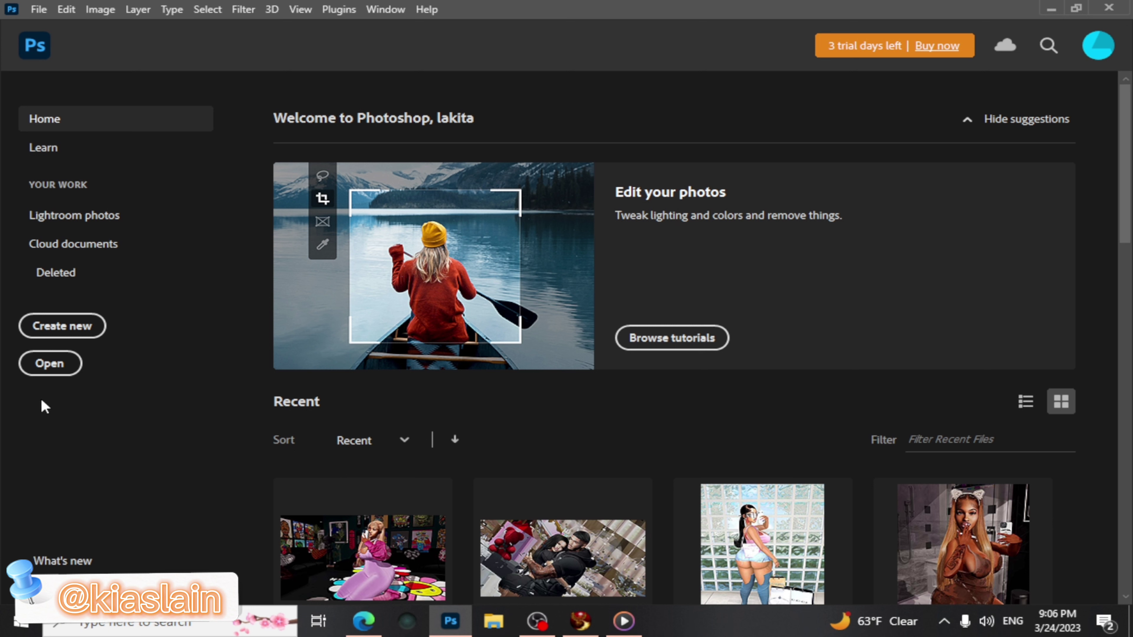
Open purple_007.png from the Downloads folder via the home screen's Open button
{"action": "left_click", "coordinate": [39, 367]}
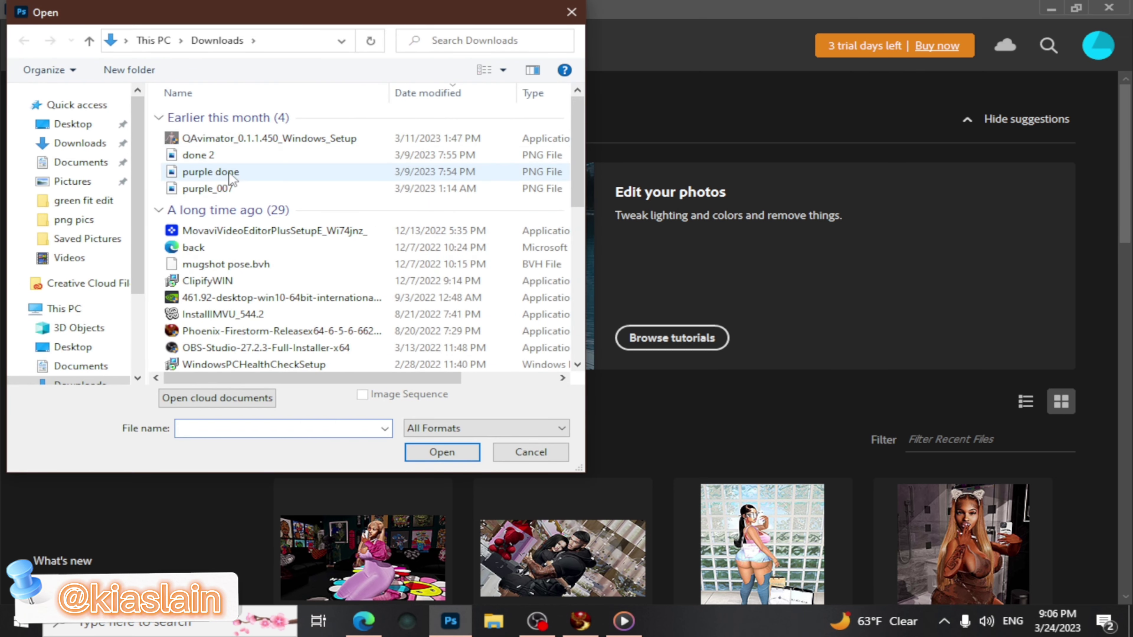
{"action": "left_click", "coordinate": [227, 191]}
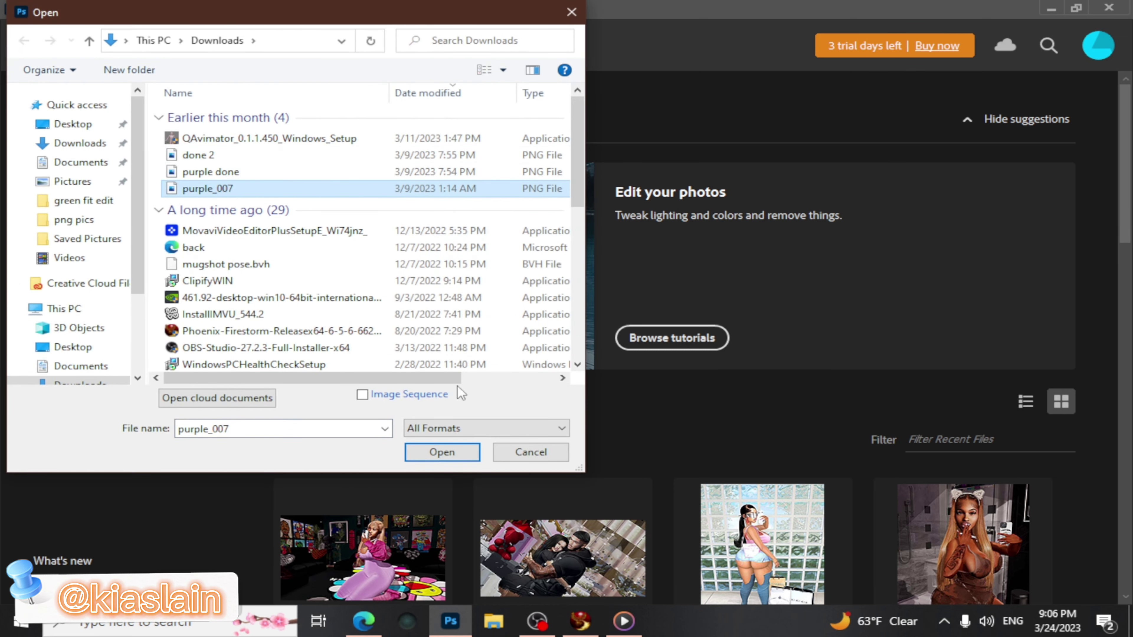
{"action": "left_click", "coordinate": [443, 454]}
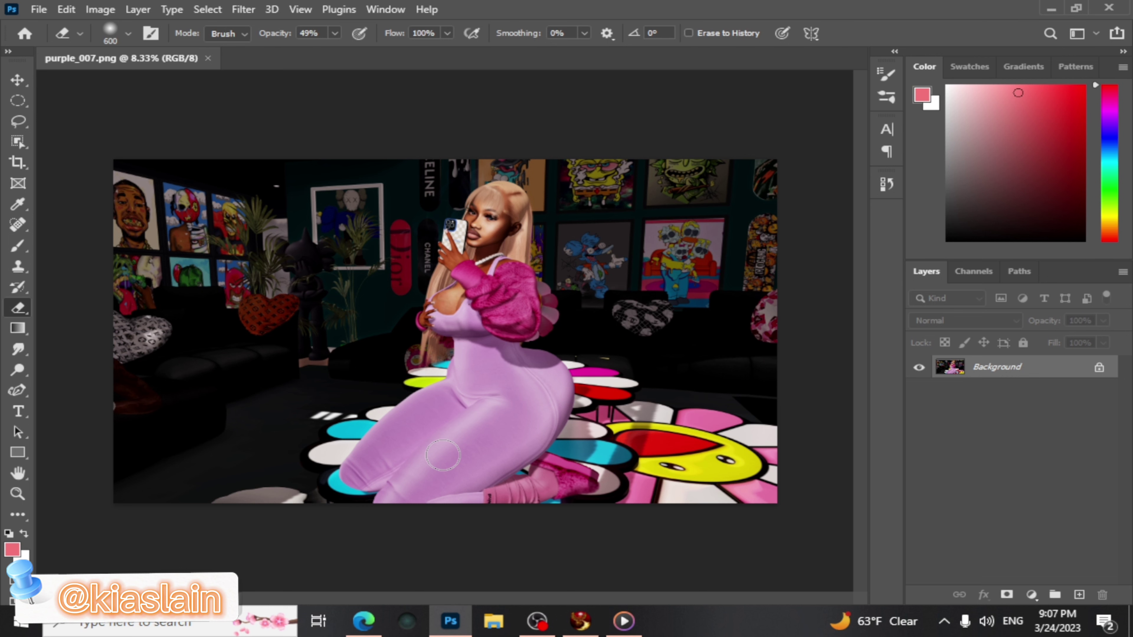
{"action": "key", "text": "z"}
{"action": "left_click", "coordinate": [442, 455]}
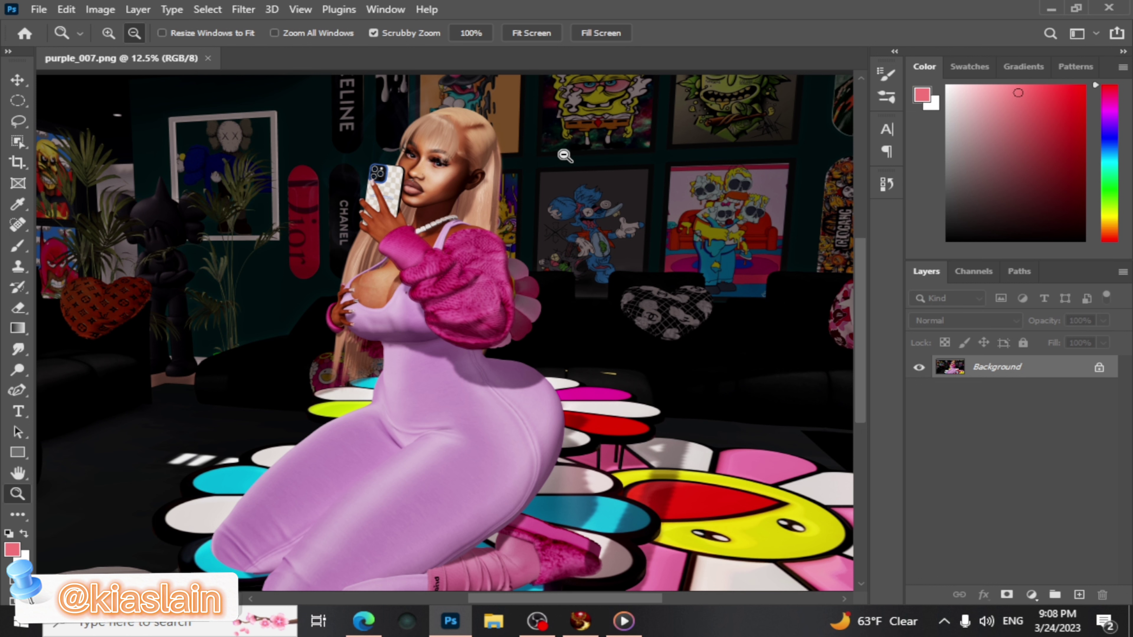
{"action": "left_click", "coordinate": [564, 155]}
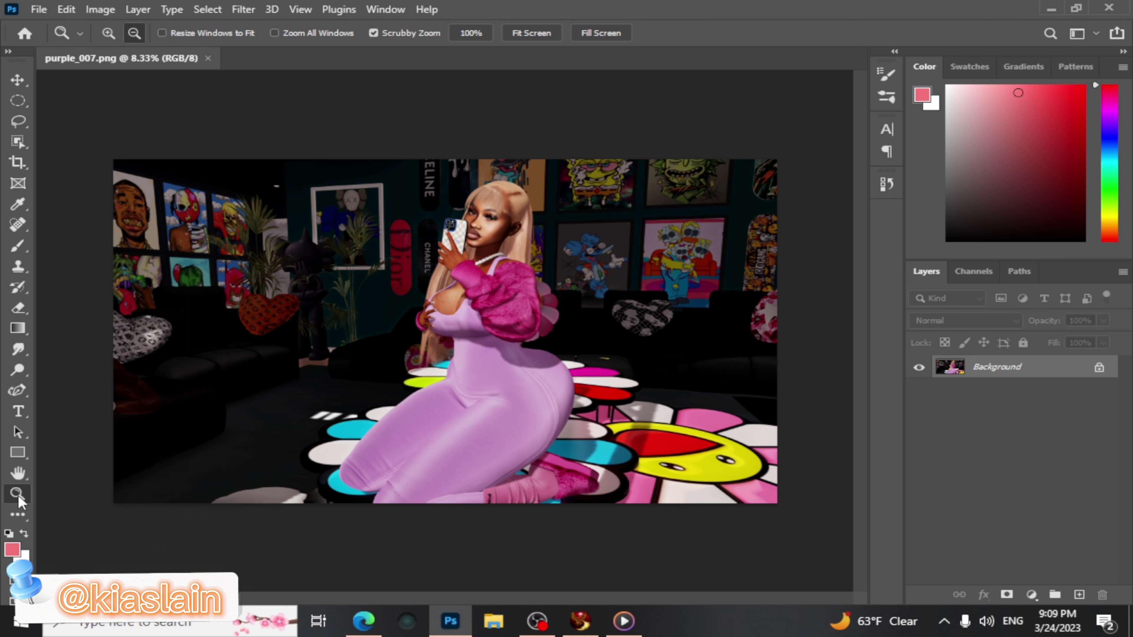
{"action": "left_click", "coordinate": [256, 335], "text": "alt"}
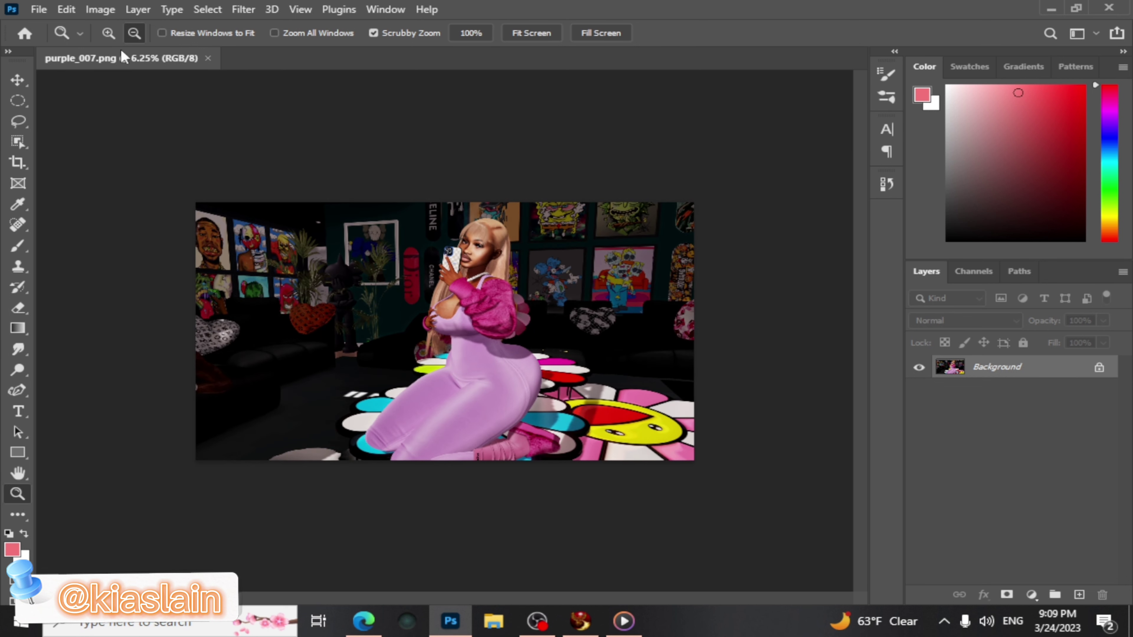
{"action": "left_click", "coordinate": [345, 240], "text": "alt"}
{"action": "left_click", "coordinate": [394, 275], "text": "alt"}
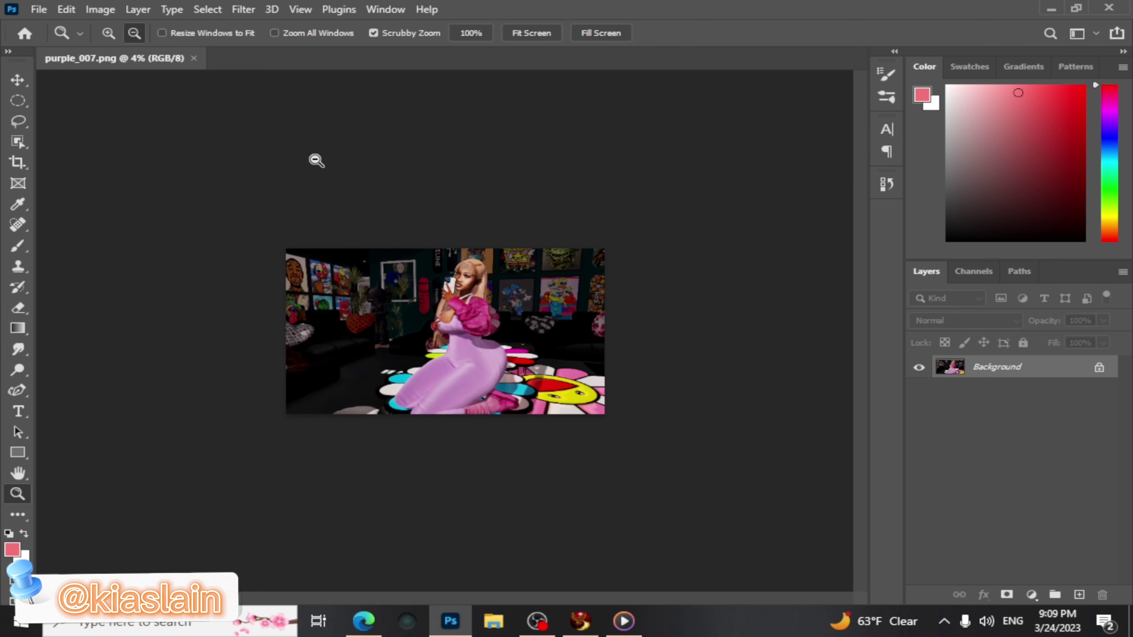
{"action": "left_click", "coordinate": [109, 33]}
{"action": "left_click", "coordinate": [454, 347]}
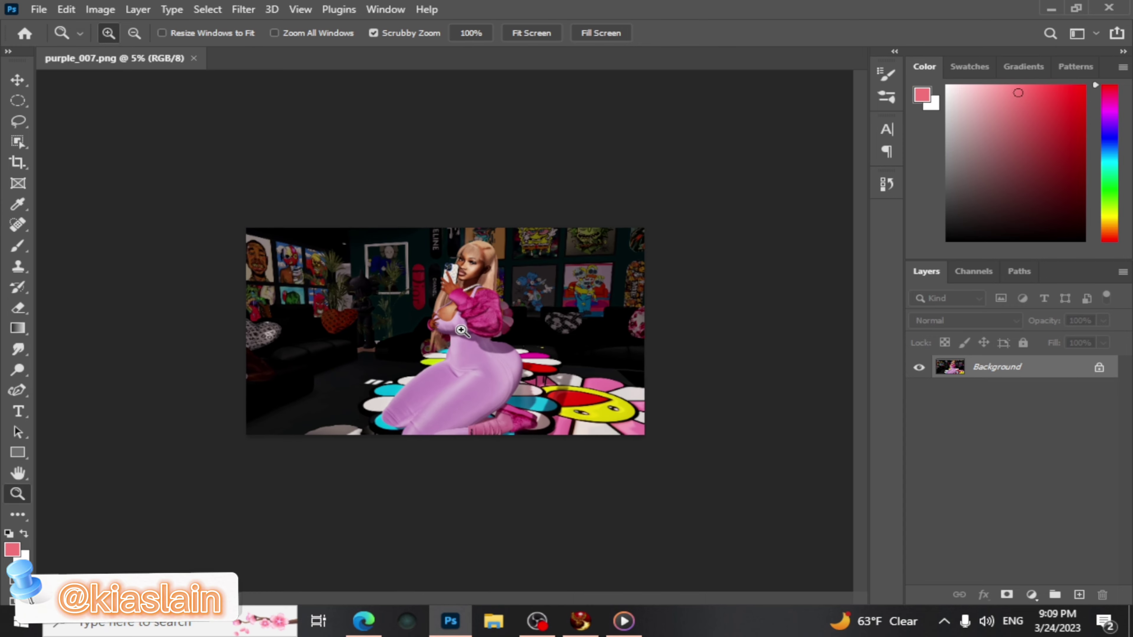
{"action": "left_click", "coordinate": [454, 347]}
{"action": "left_click", "coordinate": [454, 347]}
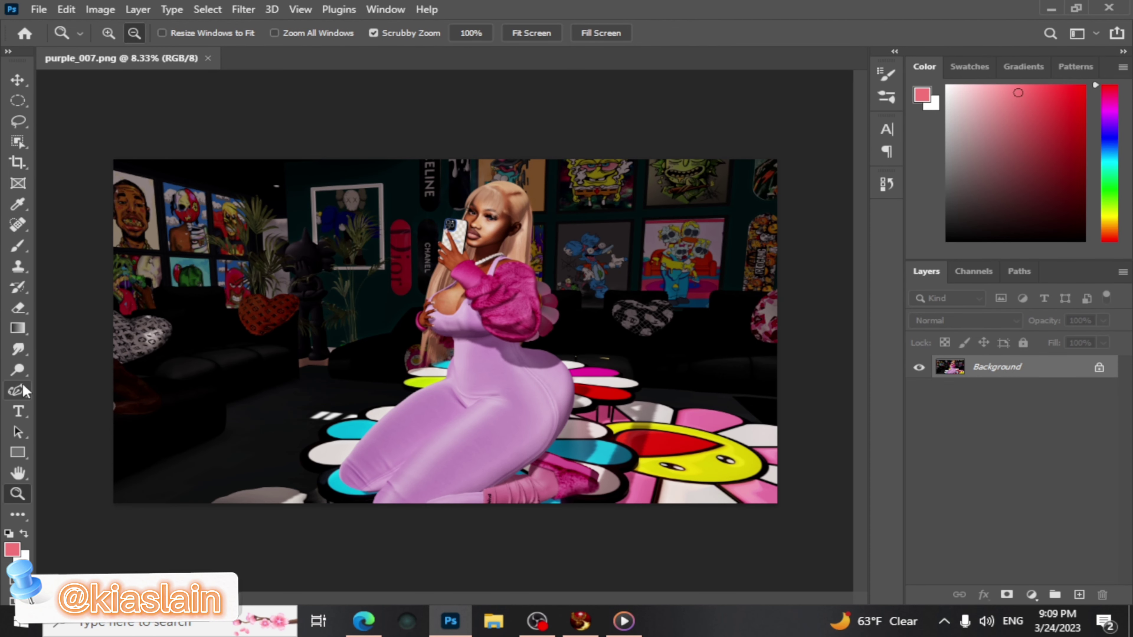
{"action": "left_click", "coordinate": [24, 387]}
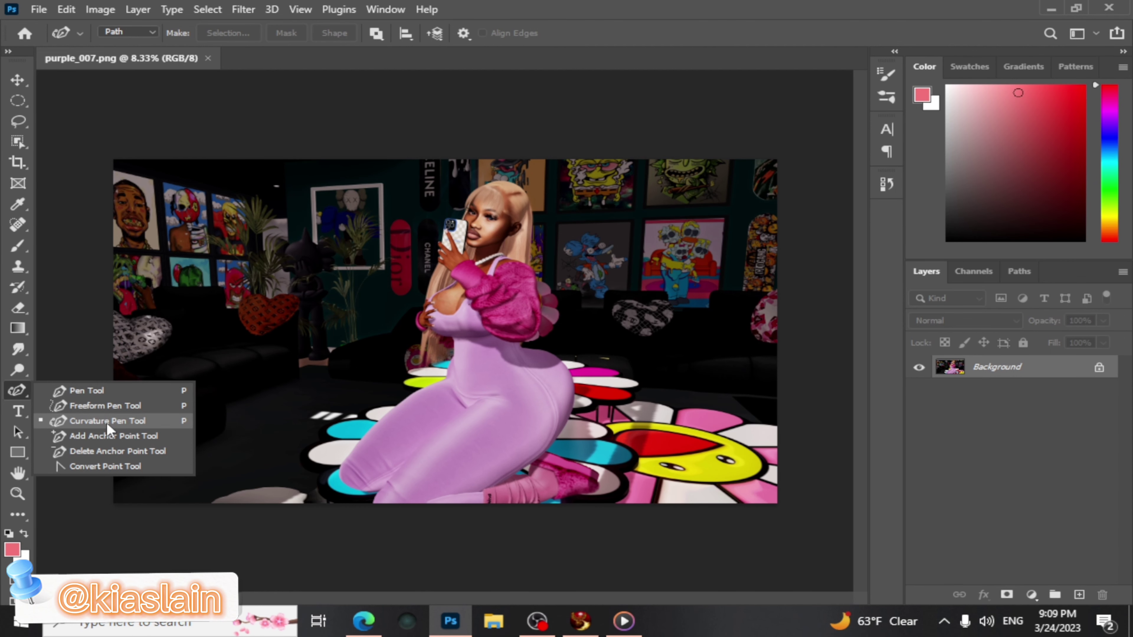
Switch to the Eraser and confirm its Soft Round brush is at 0% hardness
{"action": "left_click", "coordinate": [388, 330]}
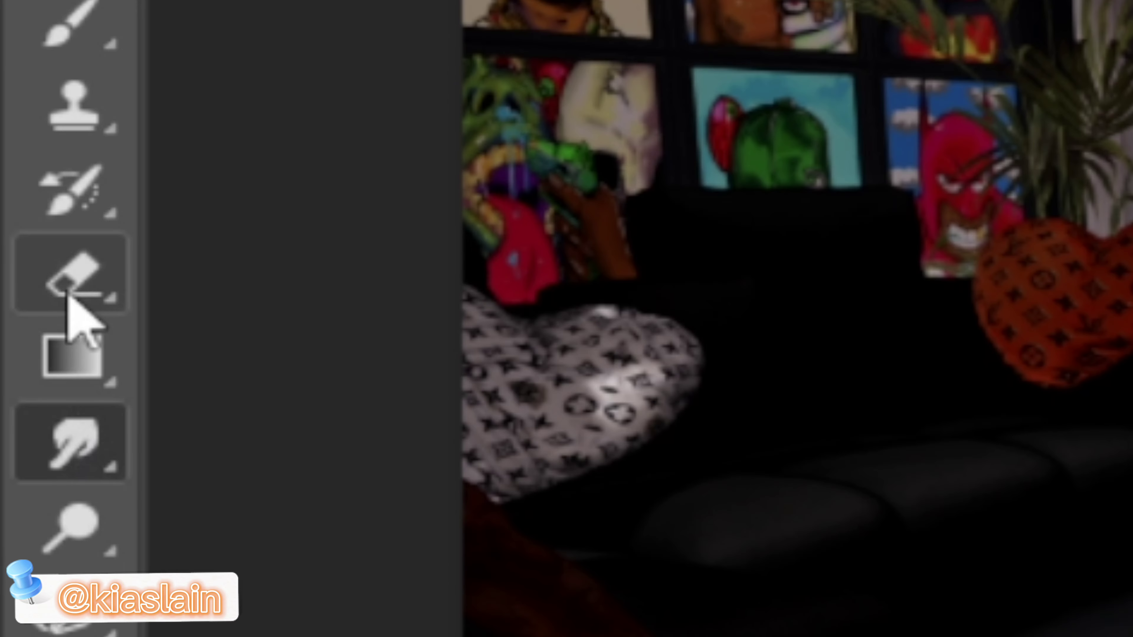
{"action": "left_click", "coordinate": [18, 308]}
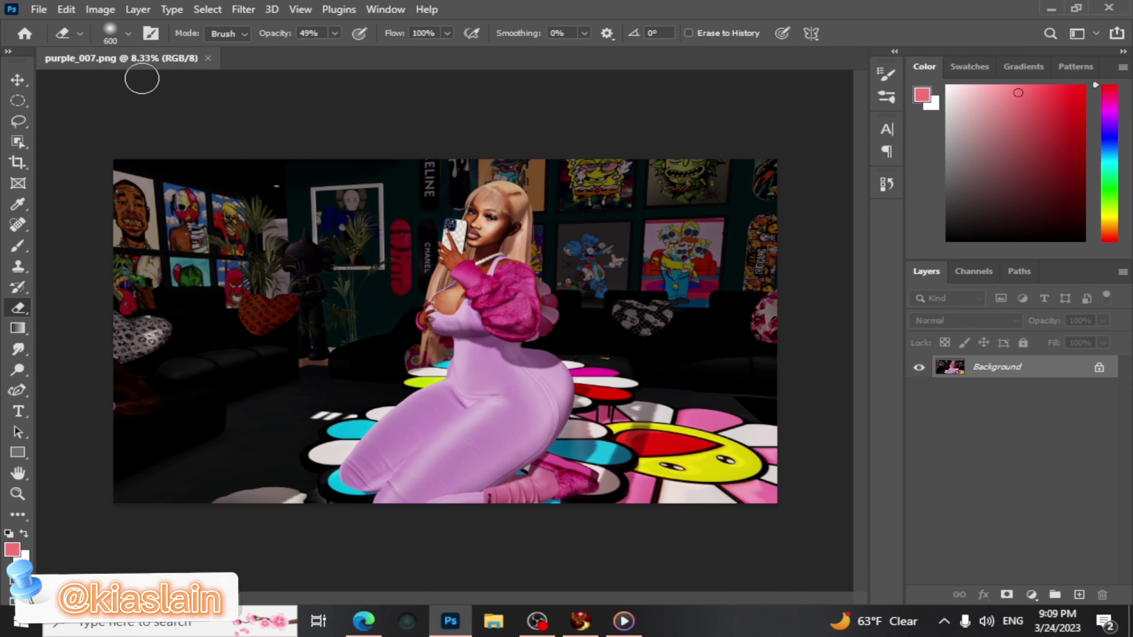
{"action": "left_click", "coordinate": [130, 33]}
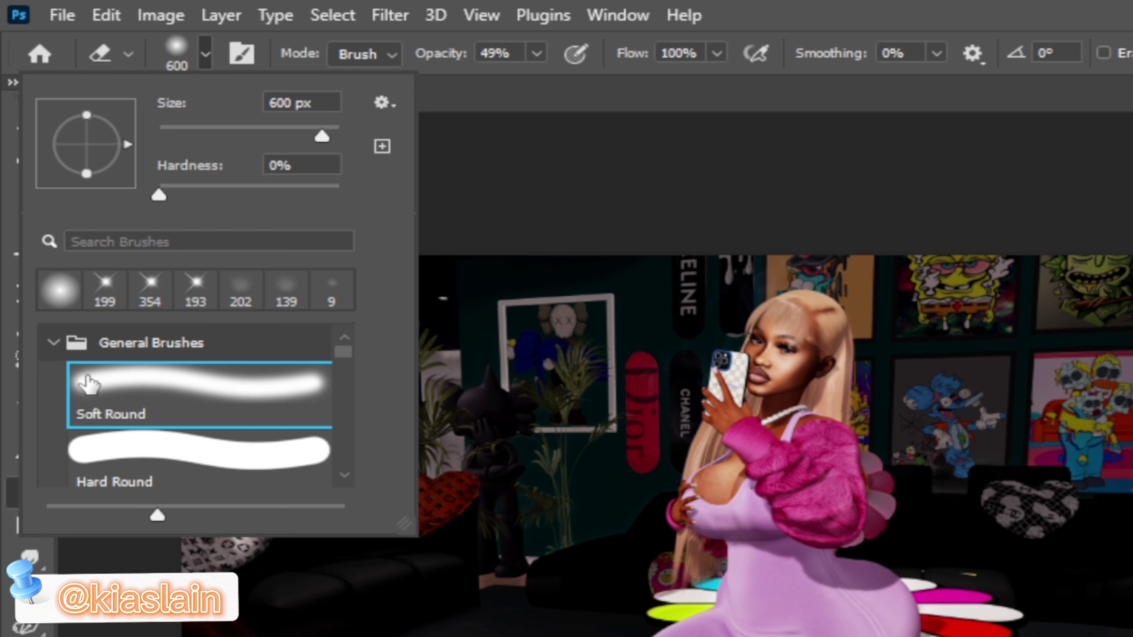
{"action": "left_click", "coordinate": [158, 195]}
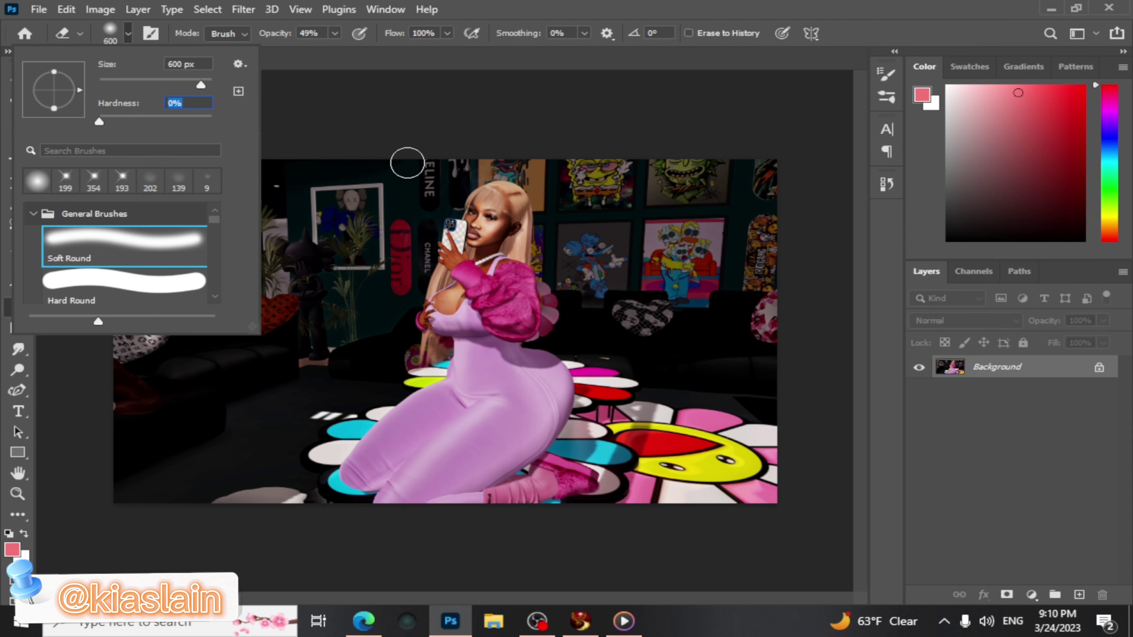
{"action": "left_click", "coordinate": [128, 35]}
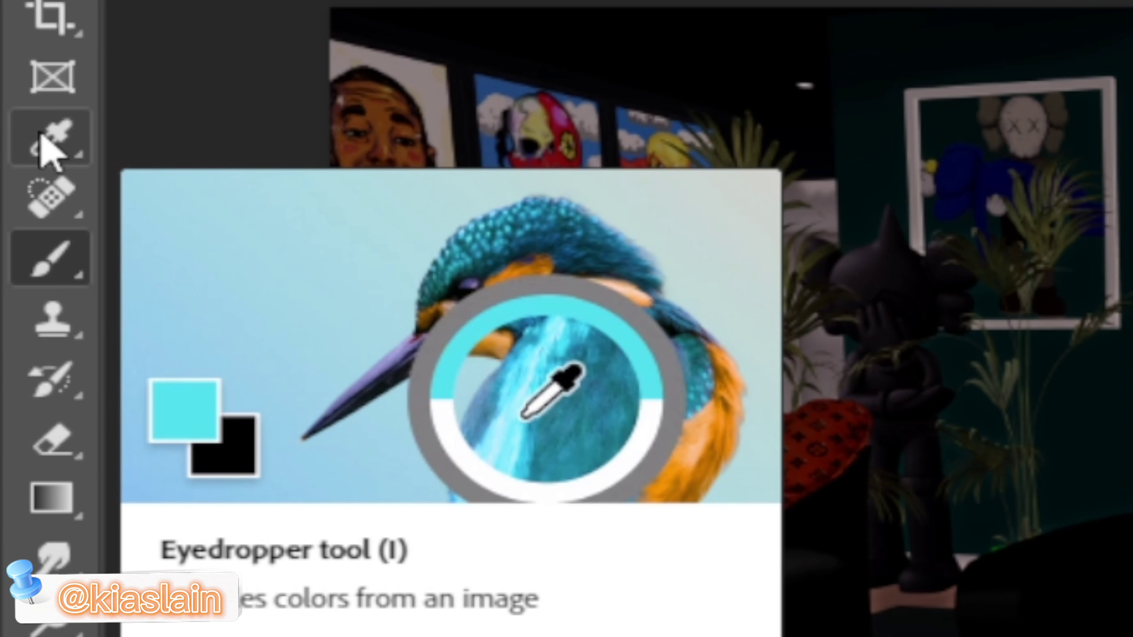
Sample colours from the avatar with the Eyedropper, ending on a dark brown near the face
{"action": "left_click", "coordinate": [43, 138]}
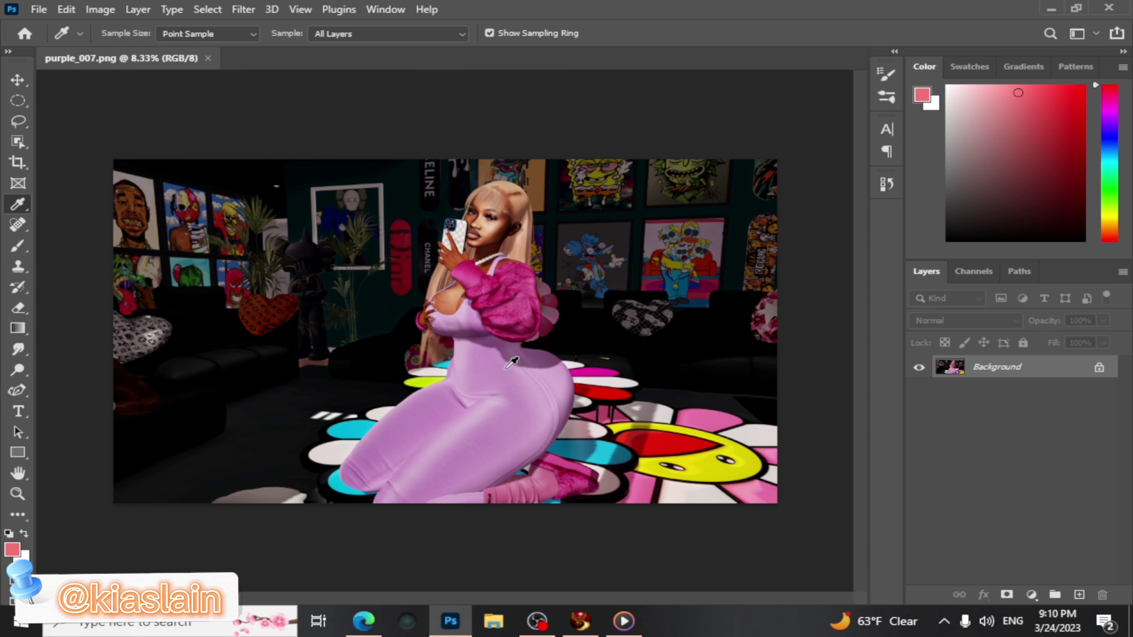
{"action": "left_click", "coordinate": [506, 368]}
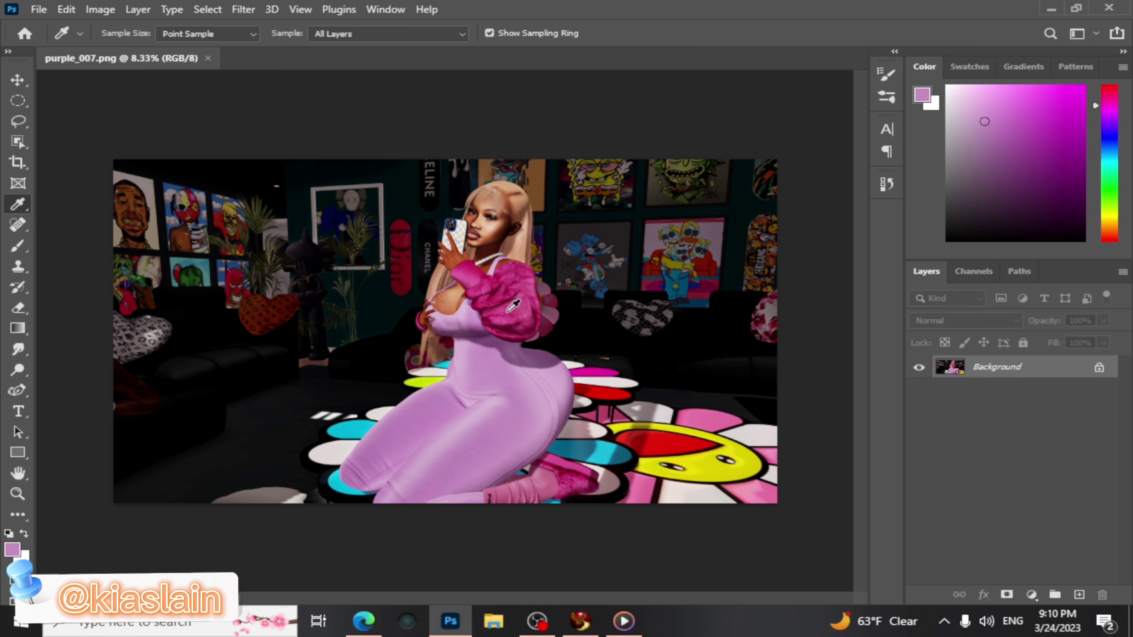
{"action": "left_click", "coordinate": [519, 325]}
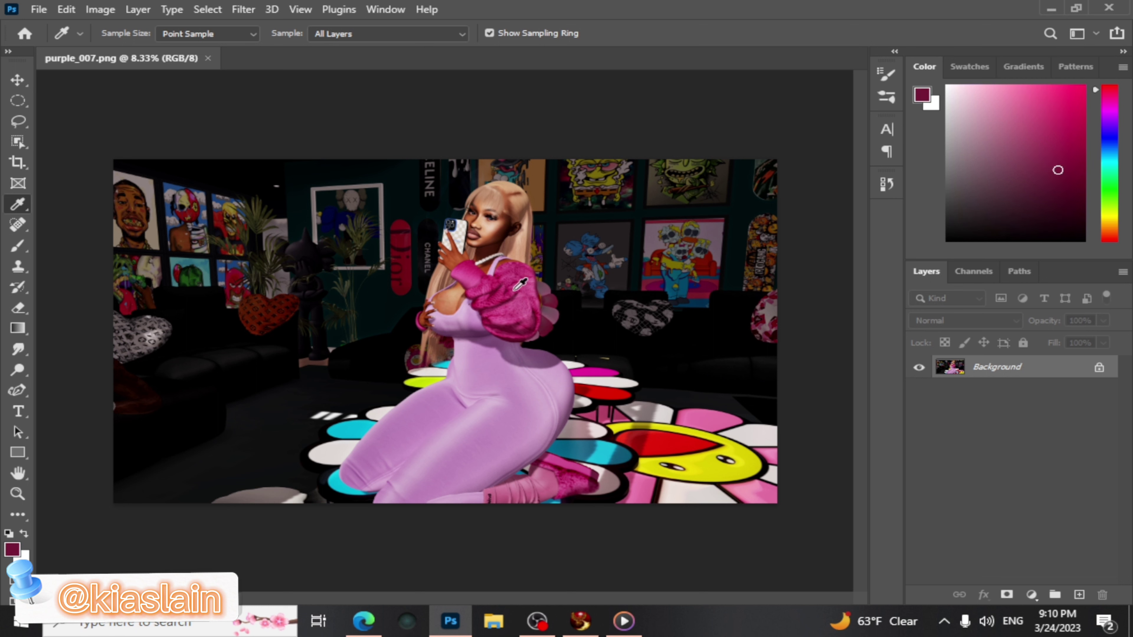
{"action": "left_click", "coordinate": [498, 229]}
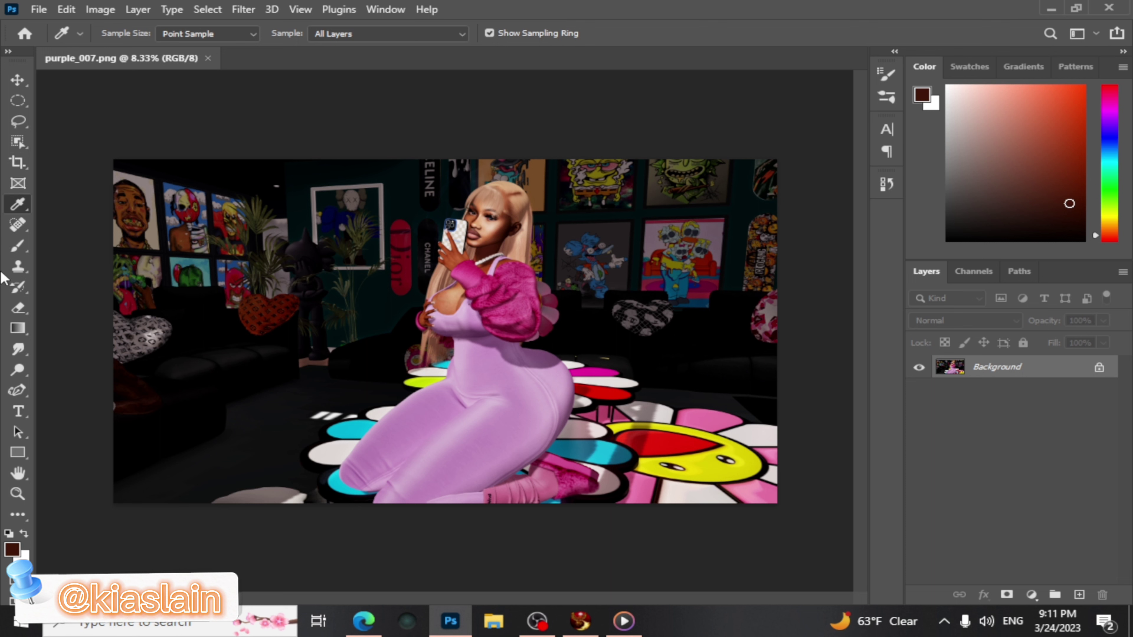
Crop the image to a 4:5 portrait frame with the avatar shifted into the centre
{"action": "left_click", "coordinate": [20, 166]}
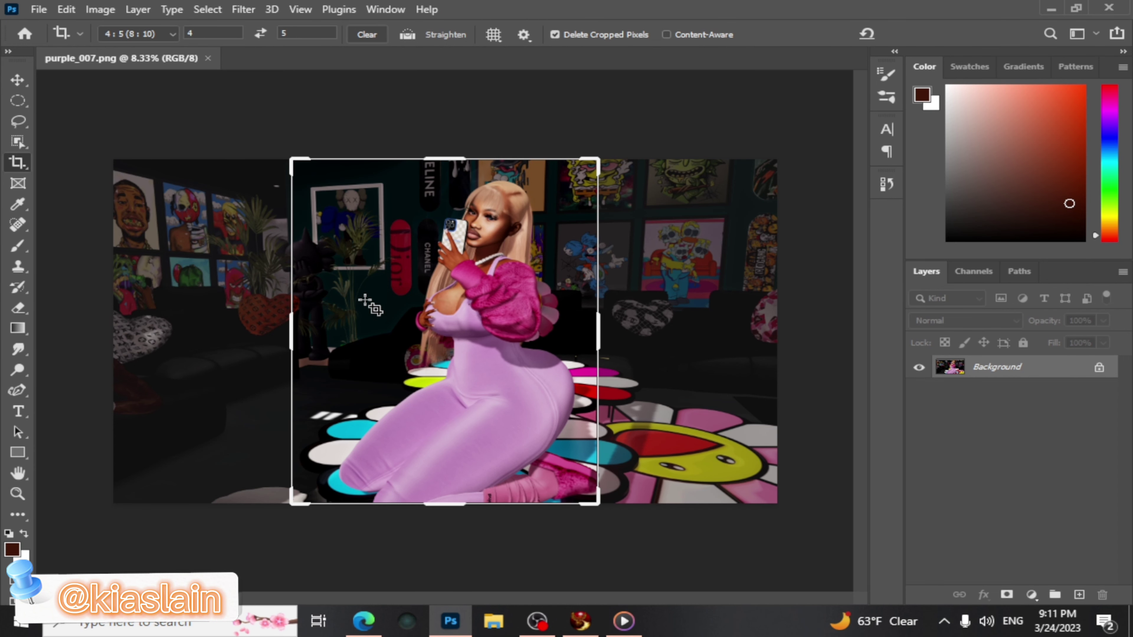
{"action": "left_click", "coordinate": [524, 300]}
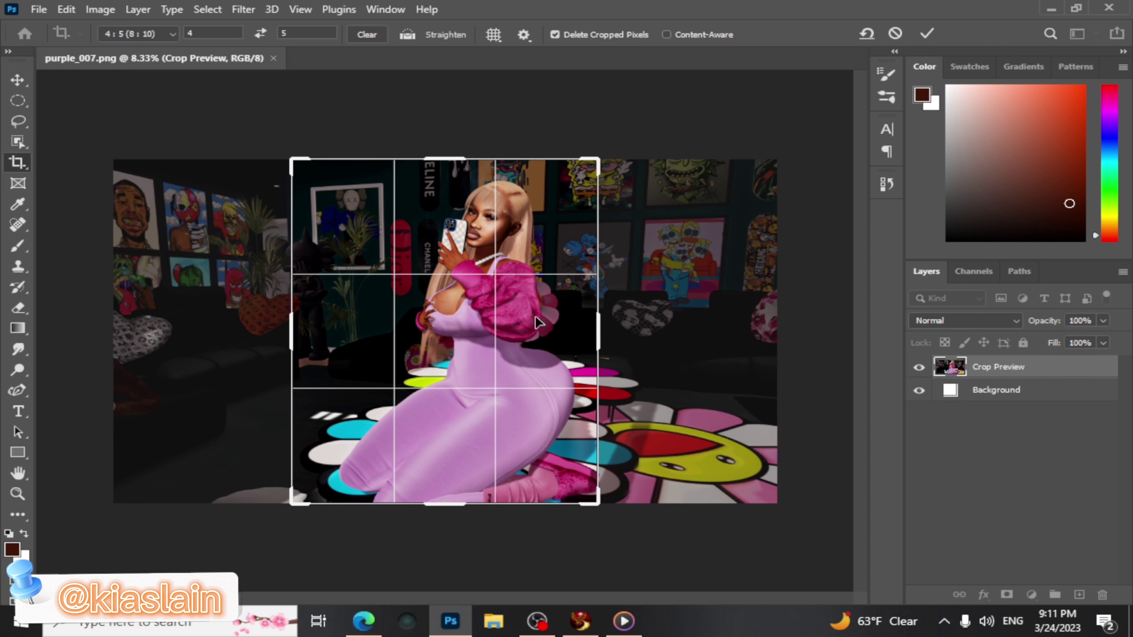
{"action": "left_click_drag", "start_coordinate": [535, 315], "coordinate": [508, 310]}
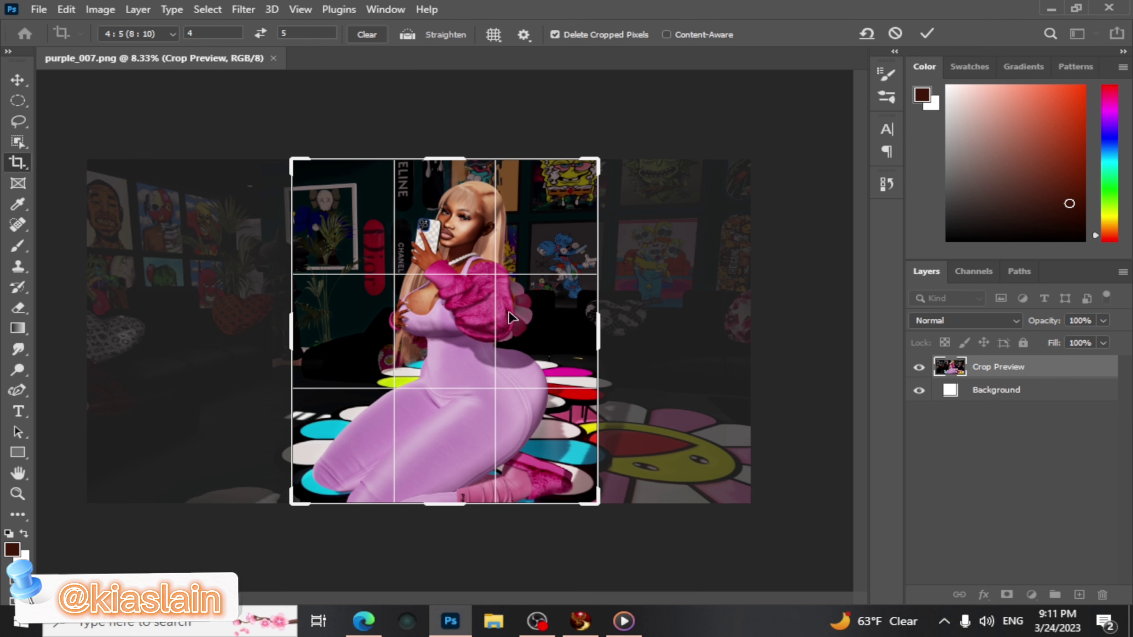
{"action": "left_click", "coordinate": [926, 33]}
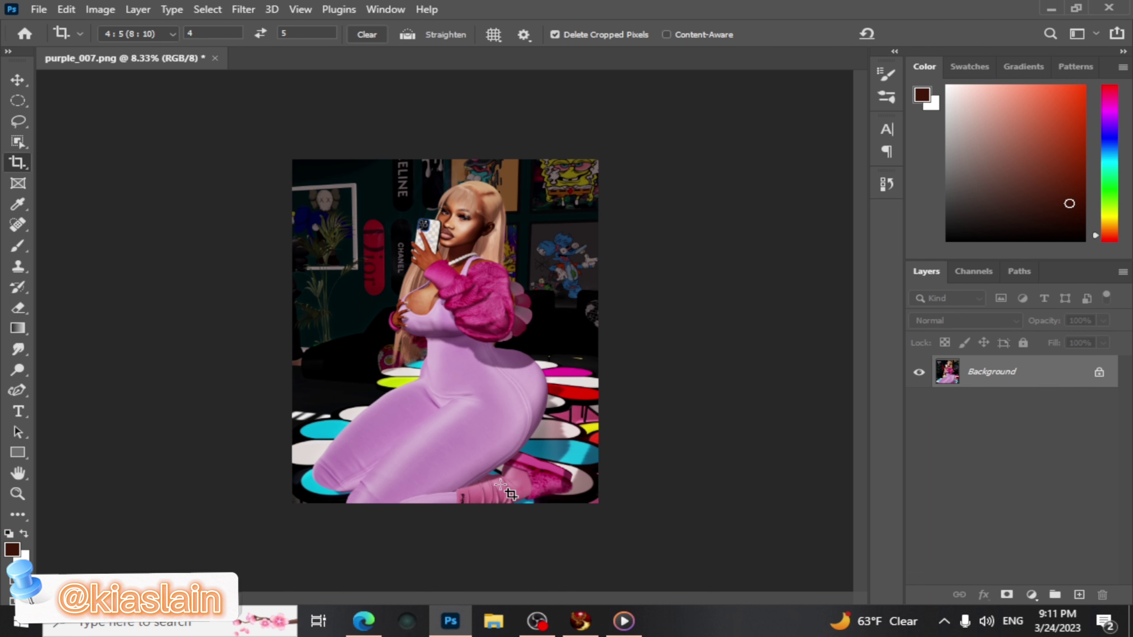
{"action": "key", "text": "ctrl+plus"}
Select the avatar with Object Selection's Select Subject, then open Select and Mask on it
{"action": "left_click", "coordinate": [19, 147]}
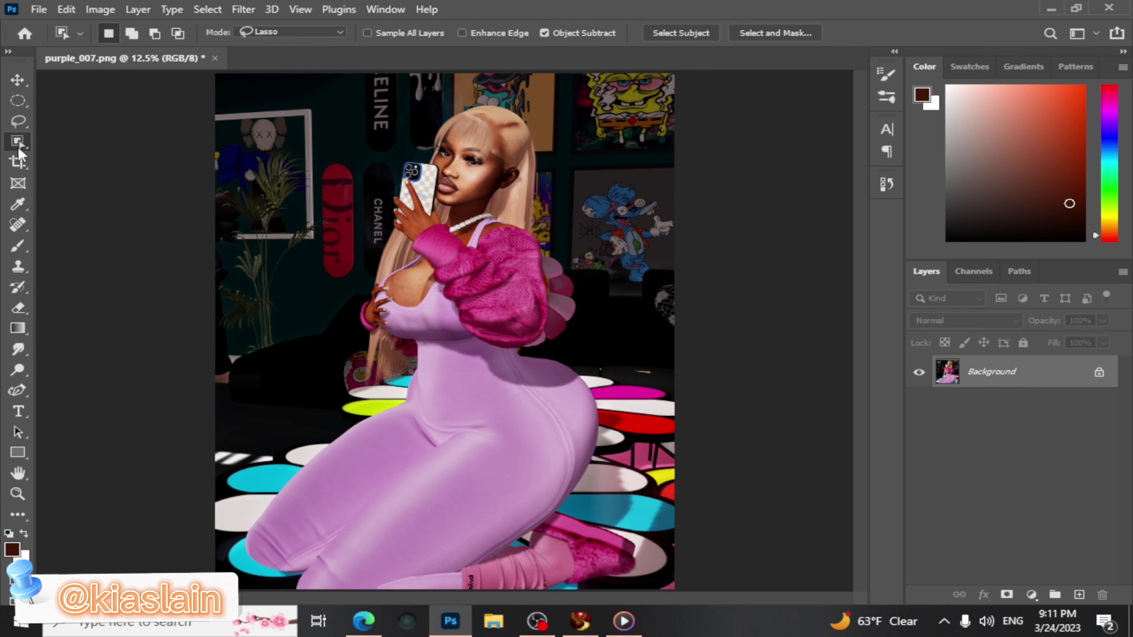
{"action": "left_click", "coordinate": [18, 162]}
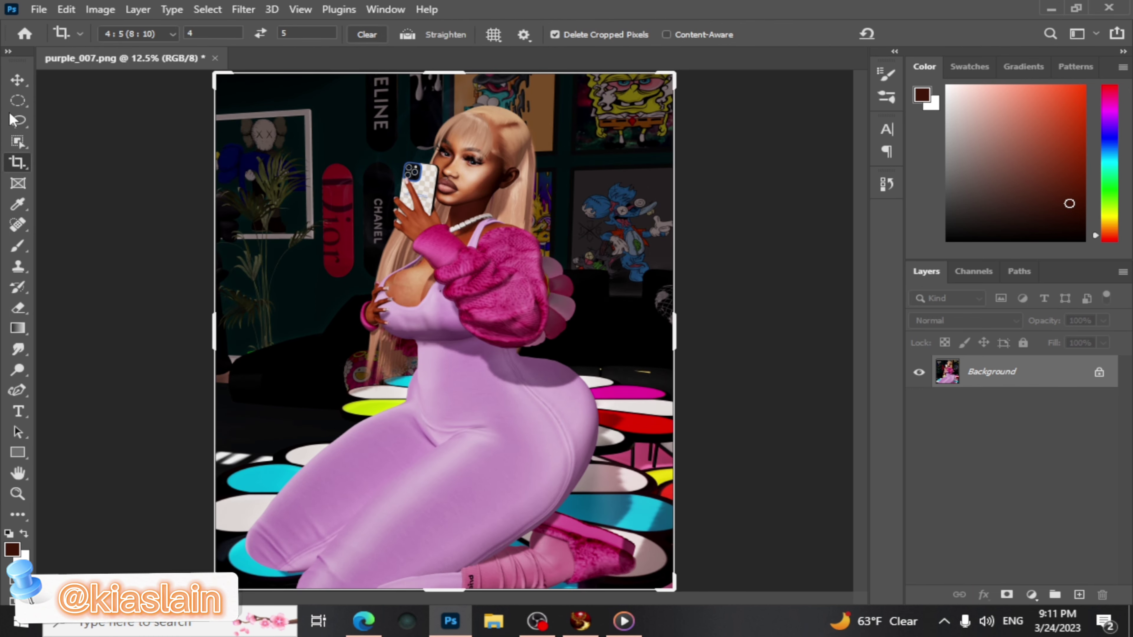
{"action": "left_click", "coordinate": [18, 101]}
{"action": "left_click", "coordinate": [17, 121]}
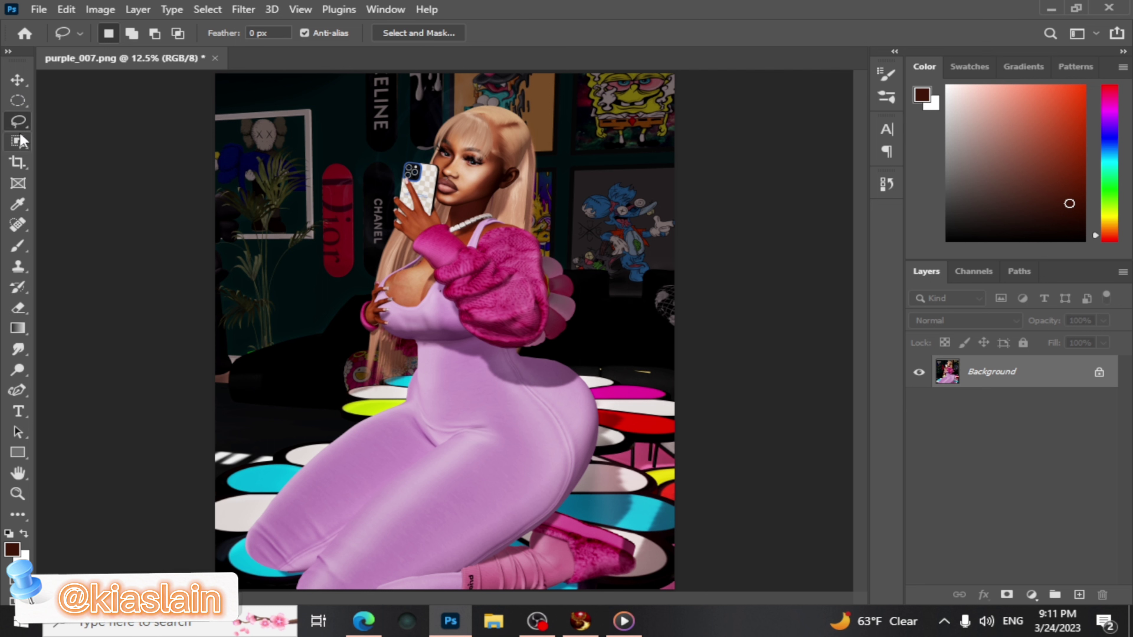
{"action": "left_click", "coordinate": [20, 144]}
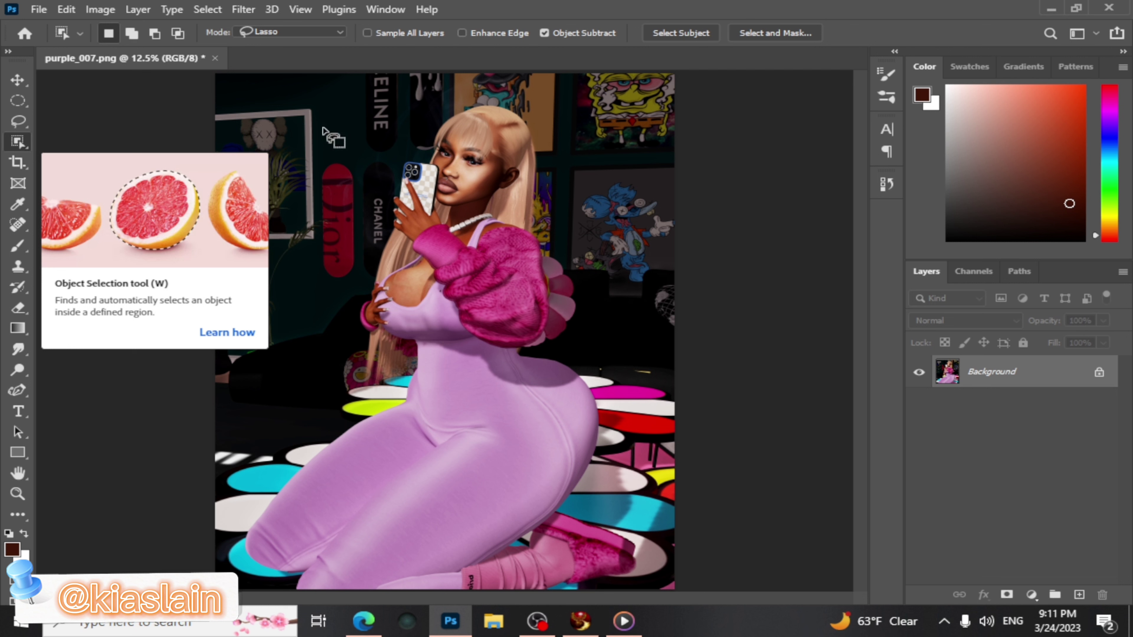
{"action": "left_click", "coordinate": [689, 33]}
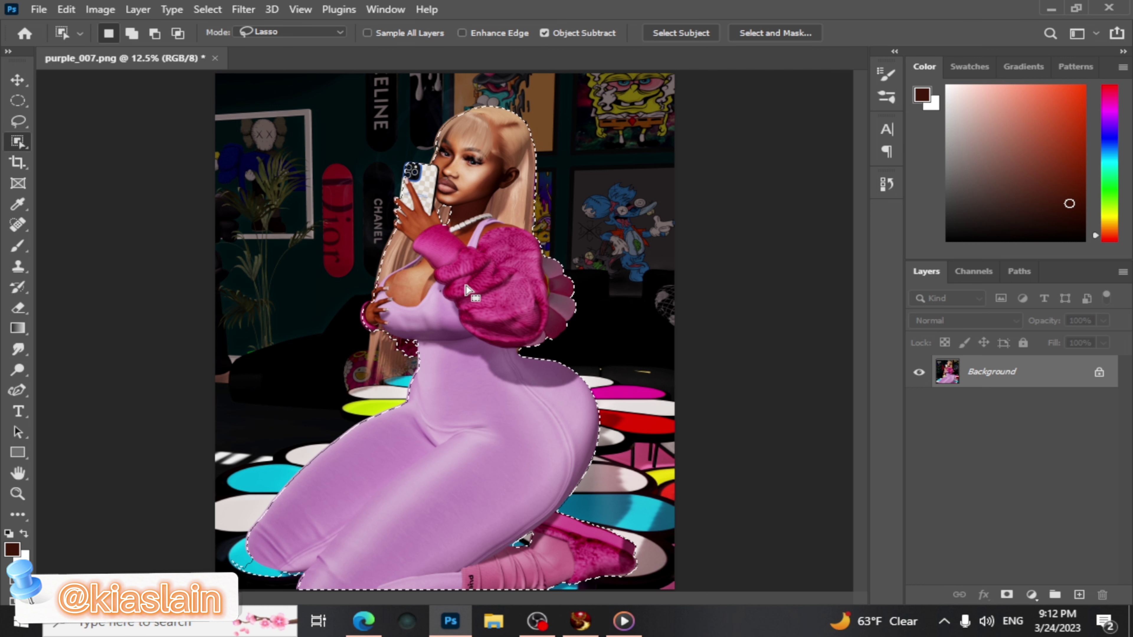
{"action": "left_click", "coordinate": [779, 35]}
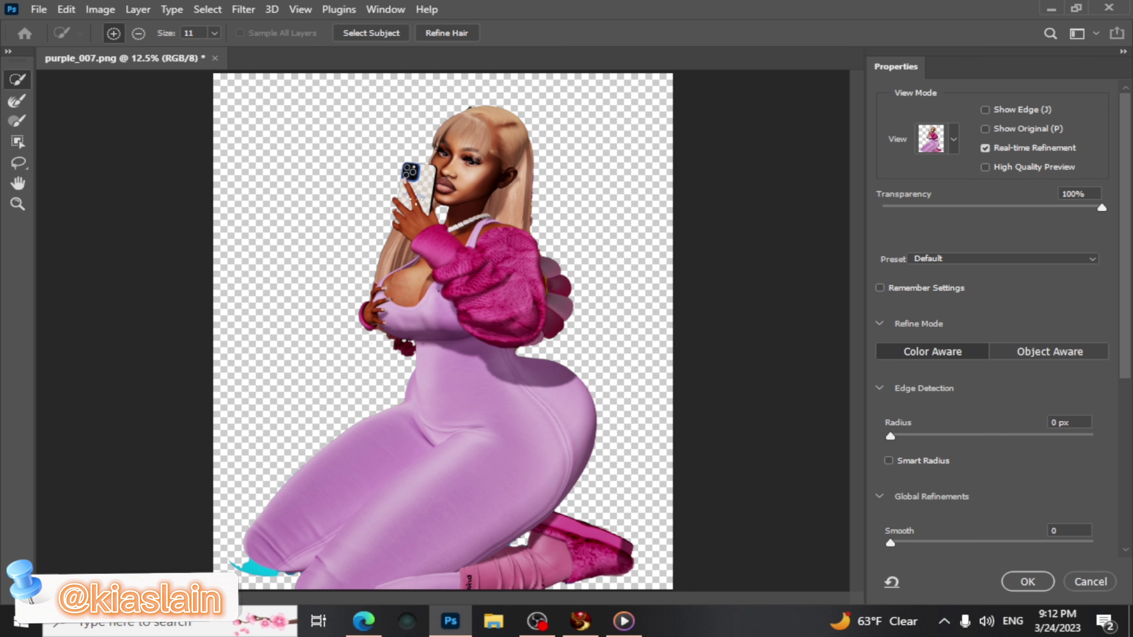
Brush the neck gap and hip hair strands back into the cutout at 10% preview transparency
{"action": "left_click_drag", "start_coordinate": [439, 202], "coordinate": [442, 224]}
{"action": "left_click_drag", "start_coordinate": [1014, 209], "coordinate": [907, 224]}
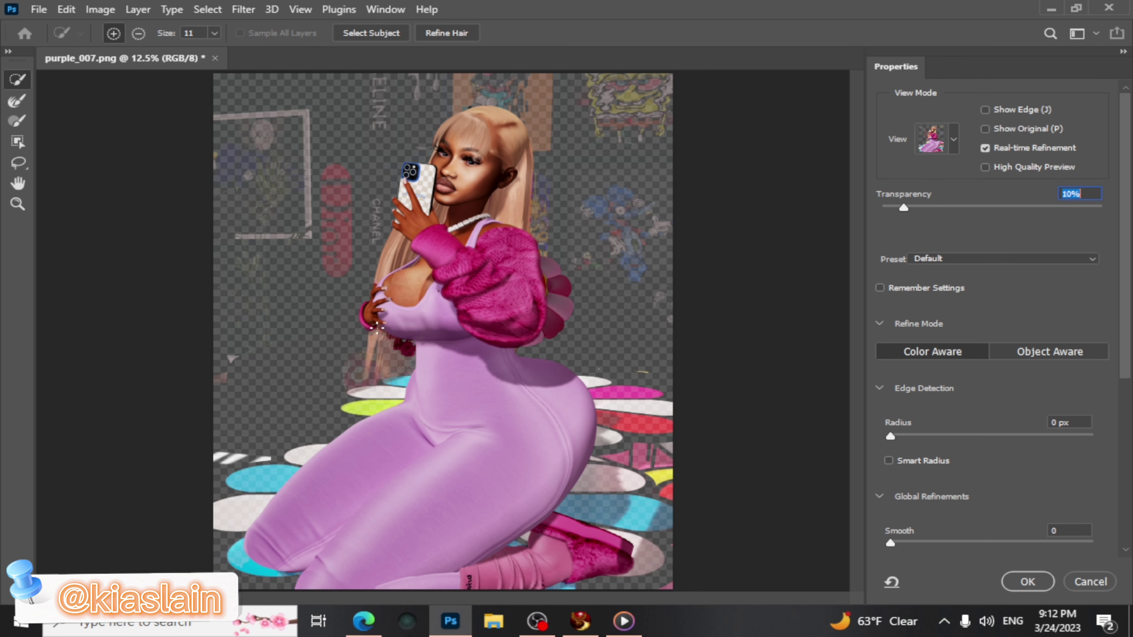
{"action": "key", "text": "Return"}
{"action": "left_click_drag", "start_coordinate": [372, 363], "coordinate": [384, 384]}
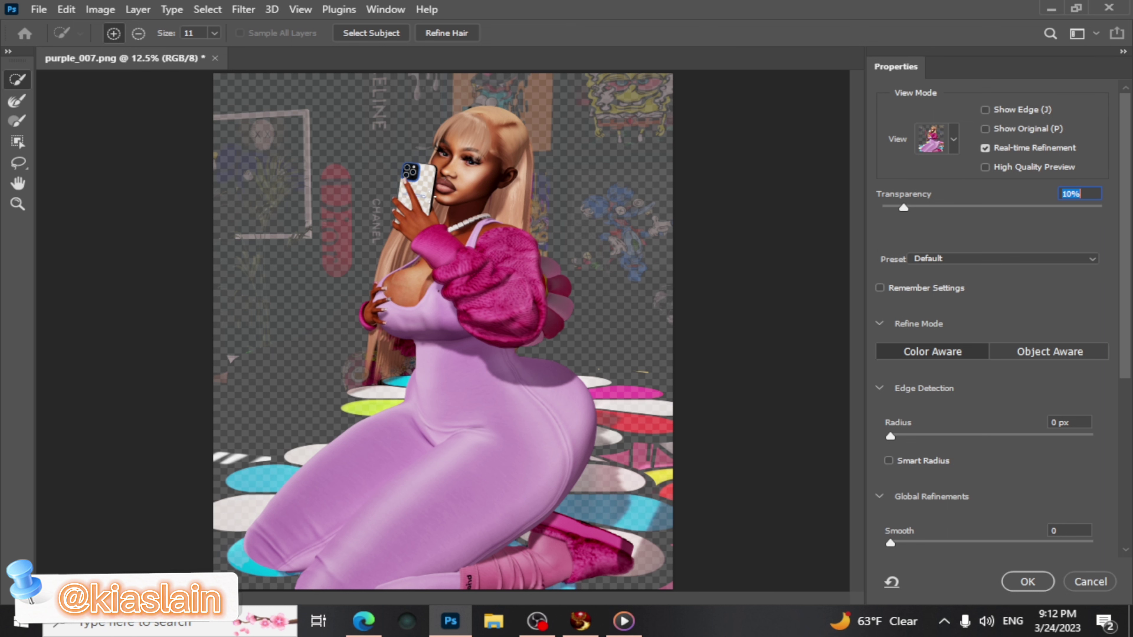
{"action": "left_click", "coordinate": [18, 204]}
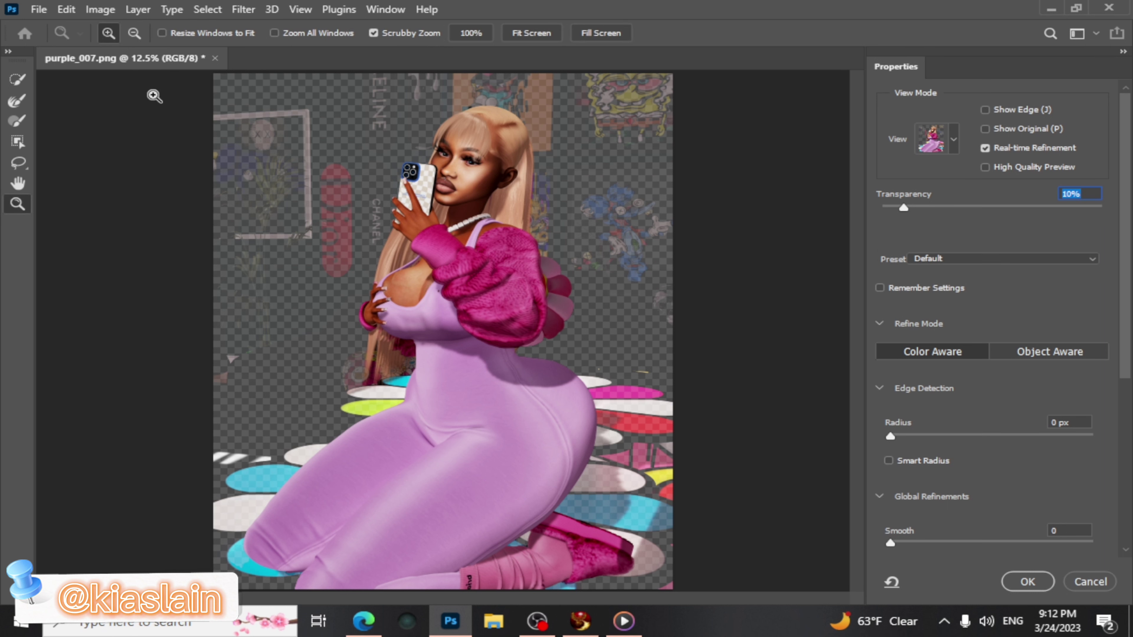
{"action": "left_click", "coordinate": [141, 35]}
{"action": "left_click", "coordinate": [177, 171]}
{"action": "left_click", "coordinate": [18, 80]}
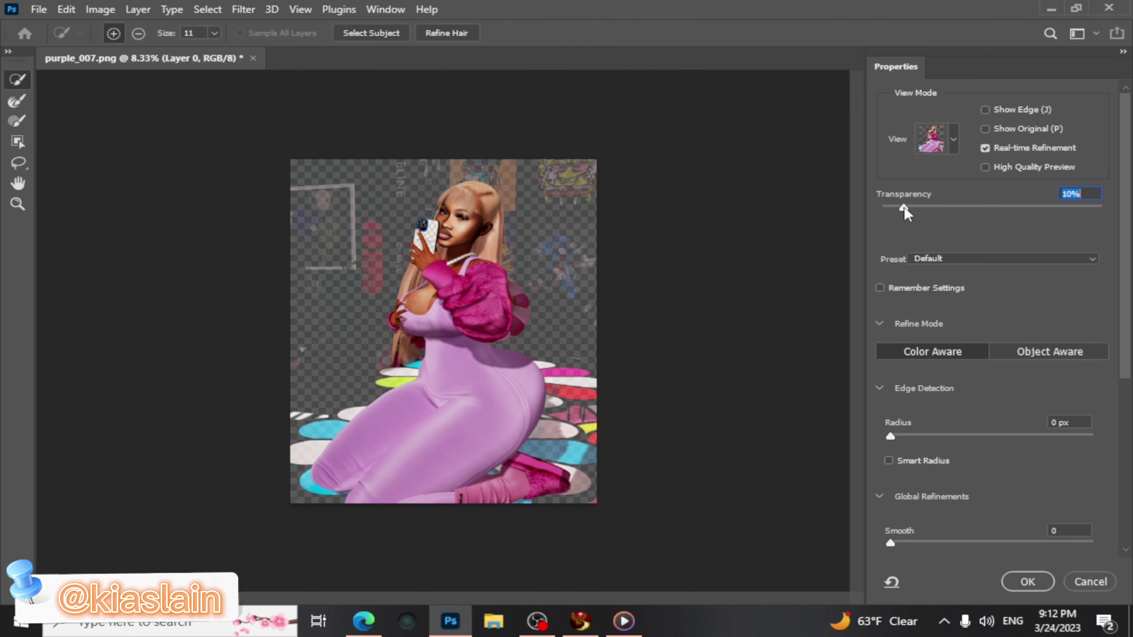
Paint out the pink petals beside the sleeve in Subtract mode and set transparency to 100%
{"action": "left_click_drag", "start_coordinate": [904, 208], "coordinate": [1102, 208]}
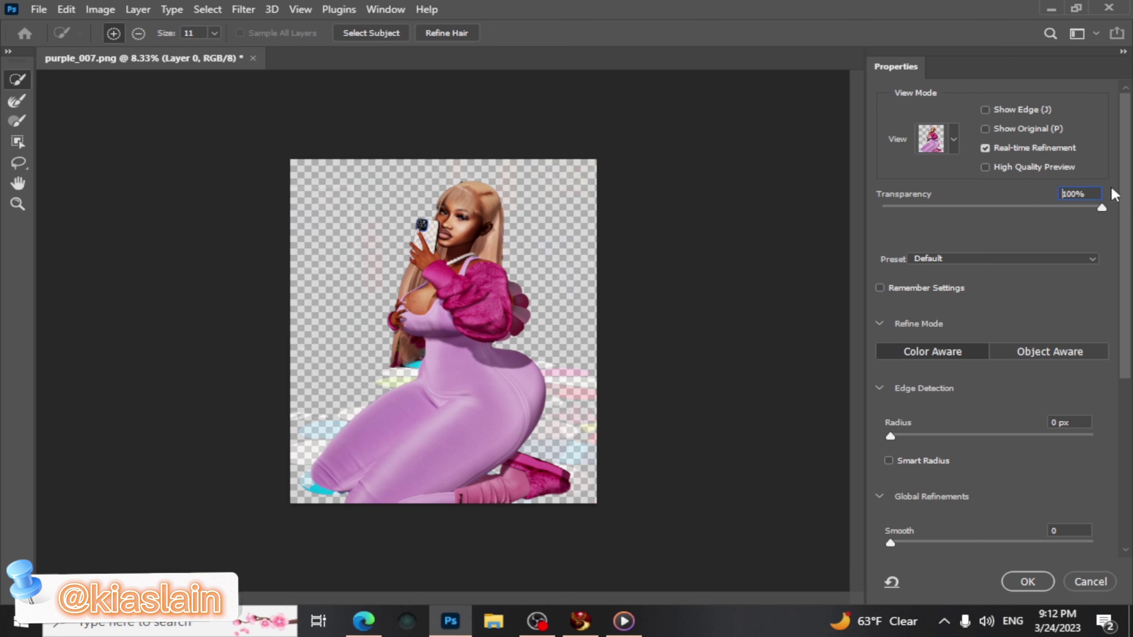
{"action": "left_click", "coordinate": [922, 207]}
{"action": "left_click_drag", "start_coordinate": [926, 209], "coordinate": [949, 244]}
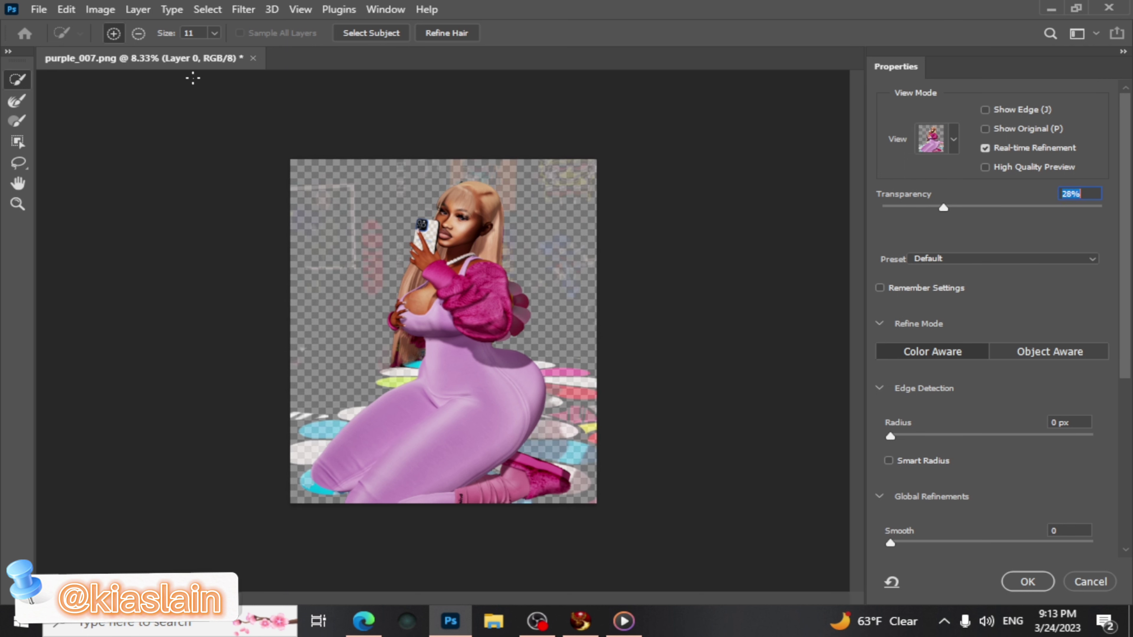
{"action": "left_click", "coordinate": [139, 34]}
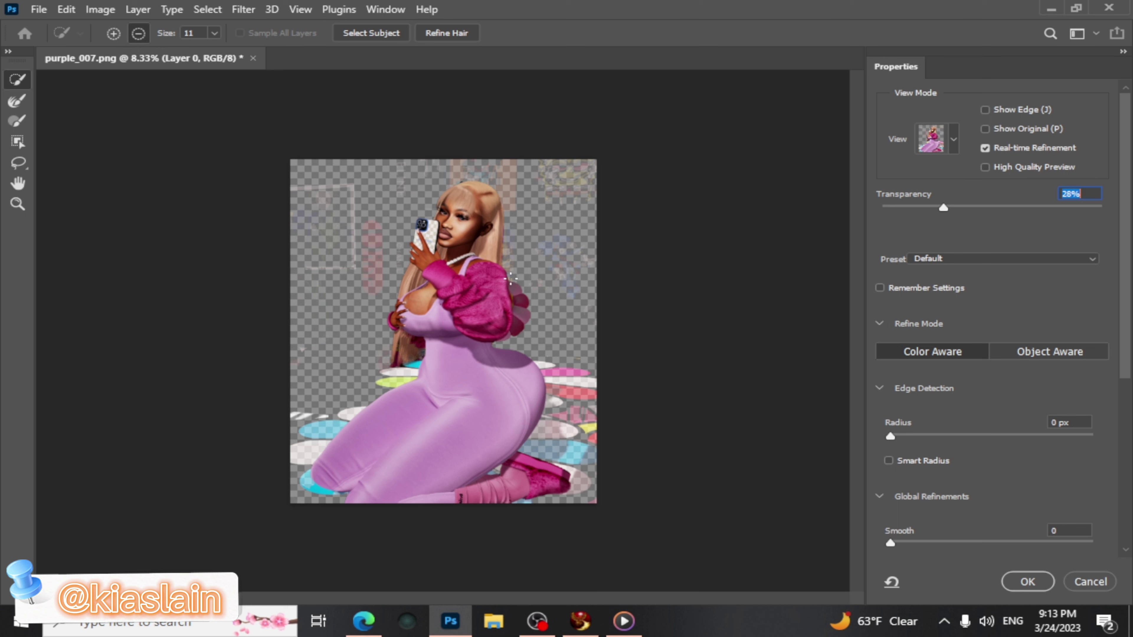
{"action": "left_click_drag", "start_coordinate": [511, 279], "coordinate": [518, 328]}
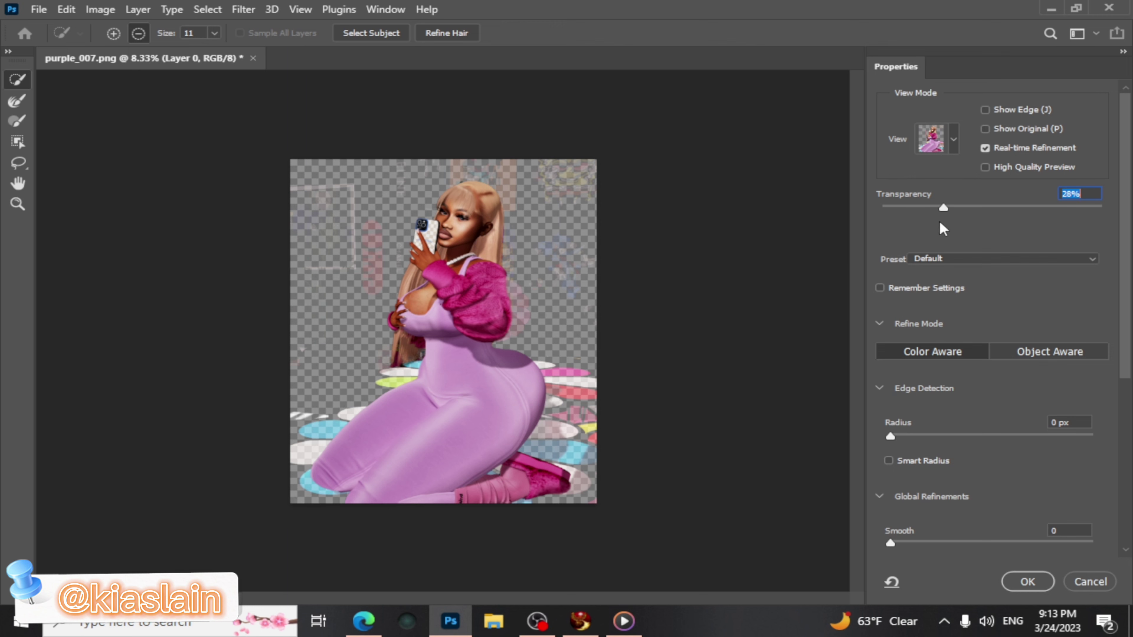
{"action": "left_click_drag", "start_coordinate": [944, 207], "coordinate": [1130, 201]}
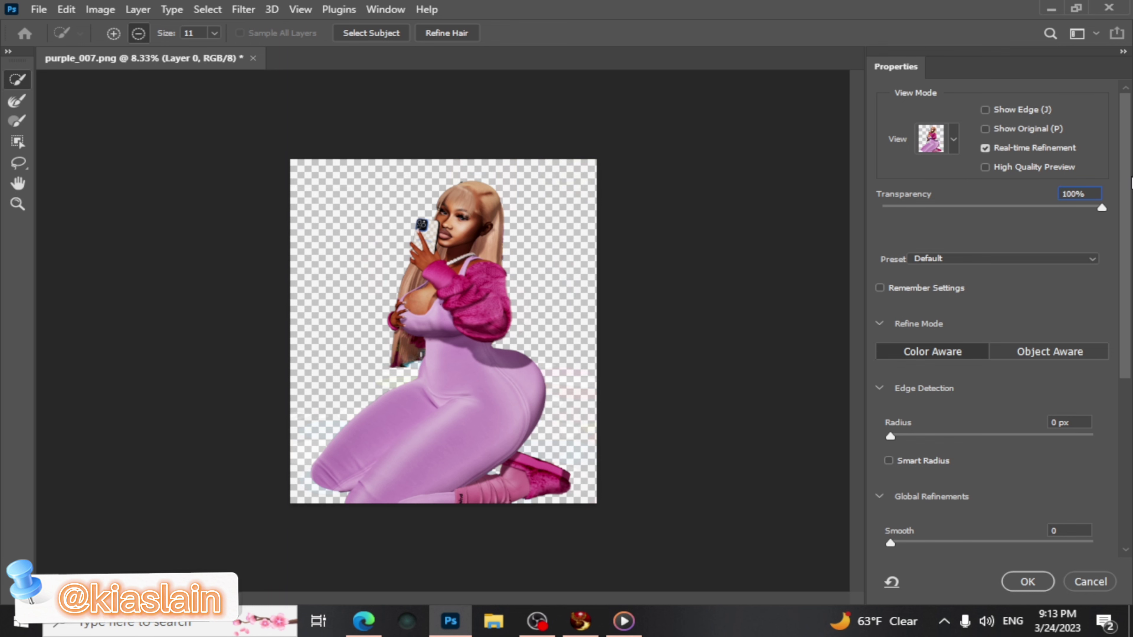
Try erasing the teal band under the hair twice, undoing both strokes
{"action": "scroll", "coordinate": [397, 336], "scroll_direction": "up", "scroll_amount": 6}
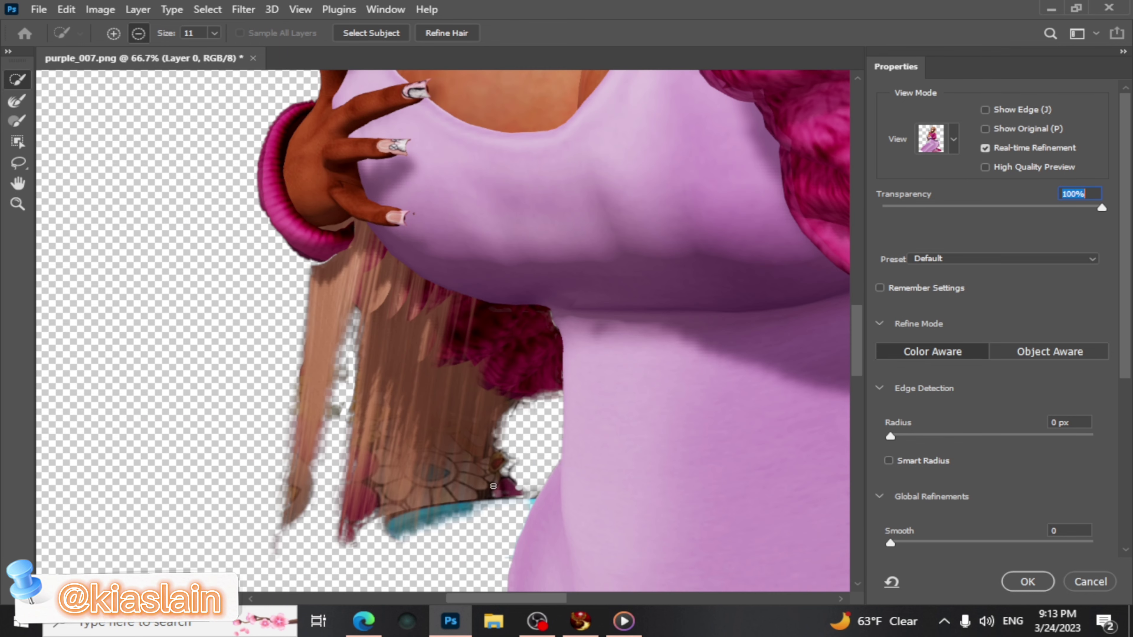
{"action": "left_click_drag", "start_coordinate": [493, 486], "coordinate": [384, 520]}
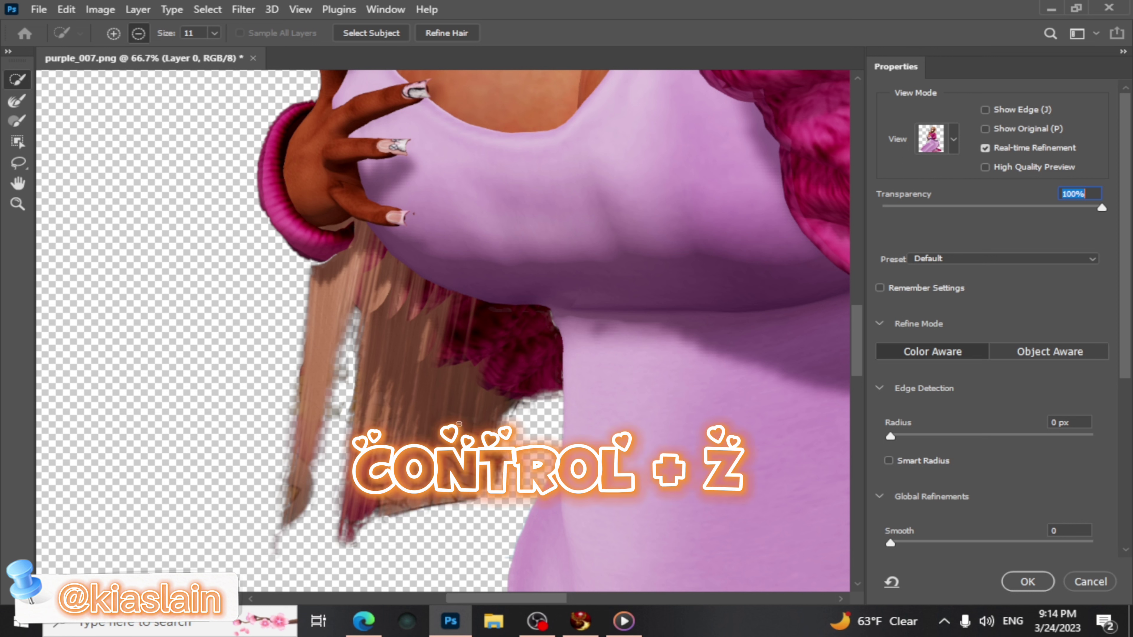
{"action": "key", "text": "ctrl+z"}
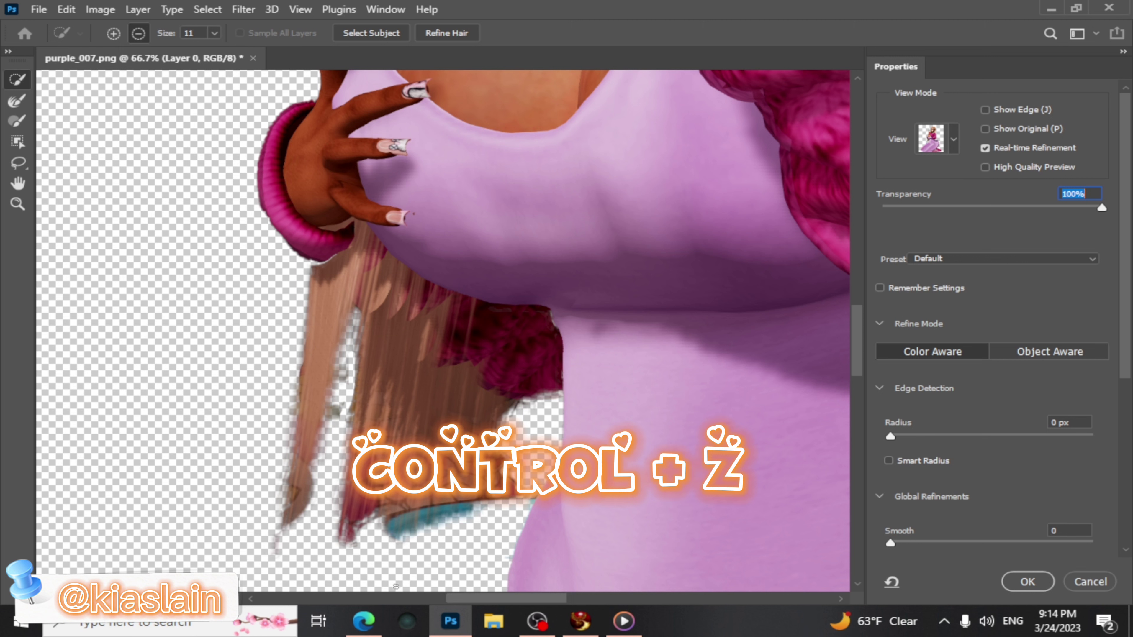
{"action": "left_click_drag", "start_coordinate": [399, 537], "coordinate": [478, 532]}
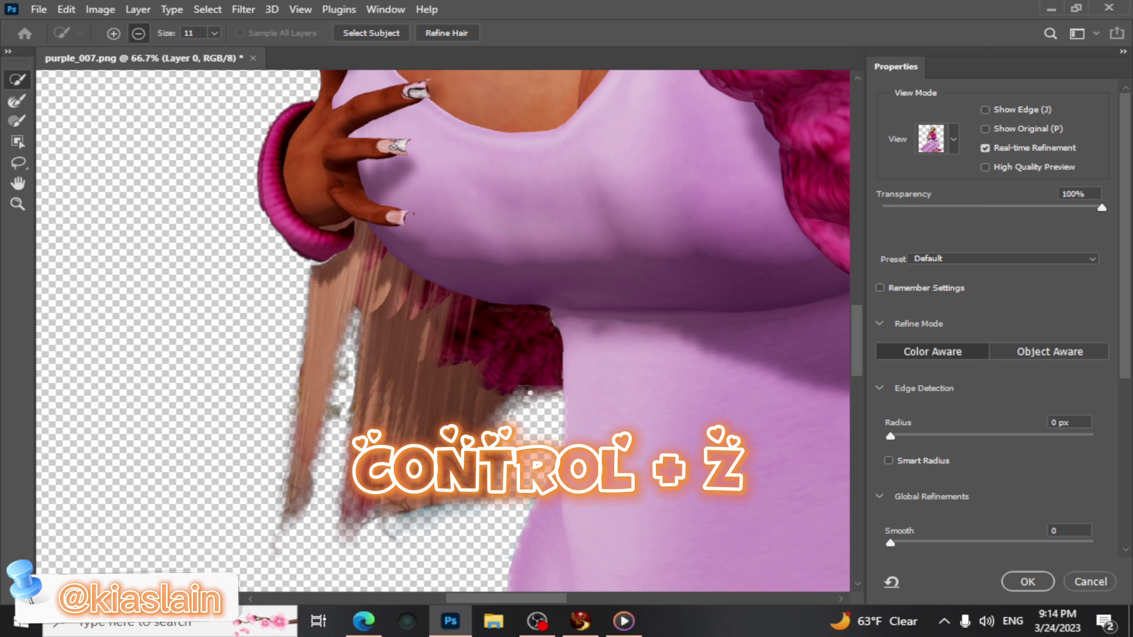
{"action": "key", "text": "ctrl+z"}
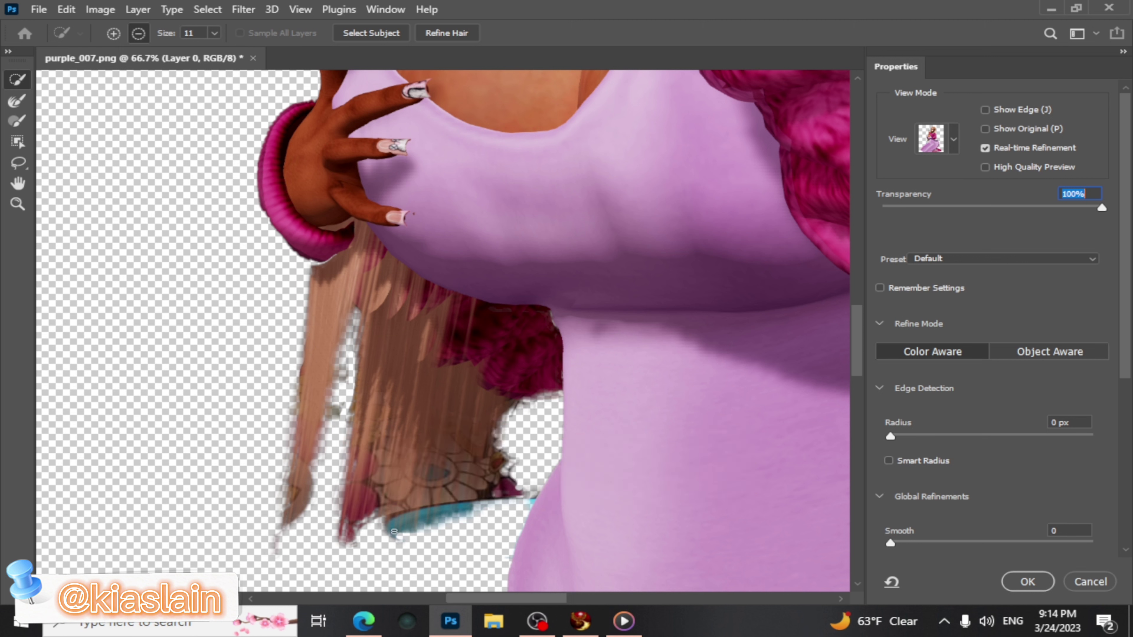
Check the edges at 90% preview transparency, then output as a New Layer with Layer Mask
{"action": "key", "text": "z"}
{"action": "key", "text": "ctrl+0"}
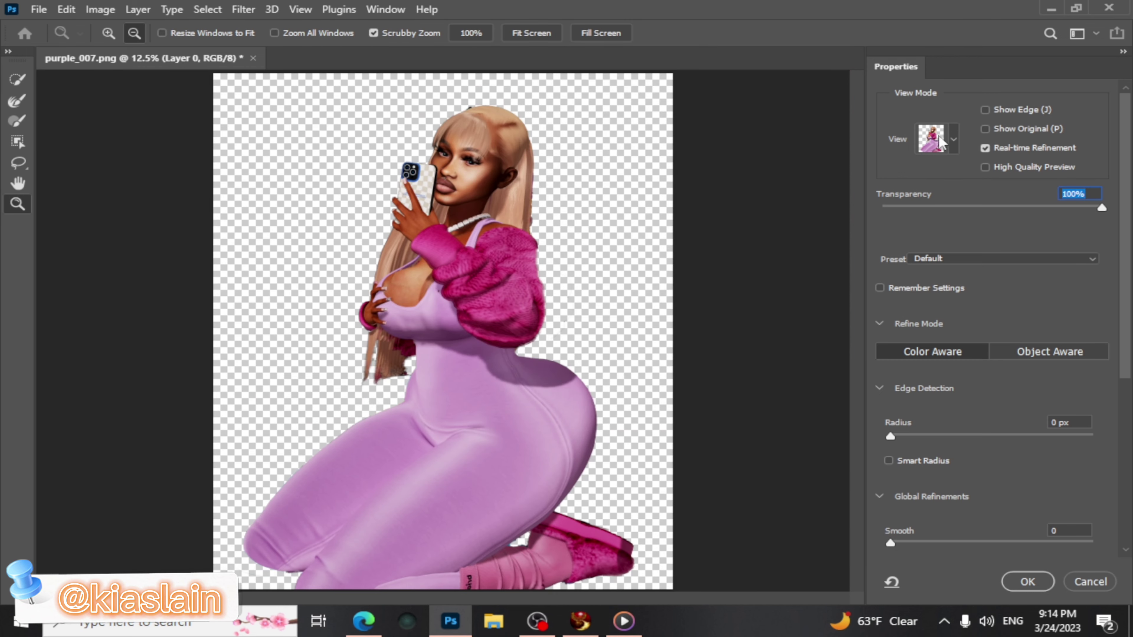
{"action": "type", "text": "90"}
{"action": "key", "text": "Return"}
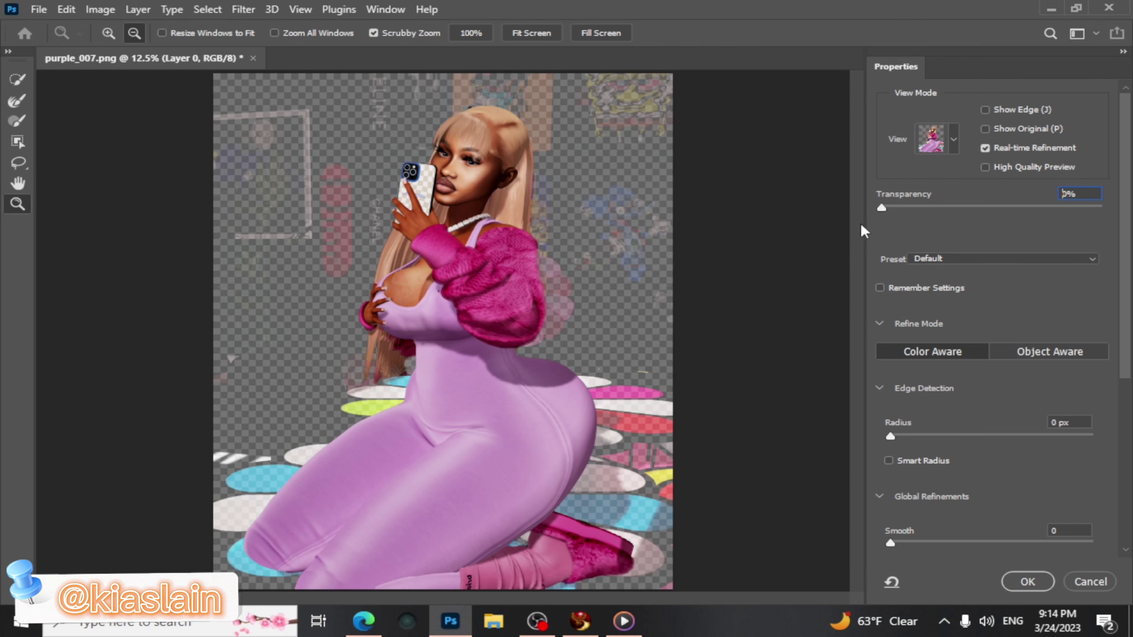
{"action": "left_click_drag", "start_coordinate": [1088, 203], "coordinate": [1129, 398]}
{"action": "scroll", "coordinate": [1129, 245], "scroll_direction": "down", "scroll_amount": 1}
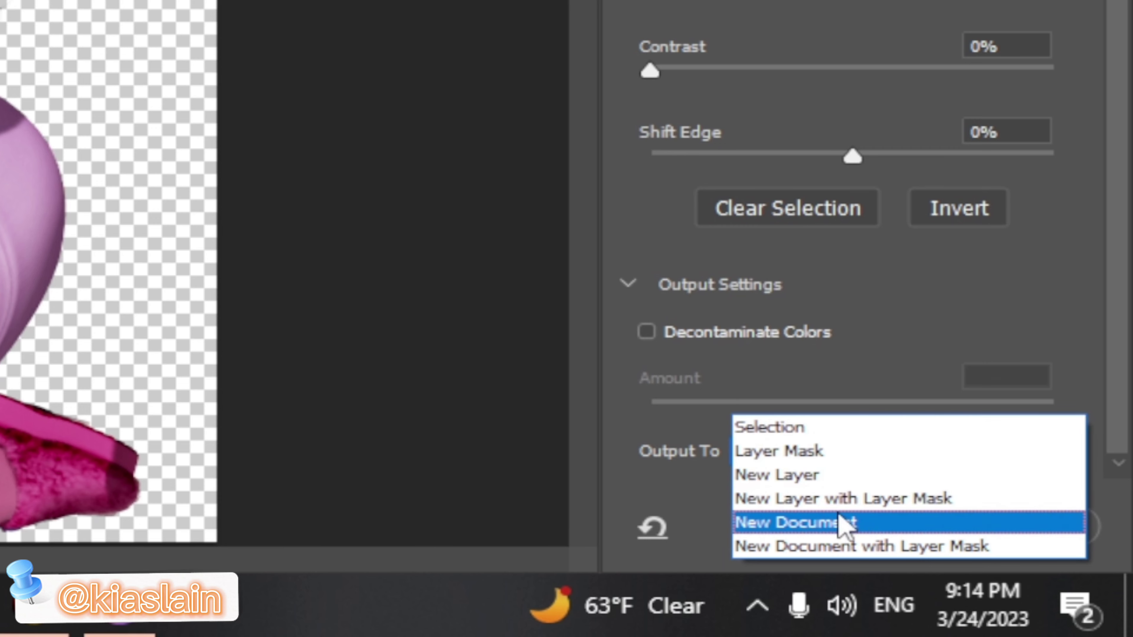
{"action": "left_click", "coordinate": [831, 501]}
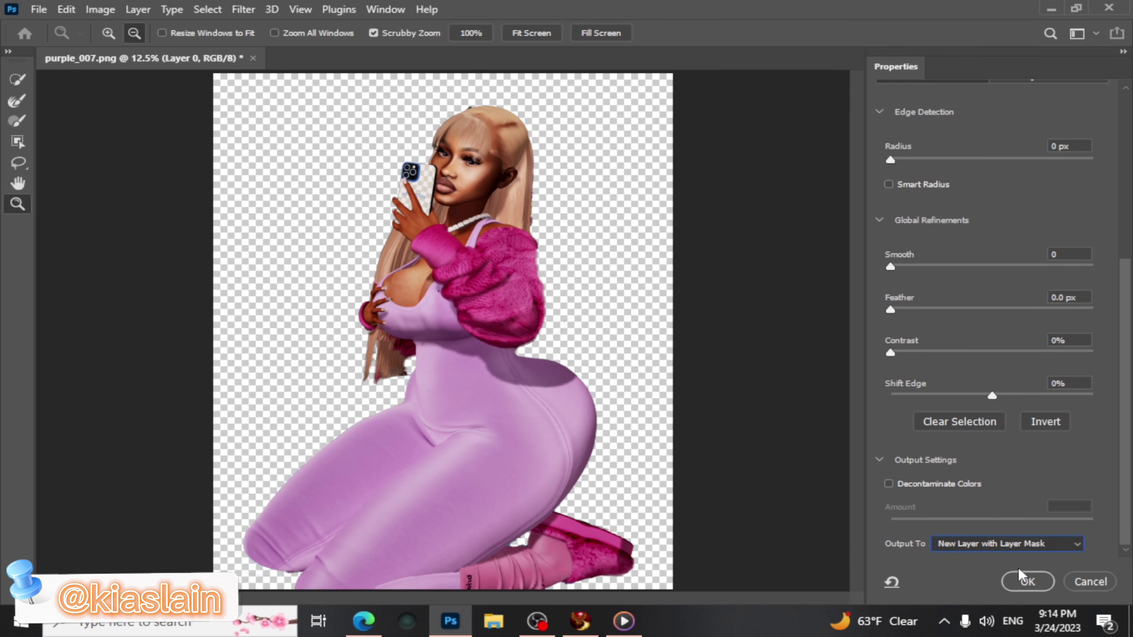
{"action": "left_click", "coordinate": [1028, 581]}
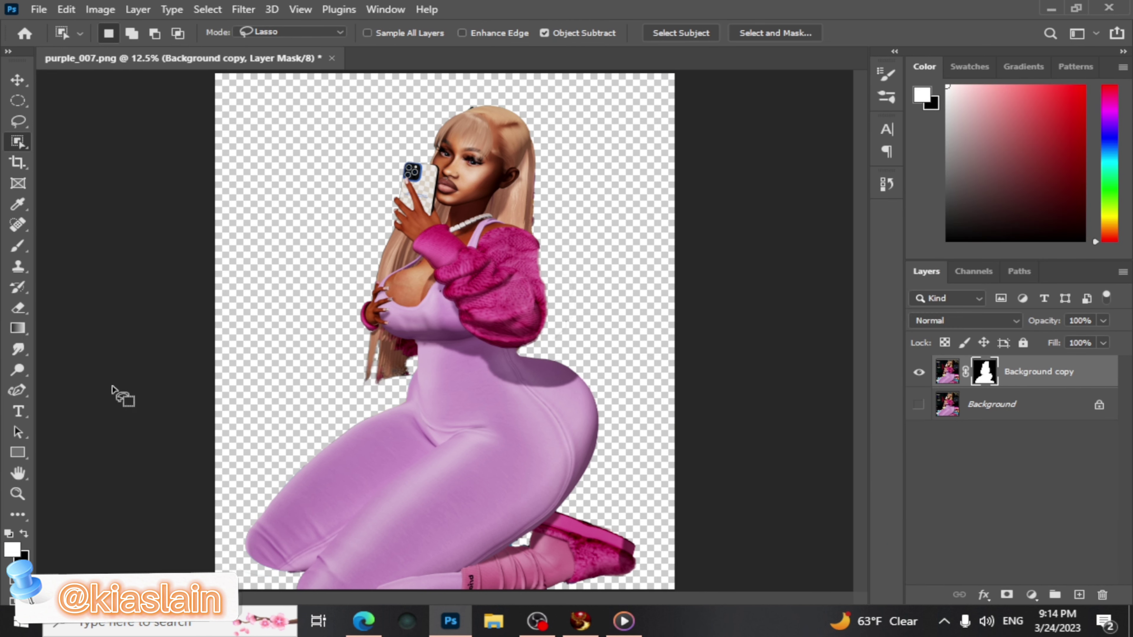
Show and select the original Background layer, then start a Field Blur from the Blur Gallery
{"action": "left_click", "coordinate": [18, 493]}
{"action": "left_click", "coordinate": [189, 245], "text": "alt"}
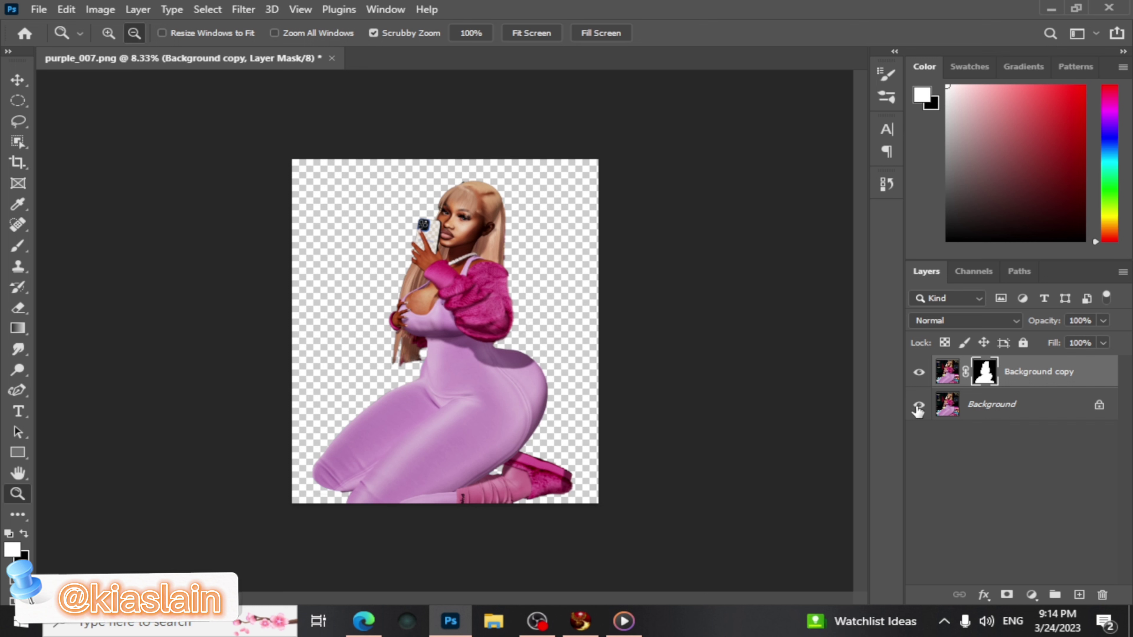
{"action": "left_click", "coordinate": [918, 406]}
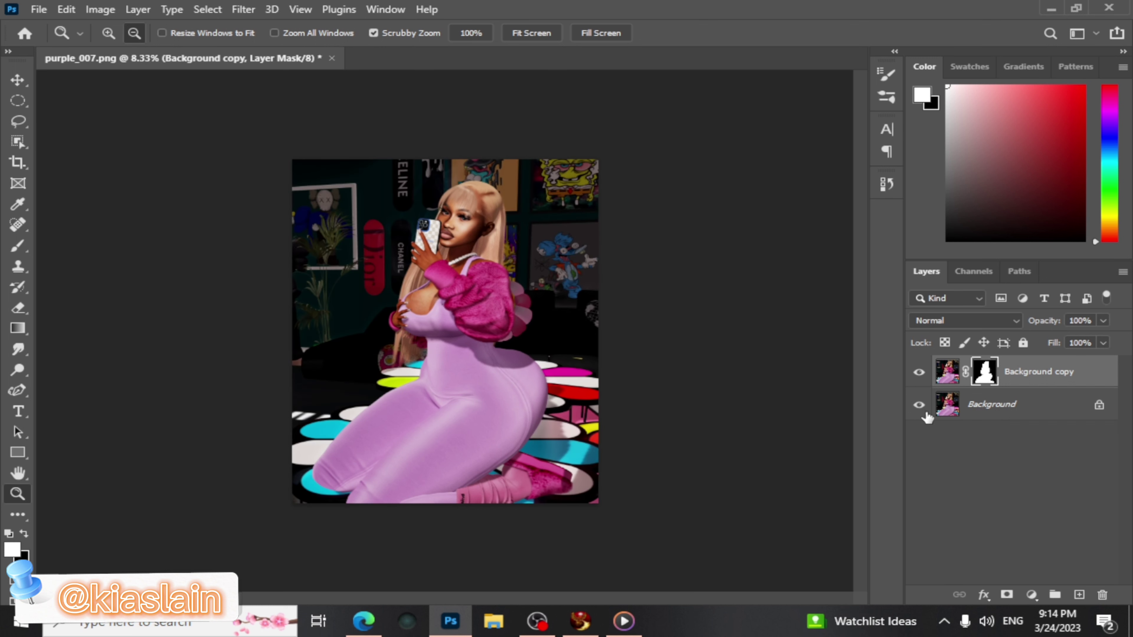
{"action": "left_click", "coordinate": [986, 405]}
{"action": "left_click", "coordinate": [241, 10]}
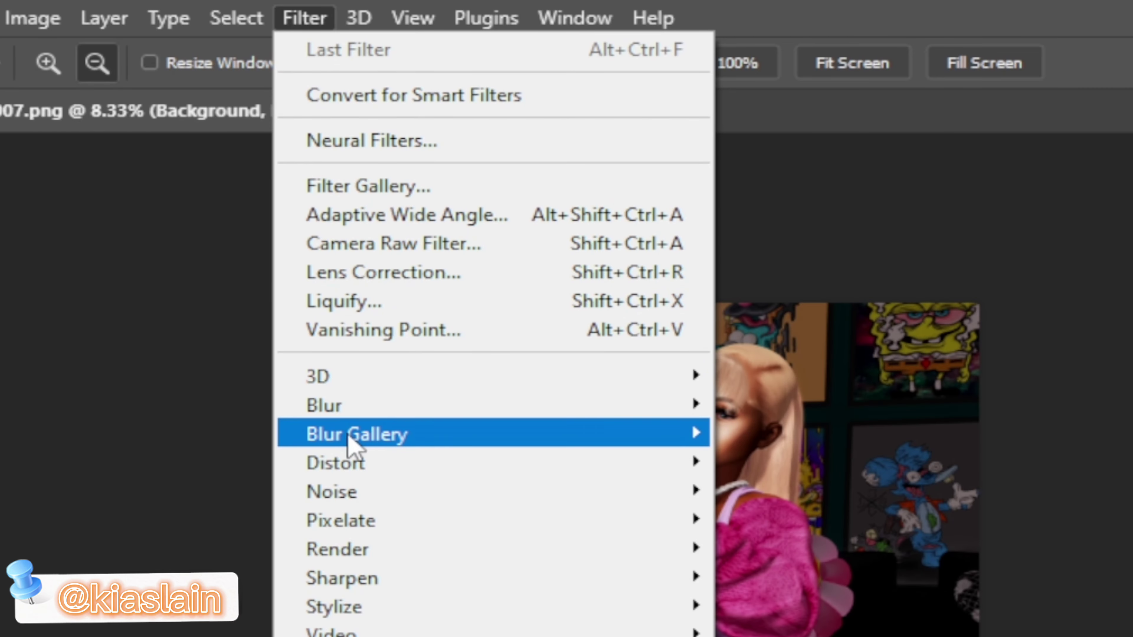
{"action": "mouse_move", "coordinate": [350, 440]}
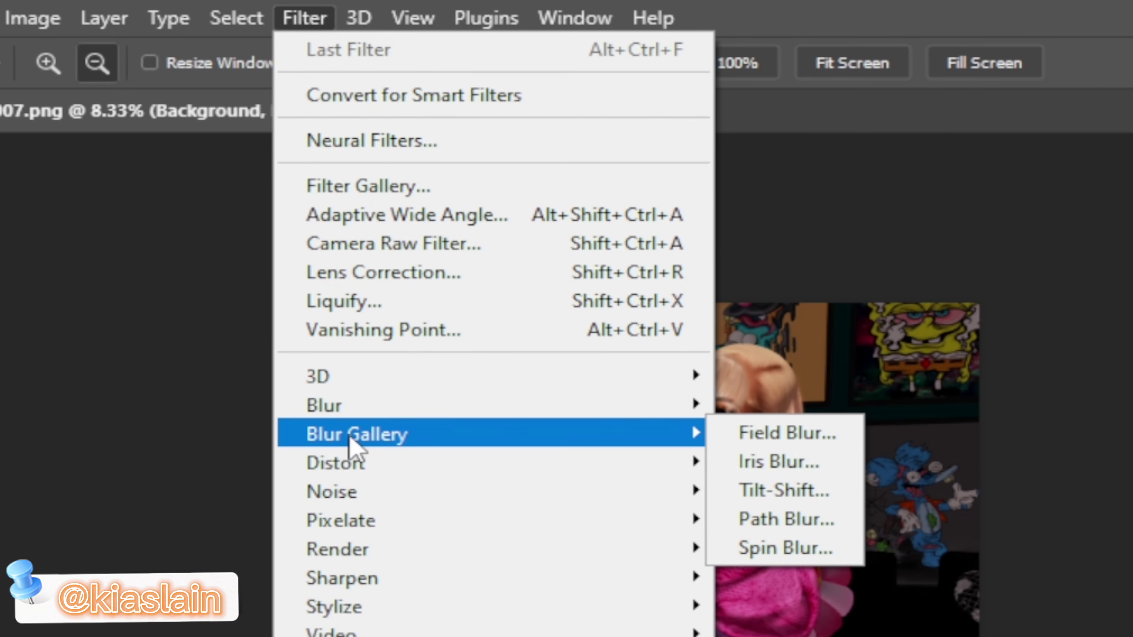
{"action": "left_click", "coordinate": [776, 435]}
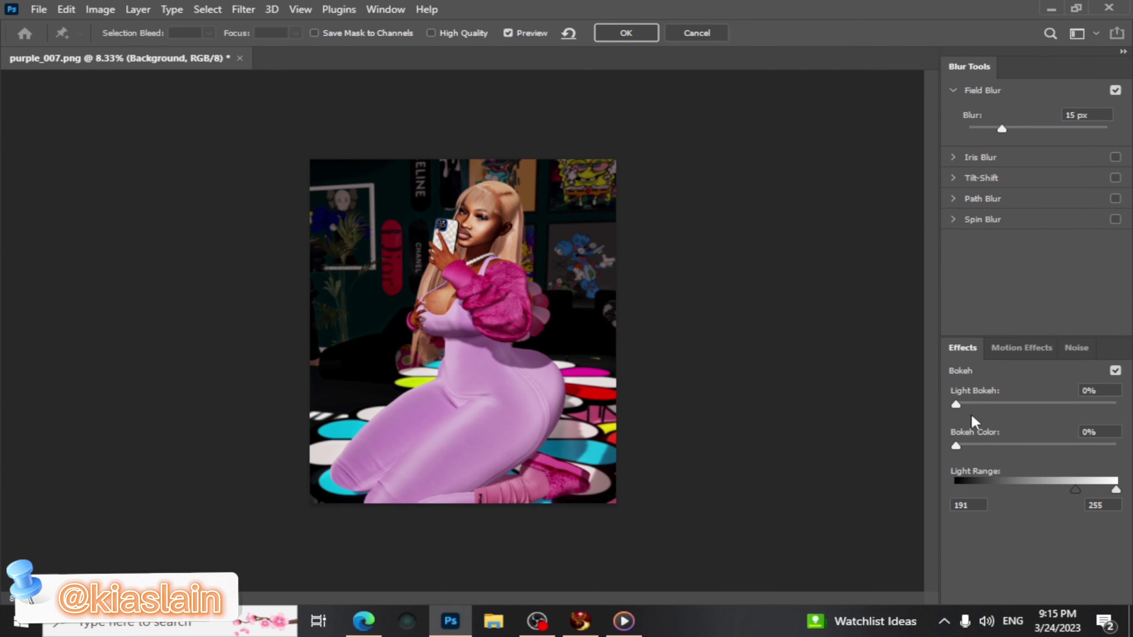
Tune the bokeh colour, light range and 32% light bokeh, and lower the blur to 7 px
{"action": "left_click_drag", "start_coordinate": [956, 445], "coordinate": [1126, 446]}
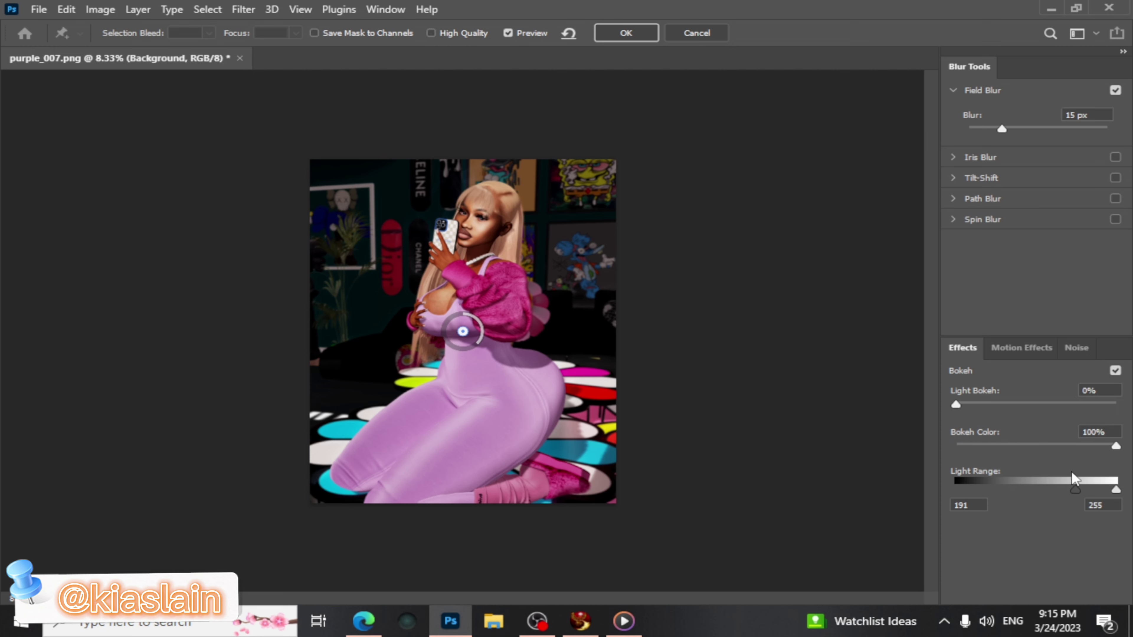
{"action": "left_click_drag", "start_coordinate": [1077, 495], "coordinate": [1018, 494]}
{"action": "left_click_drag", "start_coordinate": [956, 405], "coordinate": [1052, 426]}
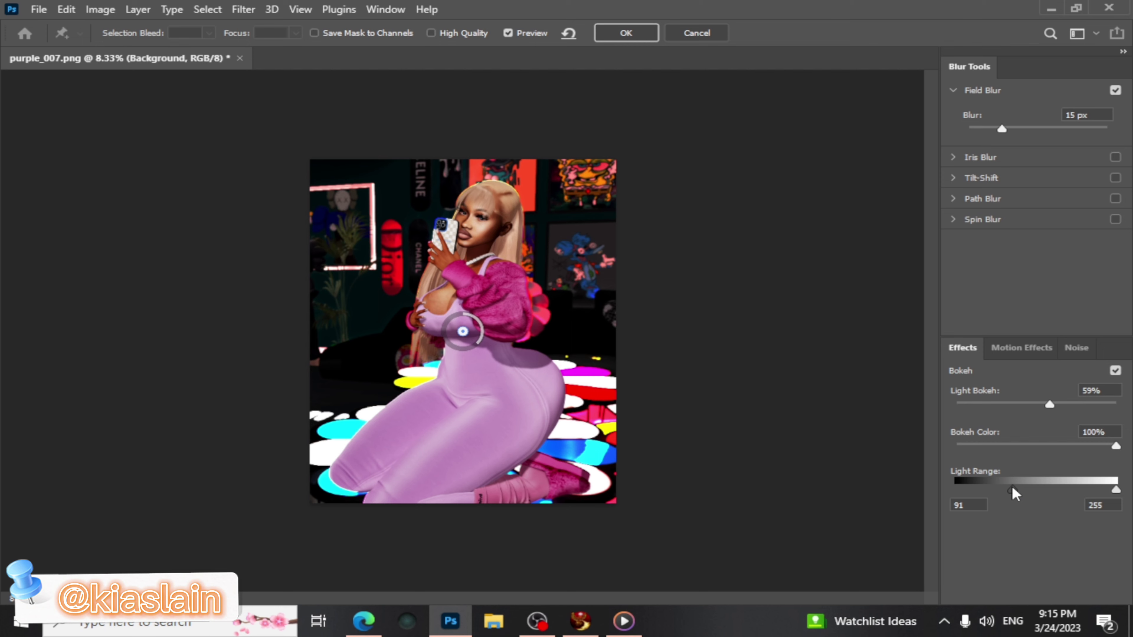
{"action": "mouse_move", "coordinate": [1015, 494]}
{"action": "left_mouse_down"}
{"action": "mouse_move", "coordinate": [1045, 503]}
{"action": "mouse_move", "coordinate": [1035, 503]}
{"action": "left_mouse_up"}
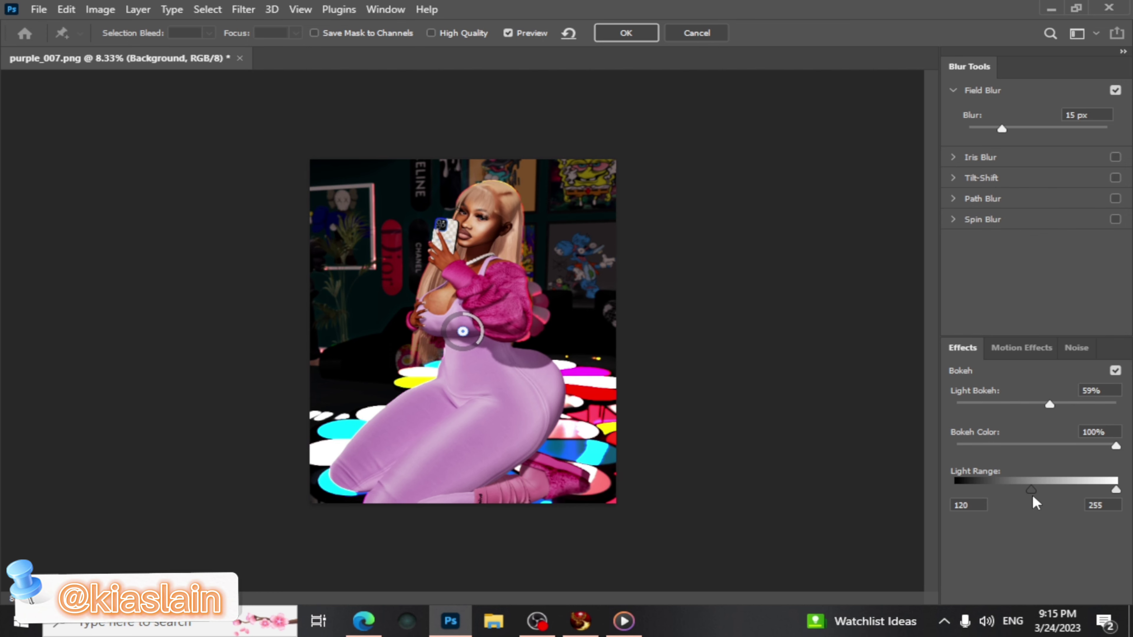
{"action": "left_click_drag", "start_coordinate": [1052, 406], "coordinate": [1012, 413]}
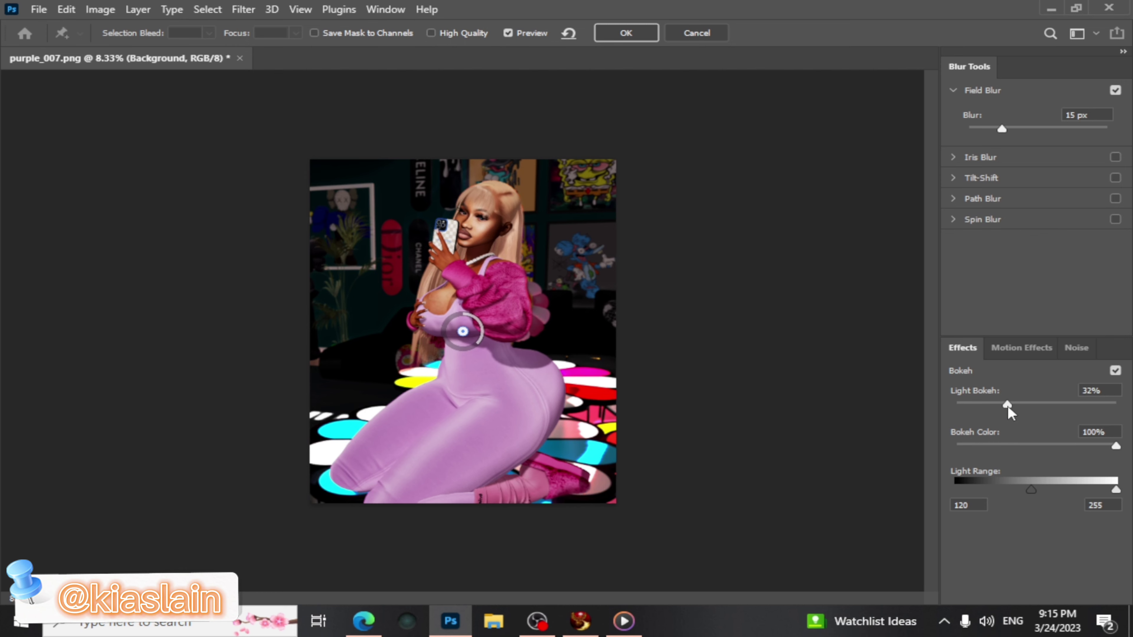
{"action": "left_click_drag", "start_coordinate": [1002, 129], "coordinate": [988, 130]}
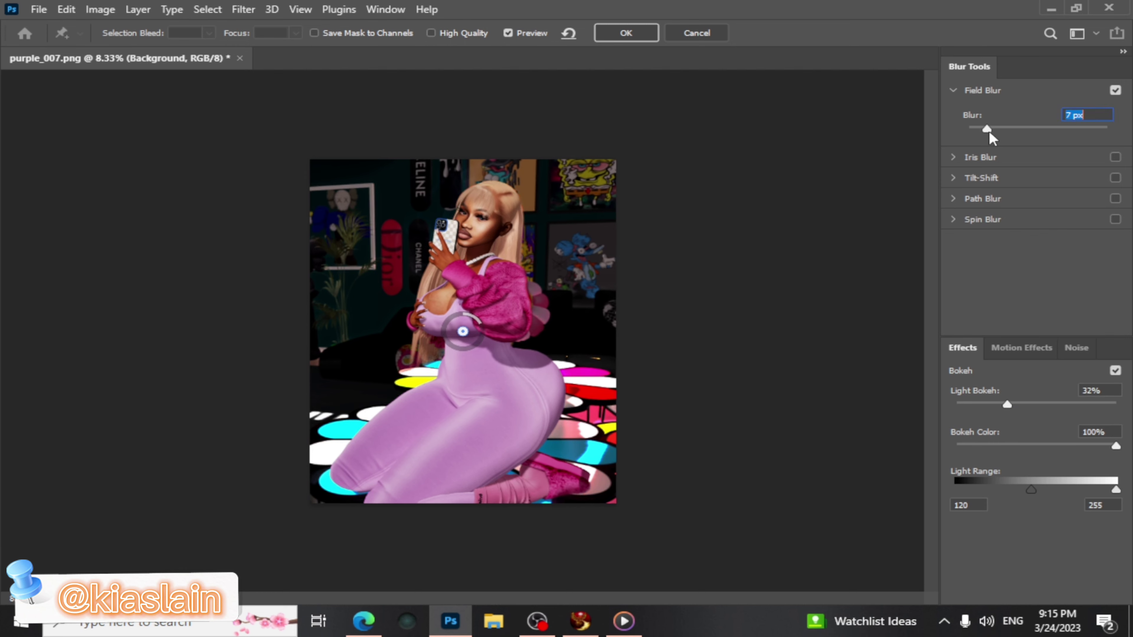
Toggle the Field Blur on and off to compare, then apply it
{"action": "left_click", "coordinate": [1116, 90]}
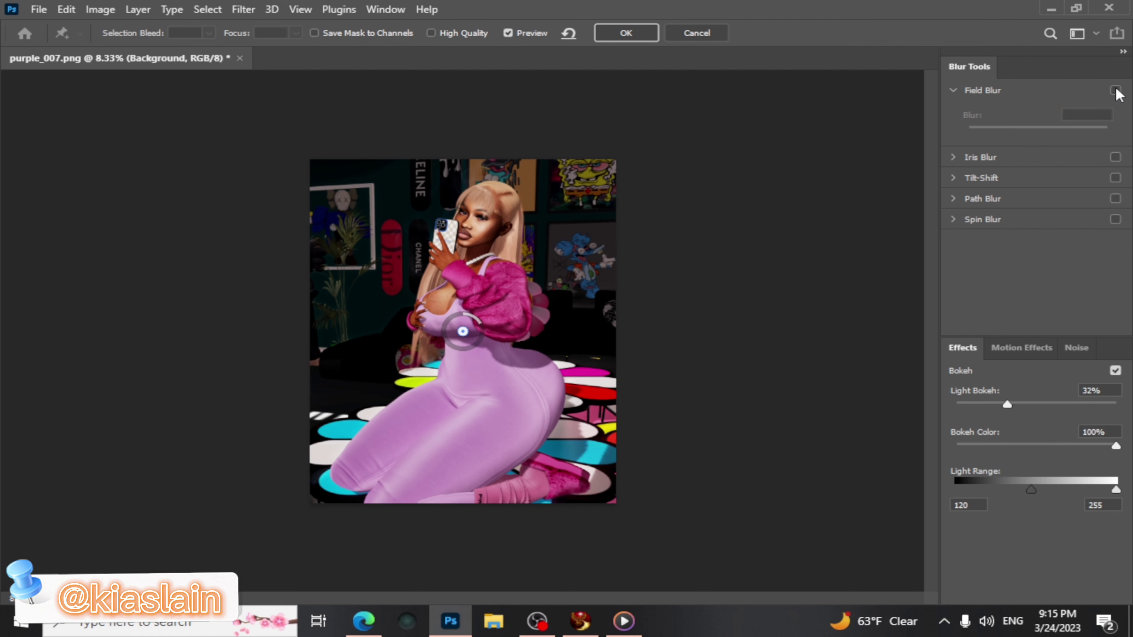
{"action": "left_click", "coordinate": [1115, 90]}
{"action": "left_click", "coordinate": [1115, 90]}
{"action": "left_click", "coordinate": [1115, 90]}
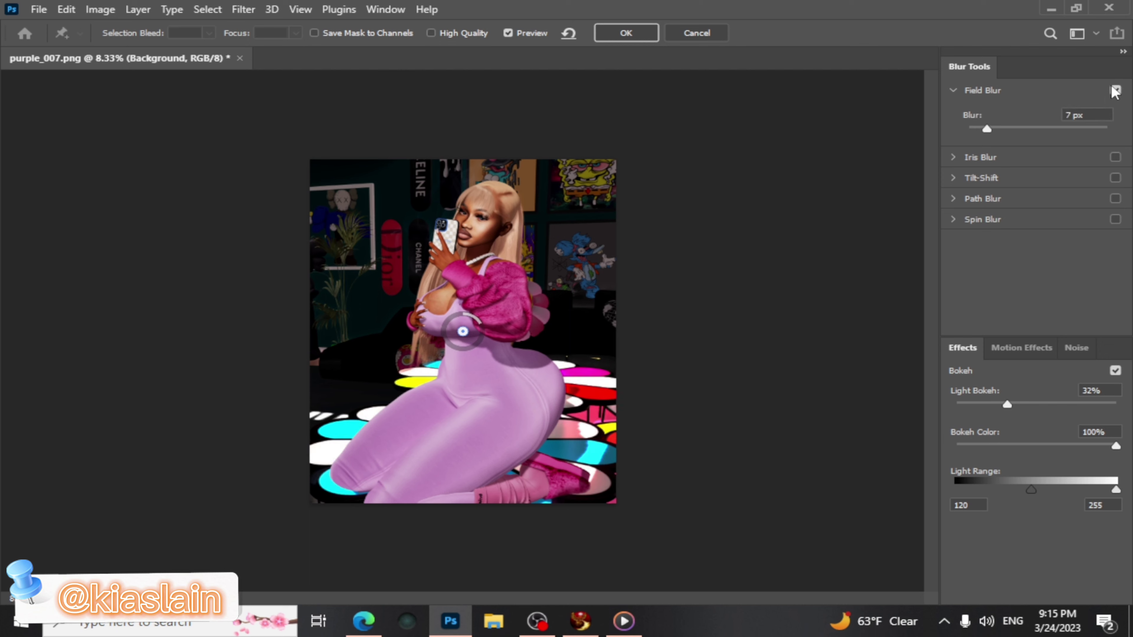
{"action": "left_click", "coordinate": [1116, 91]}
{"action": "left_click", "coordinate": [1115, 91]}
{"action": "left_click", "coordinate": [630, 32]}
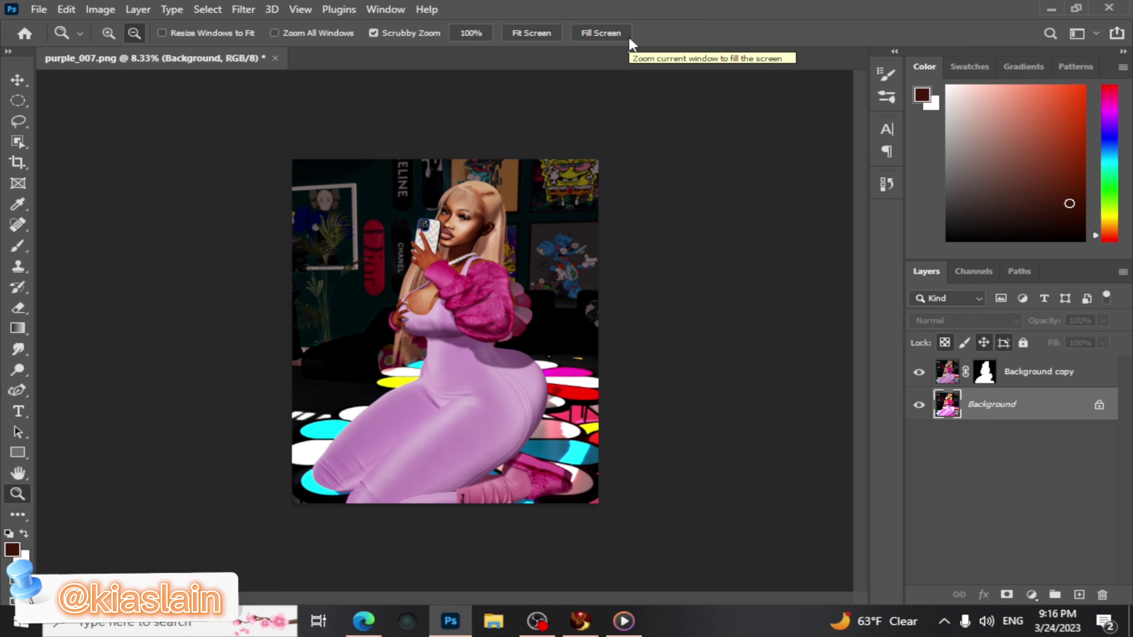
Open Filter > Blur > Gaussian Blur and settle the radius at 16.6 pixels after trying other values
{"action": "left_click", "coordinate": [243, 10]}
{"action": "mouse_move", "coordinate": [270, 230]}
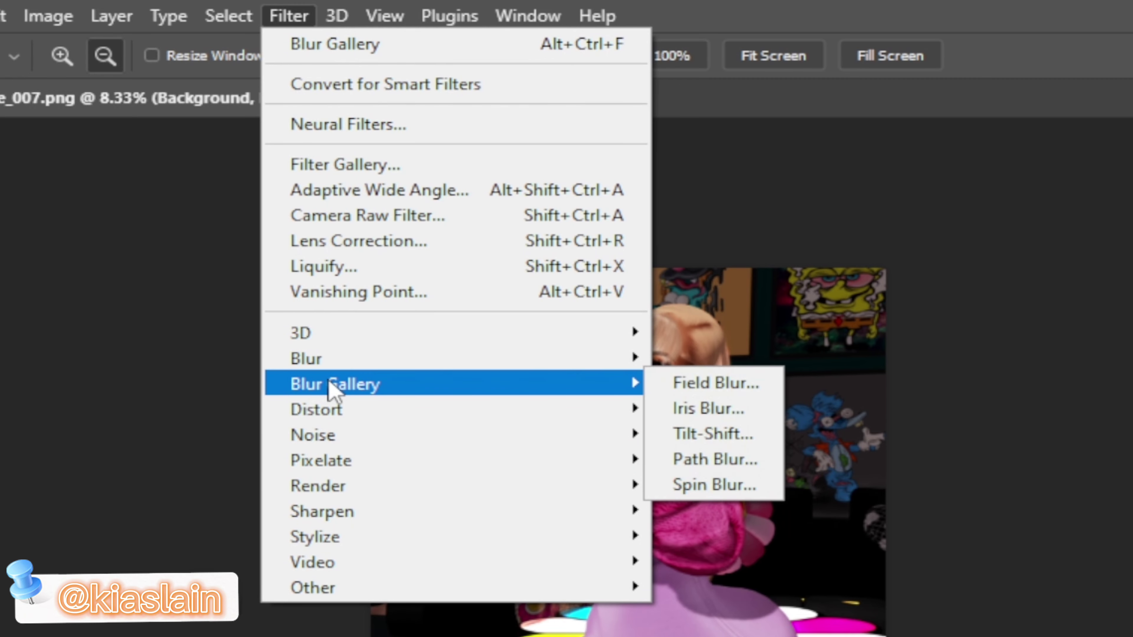
{"action": "mouse_move", "coordinate": [321, 361]}
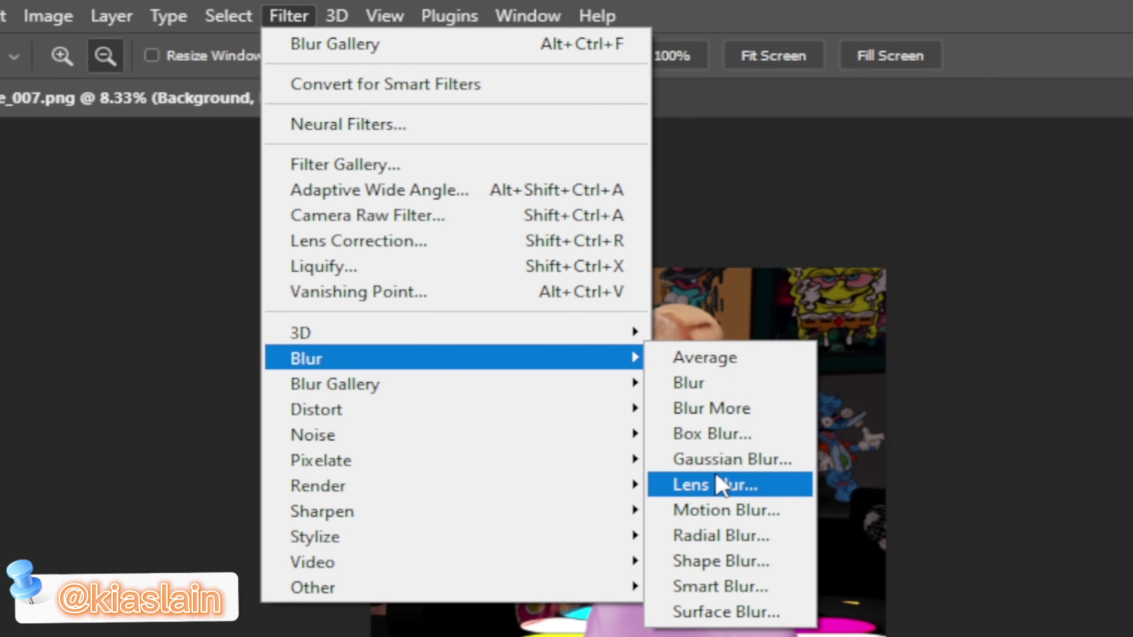
{"action": "left_click", "coordinate": [695, 461]}
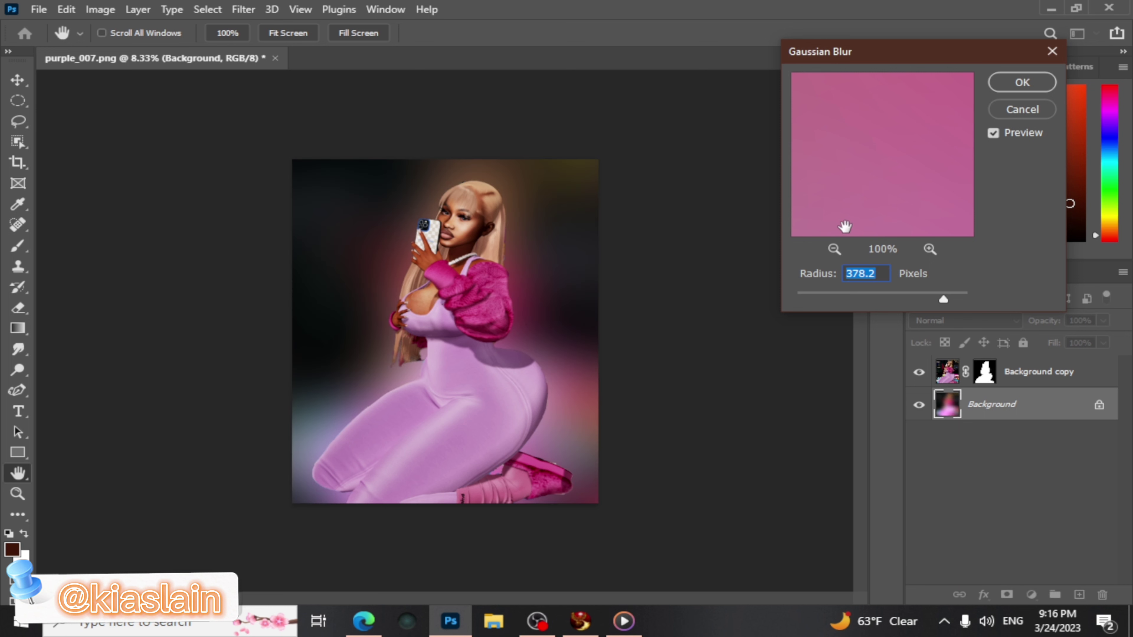
{"action": "left_click", "coordinate": [877, 299]}
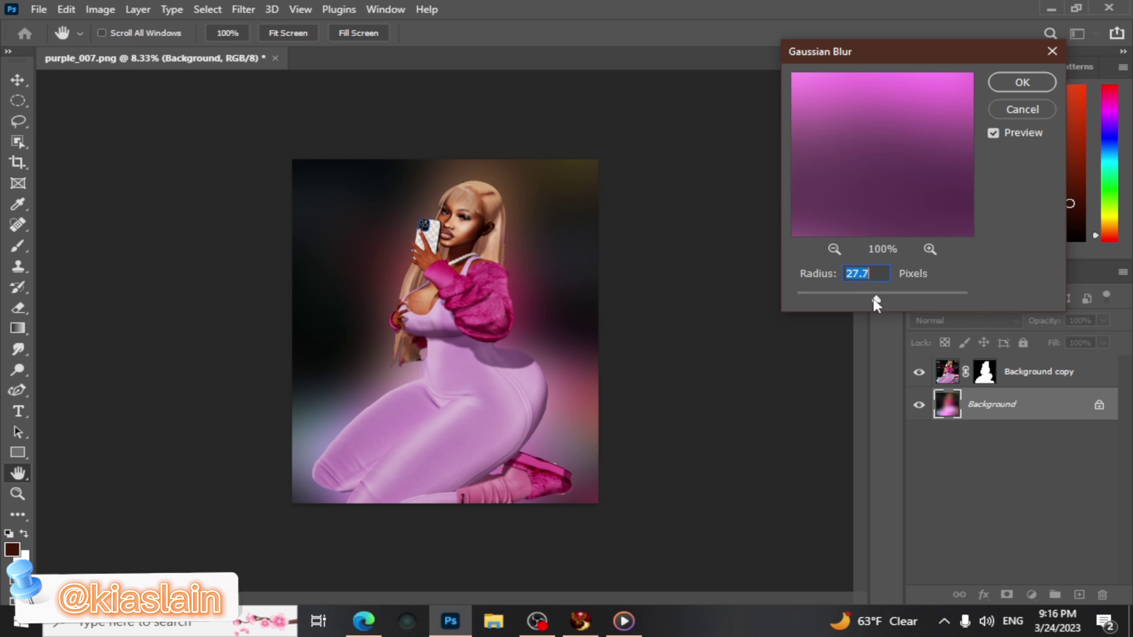
{"action": "left_click_drag", "start_coordinate": [871, 295], "coordinate": [870, 293]}
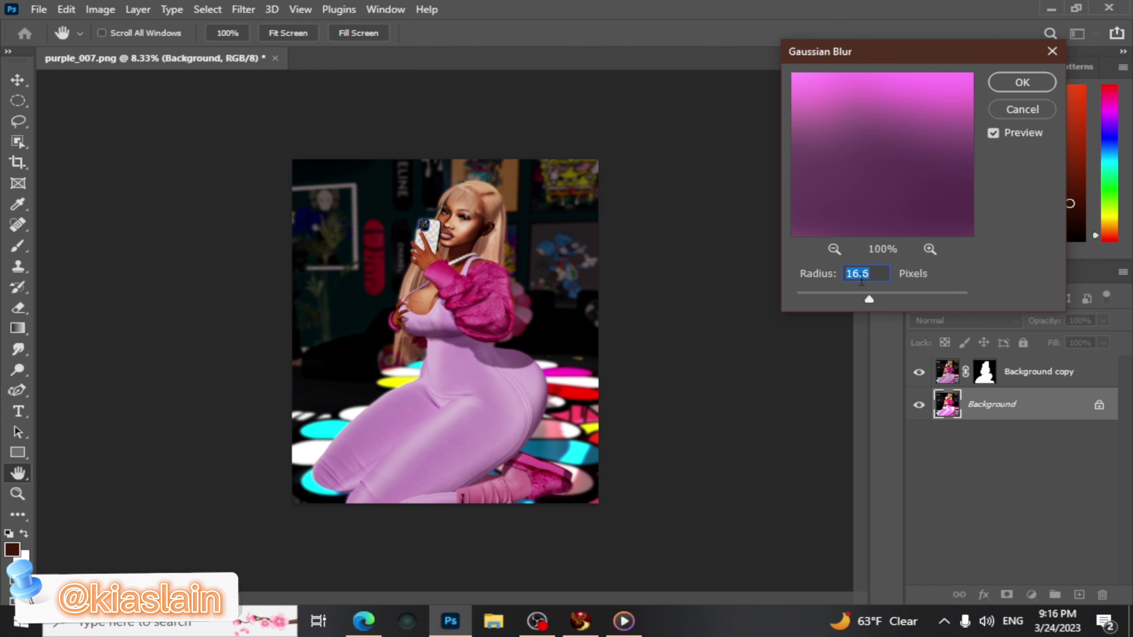
{"action": "left_click", "coordinate": [914, 299]}
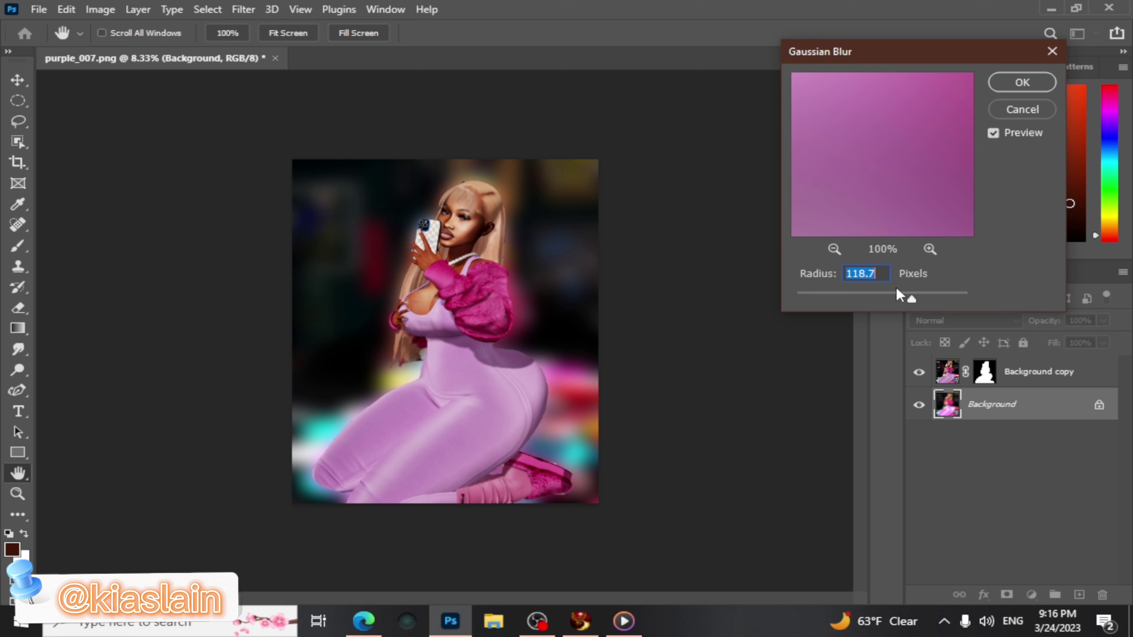
{"action": "left_click", "coordinate": [897, 292]}
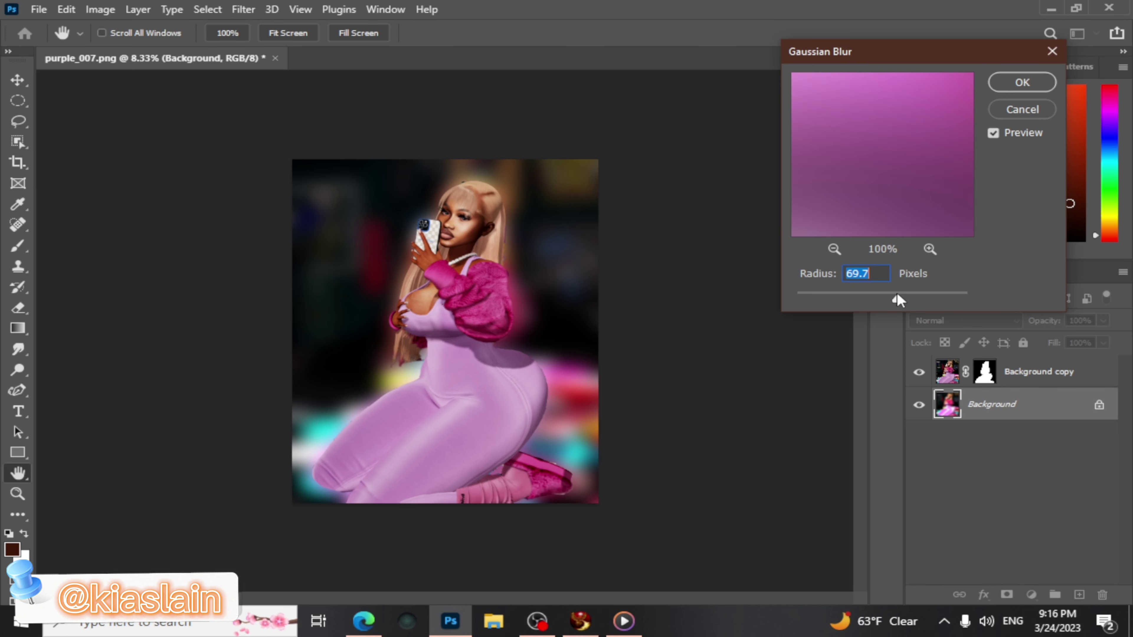
{"action": "left_click", "coordinate": [869, 293]}
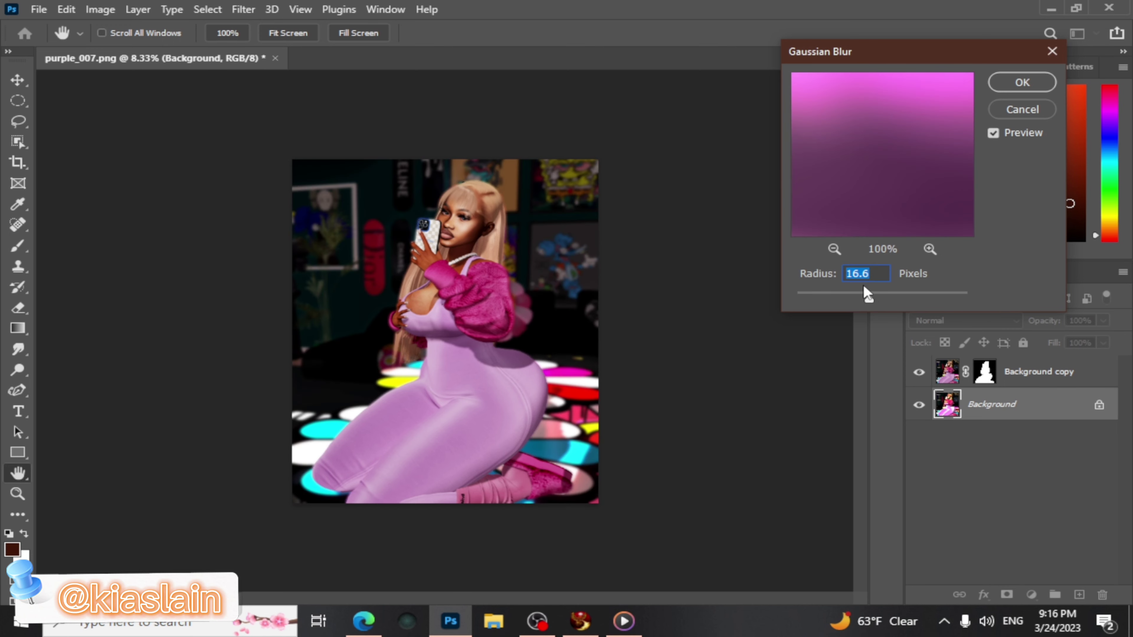
Toggle the Gaussian Blur preview to compare, then apply the 16.6 px blur
{"action": "left_click", "coordinate": [994, 134]}
{"action": "left_click", "coordinate": [993, 135]}
{"action": "left_click", "coordinate": [993, 135]}
{"action": "left_click", "coordinate": [994, 134]}
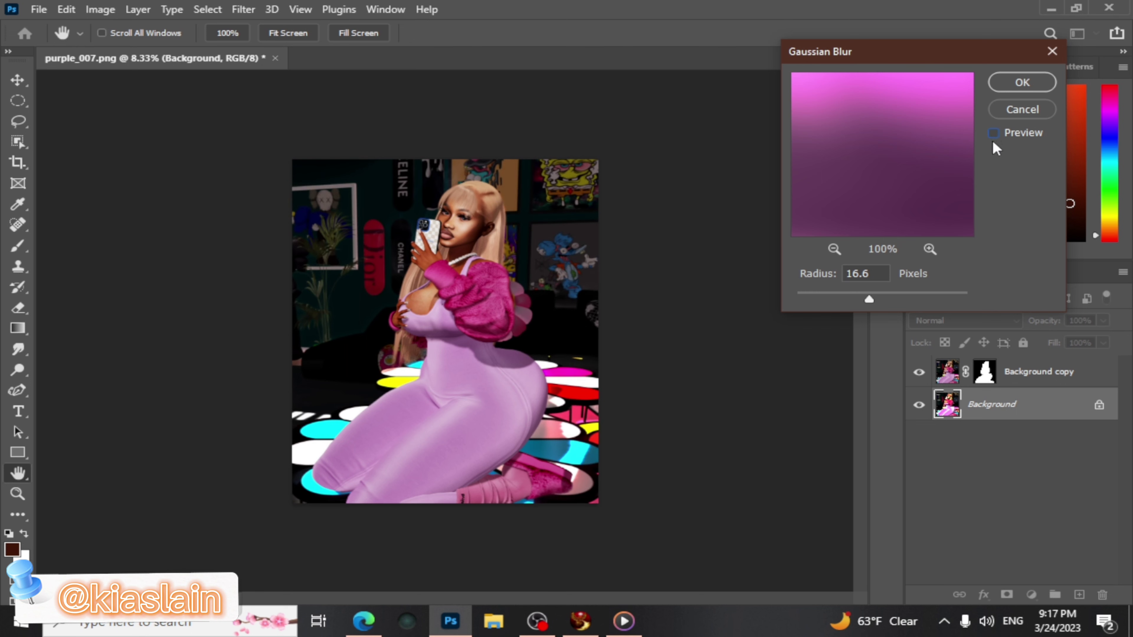
{"action": "left_click", "coordinate": [997, 141]}
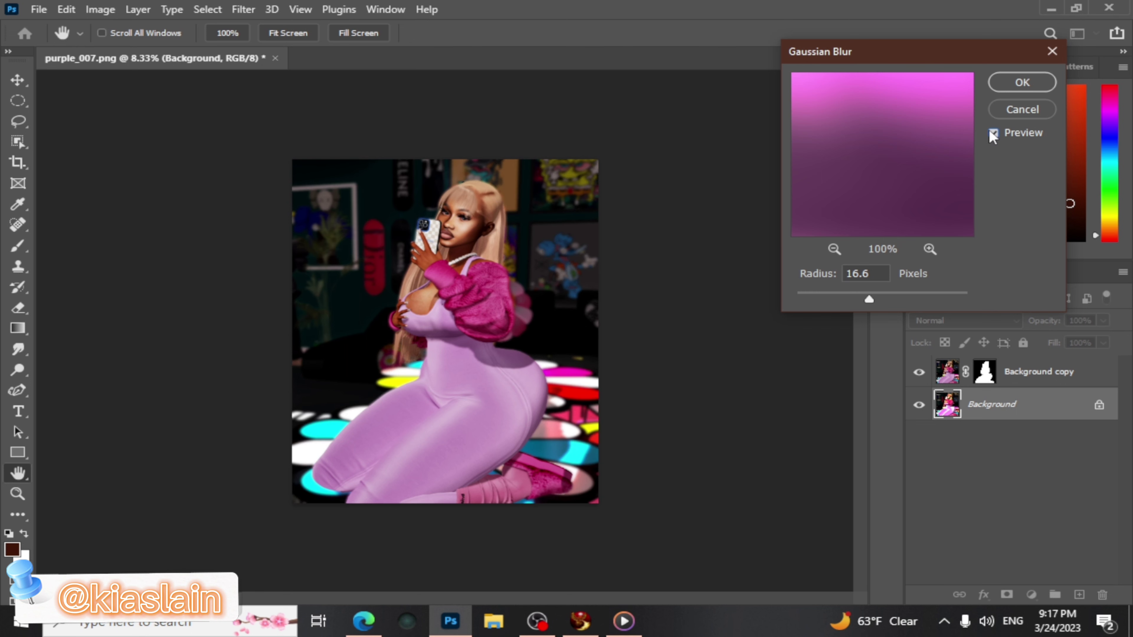
{"action": "left_click", "coordinate": [1002, 85]}
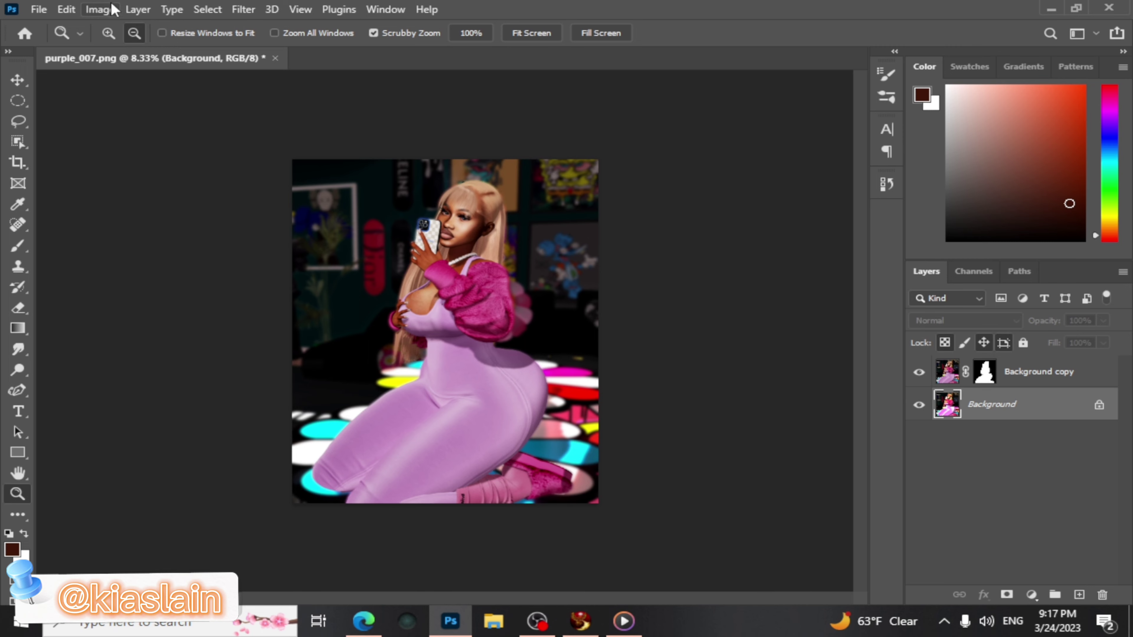
Open Image > Adjustments > Curves and pull a midtone point down to darken the background
{"action": "left_click", "coordinate": [100, 9]}
{"action": "mouse_move", "coordinate": [128, 54]}
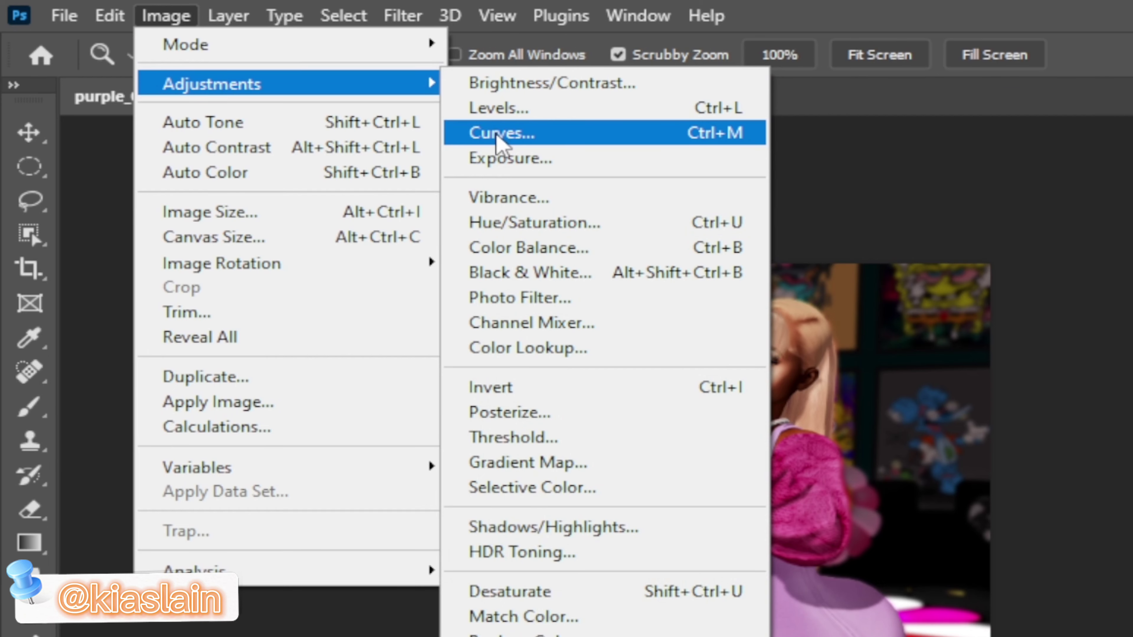
{"action": "left_click", "coordinate": [497, 134]}
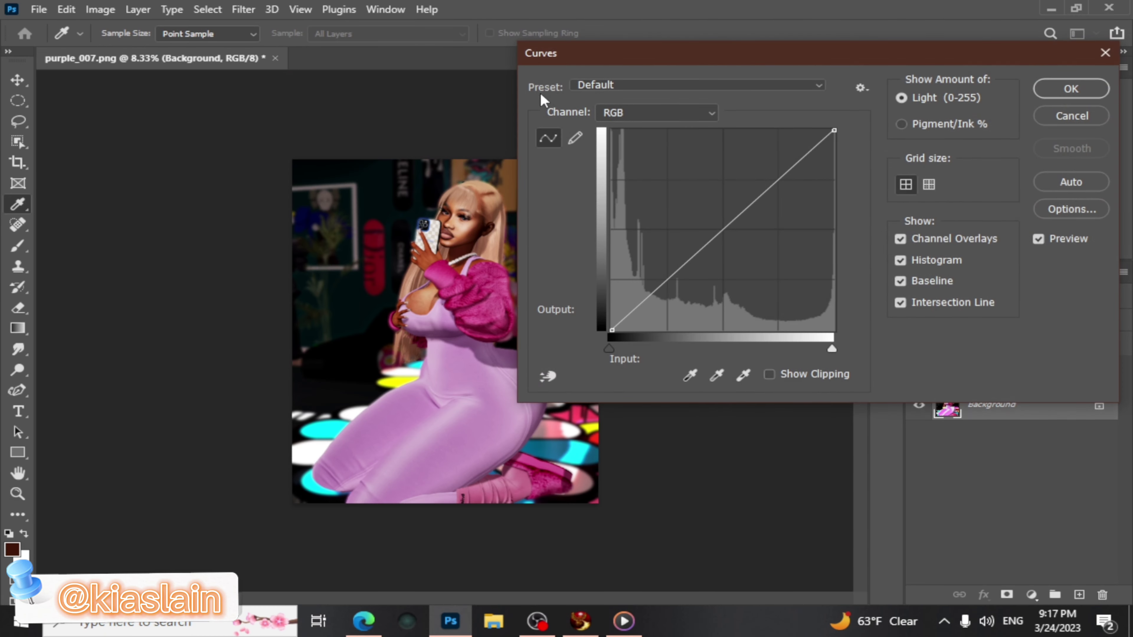
{"action": "left_click_drag", "start_coordinate": [599, 50], "coordinate": [649, 50]}
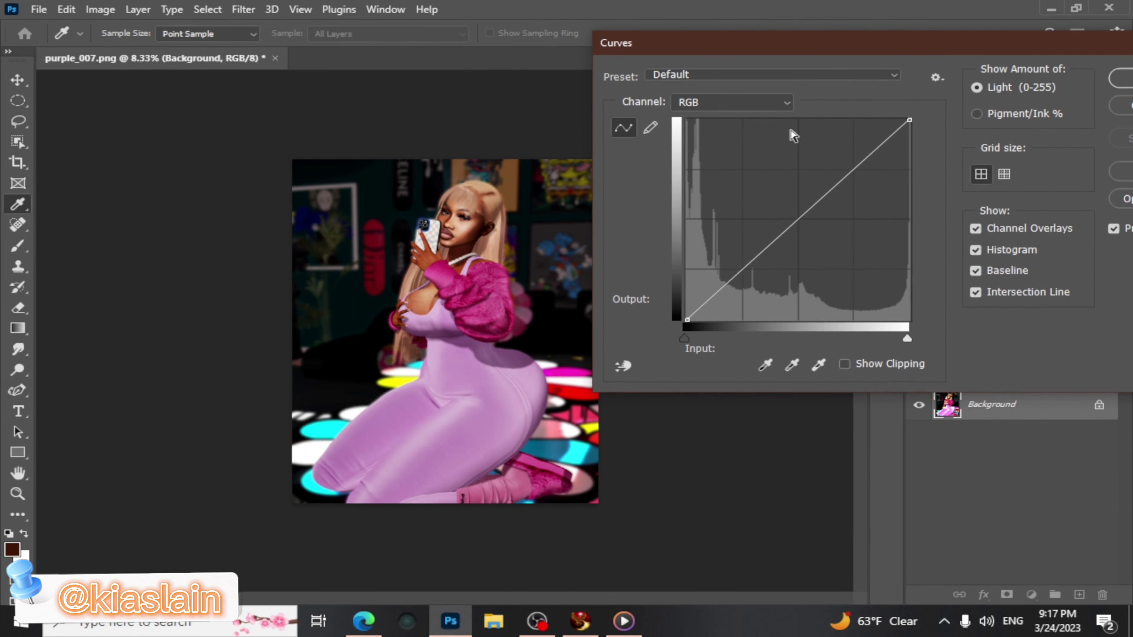
{"action": "left_click", "coordinate": [798, 219]}
{"action": "left_click_drag", "start_coordinate": [798, 219], "coordinate": [809, 232]}
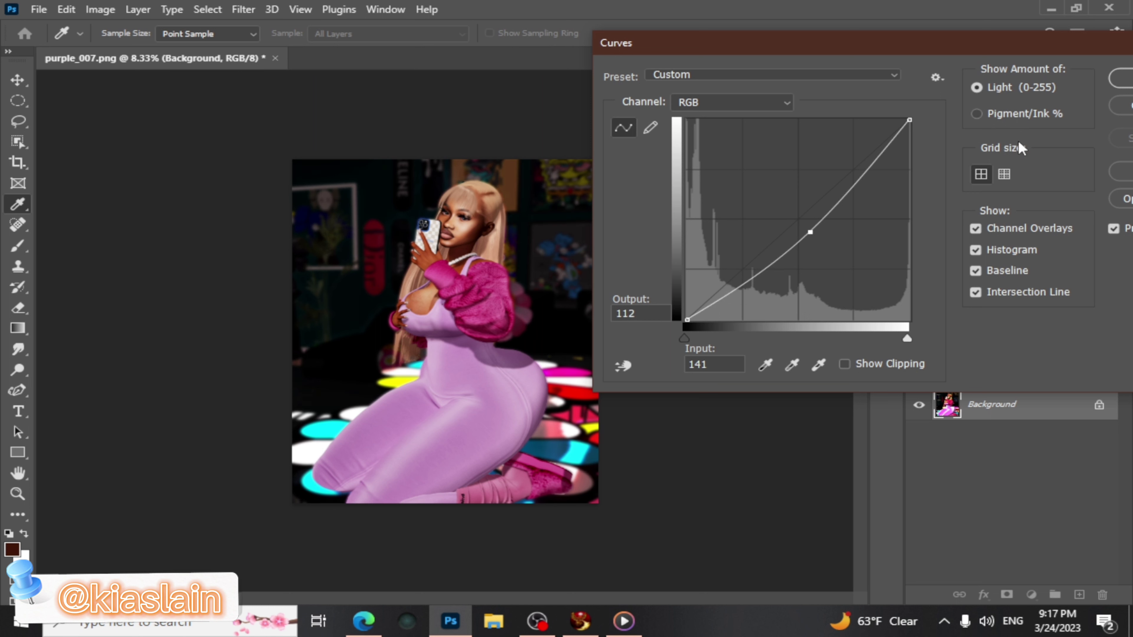
Compare with the preview toggled, ease the point to Input 137 / Output 116, and apply
{"action": "left_click", "coordinate": [1113, 229]}
{"action": "left_click", "coordinate": [1114, 229]}
{"action": "left_click", "coordinate": [1114, 229]}
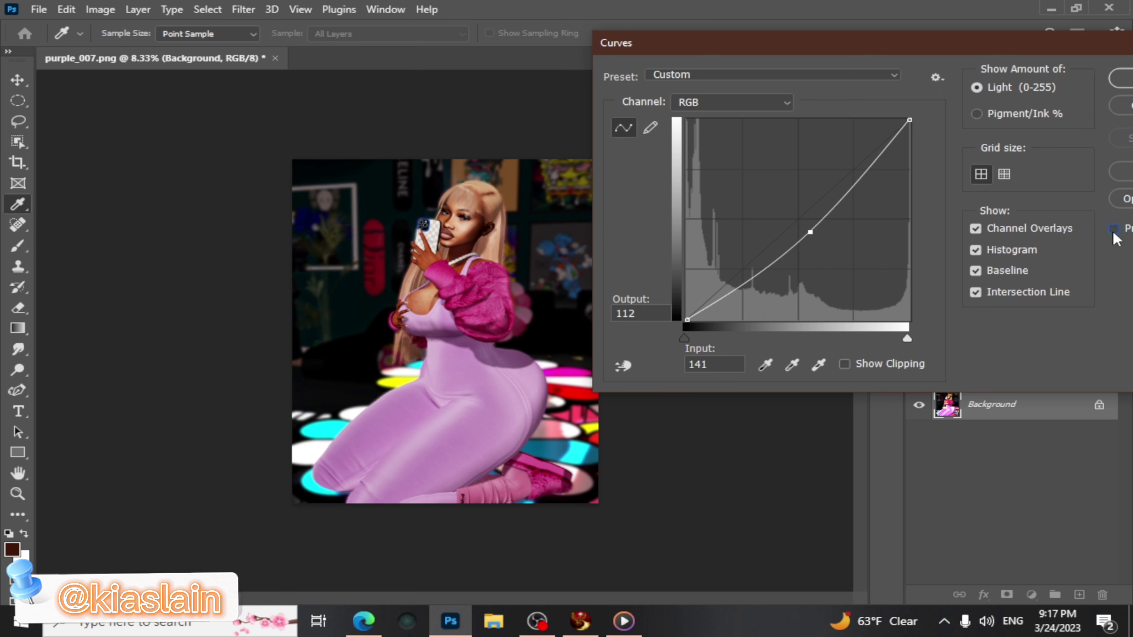
{"action": "left_click", "coordinate": [1113, 230]}
{"action": "left_click", "coordinate": [1114, 229]}
{"action": "left_click", "coordinate": [1113, 229]}
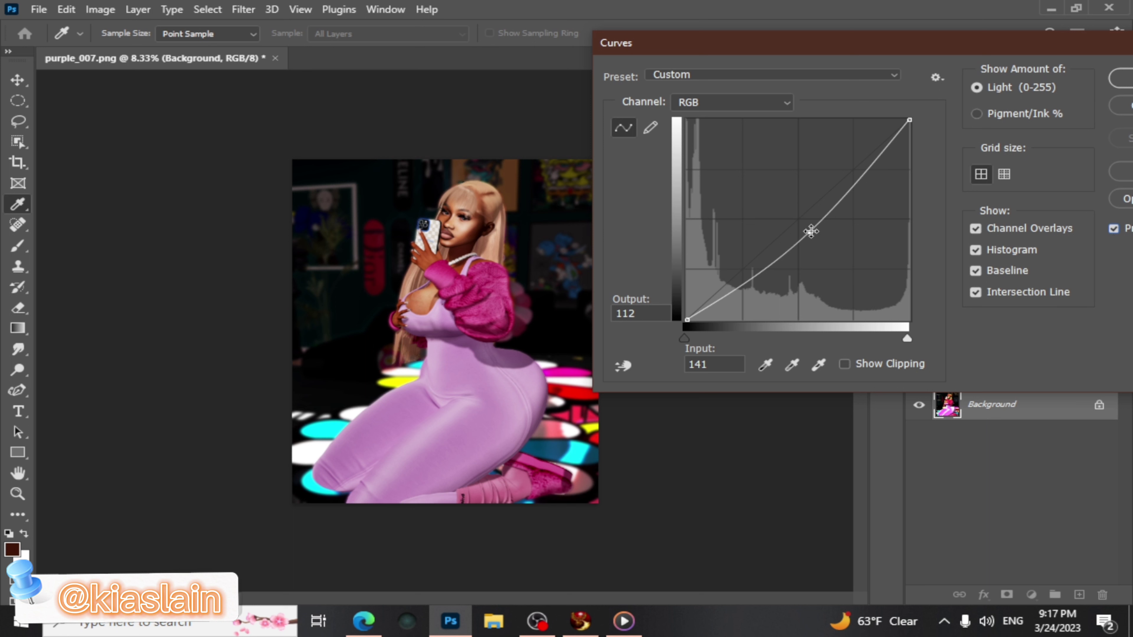
{"action": "left_click_drag", "start_coordinate": [810, 231], "coordinate": [806, 227]}
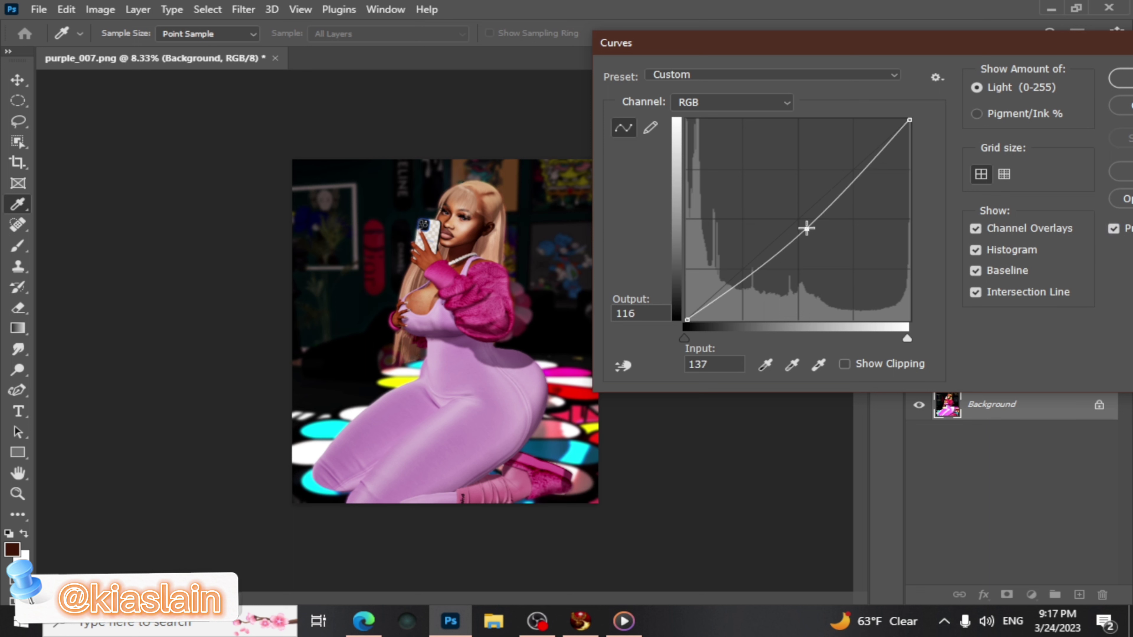
{"action": "left_click", "coordinate": [1113, 232]}
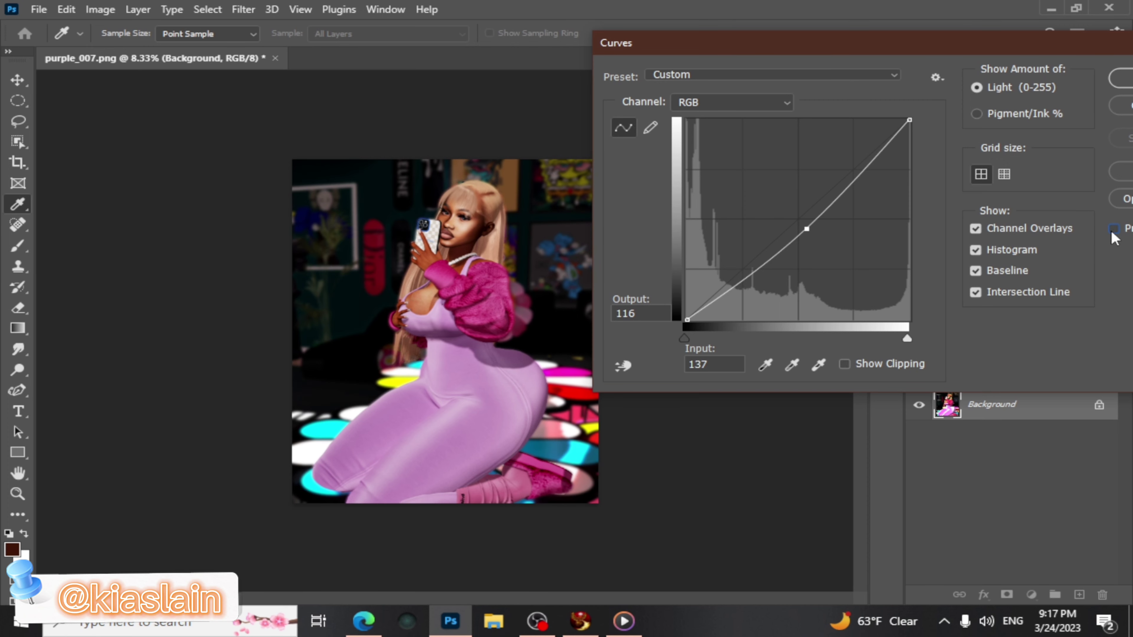
{"action": "left_click_drag", "start_coordinate": [1033, 43], "coordinate": [1057, 126]}
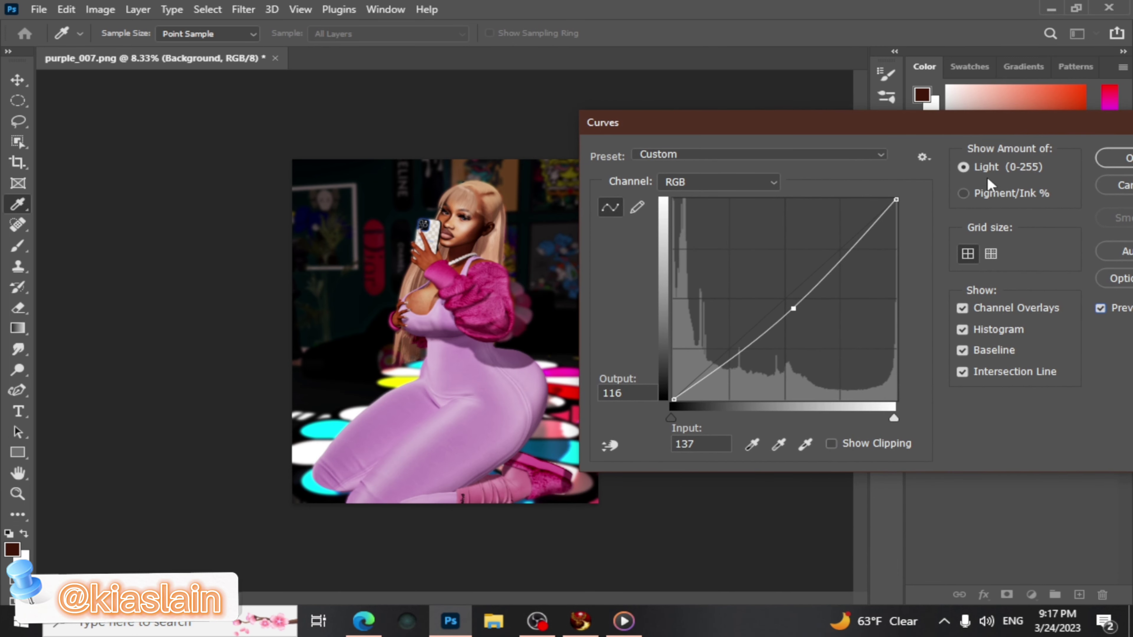
{"action": "left_click_drag", "start_coordinate": [975, 131], "coordinate": [772, 311]}
{"action": "left_click", "coordinate": [909, 340]}
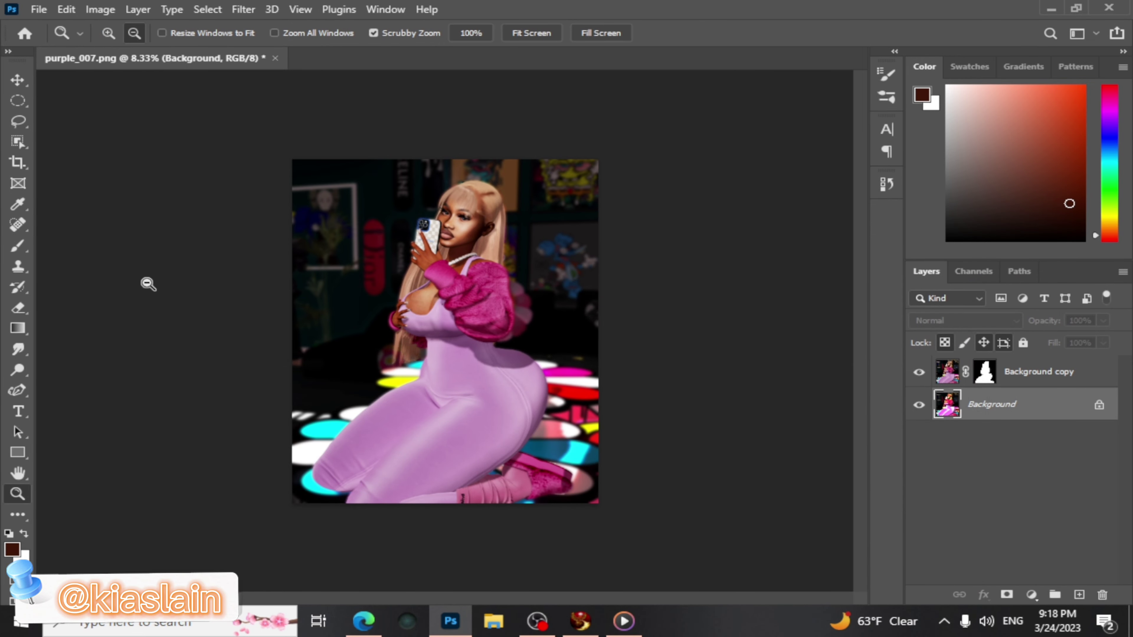
Add an empty Layer 1 above the Background copy layer, then reselect Background copy
{"action": "left_click", "coordinate": [381, 222]}
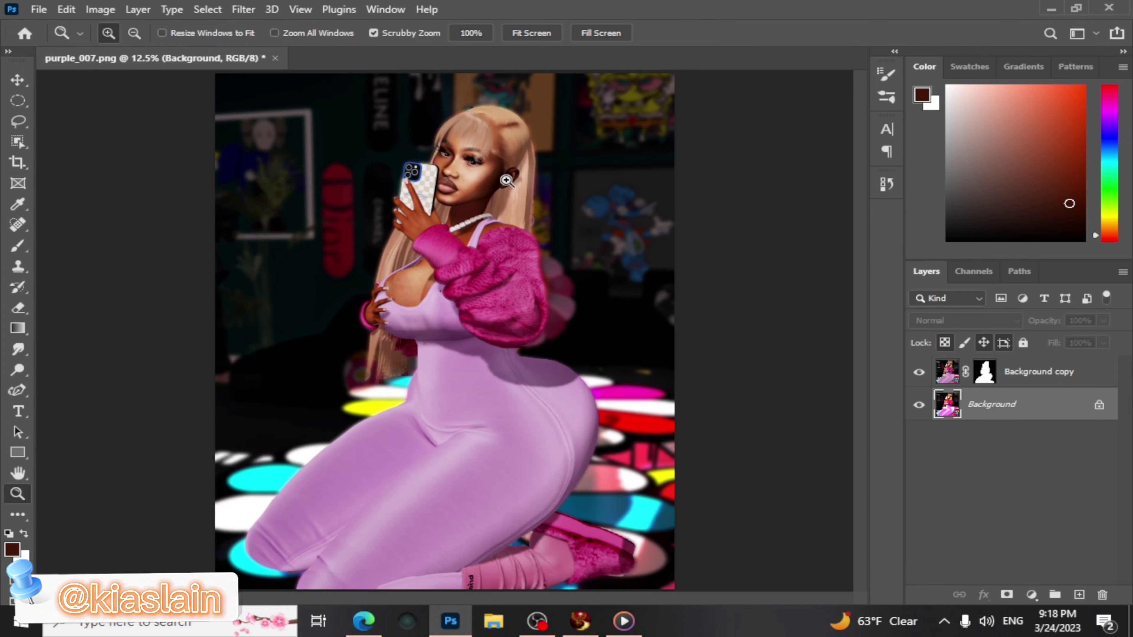
{"action": "left_click", "coordinate": [460, 152]}
{"action": "left_click", "coordinate": [461, 152]}
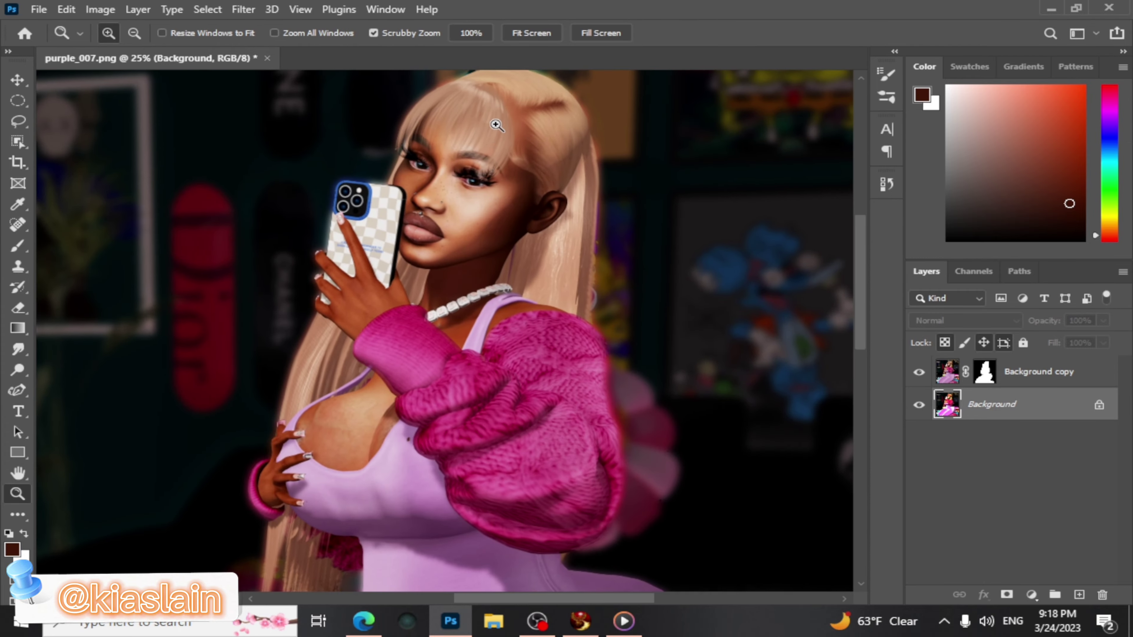
{"action": "left_click", "coordinate": [460, 153]}
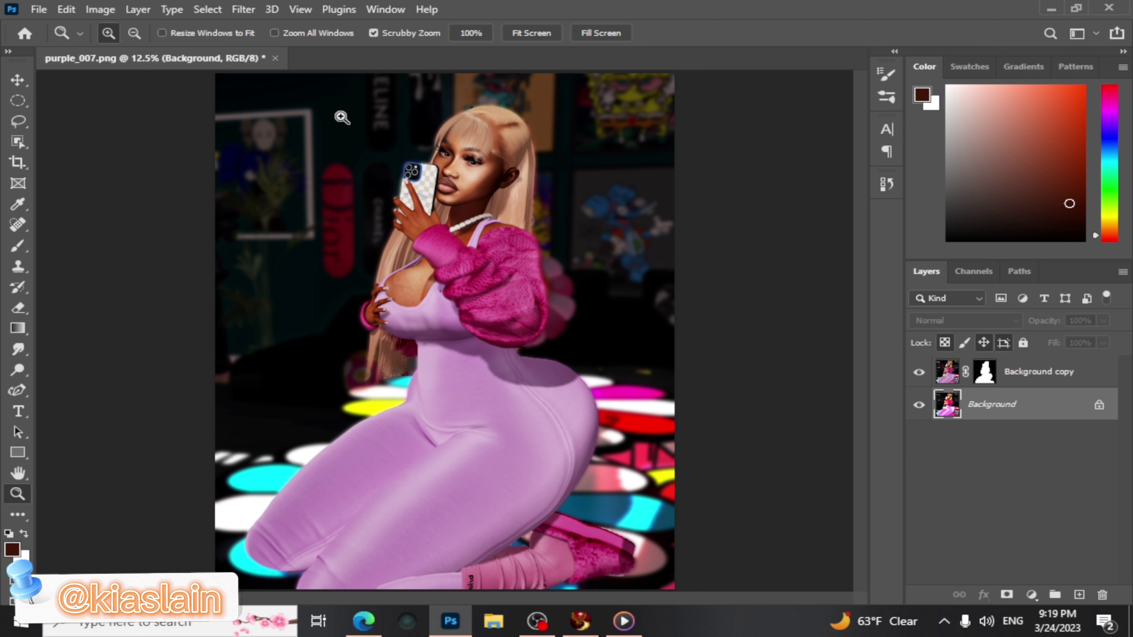
{"action": "left_click", "coordinate": [1015, 378]}
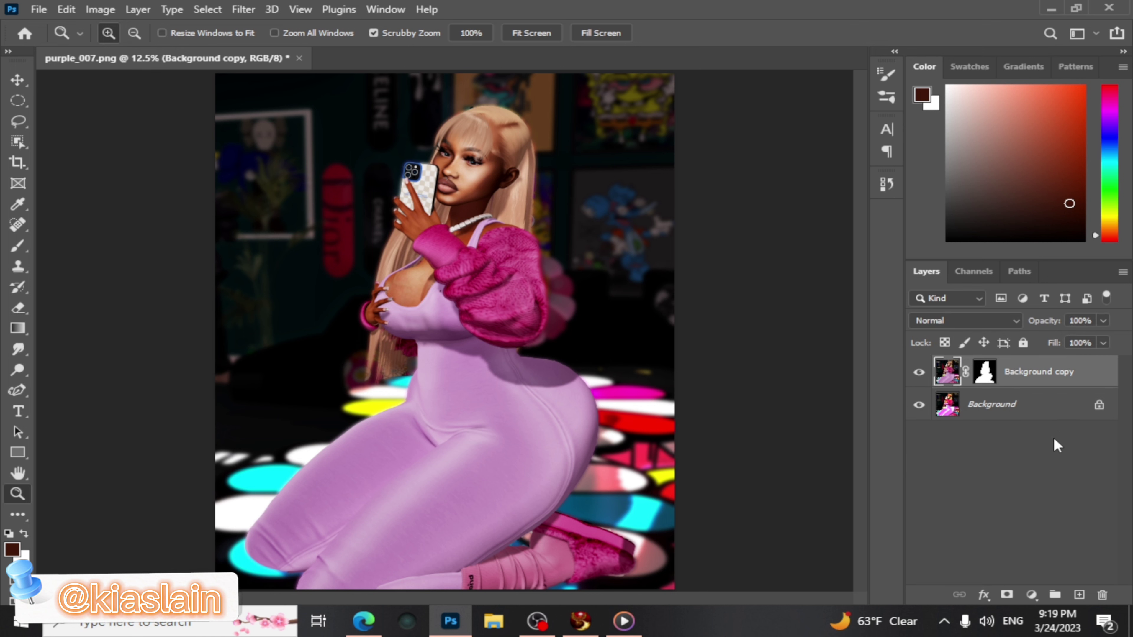
{"action": "left_click", "coordinate": [1078, 594]}
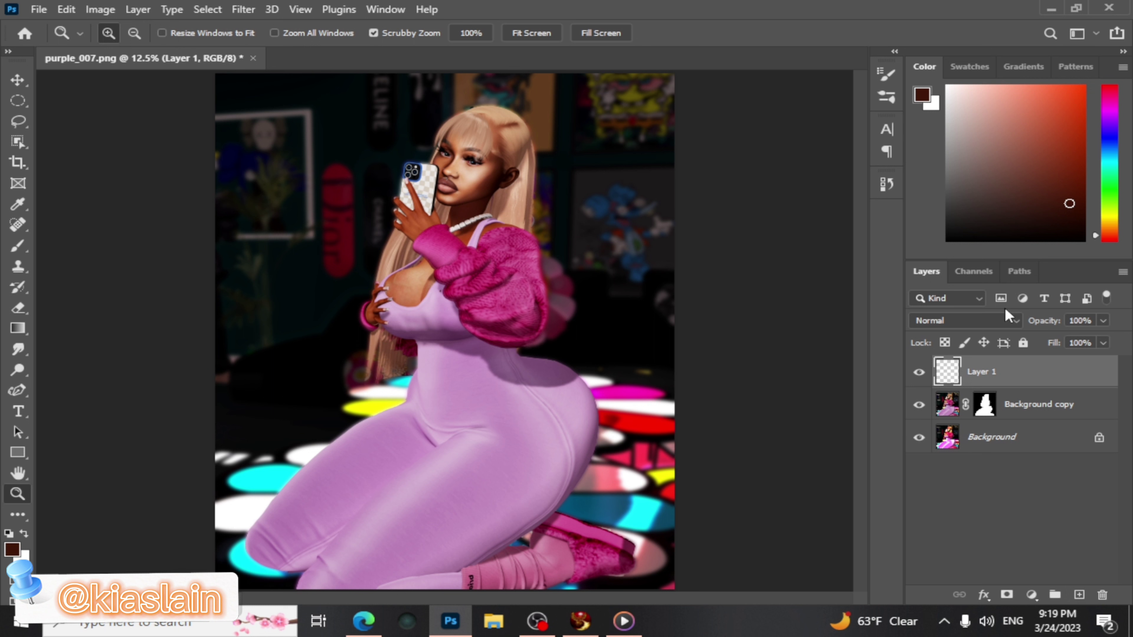
{"action": "left_click", "coordinate": [1026, 414]}
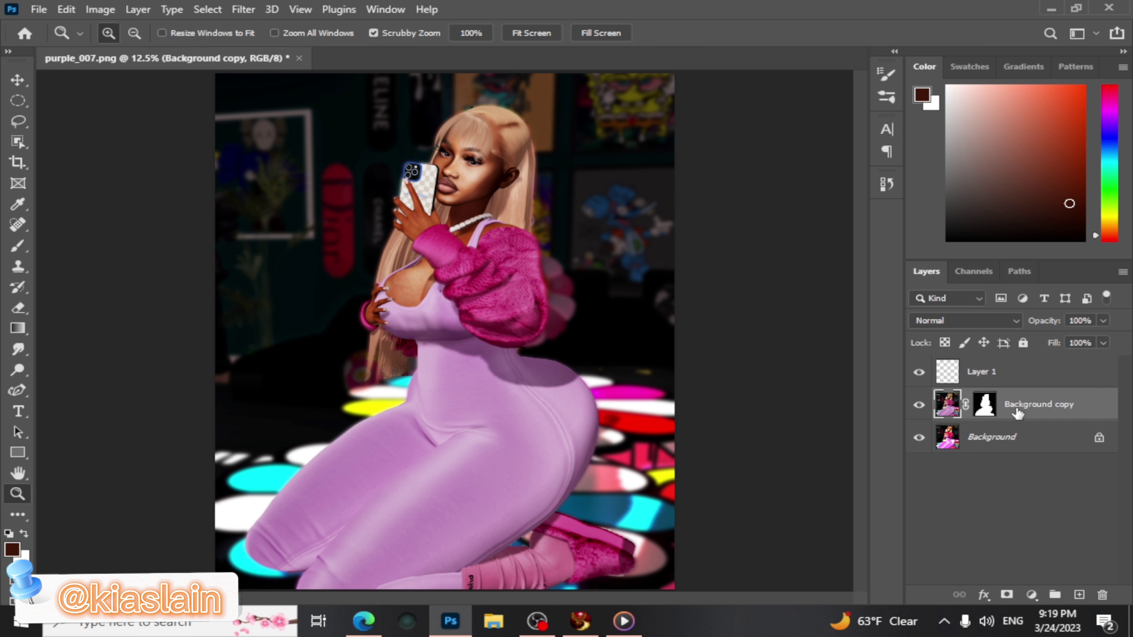
{"action": "left_click", "coordinate": [1032, 437]}
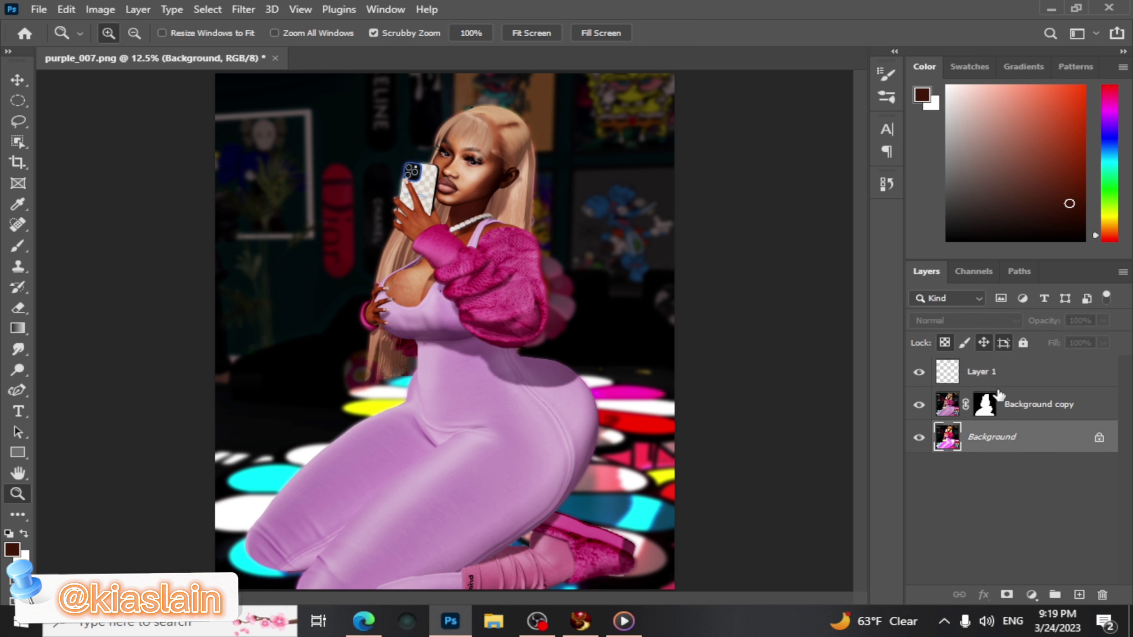
{"action": "left_click", "coordinate": [1014, 410]}
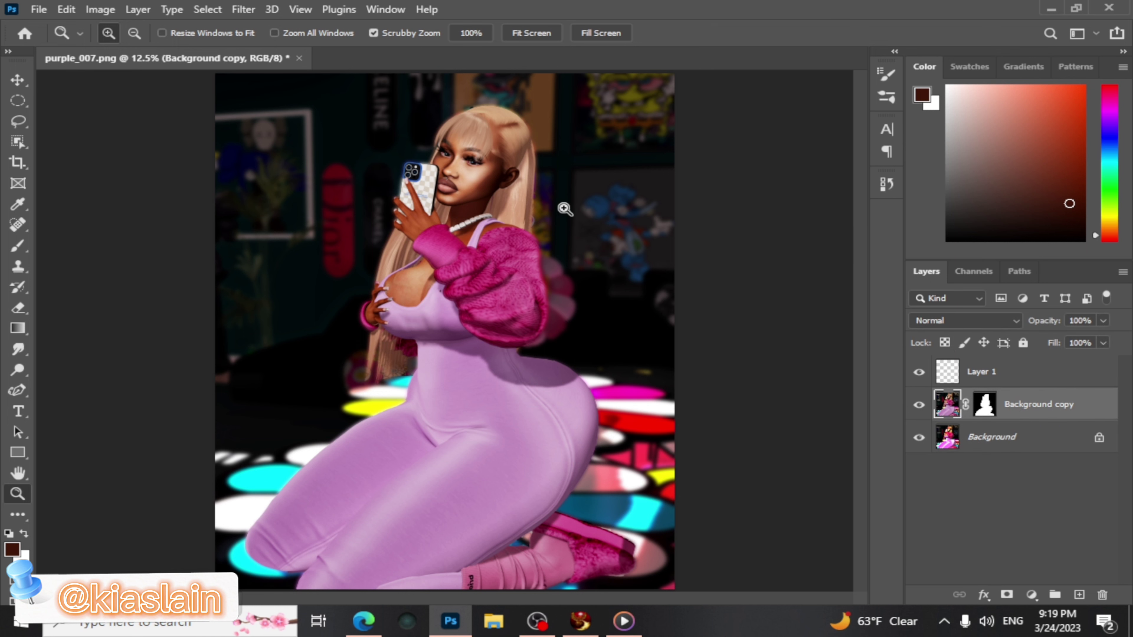
Zoom in on the legs and set the brush's foreground colour to near-black
{"action": "left_click", "coordinate": [401, 355]}
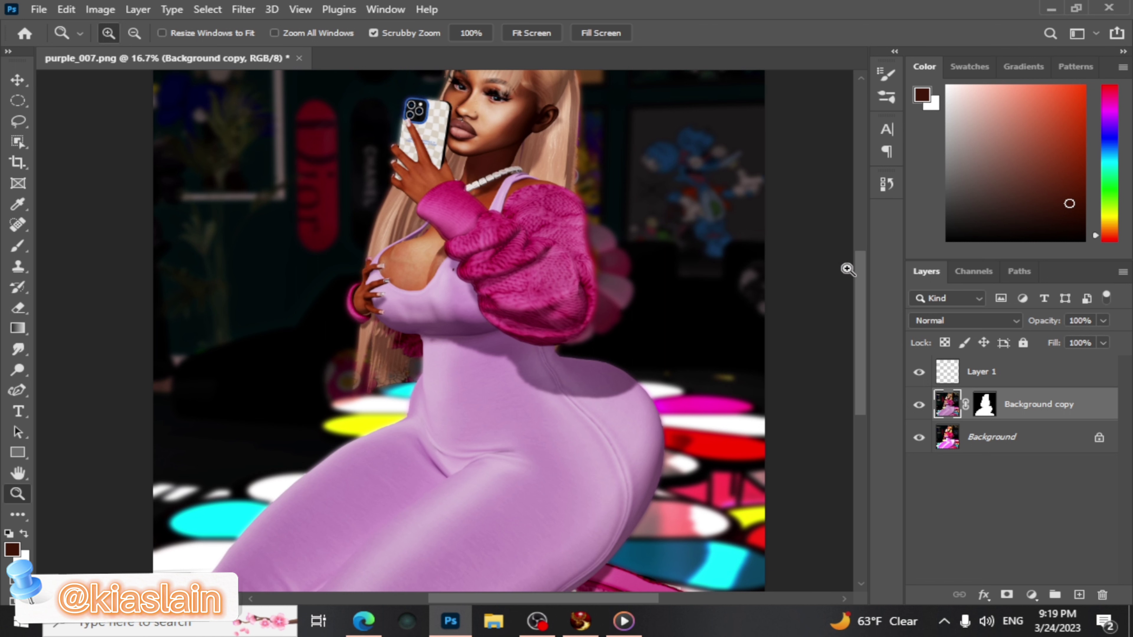
{"action": "left_click_drag", "start_coordinate": [864, 280], "coordinate": [874, 321]}
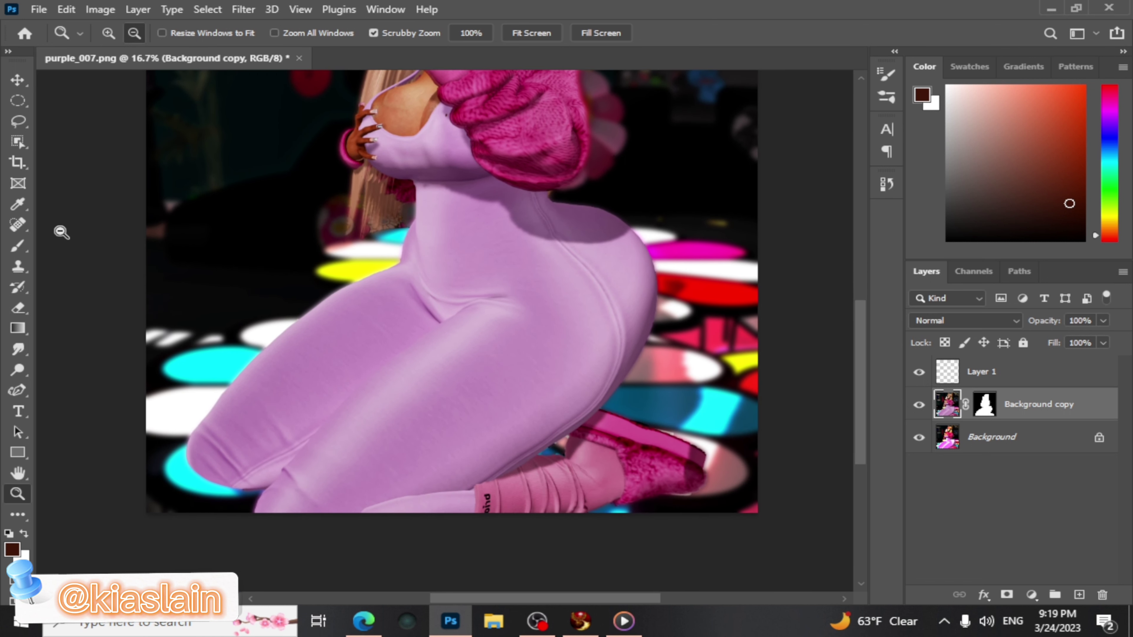
{"action": "left_click", "coordinate": [13, 247]}
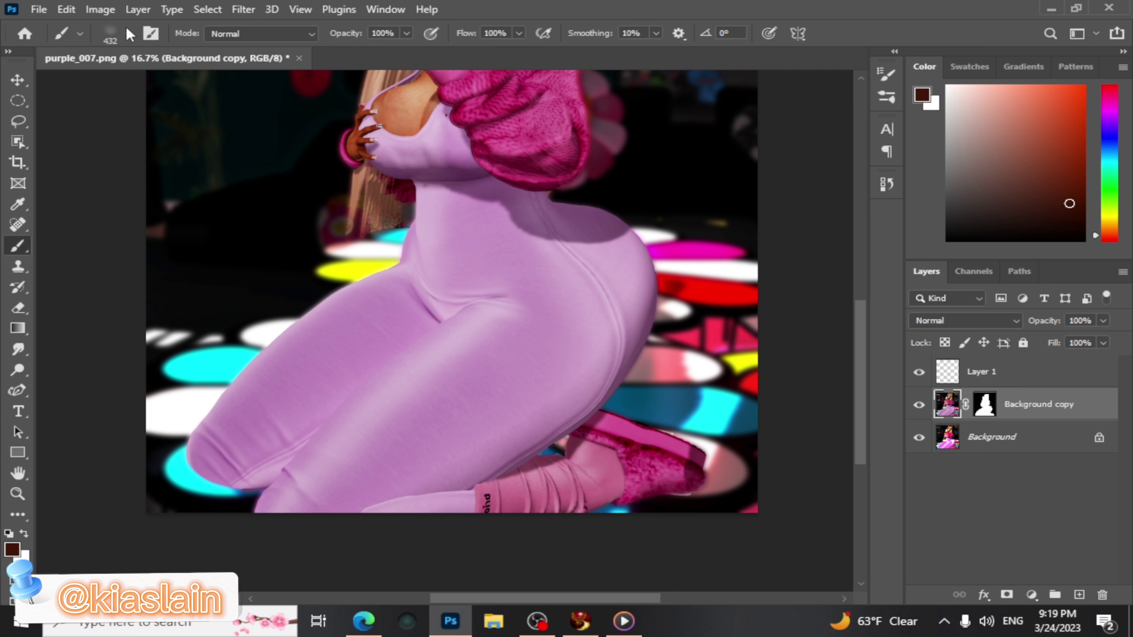
{"action": "left_click", "coordinate": [947, 239]}
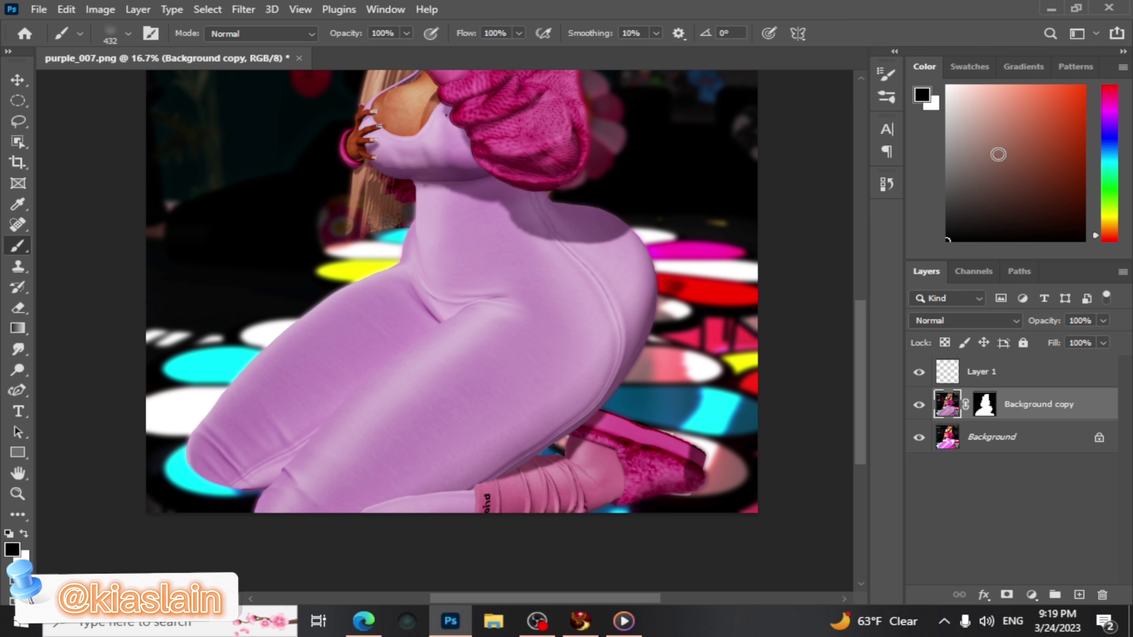
{"action": "left_click_drag", "start_coordinate": [999, 160], "coordinate": [918, 264]}
{"action": "left_click", "coordinate": [954, 235]}
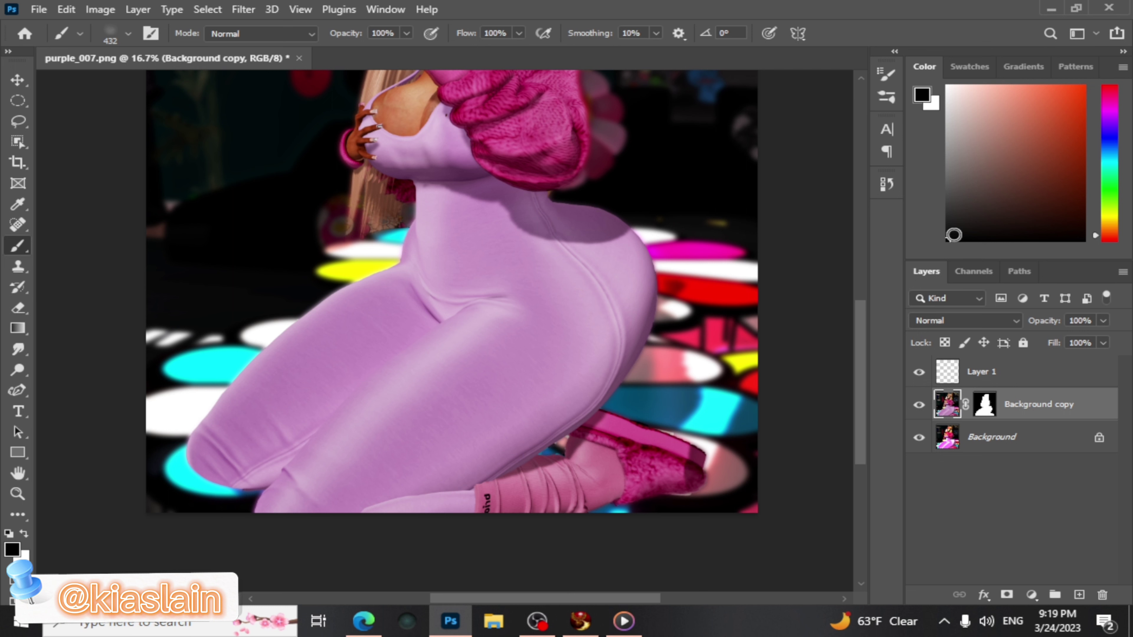
{"action": "left_click", "coordinate": [20, 391]}
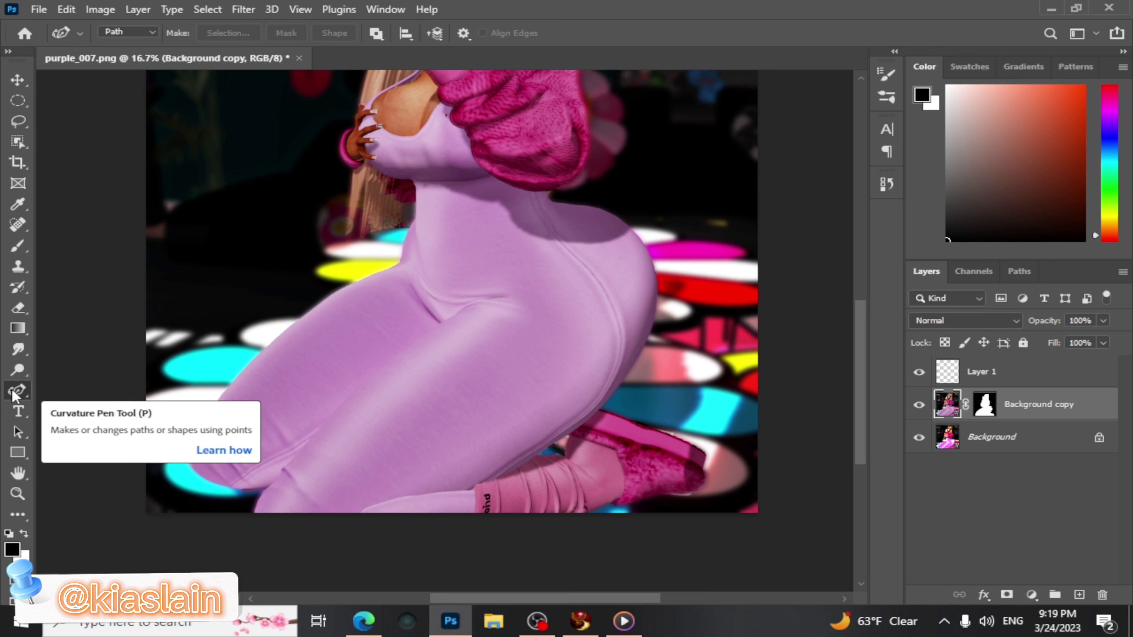
Trace a pen path from the front leg's inner edge down past the knee and back around
{"action": "left_click", "coordinate": [474, 302]}
{"action": "left_click", "coordinate": [422, 335]}
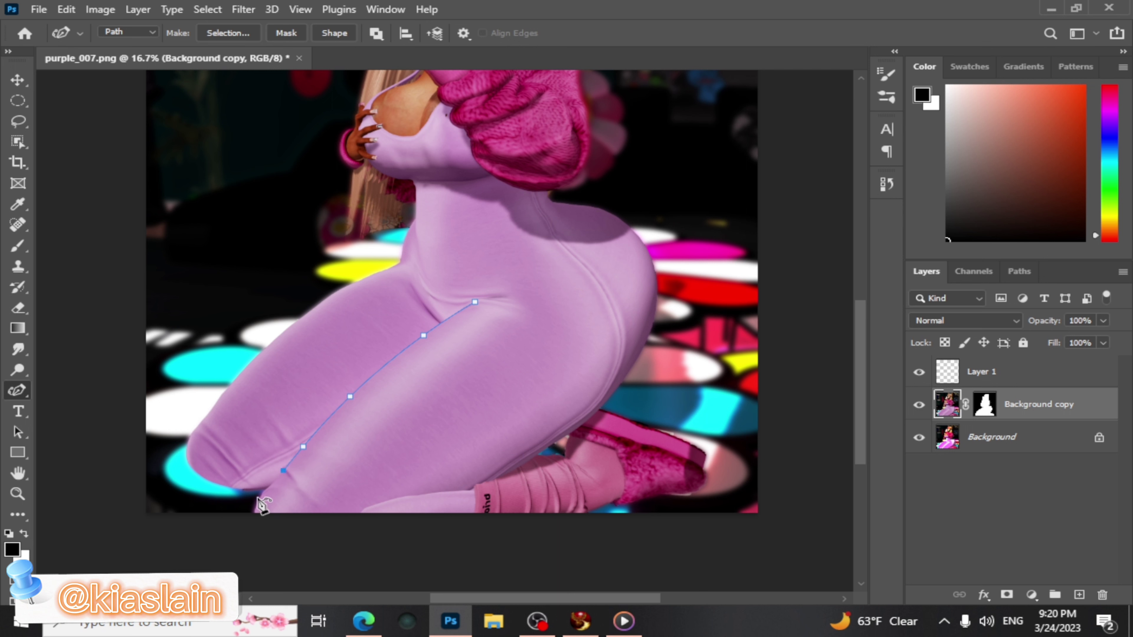
{"action": "left_click", "coordinate": [255, 522]}
{"action": "left_click", "coordinate": [274, 549]}
{"action": "left_click", "coordinate": [278, 481]}
{"action": "left_click", "coordinate": [272, 589]}
{"action": "left_click", "coordinate": [165, 549]}
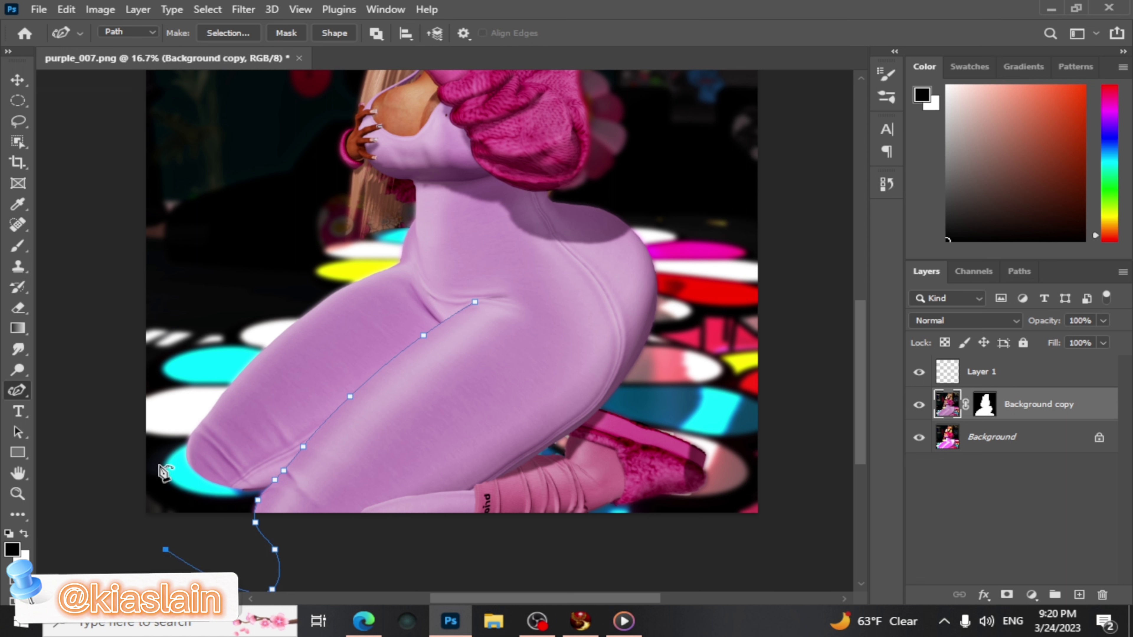
{"action": "left_click", "coordinate": [159, 465]}
{"action": "key", "text": "alt+]"}
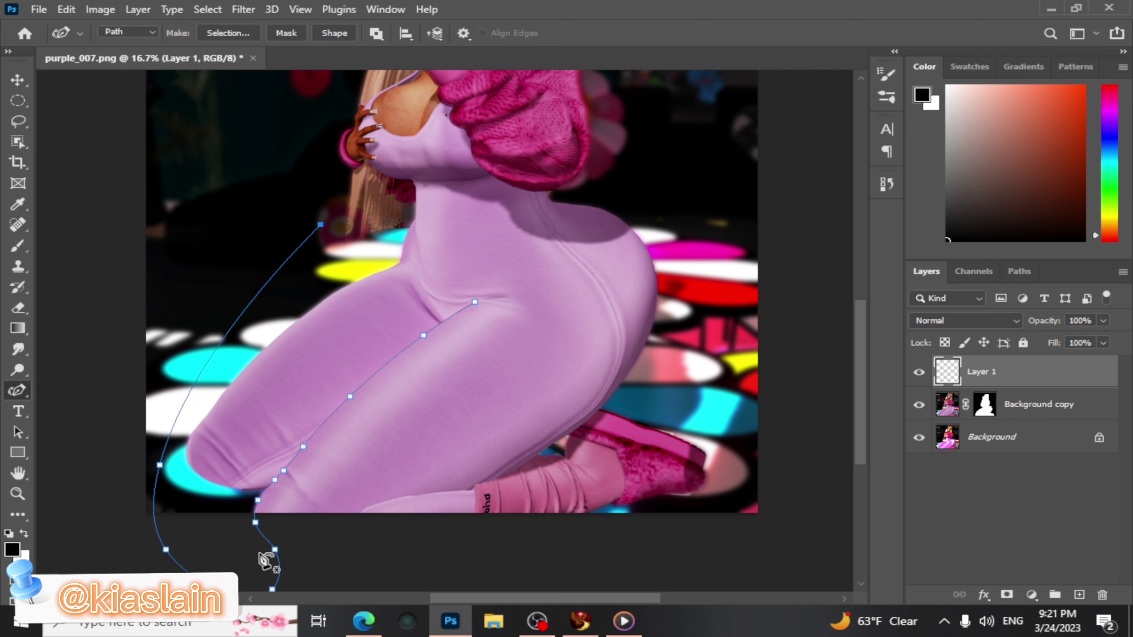
Undo a stray path segment started between the chest and hip
{"action": "left_click", "coordinate": [422, 140]}
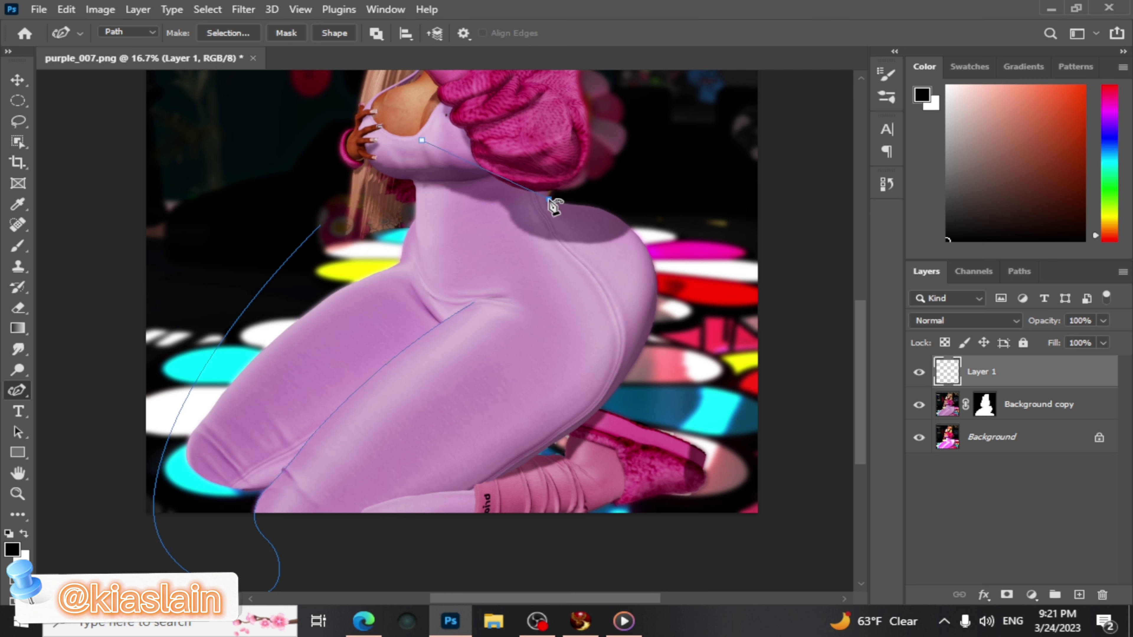
{"action": "left_click", "coordinate": [550, 199]}
{"action": "key", "text": "ctrl+z"}
{"action": "key", "text": "ctrl+z"}
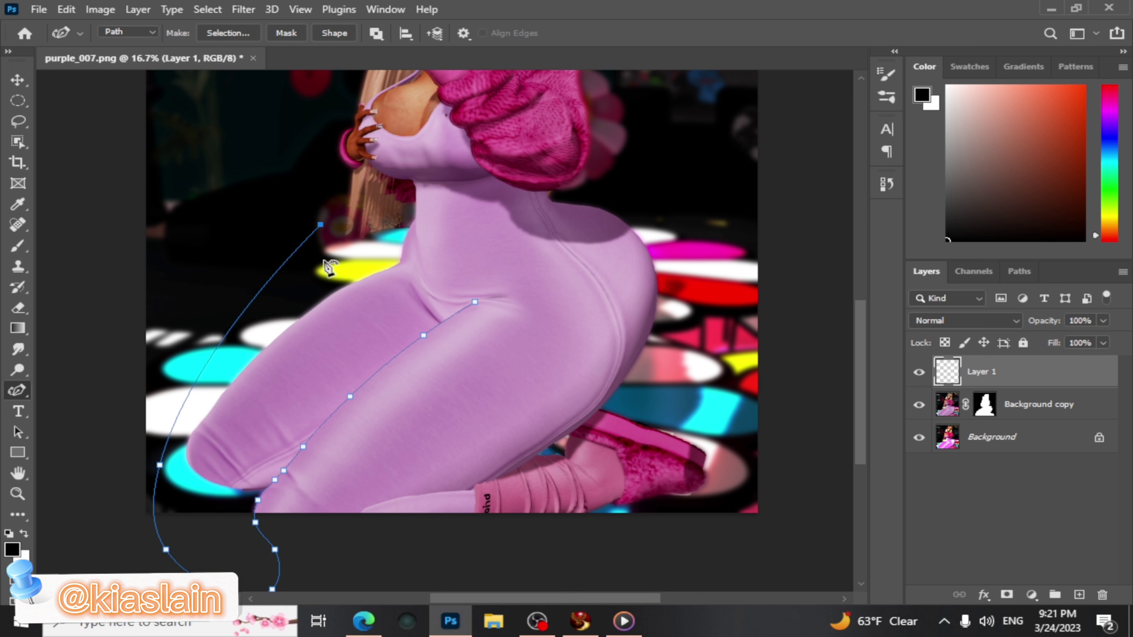
Turn the leg path into a selection with 0 feather
{"action": "right_click", "coordinate": [325, 264]}
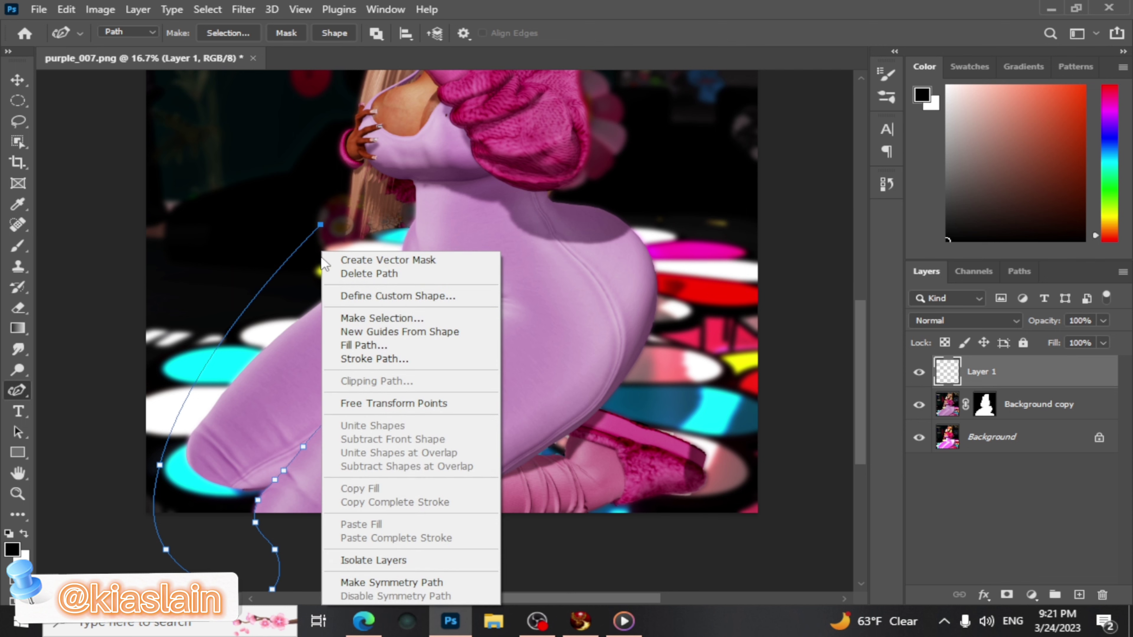
{"action": "left_click", "coordinate": [379, 318]}
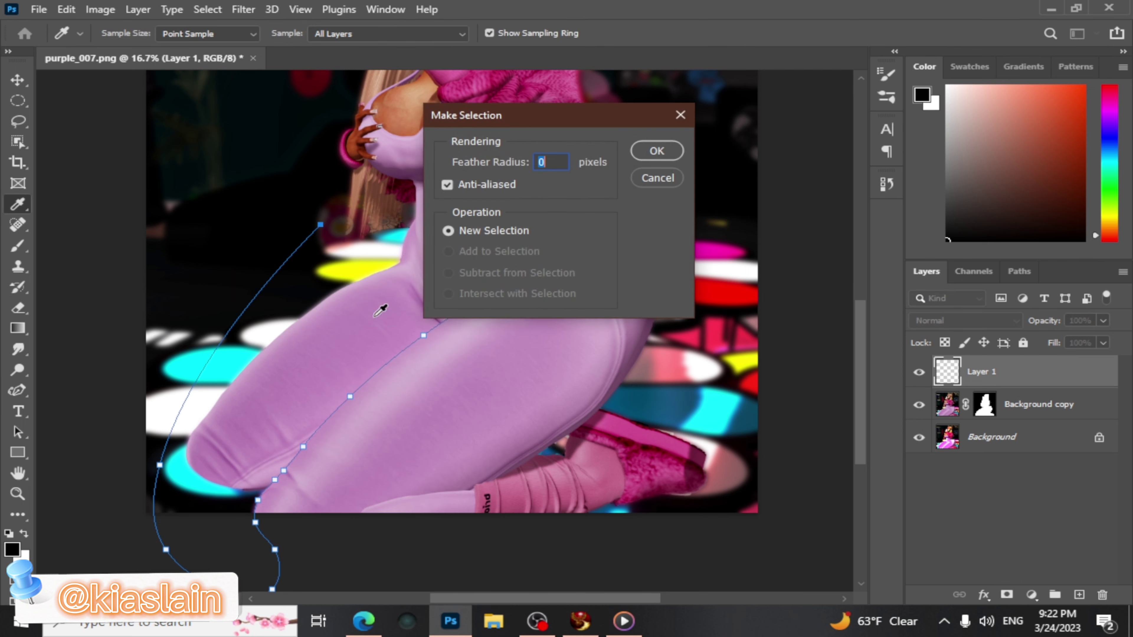
{"action": "left_click", "coordinate": [667, 155]}
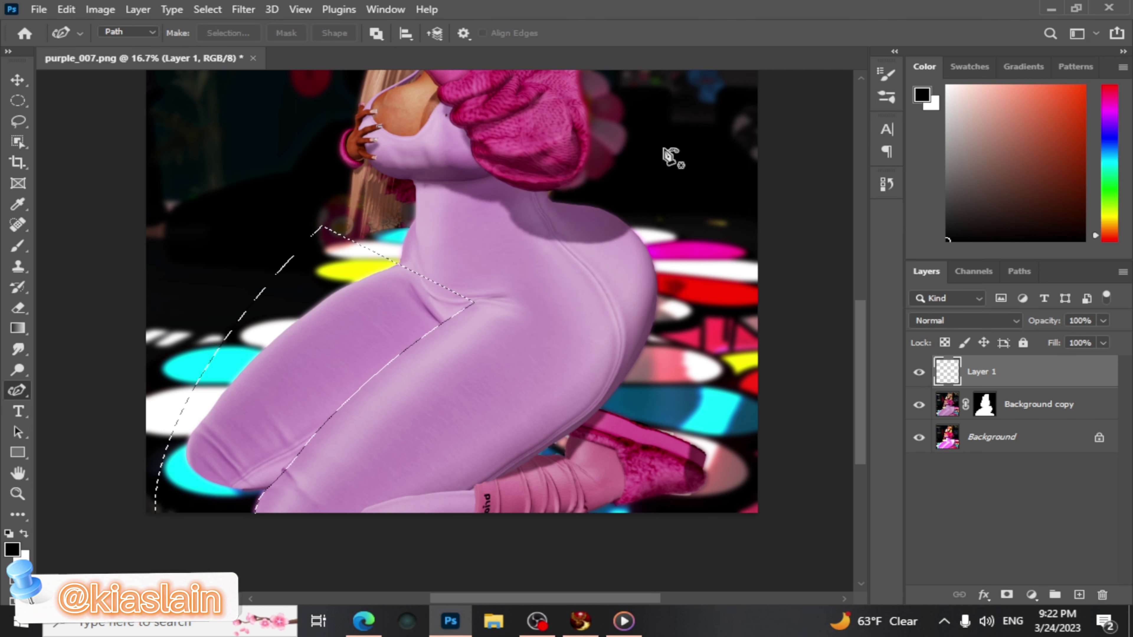
Brush soft black shading along the inner thigh on Layer 1, redo it lighter, then deselect
{"action": "key", "text": "b"}
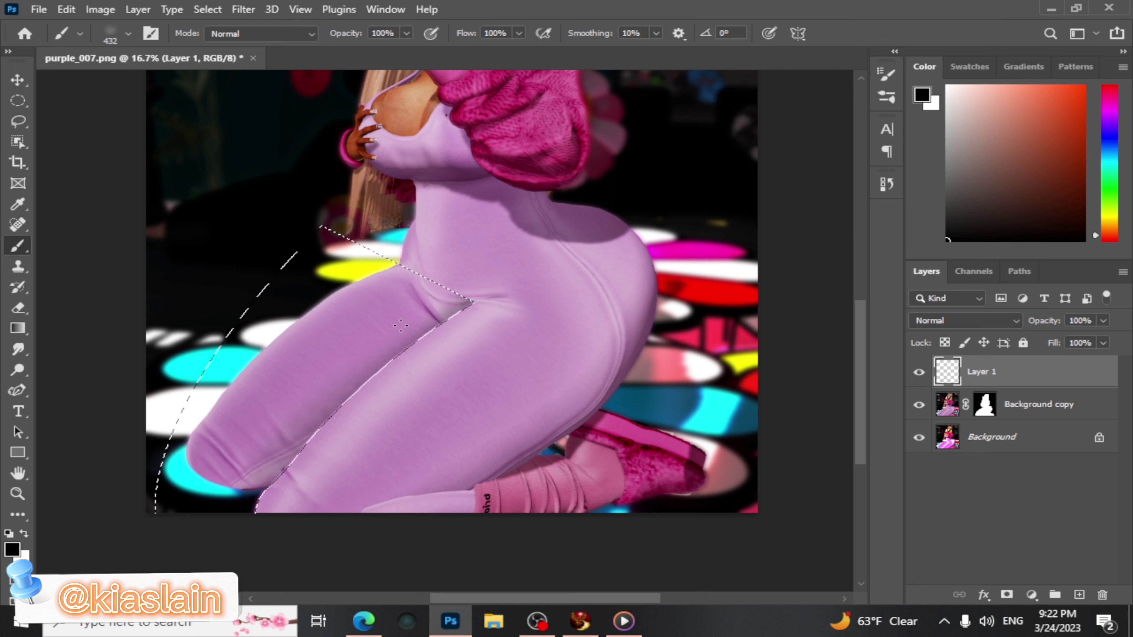
{"action": "mouse_move", "coordinate": [432, 276]}
{"action": "left_mouse_down"}
{"action": "mouse_move", "coordinate": [232, 464]}
{"action": "mouse_move", "coordinate": [364, 320]}
{"action": "mouse_move", "coordinate": [413, 185]}
{"action": "left_mouse_up"}
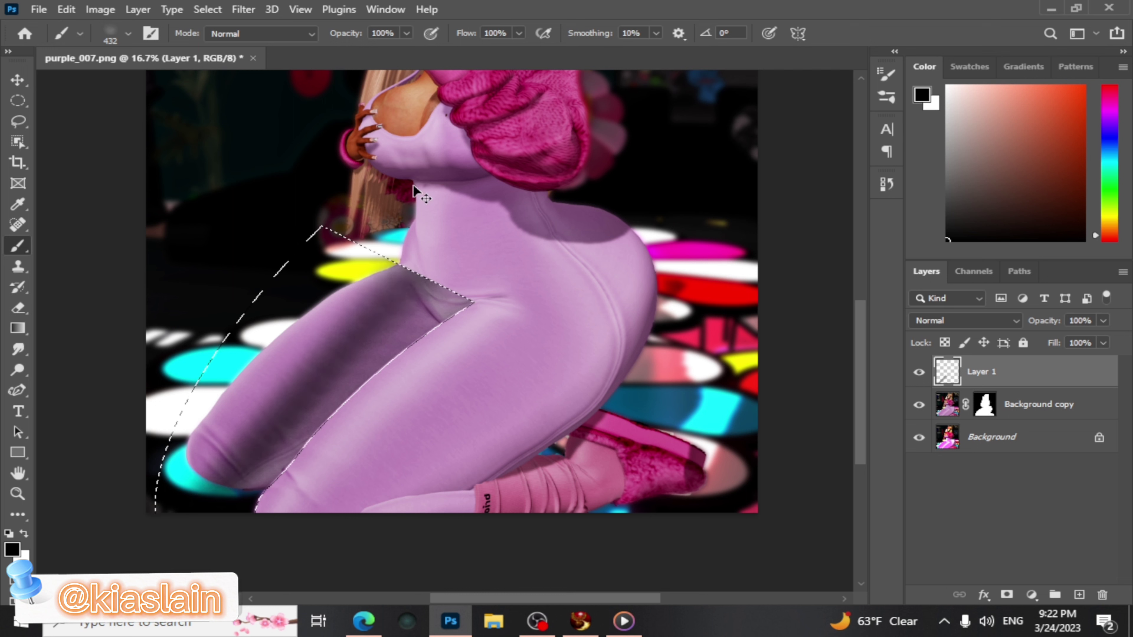
{"action": "key", "text": "ctrl+z"}
{"action": "key", "text": "e"}
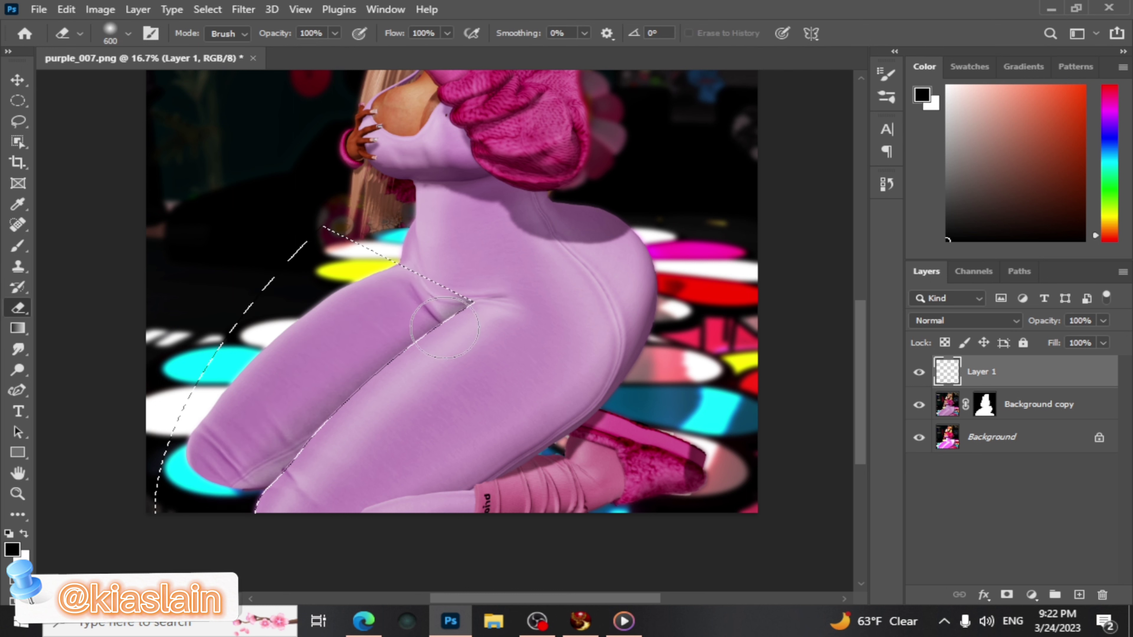
{"action": "left_click", "coordinate": [17, 247]}
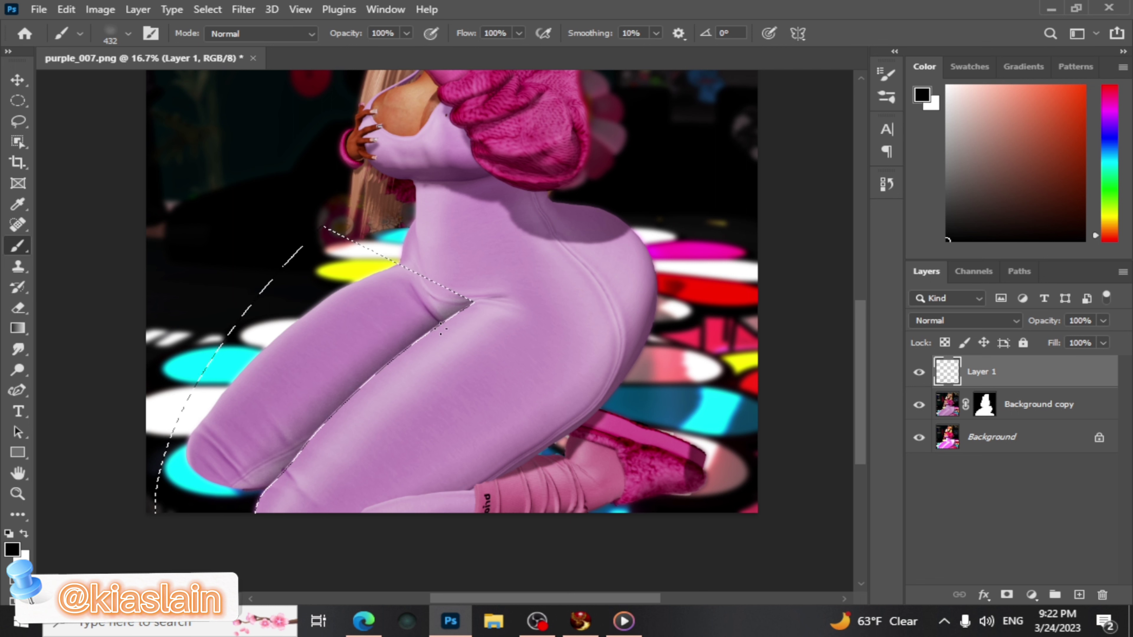
{"action": "key", "text": "ctrl+d"}
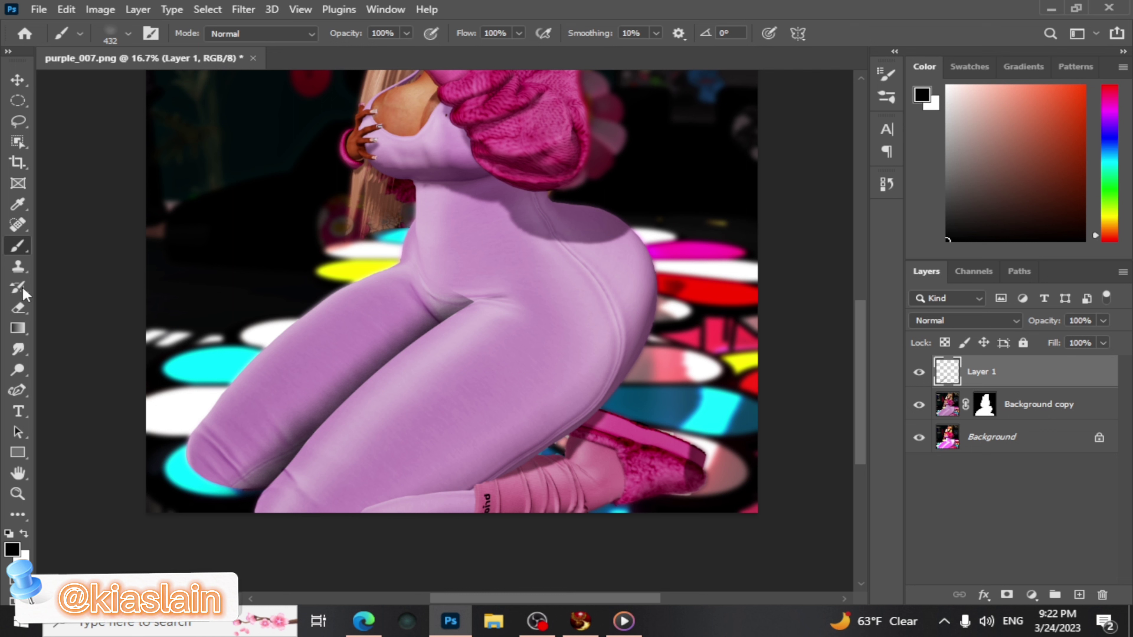
Touch up the leg shading inside the restored selection, then deselect
{"action": "left_click", "coordinate": [18, 308]}
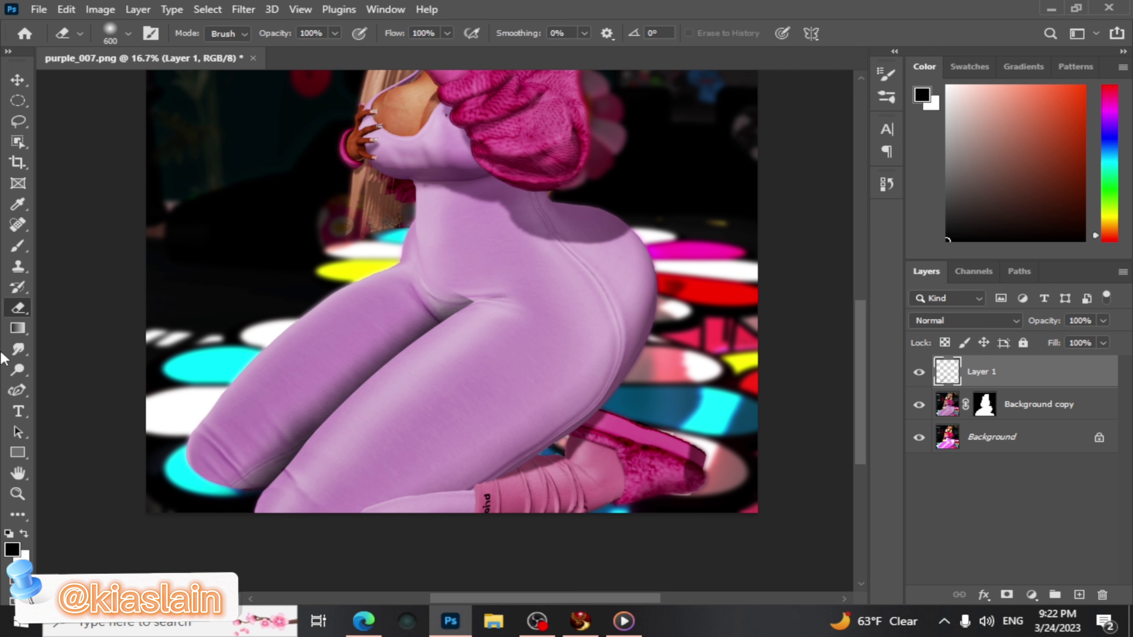
{"action": "key", "text": "ctrl+shift+d"}
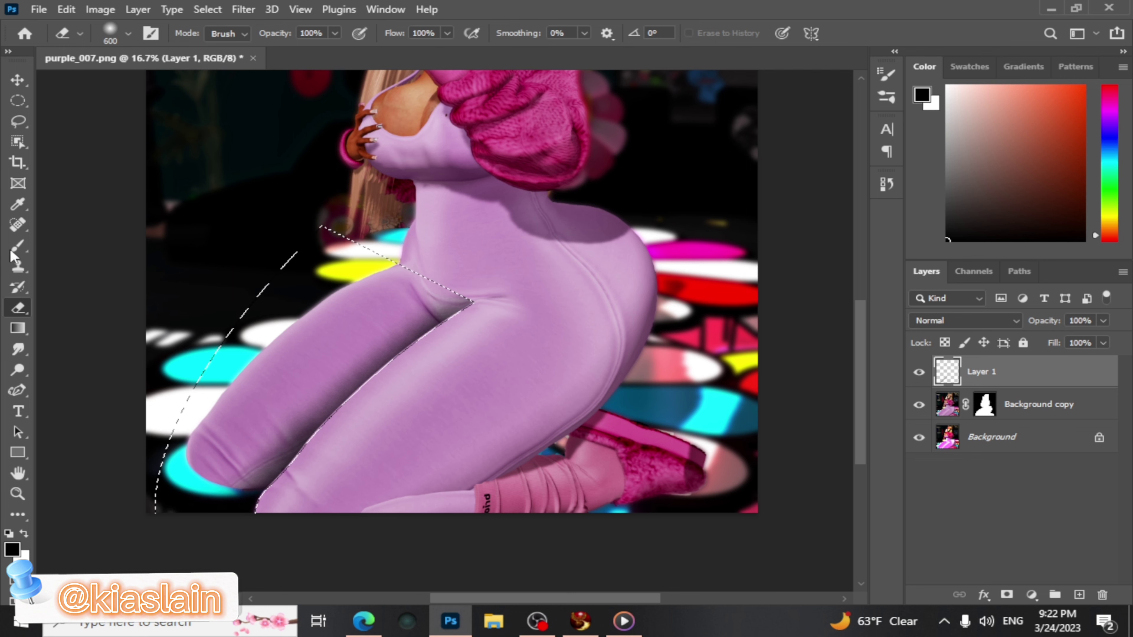
{"action": "left_click", "coordinate": [18, 246]}
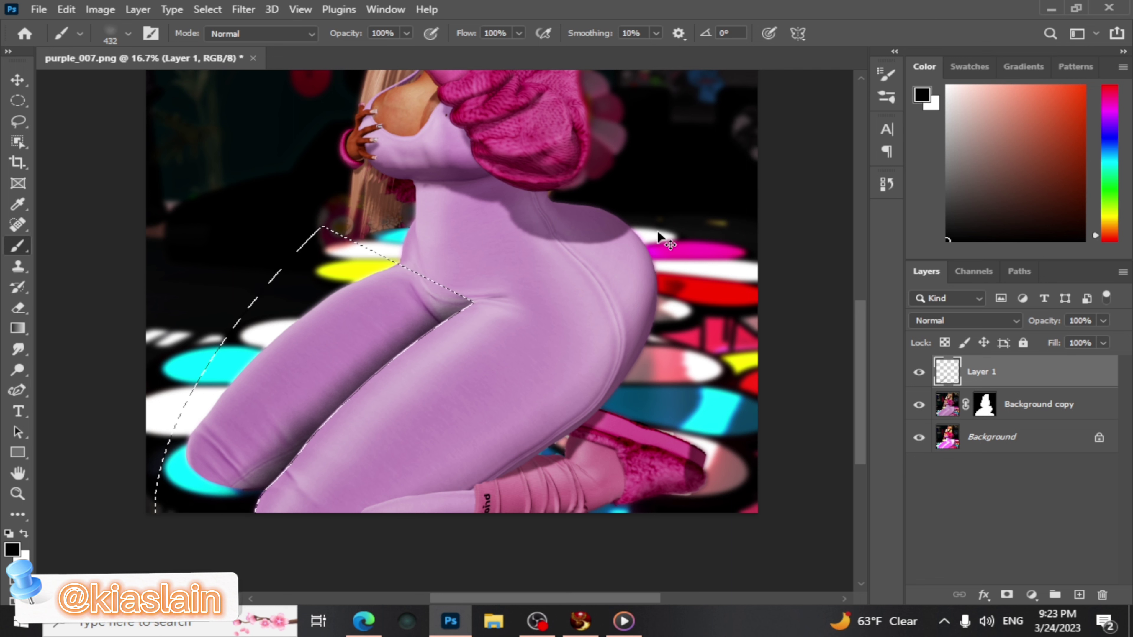
{"action": "key", "text": "ctrl+d"}
Erase a bit more shading, then add an empty Layer 2 above Layer 1
{"action": "left_click", "coordinate": [17, 308]}
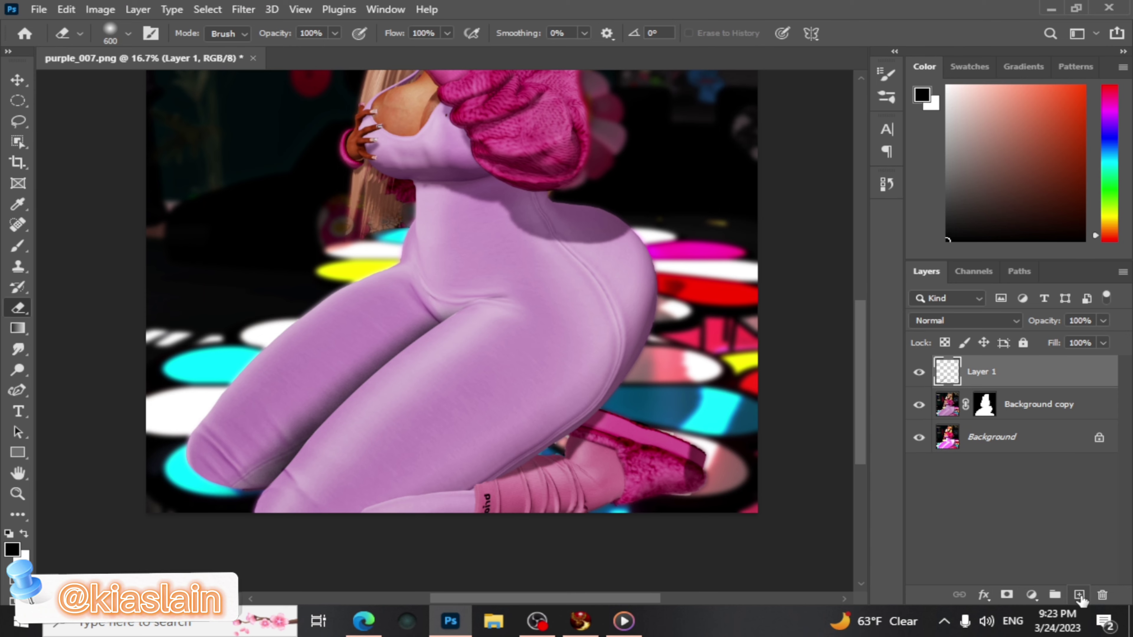
{"action": "left_click", "coordinate": [1079, 594]}
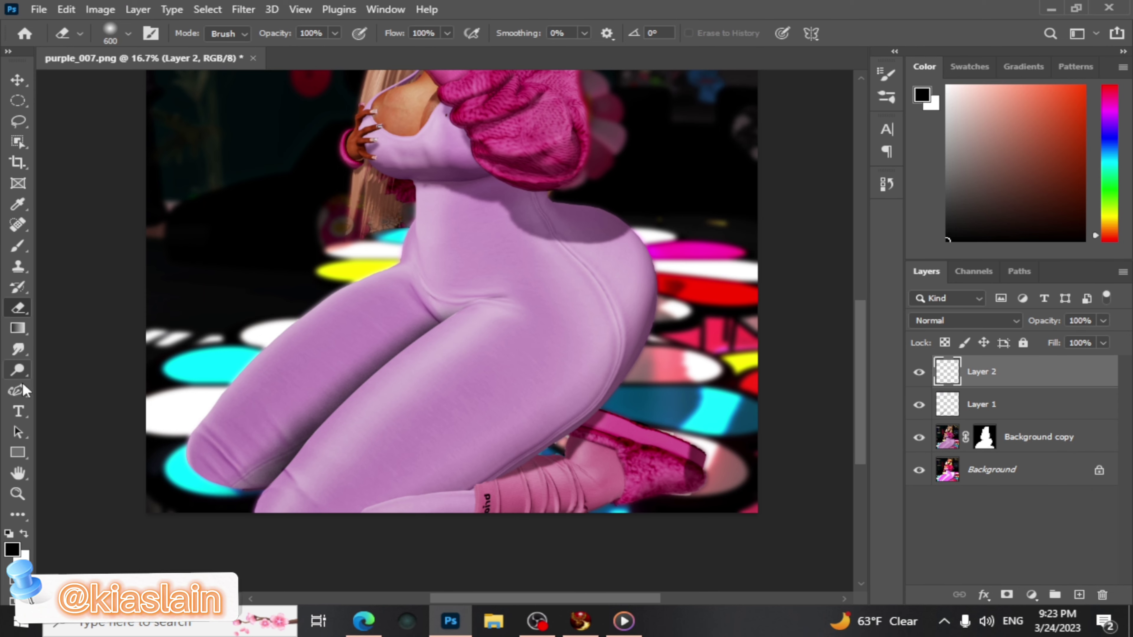
{"action": "left_click", "coordinate": [17, 391]}
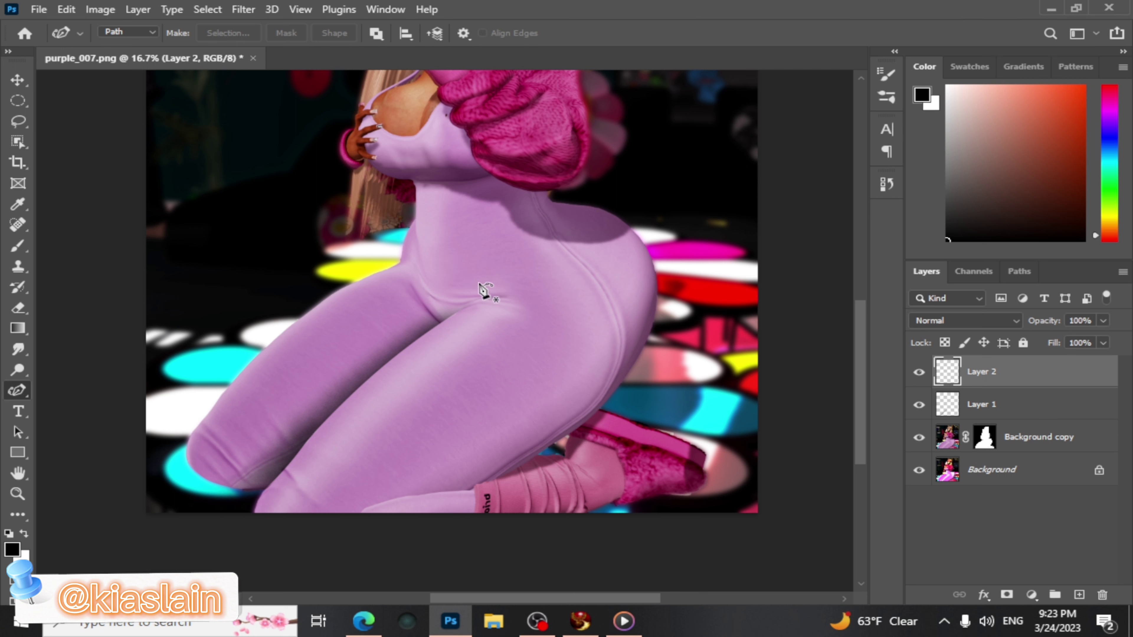
Curve a path from the waist along the thigh crease toward the hip, adjusting its anchors
{"action": "left_click", "coordinate": [416, 219]}
{"action": "left_click", "coordinate": [420, 265]}
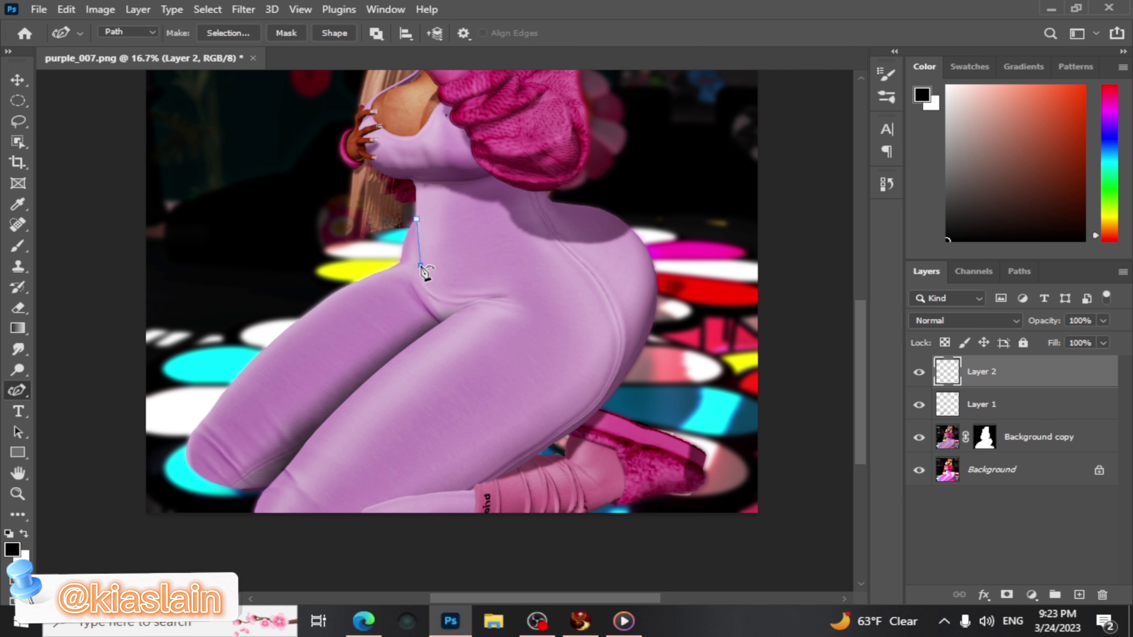
{"action": "left_click", "coordinate": [449, 296]}
{"action": "left_click", "coordinate": [496, 291]}
{"action": "left_click_drag", "start_coordinate": [496, 291], "coordinate": [474, 294]}
{"action": "left_click_drag", "start_coordinate": [422, 265], "coordinate": [419, 265]}
{"action": "left_click", "coordinate": [429, 285]}
Extend the loop down around the thigh and back up toward the chest
{"action": "left_click", "coordinate": [524, 315]}
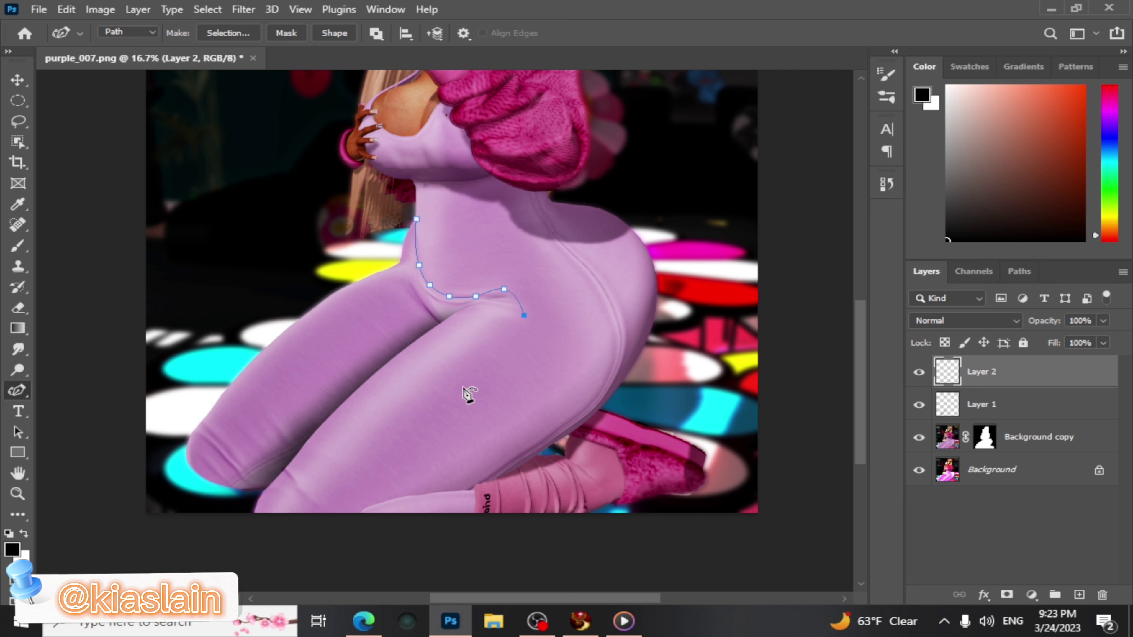
{"action": "left_click", "coordinate": [462, 386]}
{"action": "left_click", "coordinate": [351, 272]}
{"action": "left_click", "coordinate": [397, 146]}
{"action": "left_click", "coordinate": [500, 295]}
Select the waist path's area, paint a dark crease shadow on Layer 2, and deselect
{"action": "right_click", "coordinate": [381, 301]}
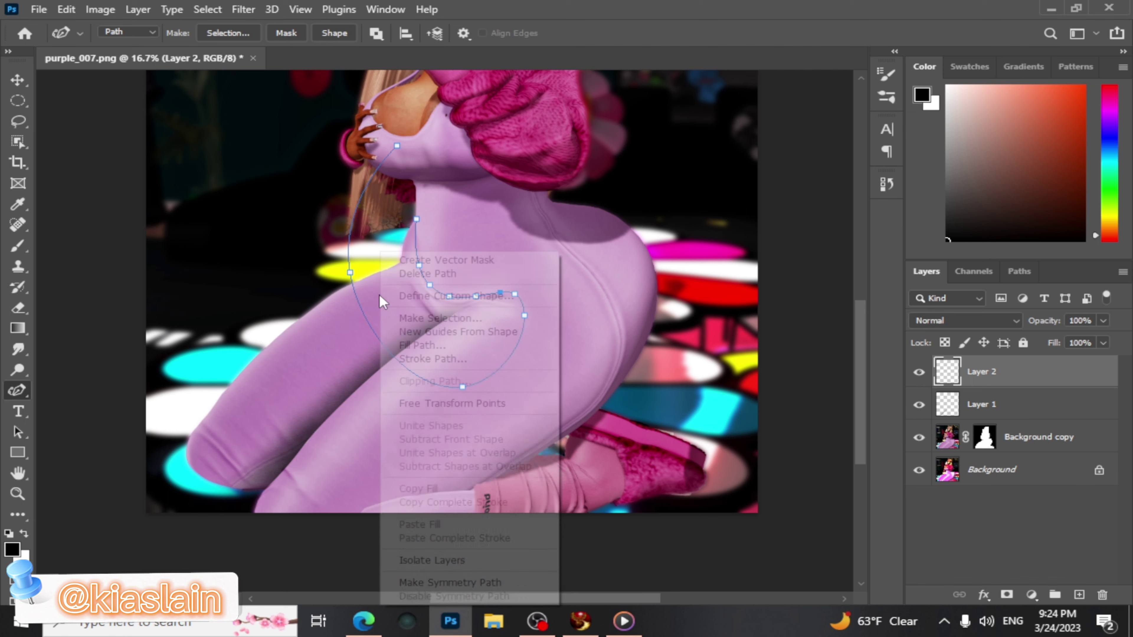
{"action": "left_click", "coordinate": [439, 318]}
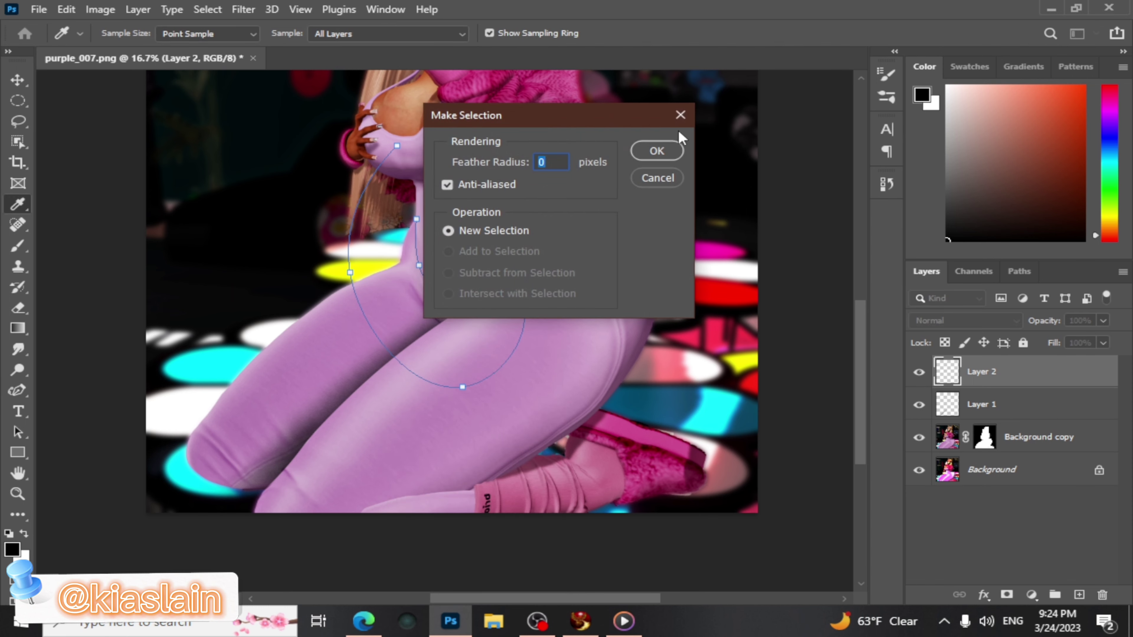
{"action": "left_click", "coordinate": [666, 151]}
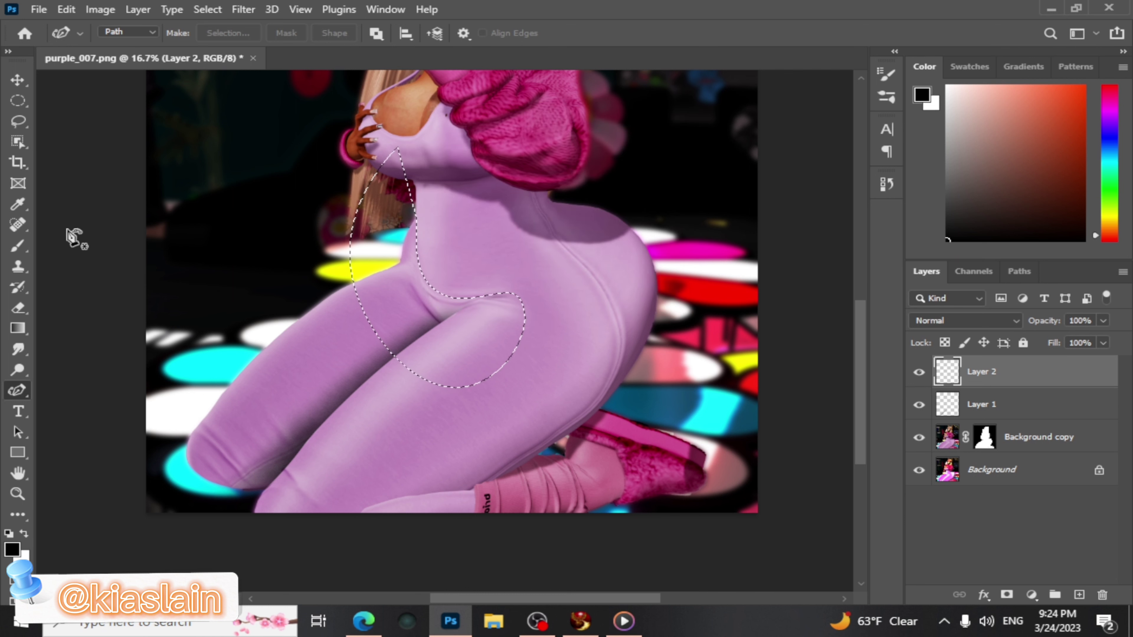
{"action": "left_click", "coordinate": [18, 246]}
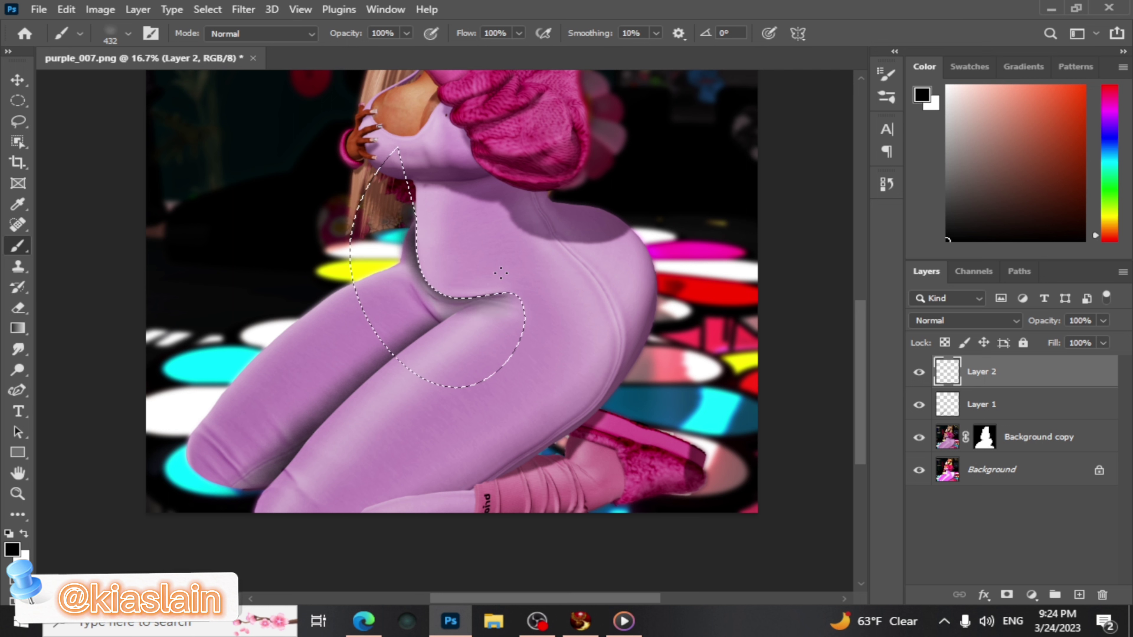
{"action": "key", "text": "ctrl+d"}
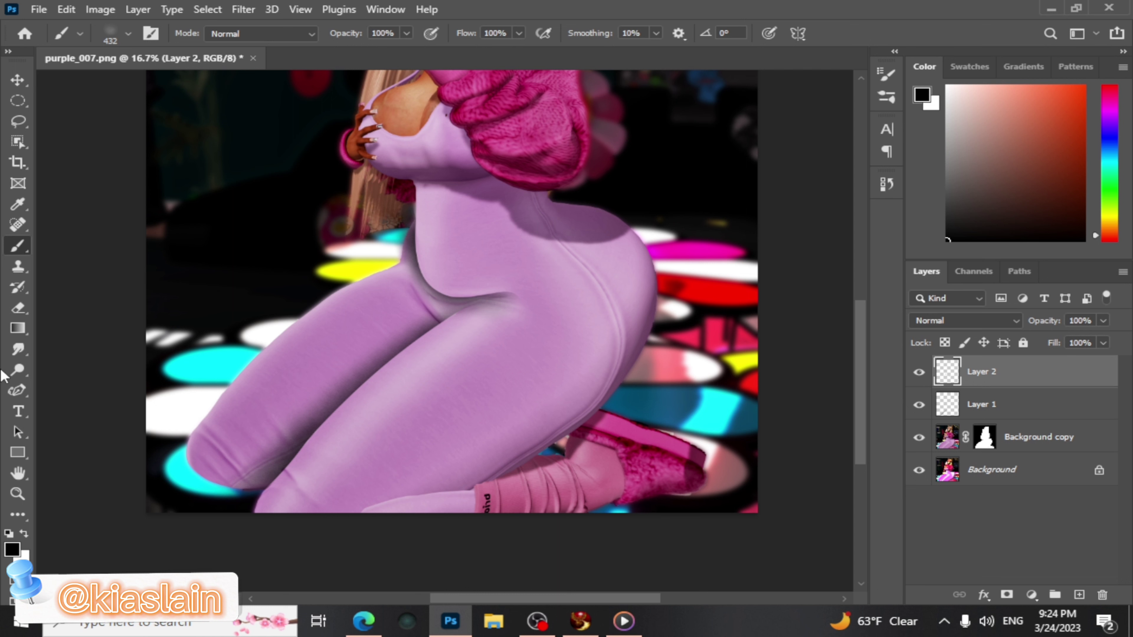
Set the Eraser size to 401 px to soften the shadow
{"action": "left_click", "coordinate": [18, 308]}
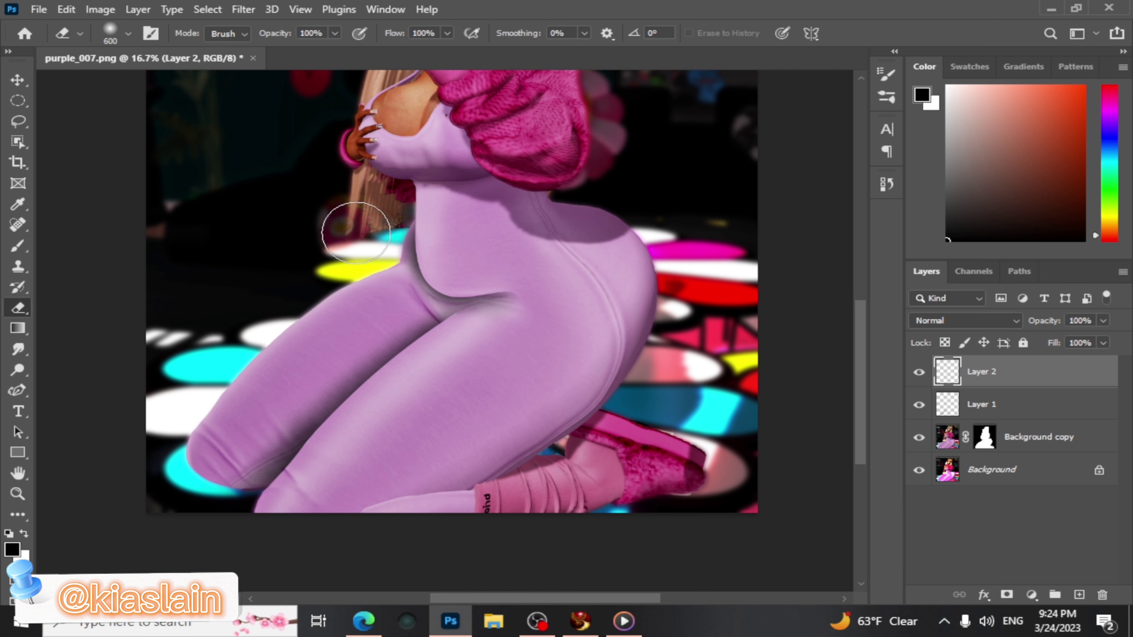
{"action": "left_click", "coordinate": [128, 34]}
{"action": "left_click_drag", "start_coordinate": [200, 85], "coordinate": [195, 84]}
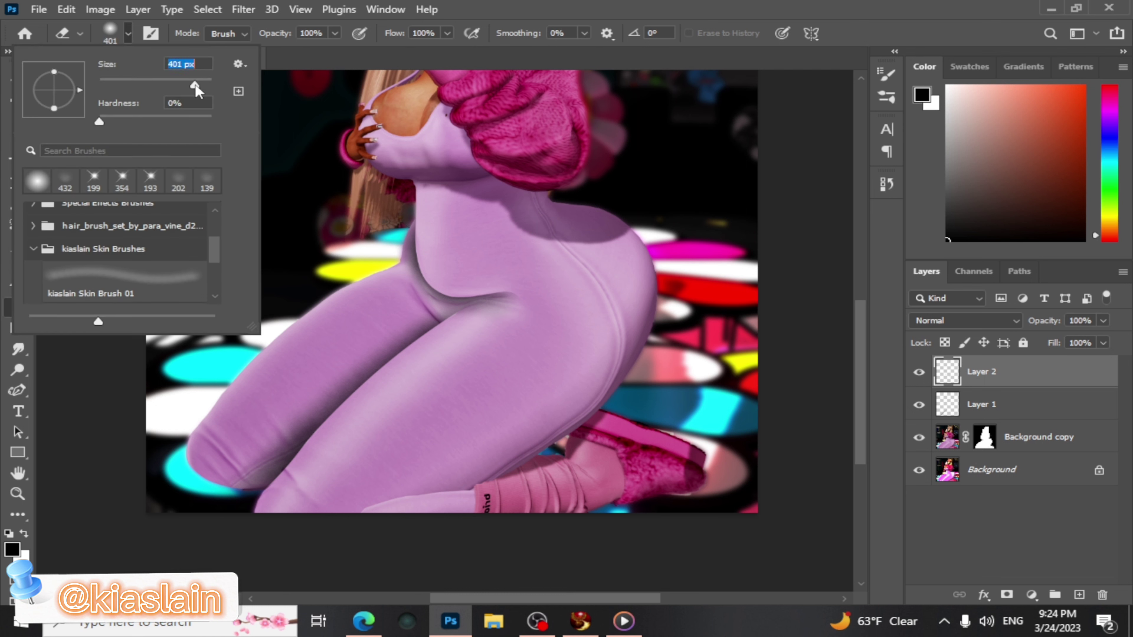
{"action": "left_click", "coordinate": [119, 28]}
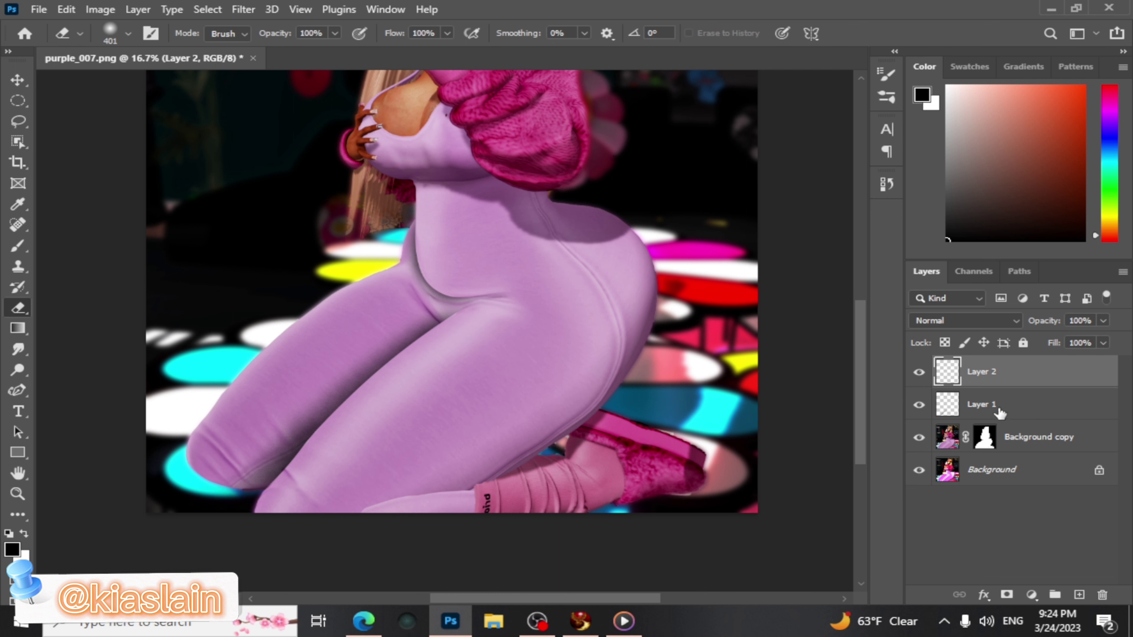
Add Layer 3 and trace a closed pen path around the thigh crease
{"action": "left_click", "coordinate": [1079, 594]}
{"action": "key", "text": "p"}
{"action": "left_click", "coordinate": [399, 259]}
{"action": "left_click", "coordinate": [425, 303]}
{"action": "left_click", "coordinate": [437, 318]}
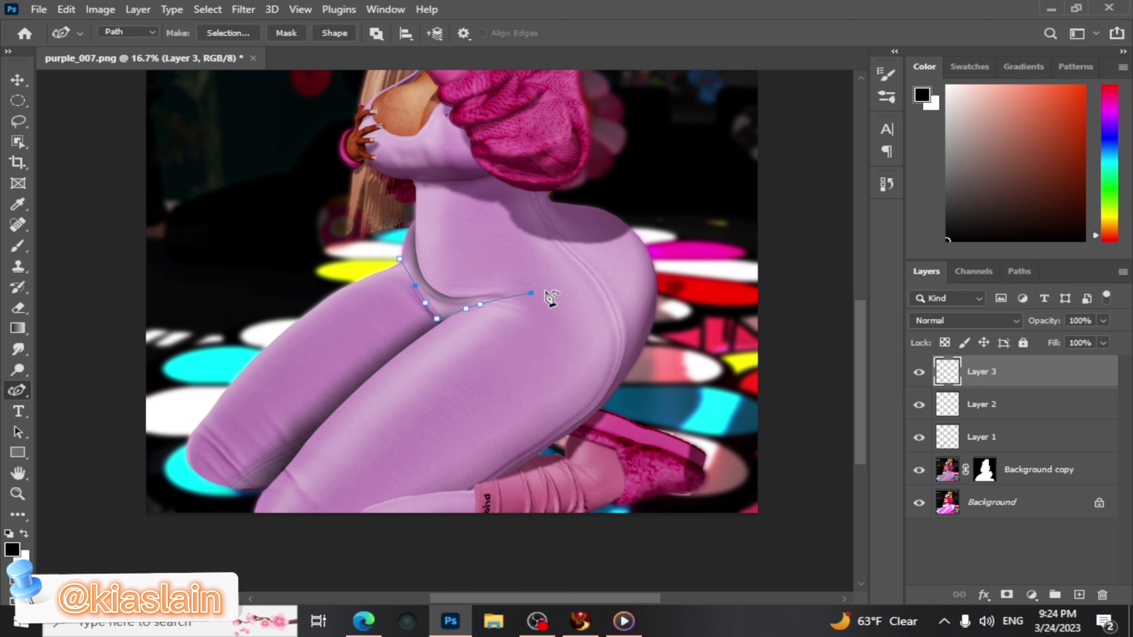
{"action": "left_click", "coordinate": [456, 392]}
{"action": "left_click", "coordinate": [379, 413]}
{"action": "left_click", "coordinate": [343, 289]}
{"action": "left_click", "coordinate": [351, 253]}
{"action": "left_click", "coordinate": [399, 259]}
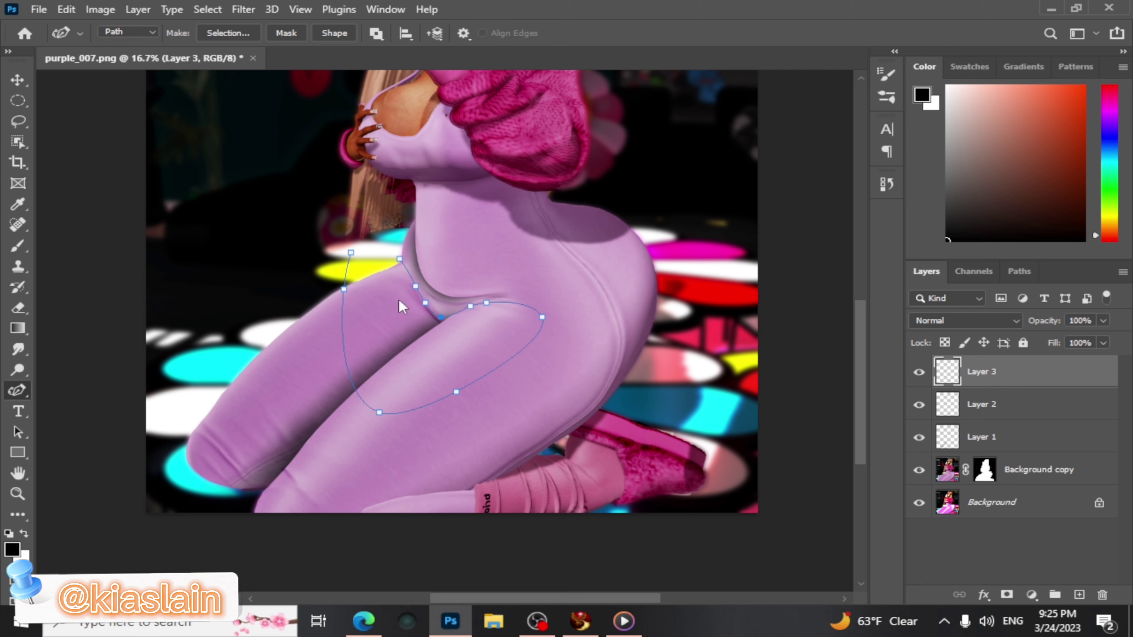
Select the thigh outline, paint a dark crease shadow, and soften it with the eraser
{"action": "key", "text": "ctrl+Return"}
{"action": "key", "text": "e"}
{"action": "key", "text": "b"}
{"action": "mouse_move", "coordinate": [392, 263]}
{"action": "left_mouse_down"}
{"action": "mouse_move", "coordinate": [472, 321]}
{"action": "mouse_move", "coordinate": [531, 323]}
{"action": "left_mouse_up"}
{"action": "left_click", "coordinate": [17, 308]}
{"action": "mouse_move", "coordinate": [383, 259]}
{"action": "left_mouse_down"}
{"action": "mouse_move", "coordinate": [394, 286]}
{"action": "mouse_move", "coordinate": [513, 339]}
{"action": "mouse_move", "coordinate": [477, 312]}
{"action": "left_mouse_up"}
Scroll down and start a curved pen path around the lower leg and boot
{"action": "scroll", "coordinate": [809, 350], "scroll_direction": "down", "scroll_amount": 1}
{"action": "scroll", "coordinate": [859, 355], "scroll_direction": "down", "scroll_amount": 3}
{"action": "key", "text": "p"}
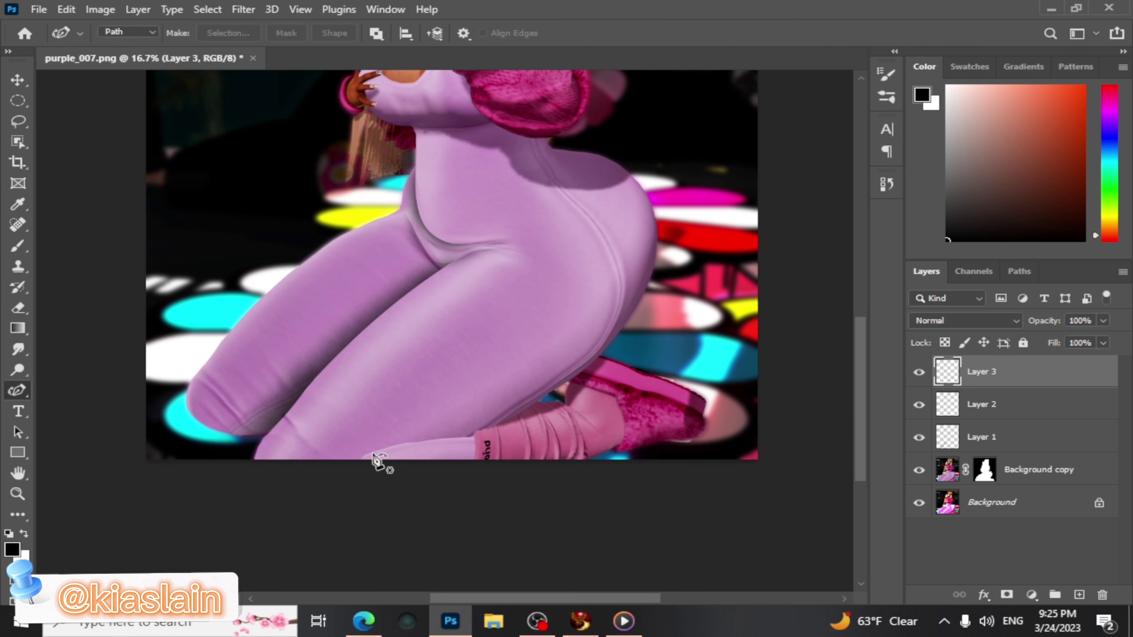
{"action": "left_click", "coordinate": [359, 460]}
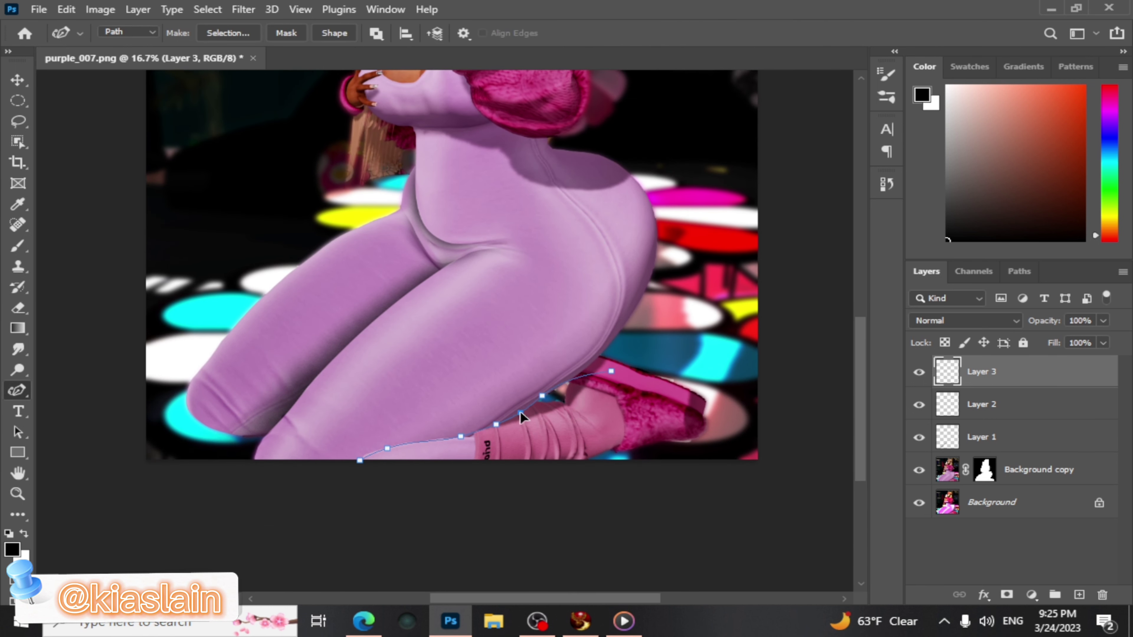
{"action": "left_click_drag", "start_coordinate": [383, 455], "coordinate": [268, 513]}
Select the lower-leg path with no feather, brush a dark shadow along the leg and boot, then deselect
{"action": "right_click", "coordinate": [379, 491]}
{"action": "left_click", "coordinate": [401, 558]}
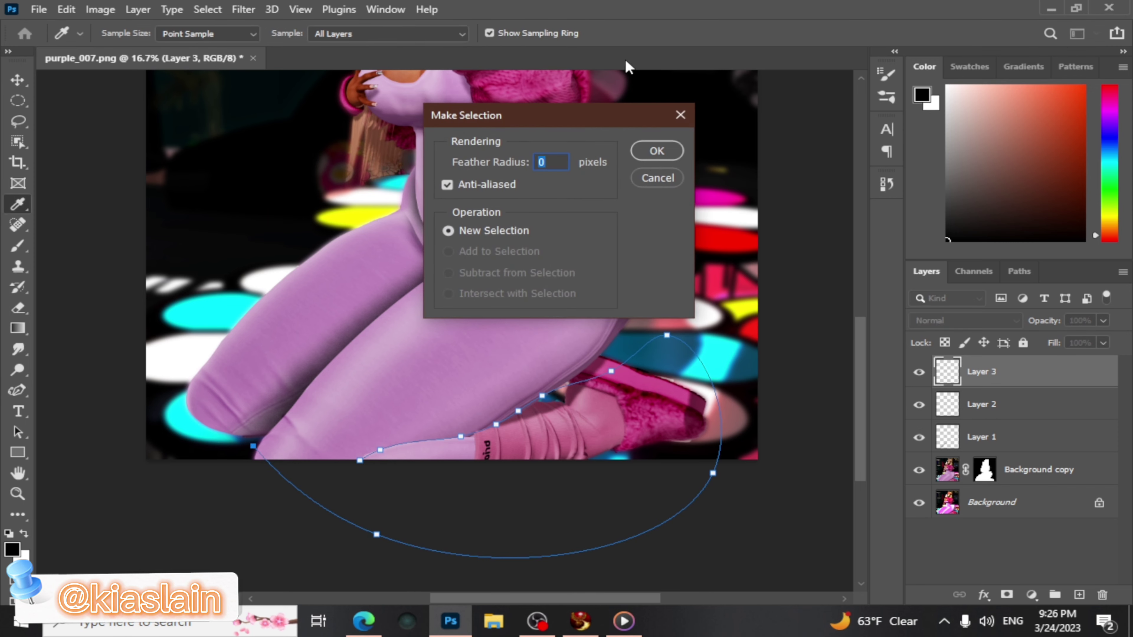
{"action": "key", "text": "Return"}
{"action": "key", "text": "b"}
{"action": "mouse_move", "coordinate": [356, 427]}
{"action": "left_mouse_down"}
{"action": "mouse_move", "coordinate": [495, 428]}
{"action": "mouse_move", "coordinate": [557, 392]}
{"action": "mouse_move", "coordinate": [401, 449]}
{"action": "mouse_move", "coordinate": [615, 366]}
{"action": "left_mouse_up"}
{"action": "key", "text": "ctrl+d"}
Soften the shadow with the eraser, toggle Layer 3 to compare, and add empty Layer 4
{"action": "left_click", "coordinate": [18, 308]}
{"action": "mouse_move", "coordinate": [861, 376]}
{"action": "left_mouse_down"}
{"action": "mouse_move", "coordinate": [865, 450]}
{"action": "mouse_move", "coordinate": [868, 356]}
{"action": "left_mouse_up"}
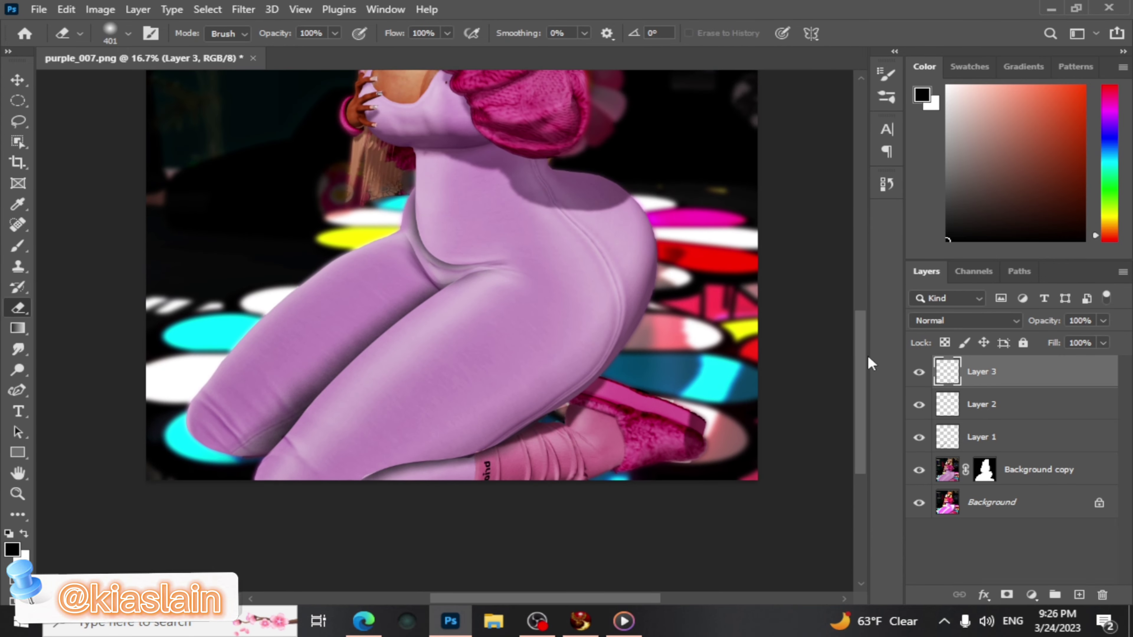
{"action": "left_click", "coordinate": [919, 371]}
{"action": "left_click", "coordinate": [919, 372]}
{"action": "left_click", "coordinate": [920, 372]}
{"action": "left_click", "coordinate": [920, 372]}
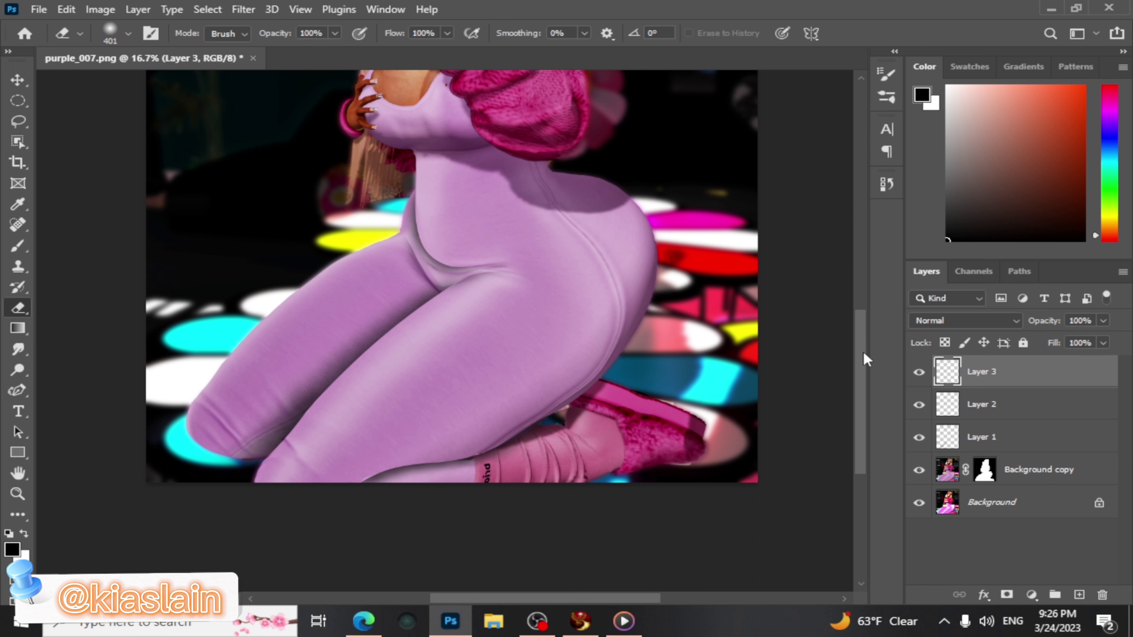
{"action": "left_click_drag", "start_coordinate": [859, 337], "coordinate": [855, 274]}
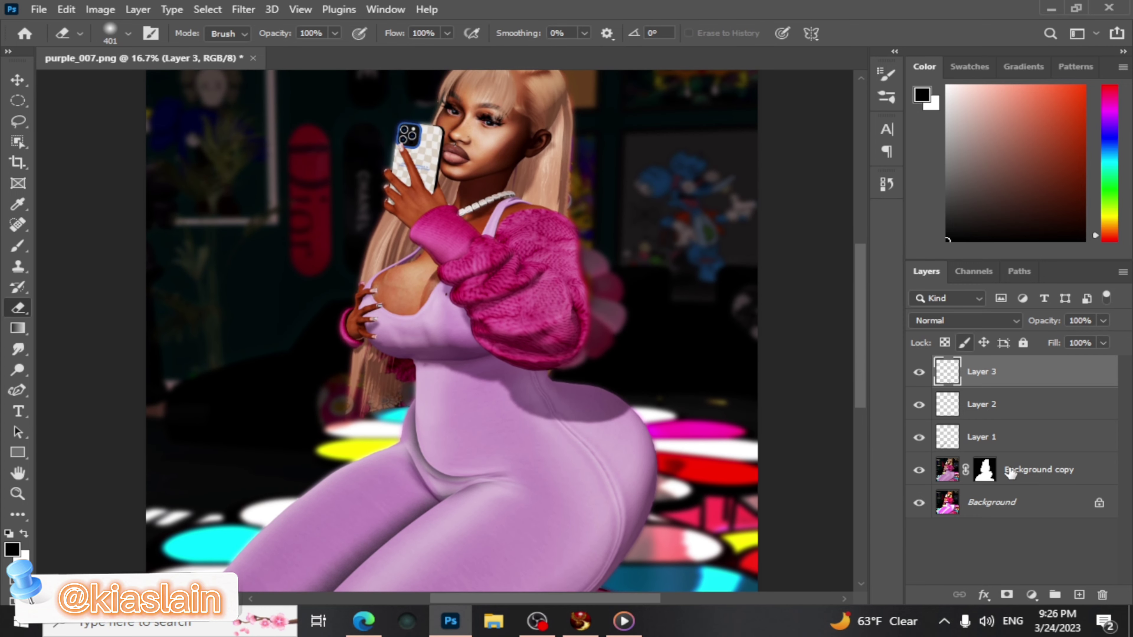
{"action": "left_click", "coordinate": [1079, 595]}
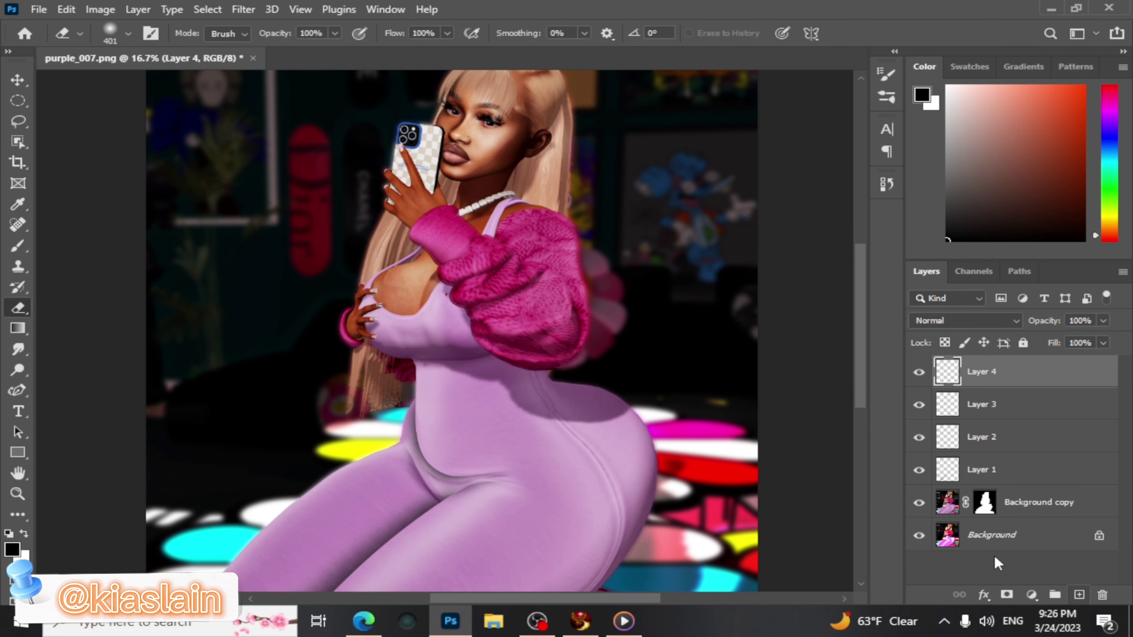
On Layer 5, pen-trace a closed path under the pink sleeve across the torso
{"action": "left_click", "coordinate": [17, 392]}
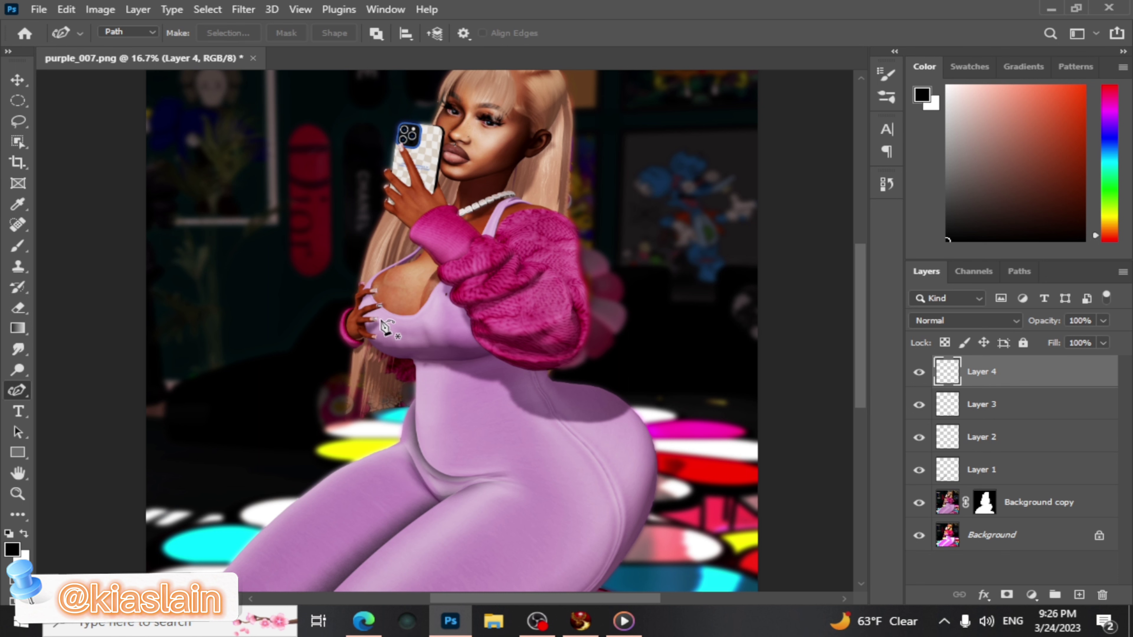
{"action": "left_click", "coordinate": [394, 357]}
{"action": "left_click", "coordinate": [518, 354]}
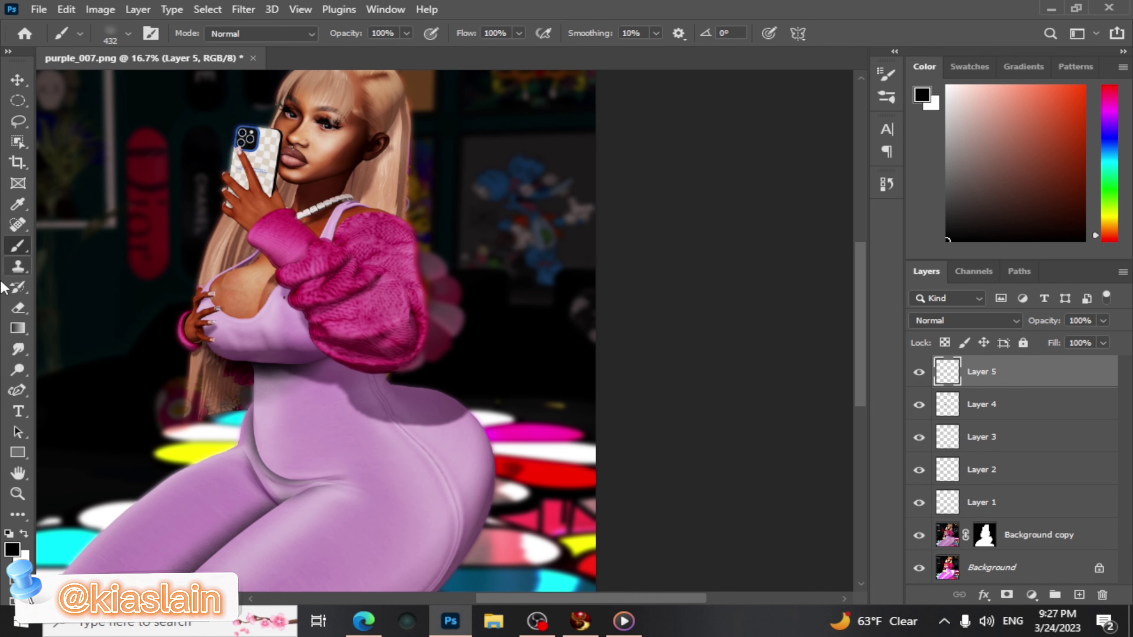
{"action": "left_click", "coordinate": [957, 417]}
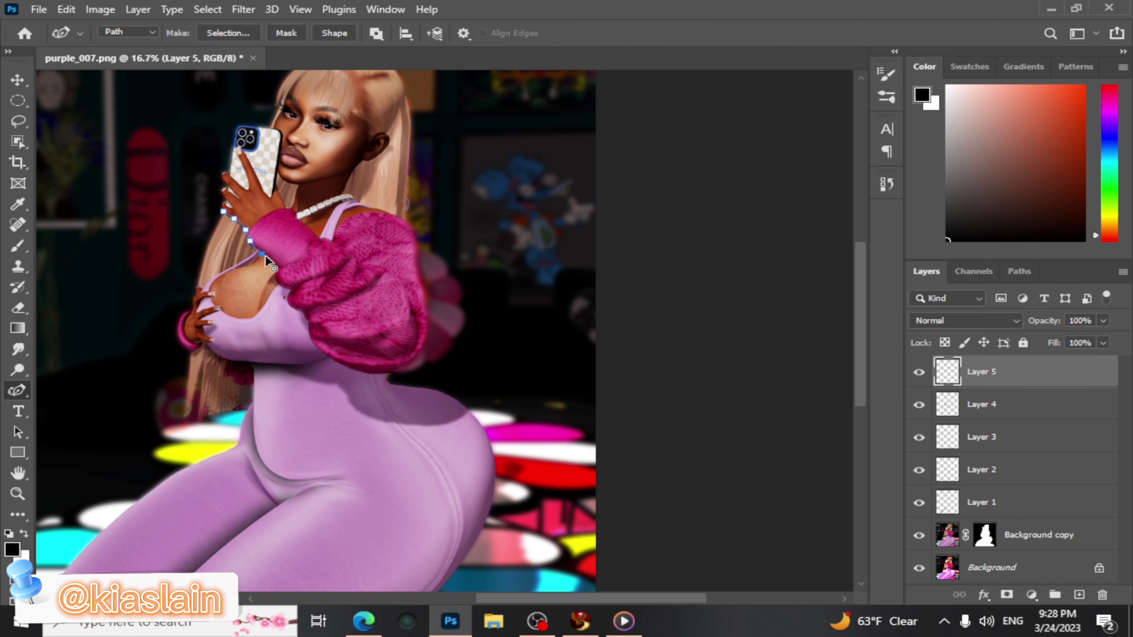
{"action": "left_click", "coordinate": [337, 364]}
{"action": "left_click", "coordinate": [365, 373]}
{"action": "left_click", "coordinate": [387, 371]}
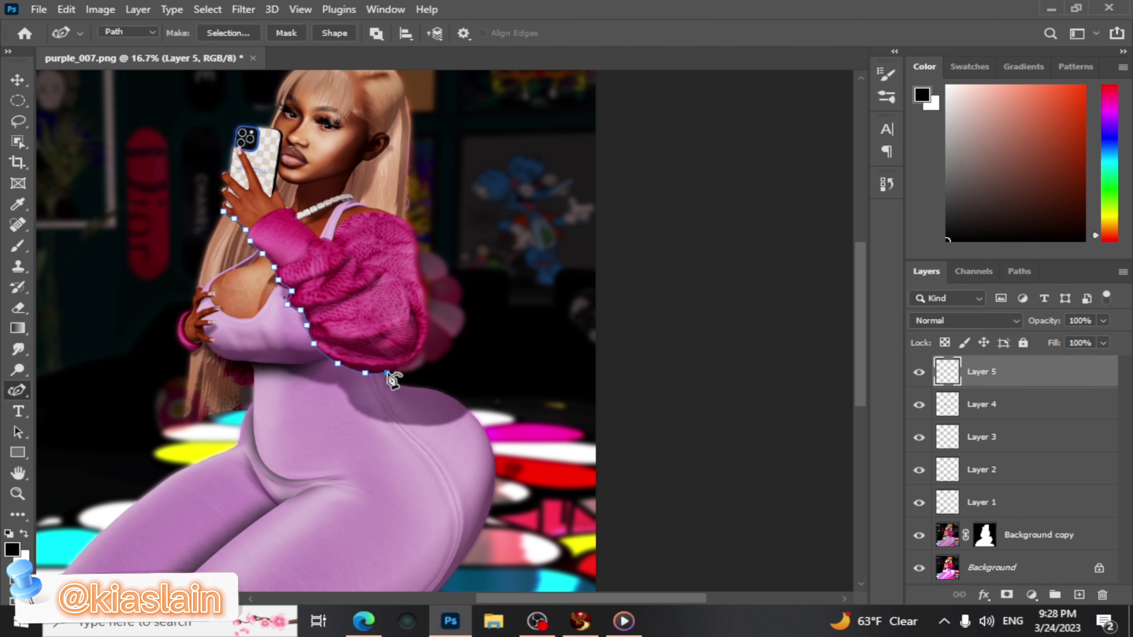
{"action": "left_click", "coordinate": [449, 362]}
{"action": "left_click", "coordinate": [476, 405]}
{"action": "left_click", "coordinate": [437, 478]}
{"action": "left_click", "coordinate": [310, 459]}
{"action": "left_click", "coordinate": [194, 212]}
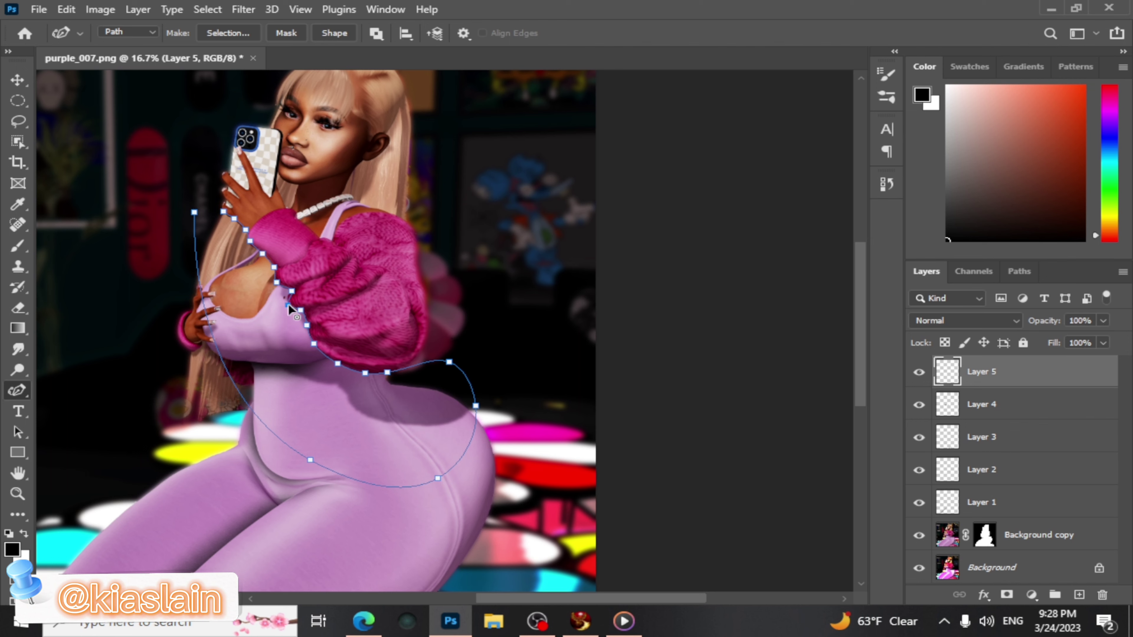
Select the torso path, brush a black shadow, hide the selection, and blend with Smudge
{"action": "right_click", "coordinate": [246, 244]}
{"action": "left_click", "coordinate": [285, 286]}
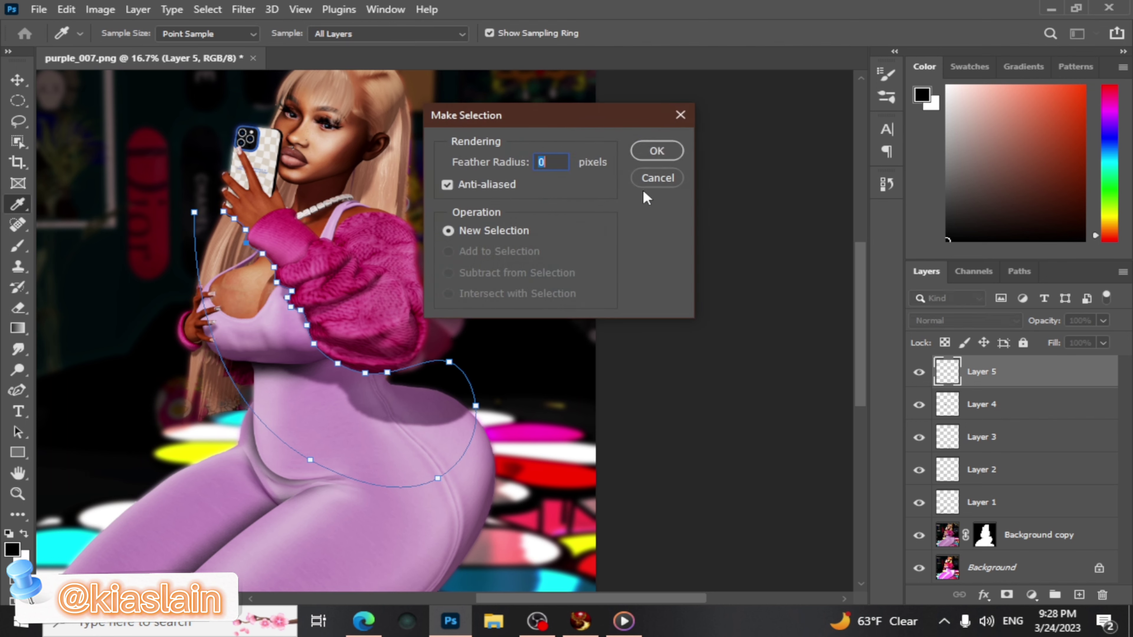
{"action": "key", "text": "Return"}
{"action": "key", "text": "b"}
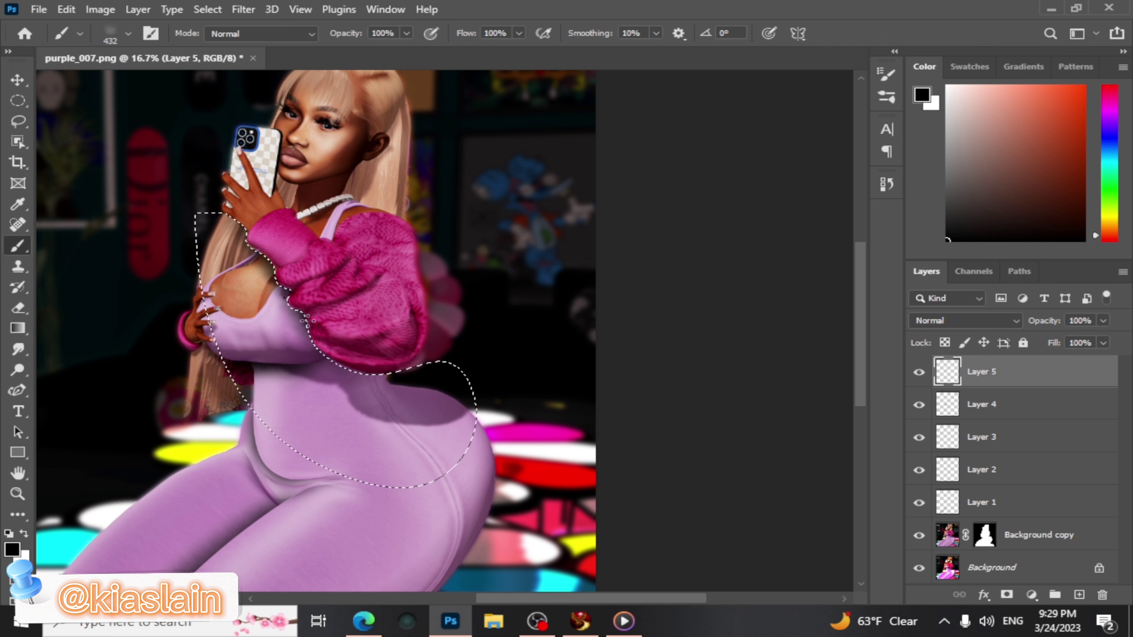
{"action": "key", "text": "ctrl+h"}
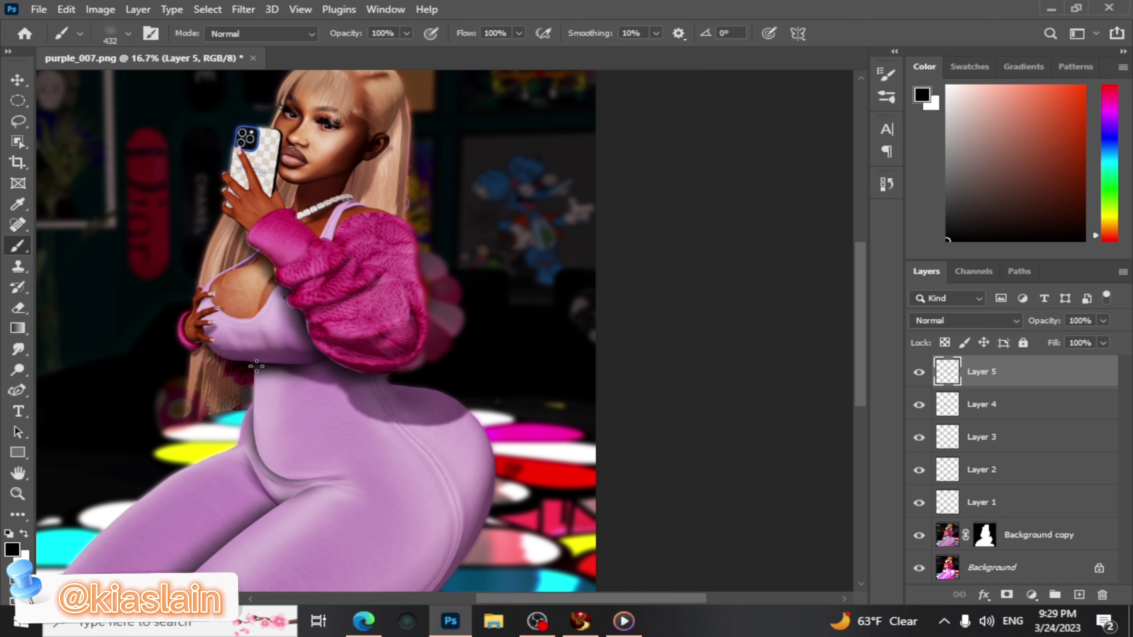
{"action": "left_click", "coordinate": [18, 350]}
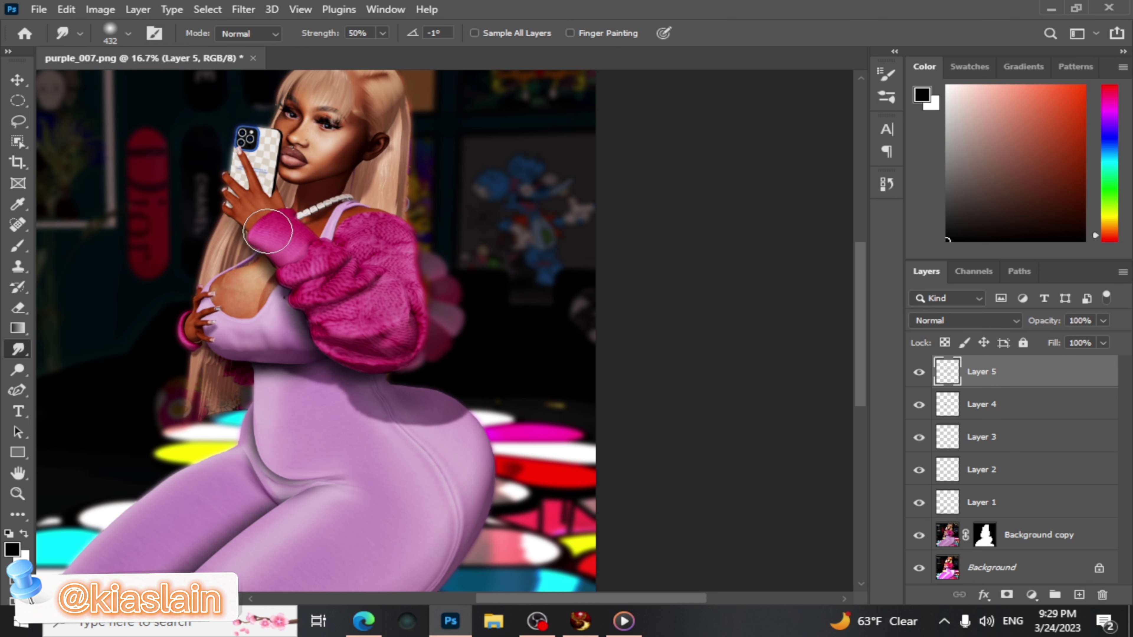
Add empty Layer 6 and zoom in on the chest and neckline
{"action": "left_click", "coordinate": [1079, 594]}
{"action": "key", "text": "z"}
{"action": "left_click", "coordinate": [207, 179]}
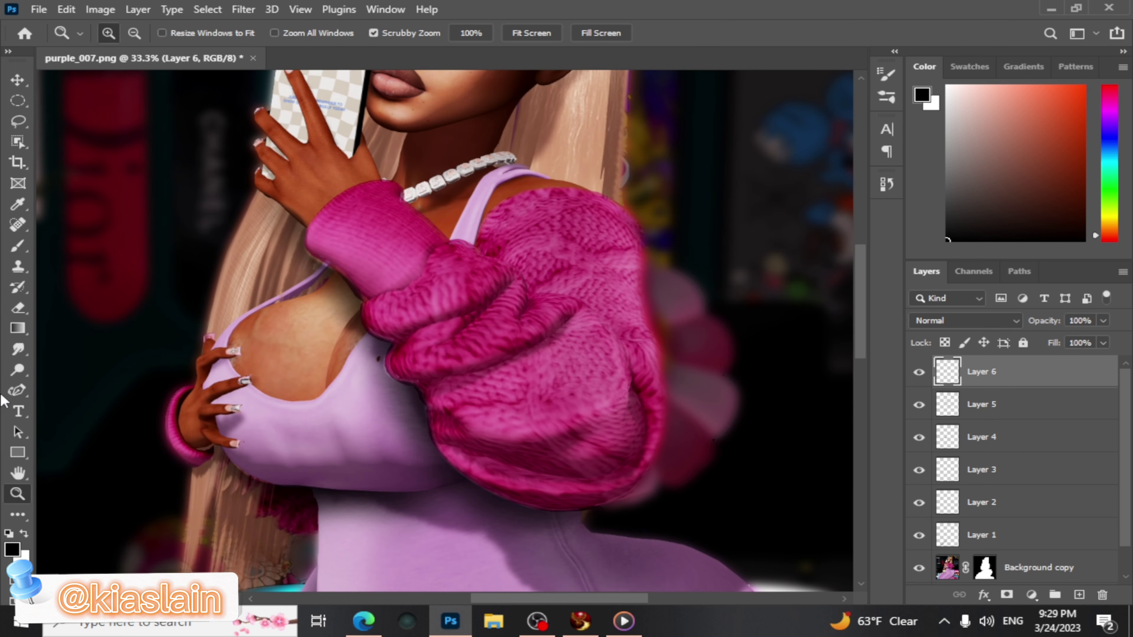
Trace a Pen path along the neckline and chest edge up to the strap and necklace
{"action": "left_click", "coordinate": [17, 390]}
{"action": "left_click", "coordinate": [328, 264]}
{"action": "left_click", "coordinate": [237, 324]}
{"action": "left_click", "coordinate": [228, 359]}
{"action": "left_click", "coordinate": [261, 391]}
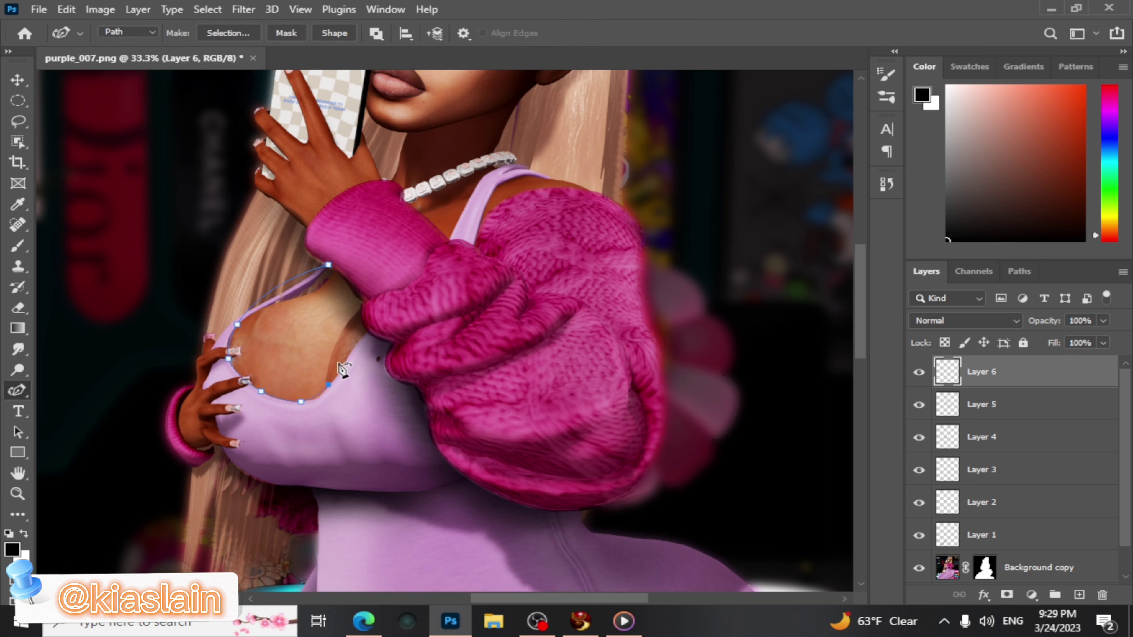
{"action": "left_click", "coordinate": [483, 175]}
{"action": "left_click", "coordinate": [518, 144]}
{"action": "left_click_drag", "start_coordinate": [447, 233], "coordinate": [459, 220]}
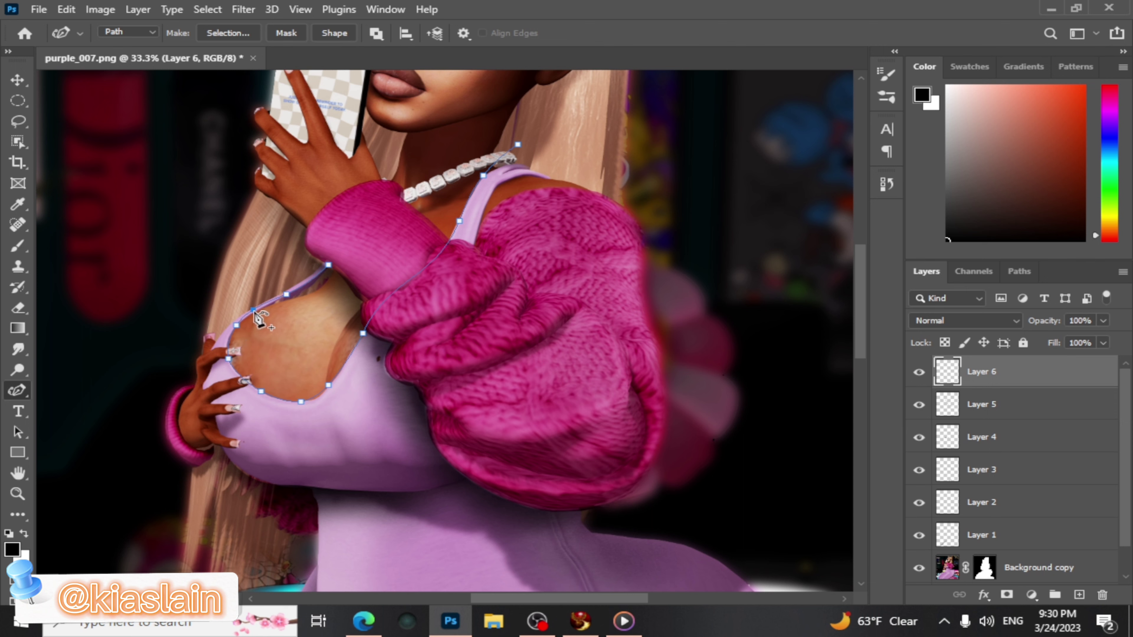
Turn the neckline path into a selection, brush shadow inside it, then deselect
{"action": "left_click", "coordinate": [228, 33]}
{"action": "key", "text": "Return"}
{"action": "key", "text": "b"}
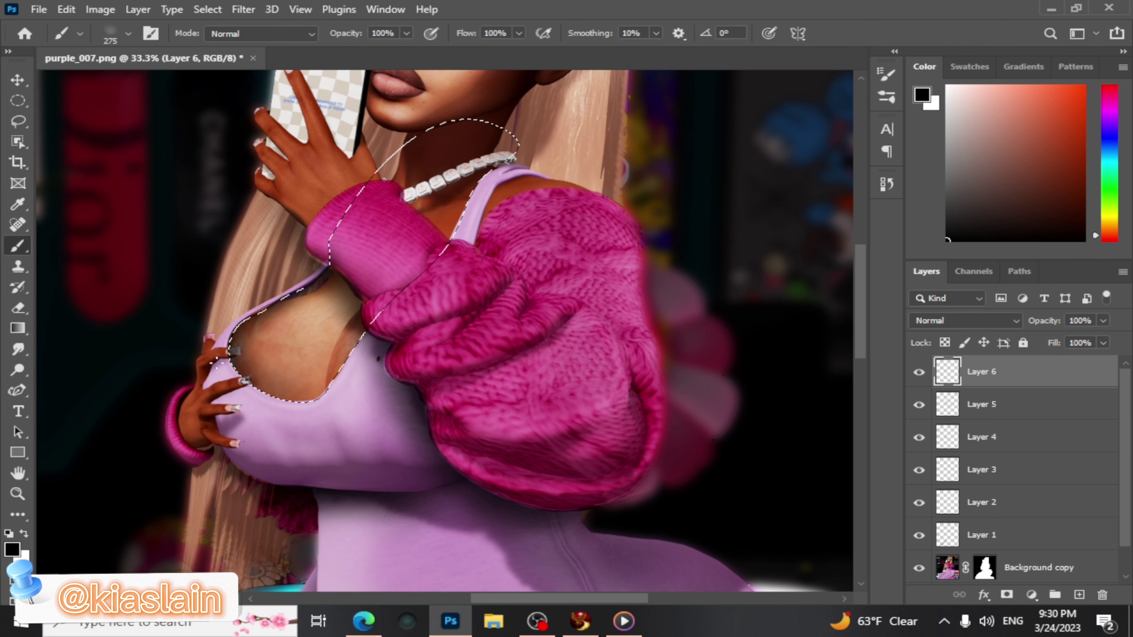
{"action": "scroll", "coordinate": [408, 294], "scroll_direction": "down", "scroll_amount": 1}
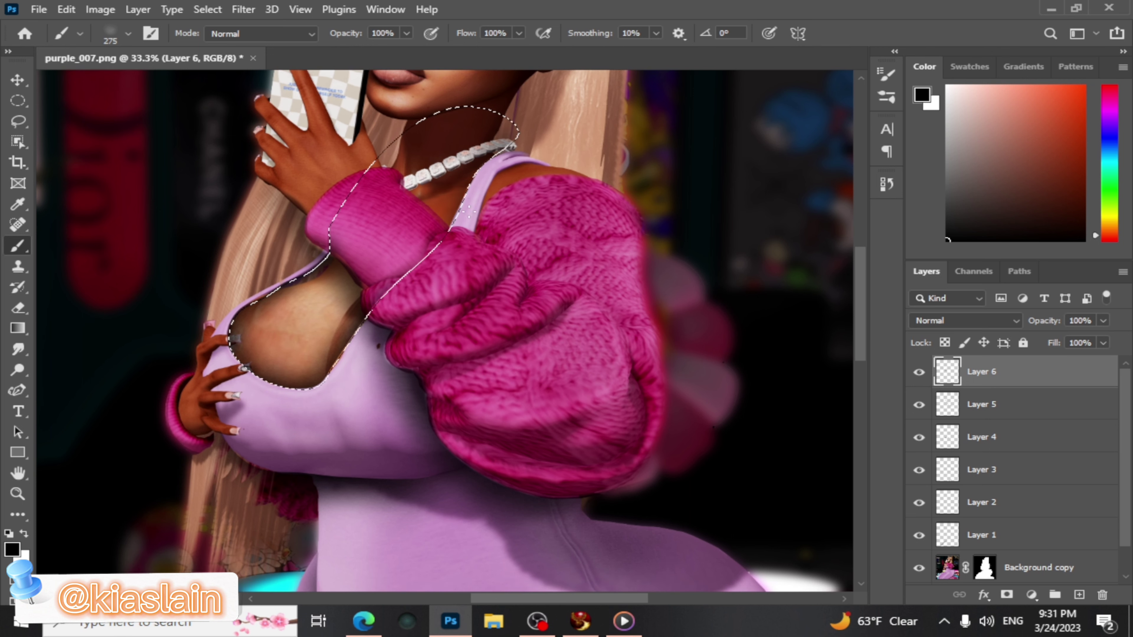
{"action": "key", "text": "ctrl+d"}
Clean the neckline shadow edges with the Eraser reduced to 193 px
{"action": "left_click", "coordinate": [18, 309]}
{"action": "left_click", "coordinate": [128, 33]}
{"action": "left_click_drag", "start_coordinate": [102, 84], "coordinate": [66, 85]}
{"action": "key", "text": "Return"}
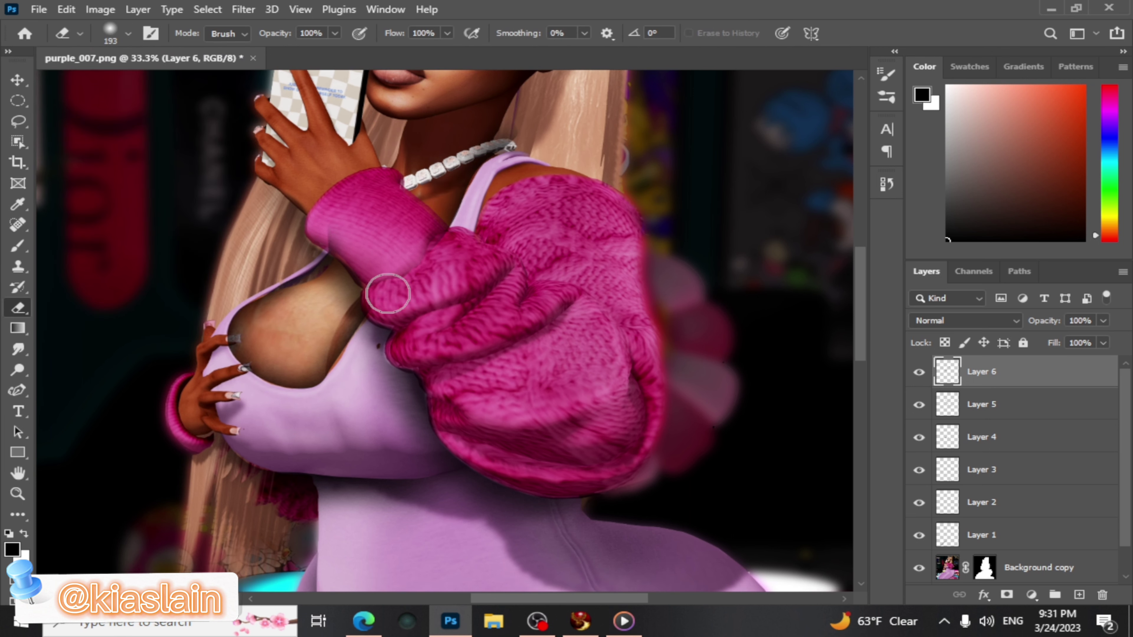
{"action": "scroll", "coordinate": [382, 200], "scroll_direction": "up", "scroll_amount": 1}
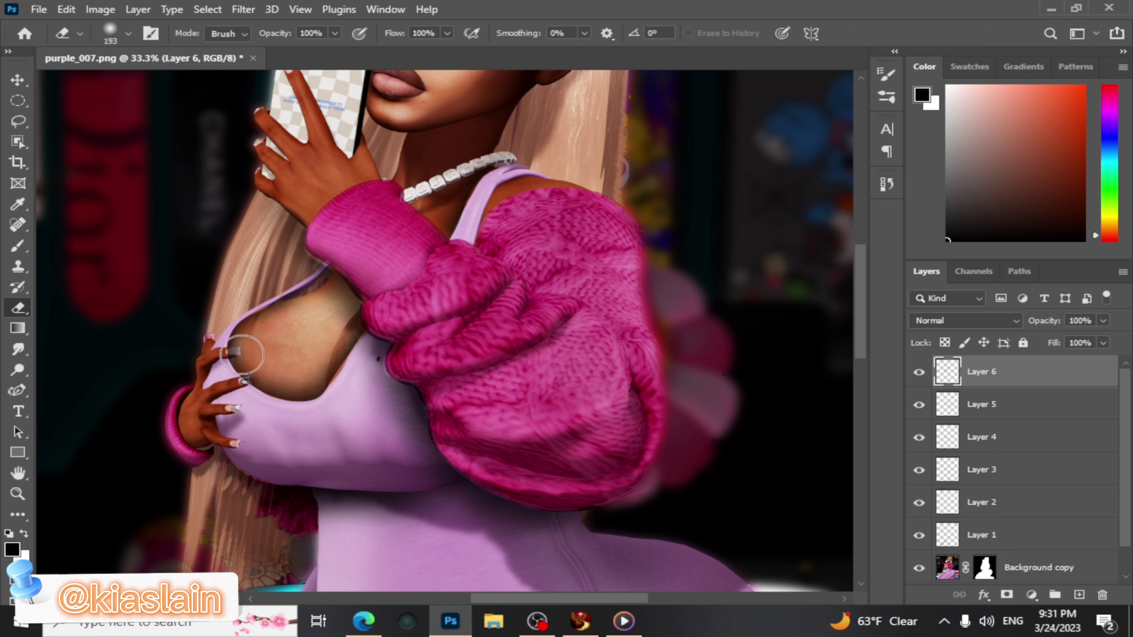
On a new layer, trace a looped Pen path around the chest
{"action": "key", "text": "p"}
{"action": "key", "text": "ctrl+shift+alt+n"}
{"action": "left_click", "coordinate": [360, 310]}
{"action": "left_click", "coordinate": [323, 375]}
{"action": "left_click", "coordinate": [331, 415]}
{"action": "left_click", "coordinate": [349, 472]}
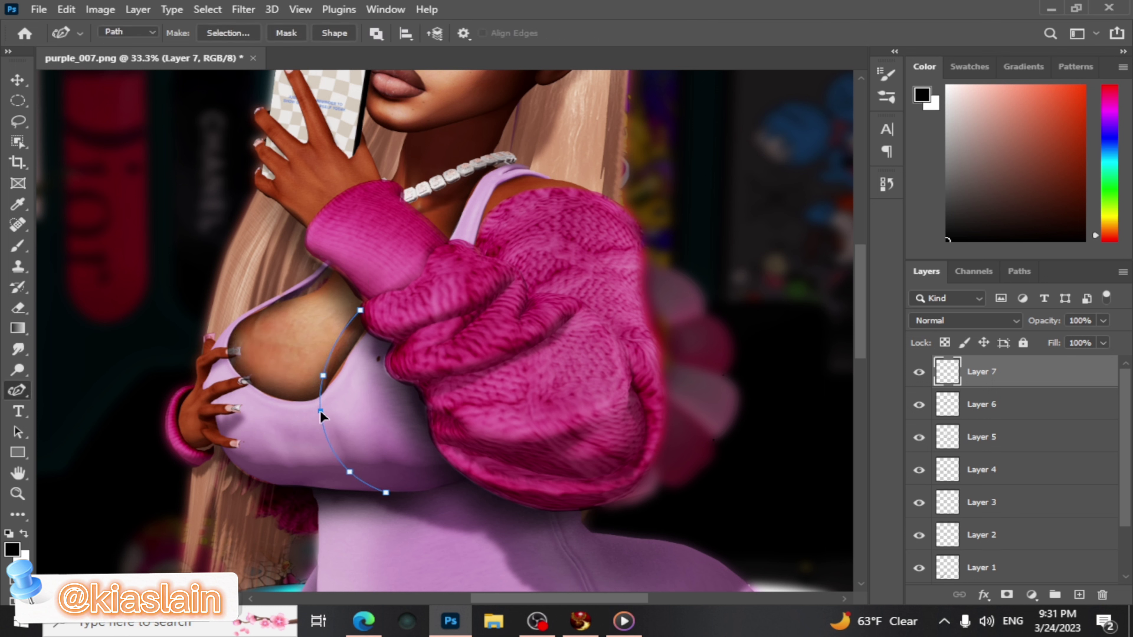
{"action": "left_click", "coordinate": [372, 560]}
{"action": "left_click", "coordinate": [288, 530]}
{"action": "left_click", "coordinate": [261, 359]}
{"action": "left_click", "coordinate": [330, 245]}
{"action": "left_click_drag", "start_coordinate": [386, 492], "coordinate": [385, 508]}
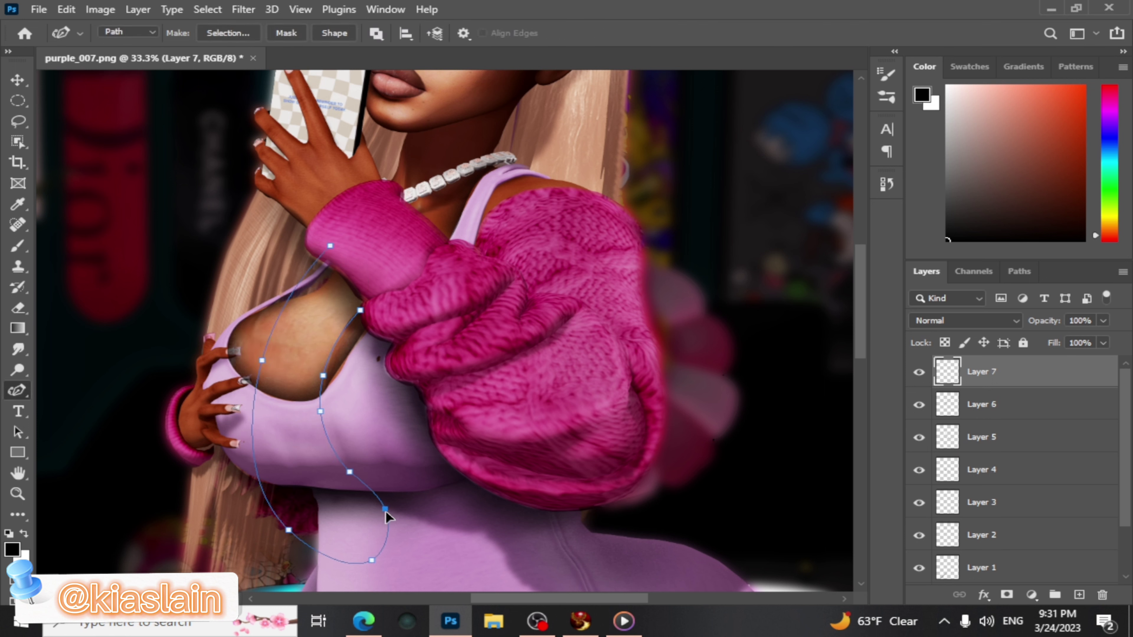
Convert the chest path into a selection and brush the chest shadow
{"action": "right_click", "coordinate": [310, 362]}
{"action": "left_click", "coordinate": [332, 422]}
{"action": "key", "text": "Return"}
{"action": "key", "text": "b"}
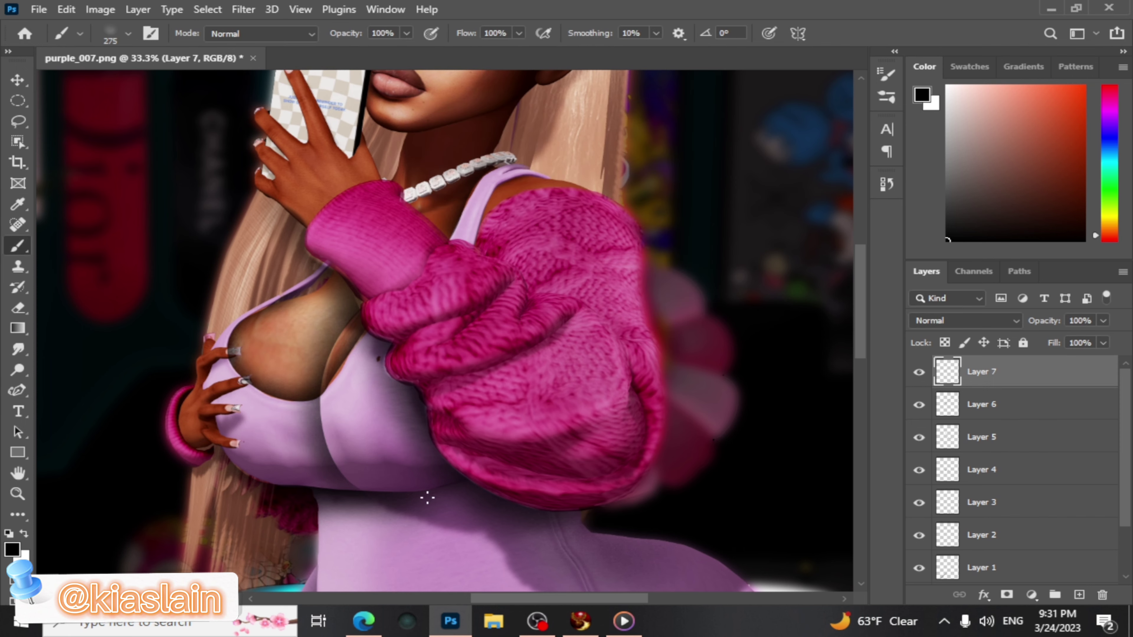
{"action": "key", "text": "z"}
{"action": "left_click", "coordinate": [349, 327], "text": "alt"}
Set the Eraser size to 322 px to tidy the chest shadow edges
{"action": "key", "text": "e"}
{"action": "left_click", "coordinate": [128, 33]}
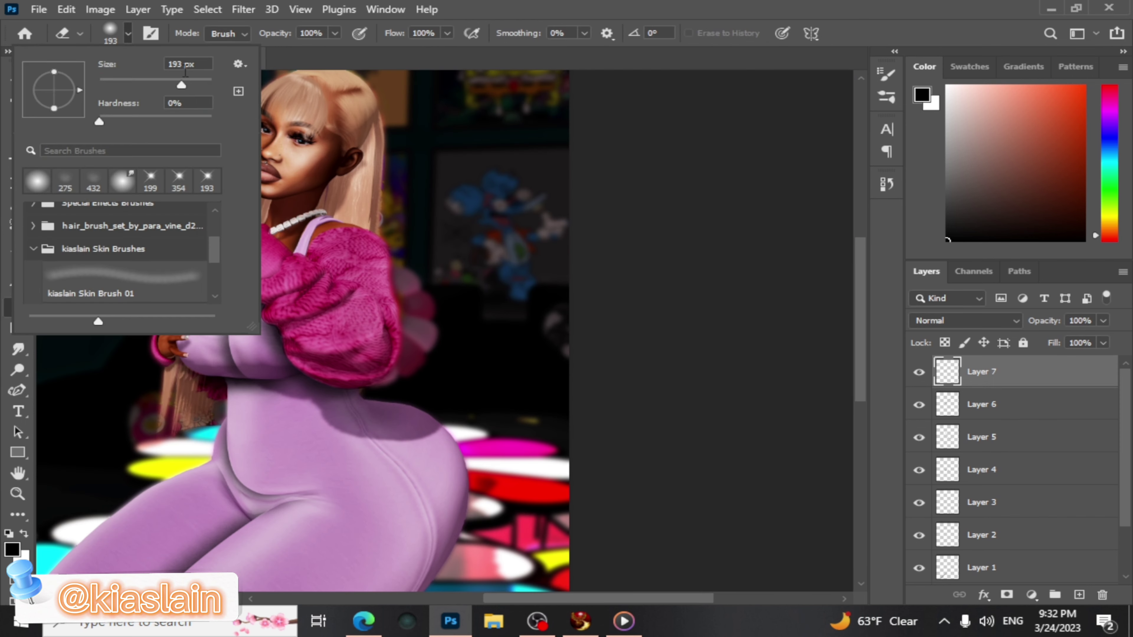
{"action": "left_click", "coordinate": [185, 65]}
{"action": "type", "text": "322"}
{"action": "key", "text": "Return"}
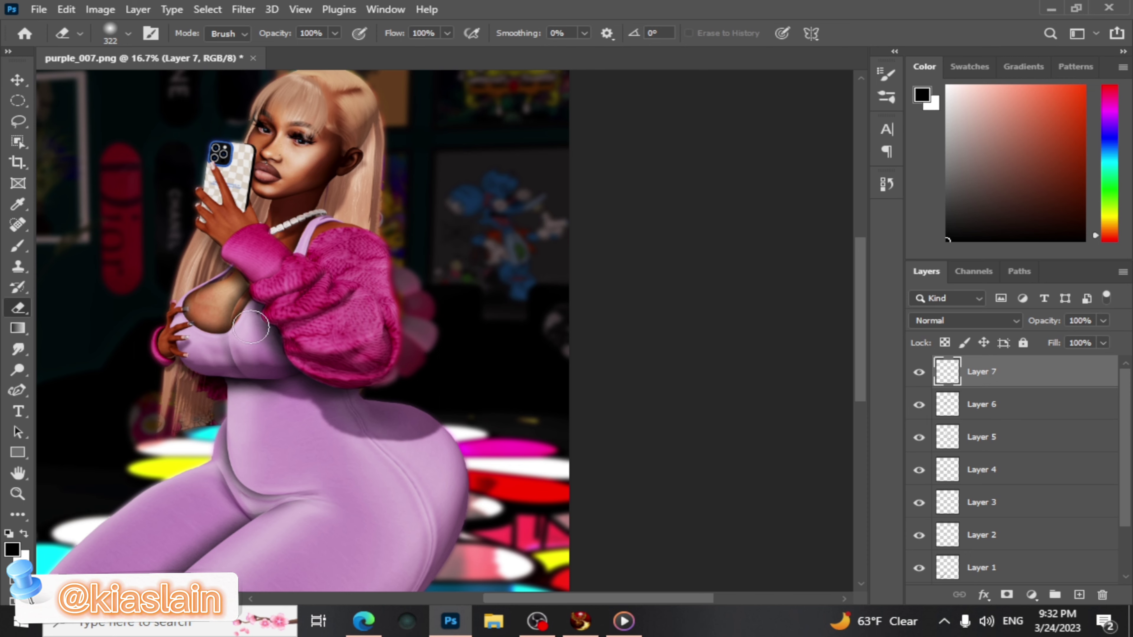
Zoom out to the whole picture and add empty Layer 8
{"action": "key", "text": "z"}
{"action": "left_click", "coordinate": [192, 210], "text": "alt"}
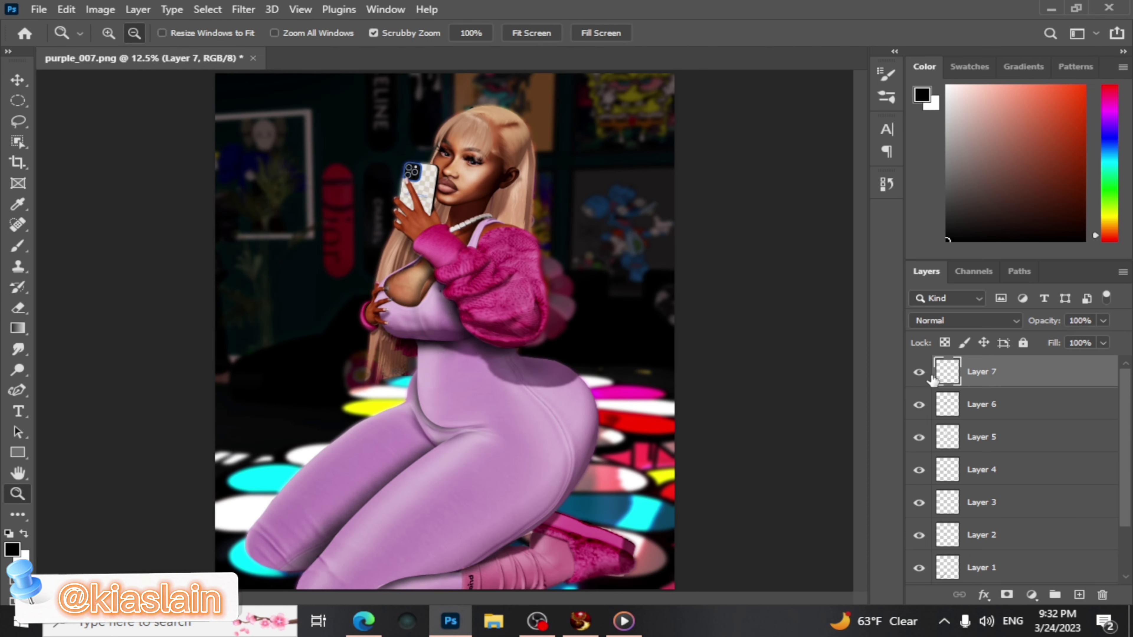
{"action": "left_click", "coordinate": [1079, 595]}
Trace a closed Pen path along the sweater sleeve edge up to the necklace
{"action": "scroll", "coordinate": [516, 265], "scroll_direction": "up", "scroll_amount": 3}
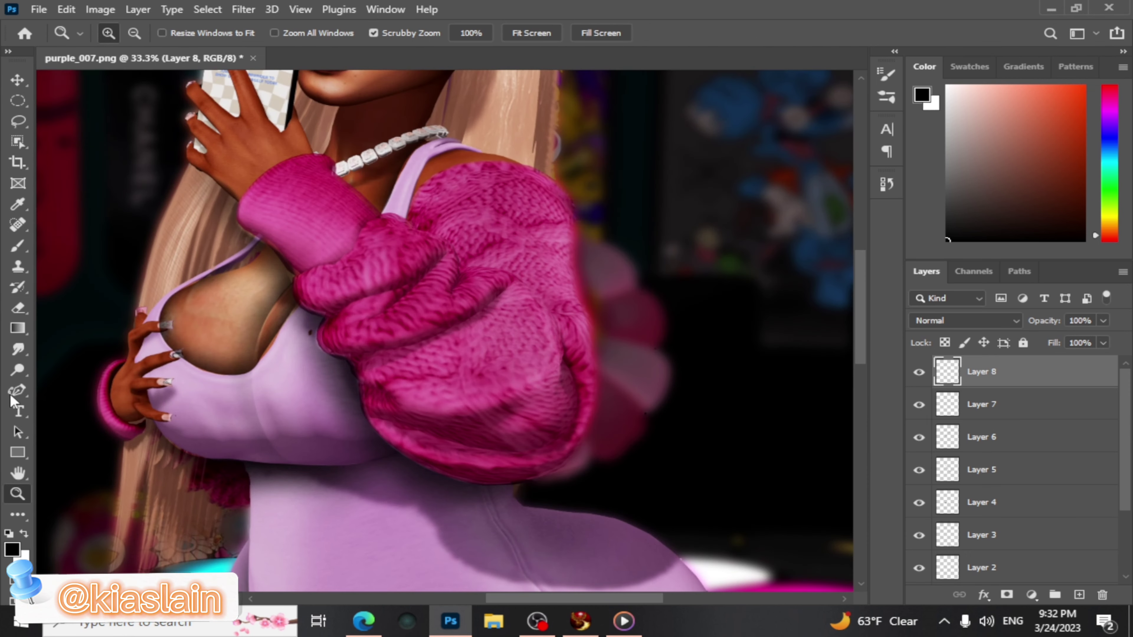
{"action": "key", "text": "p"}
{"action": "left_click", "coordinate": [579, 394]}
{"action": "left_click", "coordinate": [566, 361]}
{"action": "left_click", "coordinate": [562, 330]}
{"action": "left_click", "coordinate": [542, 297]}
{"action": "left_click", "coordinate": [516, 270]}
{"action": "left_click", "coordinate": [469, 263]}
{"action": "left_click", "coordinate": [429, 234]}
{"action": "left_click", "coordinate": [377, 209]}
{"action": "left_click", "coordinate": [341, 174]}
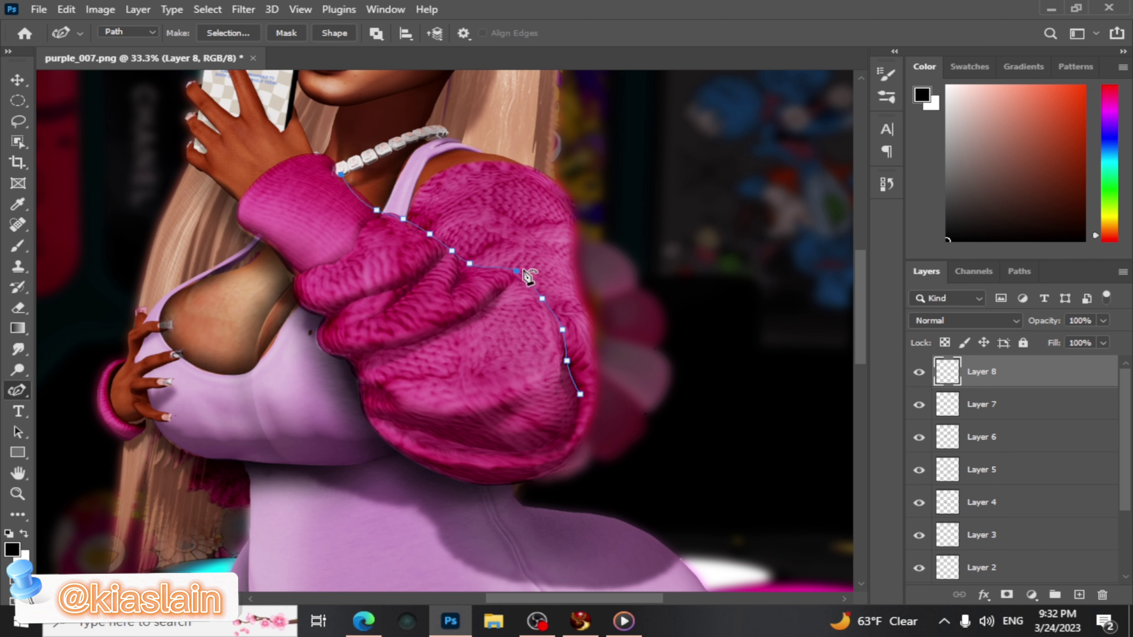
{"action": "left_click", "coordinate": [618, 353]}
{"action": "left_click", "coordinate": [580, 394]}
Make a selection from the sleeve path, brush the sleeve shadow, and hide the selection
{"action": "right_click", "coordinate": [581, 250]}
{"action": "left_click", "coordinate": [634, 321]}
{"action": "key", "text": "Return"}
{"action": "key", "text": "b"}
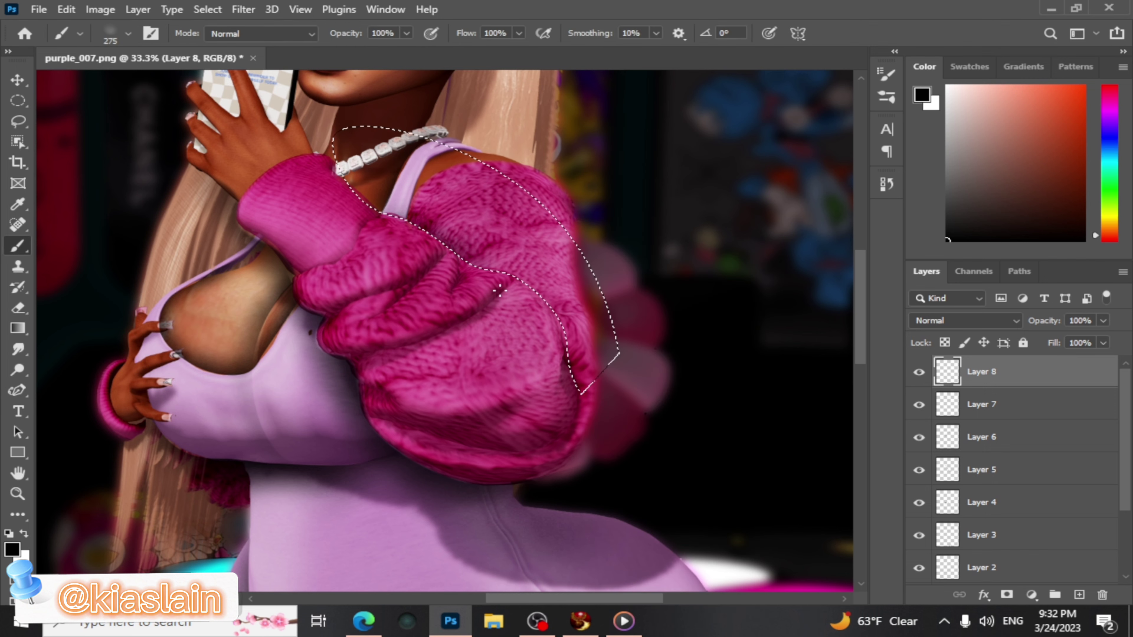
{"action": "key", "text": "ctrl+h"}
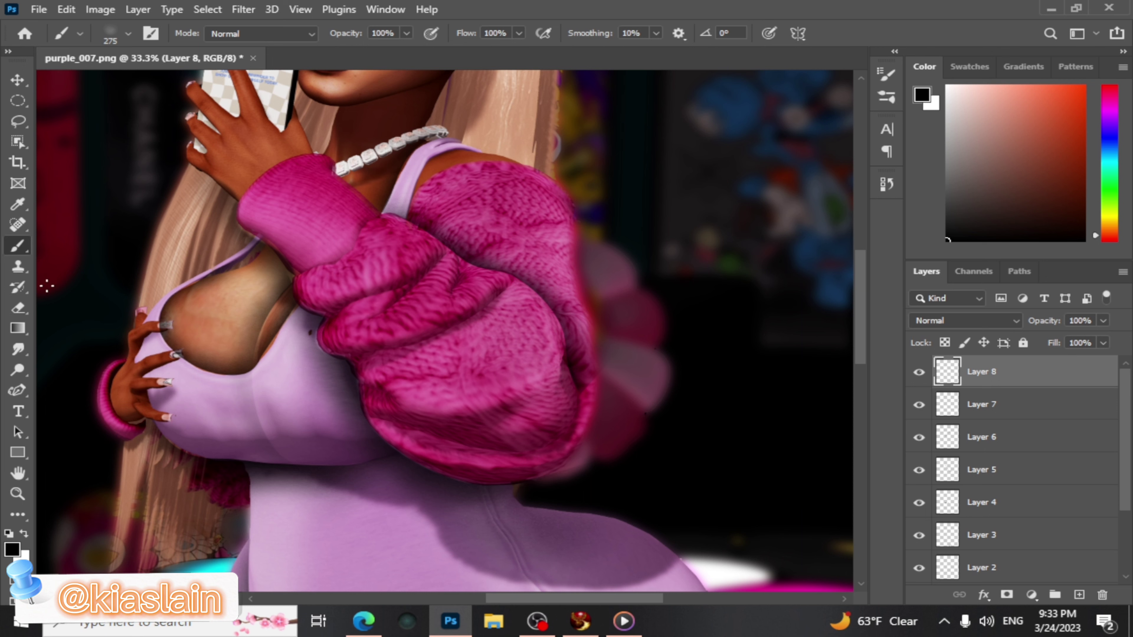
On new Layer 9, trace a path from the hair edge down the neck and shoulder
{"action": "left_click", "coordinate": [1079, 595]}
{"action": "left_click_drag", "start_coordinate": [862, 316], "coordinate": [861, 263]}
{"action": "key", "text": "p"}
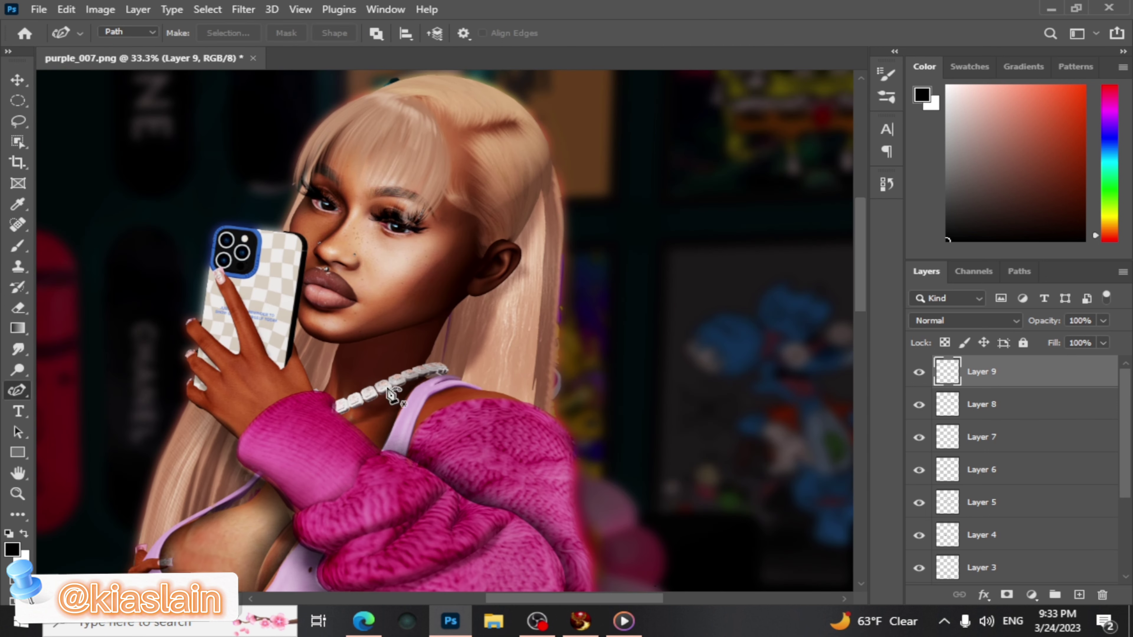
{"action": "left_click", "coordinate": [543, 197]}
{"action": "left_click", "coordinate": [511, 240]}
{"action": "left_click", "coordinate": [438, 339]}
{"action": "left_click", "coordinate": [426, 361]}
{"action": "left_click", "coordinate": [429, 377]}
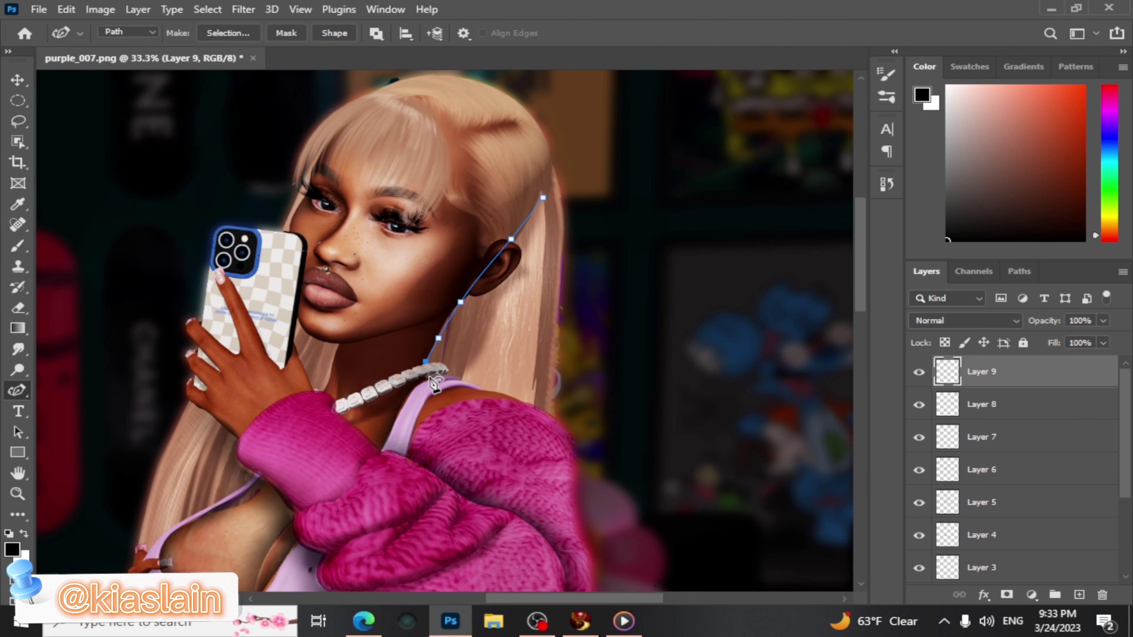
{"action": "left_click", "coordinate": [459, 379]}
{"action": "left_click", "coordinate": [500, 392]}
{"action": "left_click", "coordinate": [535, 408]}
{"action": "left_click", "coordinate": [448, 315]}
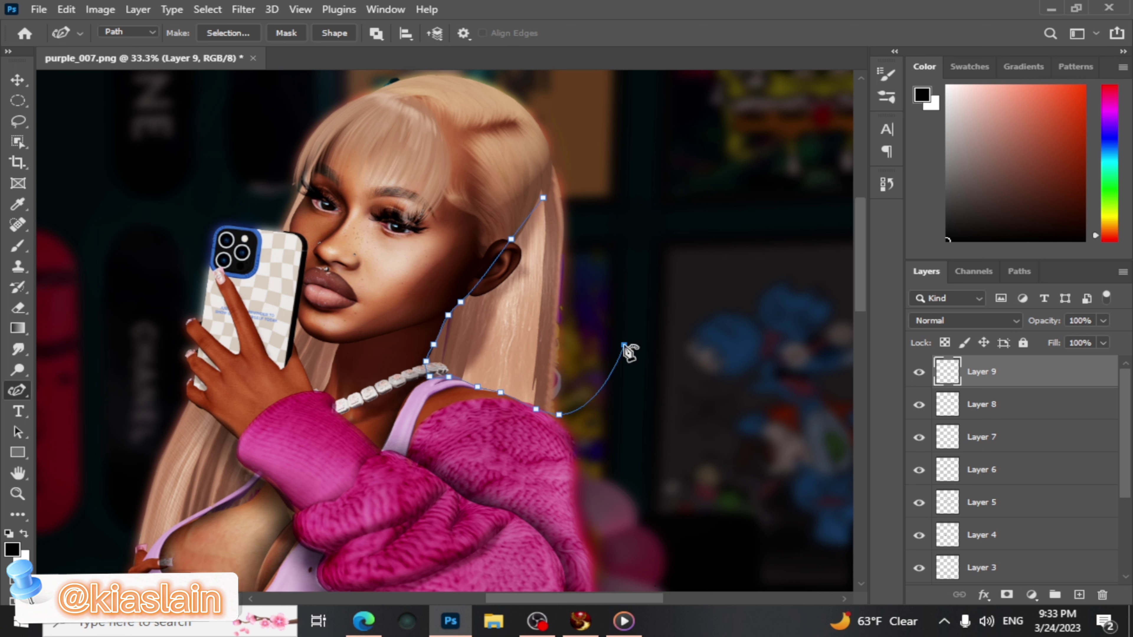
{"action": "left_click", "coordinate": [574, 152]}
Refine the hair path near the top and turn it into a selection
{"action": "right_click", "coordinate": [530, 252]}
{"action": "key", "text": "Escape"}
{"action": "left_click", "coordinate": [553, 161]}
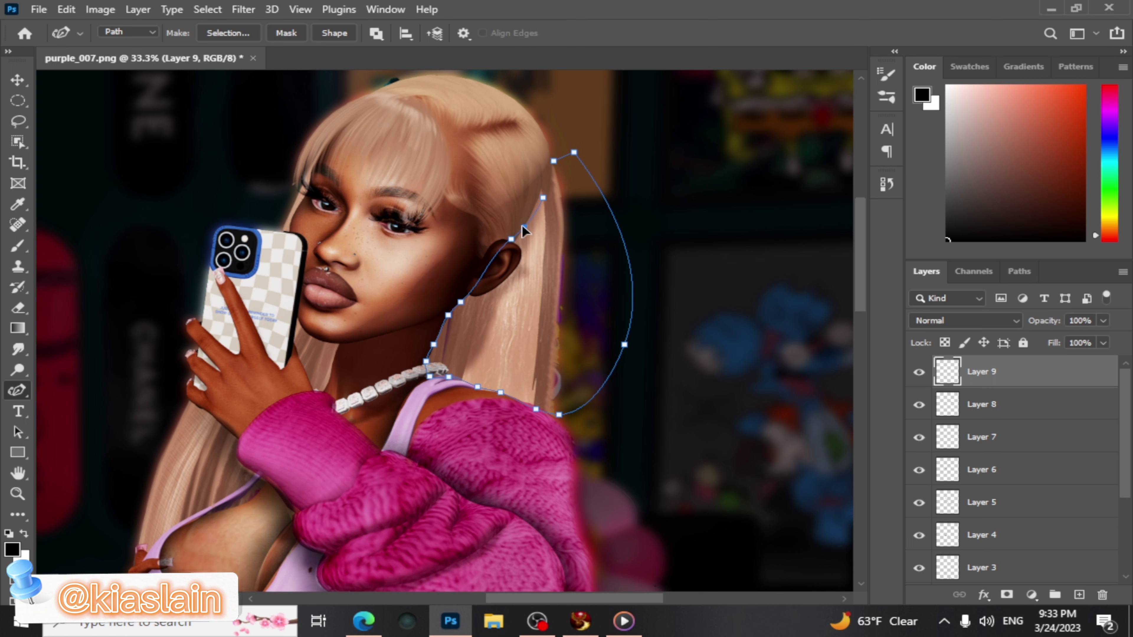
{"action": "left_click_drag", "start_coordinate": [543, 190], "coordinate": [540, 189]}
{"action": "right_click", "coordinate": [538, 204]}
{"action": "left_click", "coordinate": [580, 298]}
Brush a darker shadow on the hair behind the neck, then erase with a 193 px eraser
{"action": "key", "text": "b"}
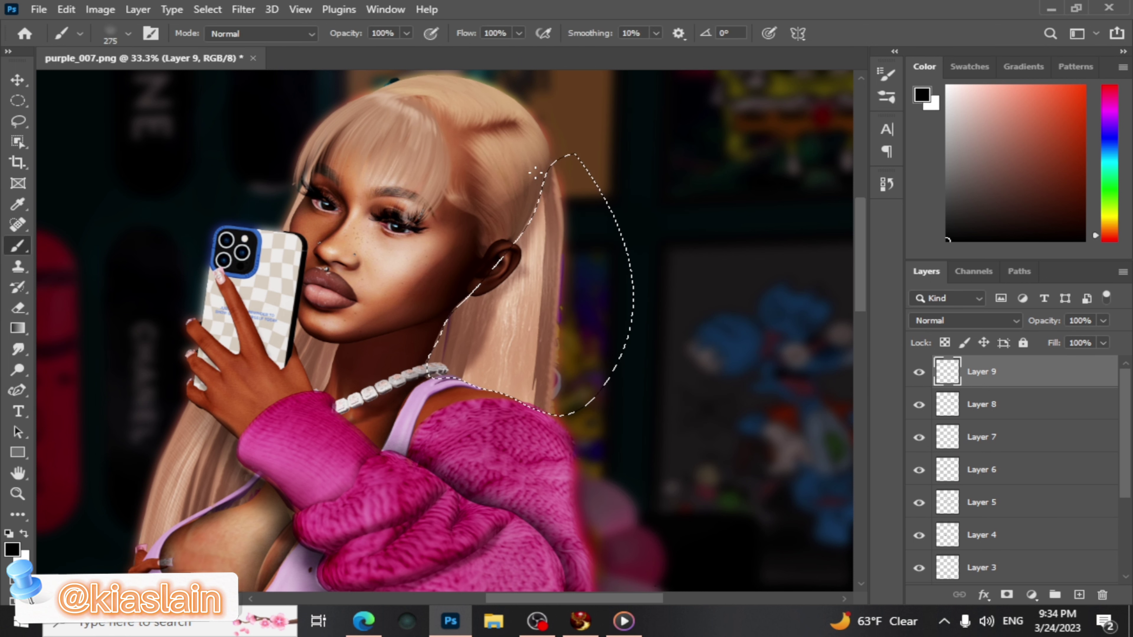
{"action": "mouse_move", "coordinate": [535, 173]}
{"action": "left_mouse_down"}
{"action": "mouse_move", "coordinate": [464, 312]}
{"action": "mouse_move", "coordinate": [468, 253]}
{"action": "mouse_move", "coordinate": [582, 114]}
{"action": "left_mouse_up"}
{"action": "key", "text": "ctrl+d"}
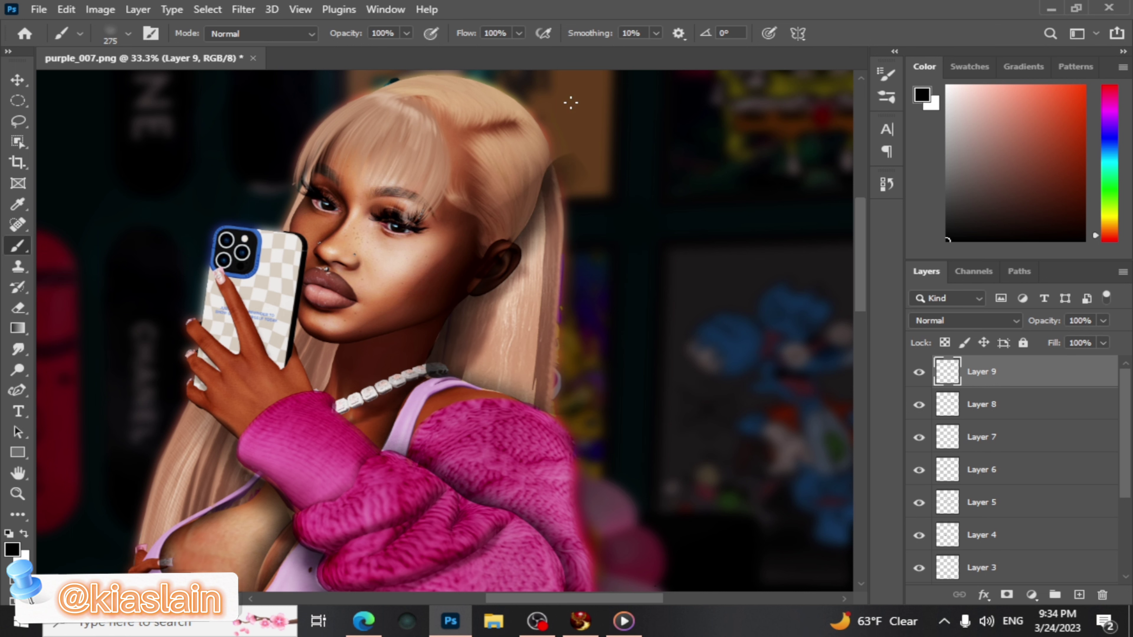
{"action": "key", "text": "e"}
{"action": "left_click", "coordinate": [128, 34]}
{"action": "left_click", "coordinate": [548, 183]}
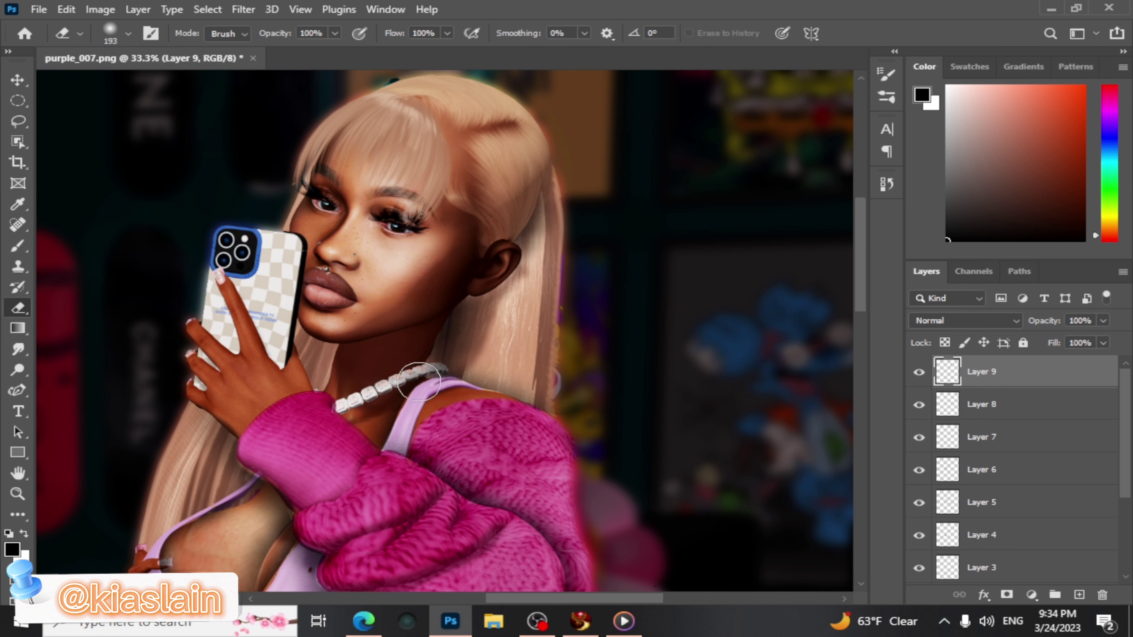
Shade under the fringe using a short path selection, brushing, then erasing
{"action": "key", "text": "p"}
{"action": "left_click", "coordinate": [422, 102]}
{"action": "left_click", "coordinate": [440, 131]}
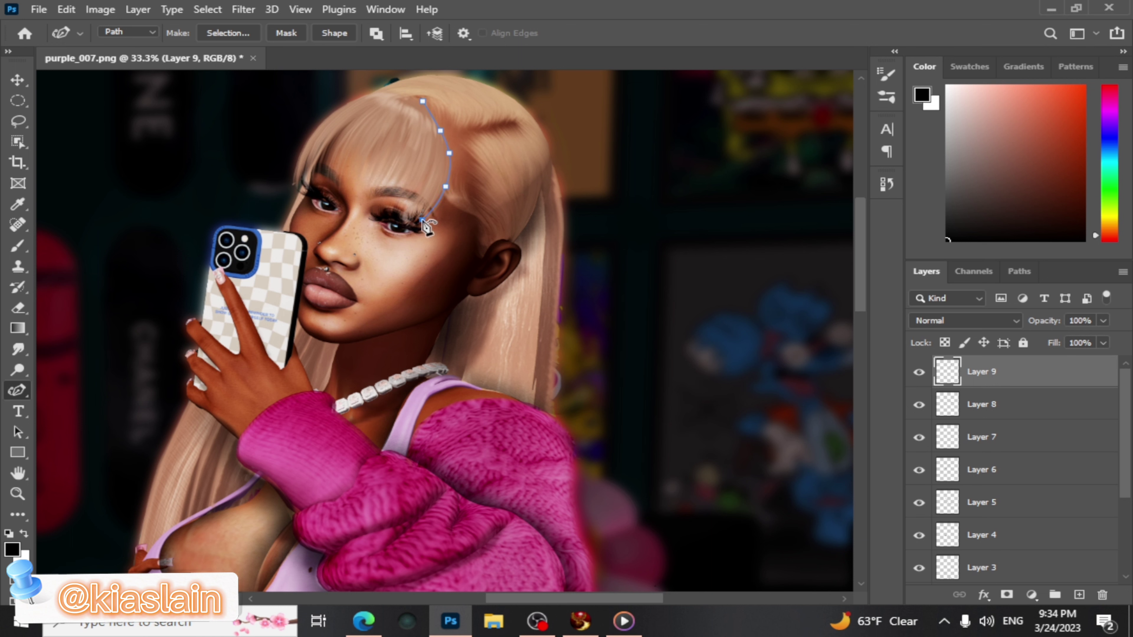
{"action": "right_click", "coordinate": [480, 145]}
{"action": "left_click", "coordinate": [531, 220]}
{"action": "left_click", "coordinate": [655, 151]}
{"action": "key", "text": "b"}
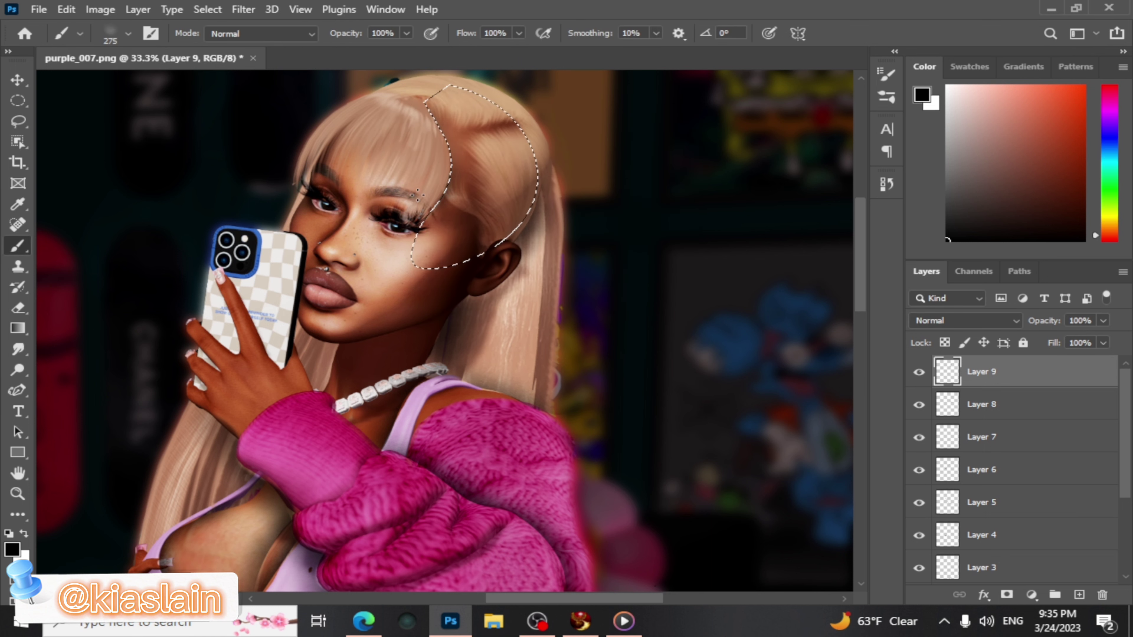
{"action": "key", "text": "ctrl+d"}
{"action": "key", "text": "e"}
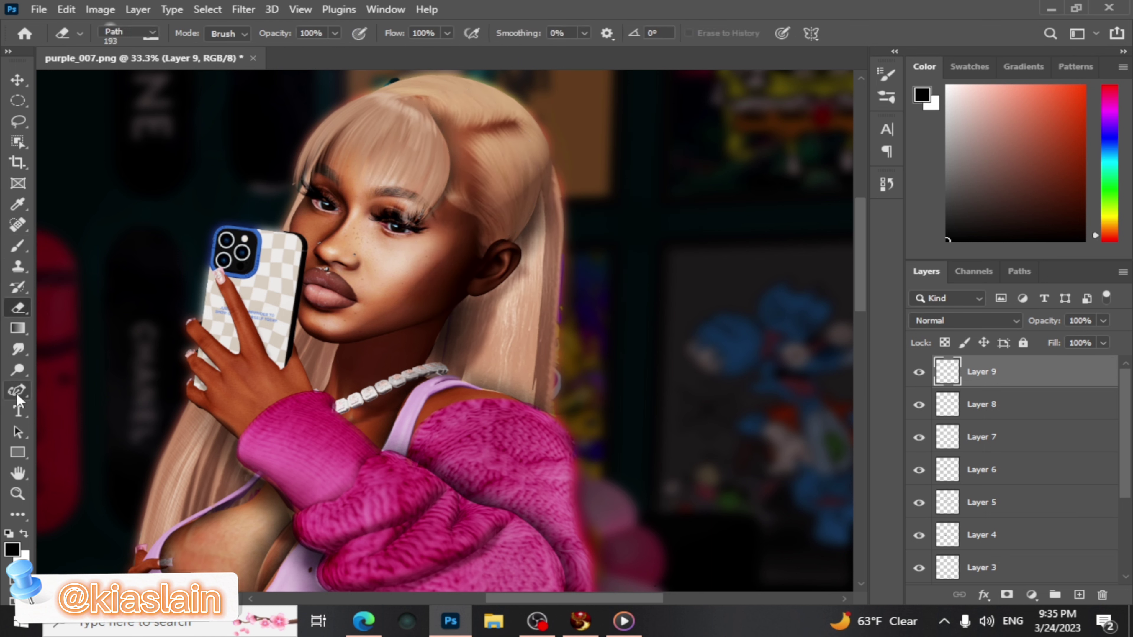
Trace a path under the jaw looping around the sweater and make it a selection
{"action": "left_click", "coordinate": [17, 393]}
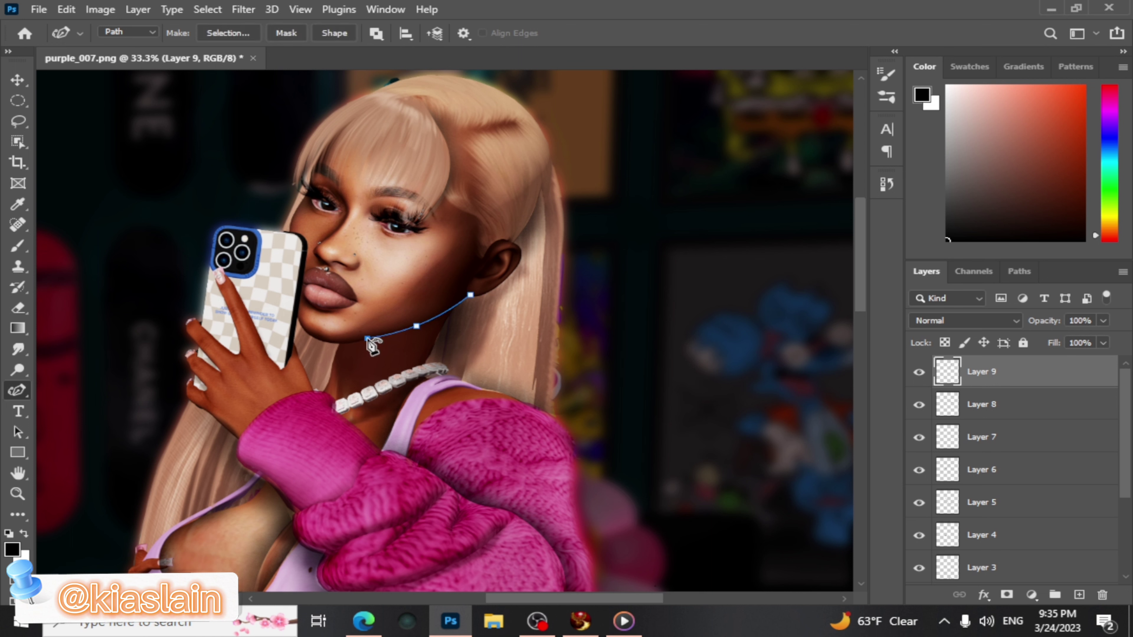
{"action": "left_click", "coordinate": [304, 331]}
{"action": "left_click", "coordinate": [292, 310]}
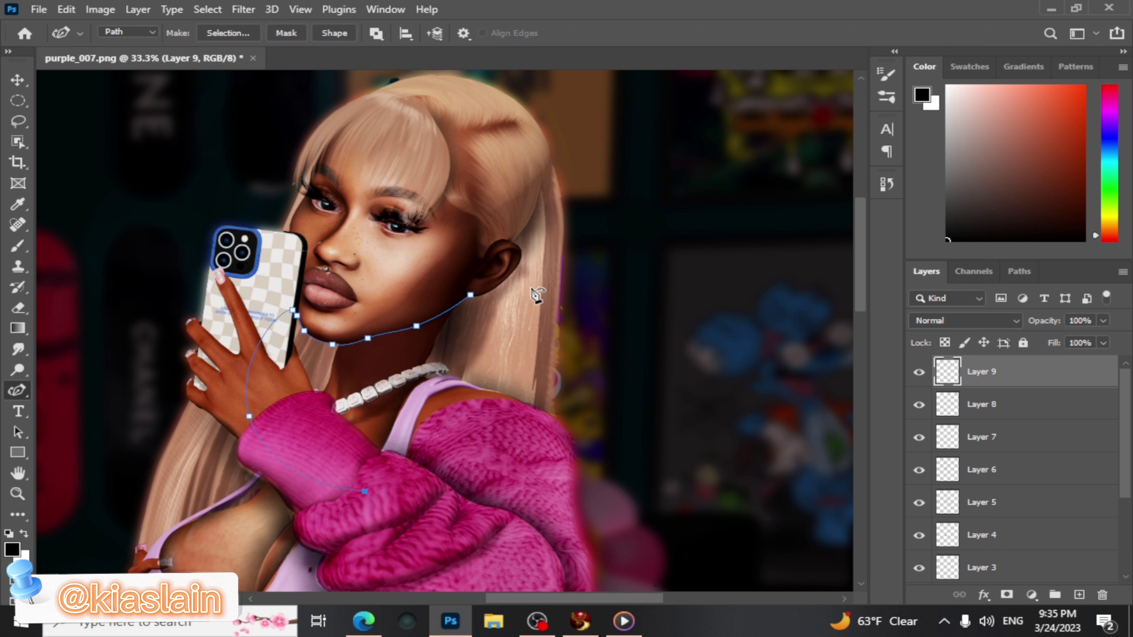
{"action": "left_click_drag", "start_coordinate": [533, 291], "coordinate": [513, 380]}
{"action": "right_click", "coordinate": [379, 373]}
{"action": "left_click", "coordinate": [441, 81]}
{"action": "key", "text": "b"}
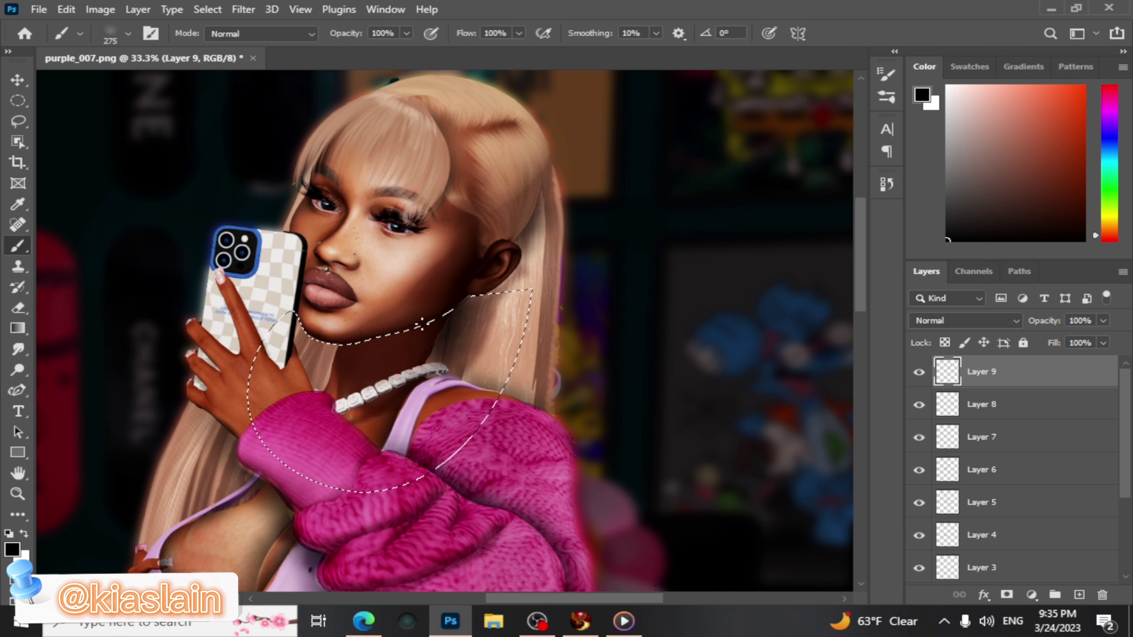
Zoom out, add Layer 10 for the jaw shadow, and zoom in on the jaw
{"action": "left_click", "coordinate": [18, 493]}
{"action": "left_click", "coordinate": [218, 266], "text": "alt"}
{"action": "left_click", "coordinate": [218, 265], "text": "alt"}
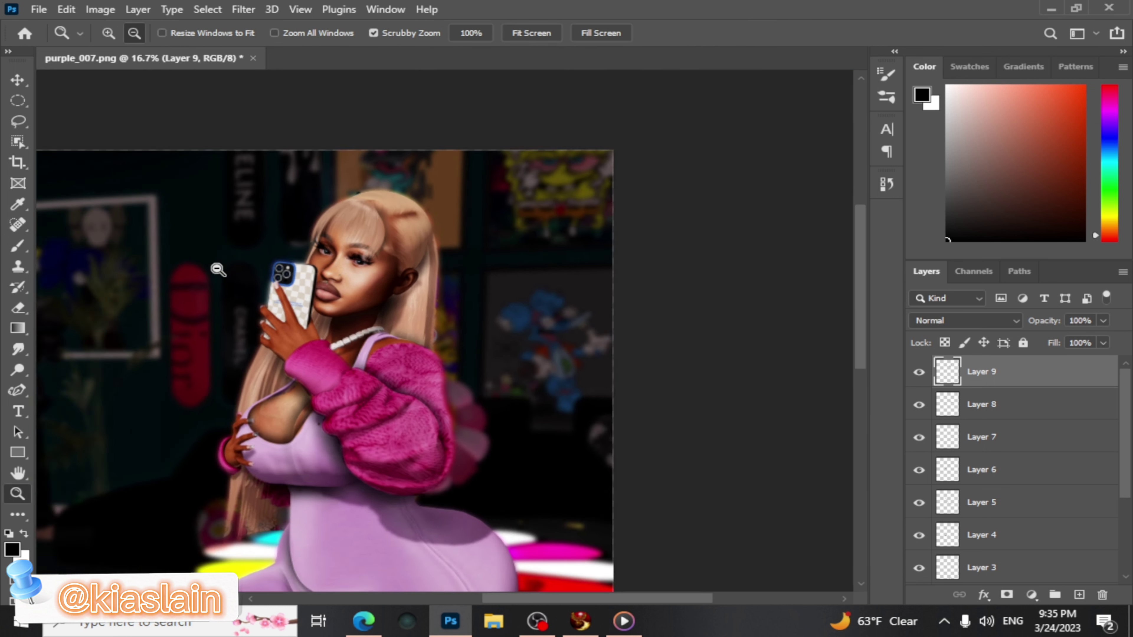
{"action": "left_click", "coordinate": [214, 264], "text": "alt"}
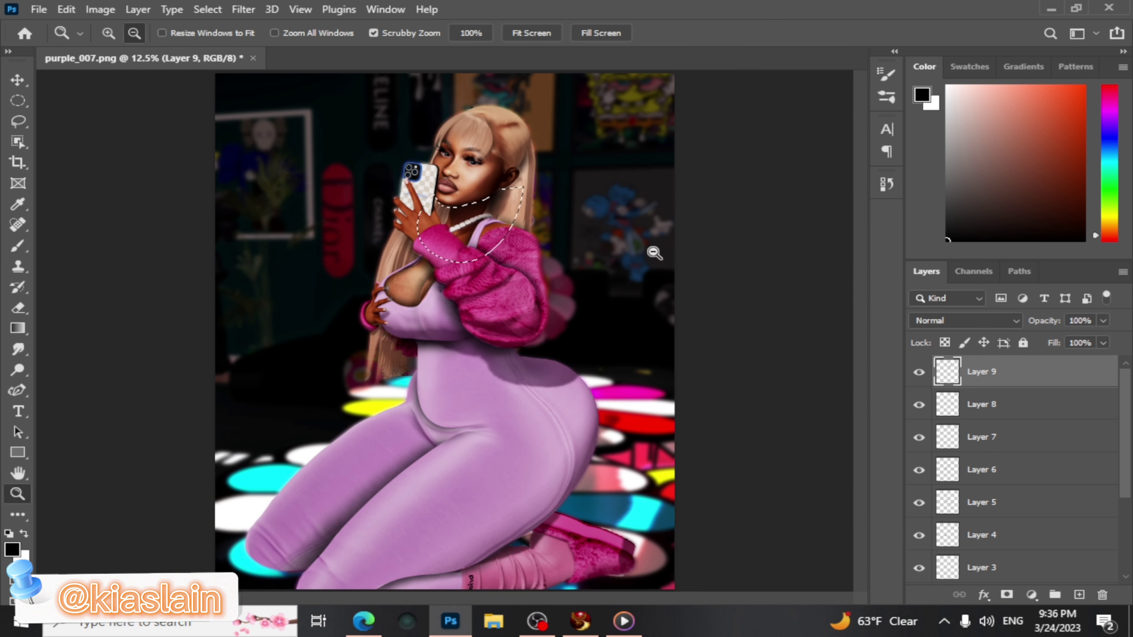
{"action": "key", "text": "ctrl+shift+alt+n"}
{"action": "left_click", "coordinate": [480, 127]}
{"action": "left_click", "coordinate": [480, 126]}
{"action": "left_click", "coordinate": [480, 126]}
Brush the jaw shadow on Layer 10, deselect, and make Layer 9 active
{"action": "key", "text": "b"}
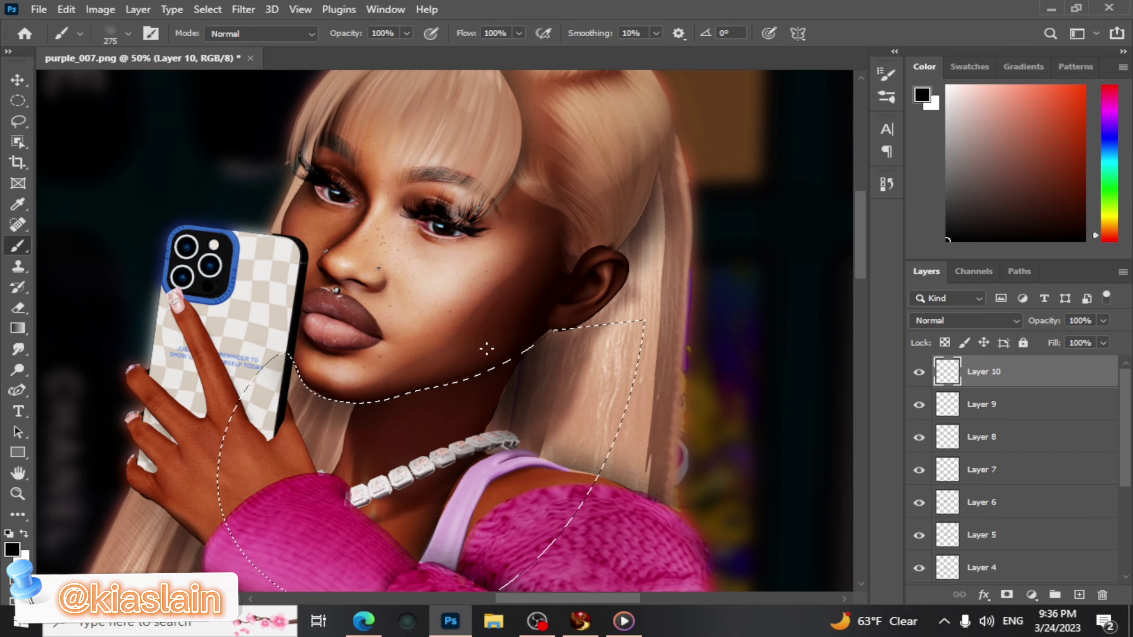
{"action": "key", "text": "ctrl+d"}
{"action": "left_click", "coordinate": [952, 406]}
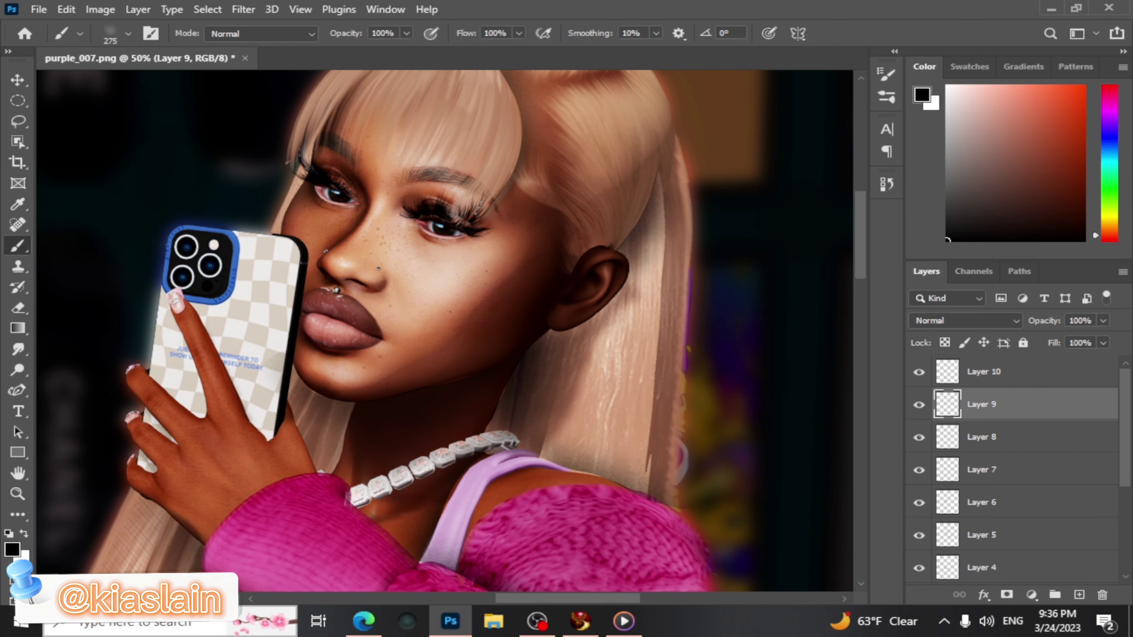
{"action": "key", "text": "z"}
{"action": "left_click", "coordinate": [765, 367], "text": "alt"}
{"action": "left_click", "coordinate": [765, 367], "text": "alt"}
{"action": "left_click", "coordinate": [765, 367], "text": "alt"}
Trace a teardrop selection beside the hair with the Freeform Pen and add Layer 11
{"action": "key", "text": "p"}
{"action": "mouse_move", "coordinate": [368, 162]}
{"action": "left_mouse_down"}
{"action": "mouse_move", "coordinate": [365, 308]}
{"action": "mouse_move", "coordinate": [449, 324]}
{"action": "left_mouse_up"}
{"action": "key", "text": "ctrl+Return"}
{"action": "left_click", "coordinate": [1079, 595]}
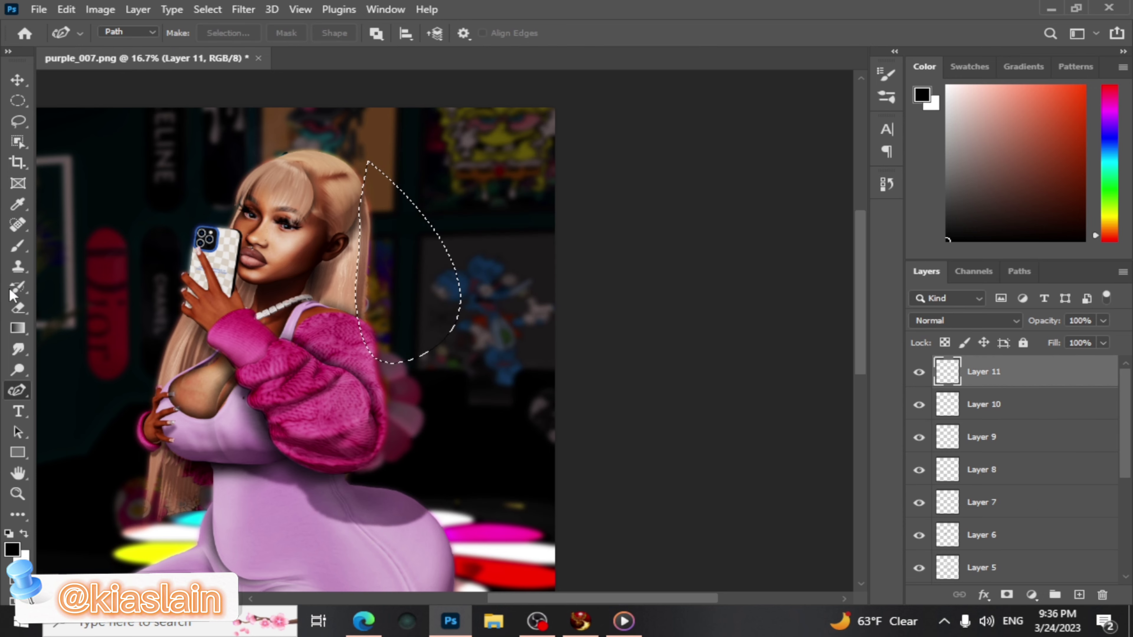
{"action": "key", "text": "b"}
{"action": "key", "text": "ctrl+d"}
On Layer 11, select the hair beside the arm, brush a soft shadow, and erase the excess
{"action": "key", "text": "p"}
{"action": "mouse_move", "coordinate": [222, 295]}
{"action": "left_mouse_down"}
{"action": "mouse_move", "coordinate": [185, 375]}
{"action": "mouse_move", "coordinate": [225, 298]}
{"action": "left_mouse_up"}
{"action": "right_click", "coordinate": [225, 298]}
{"action": "left_click", "coordinate": [249, 278]}
{"action": "left_click", "coordinate": [663, 150]}
{"action": "key", "text": "b"}
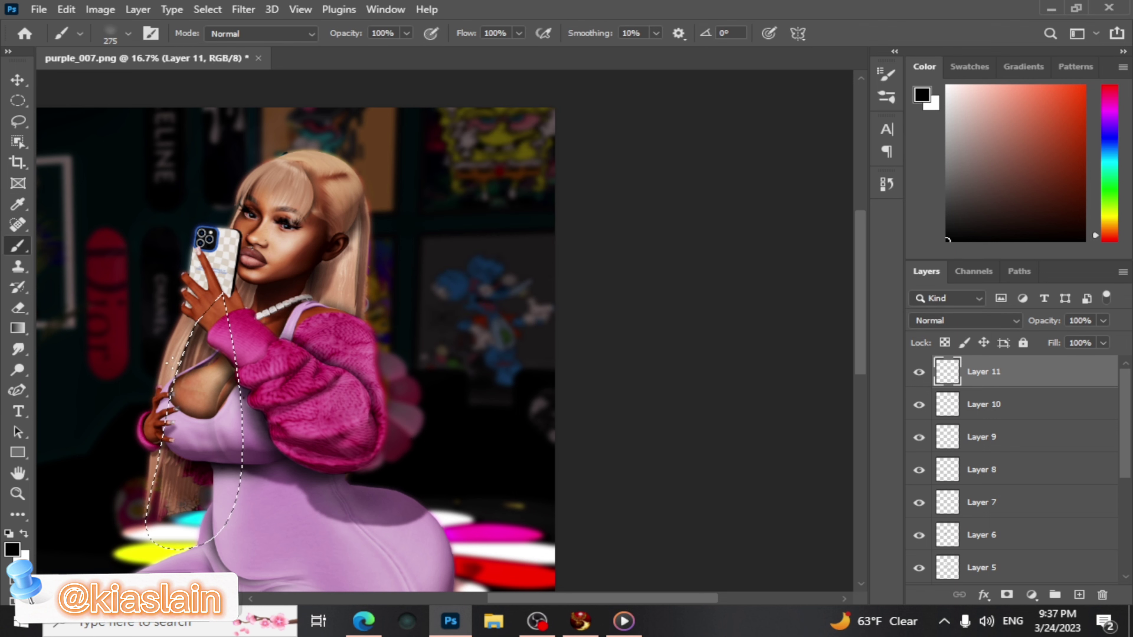
{"action": "key", "text": "ctrl+d"}
{"action": "key", "text": "e"}
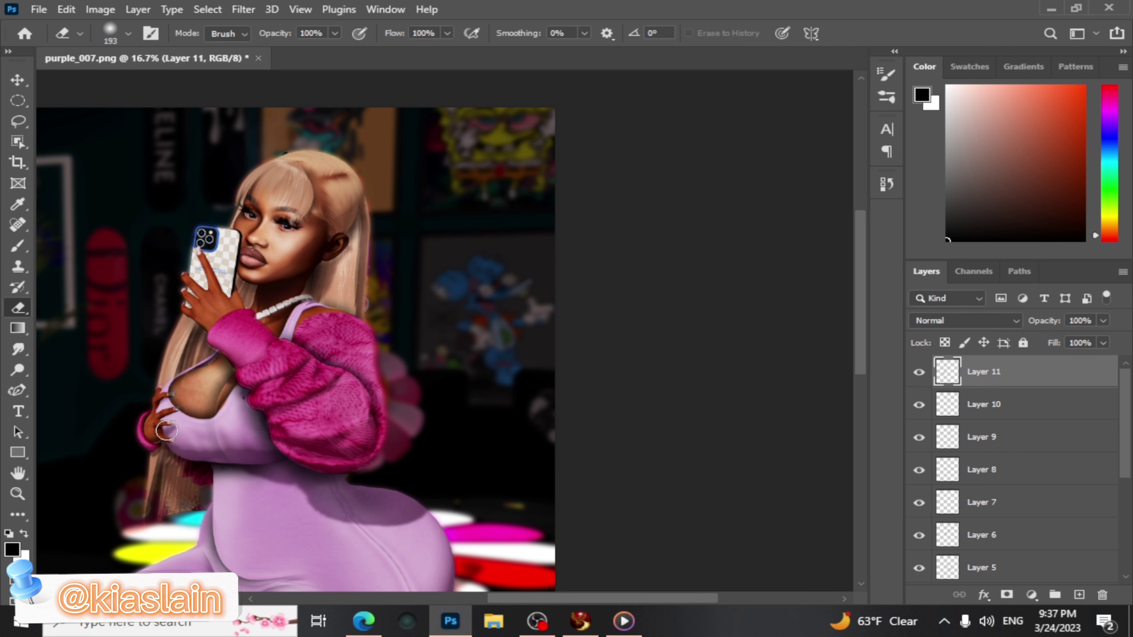
{"action": "key", "text": "z"}
{"action": "left_click", "coordinate": [191, 247], "text": "alt"}
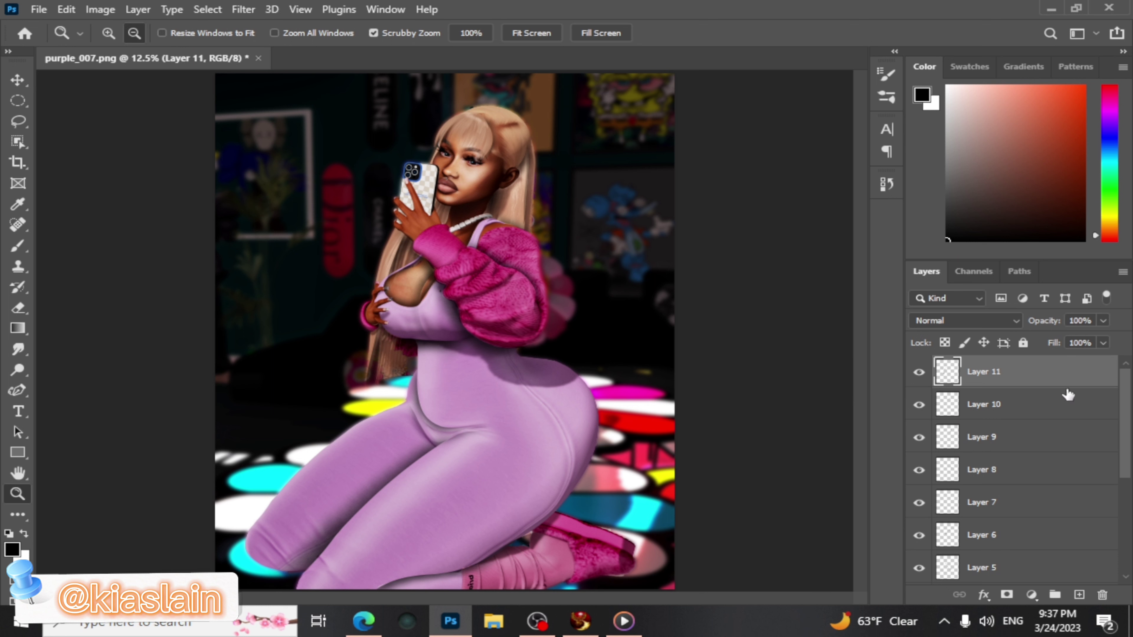
{"action": "scroll", "coordinate": [1127, 400], "scroll_direction": "down", "scroll_amount": 5}
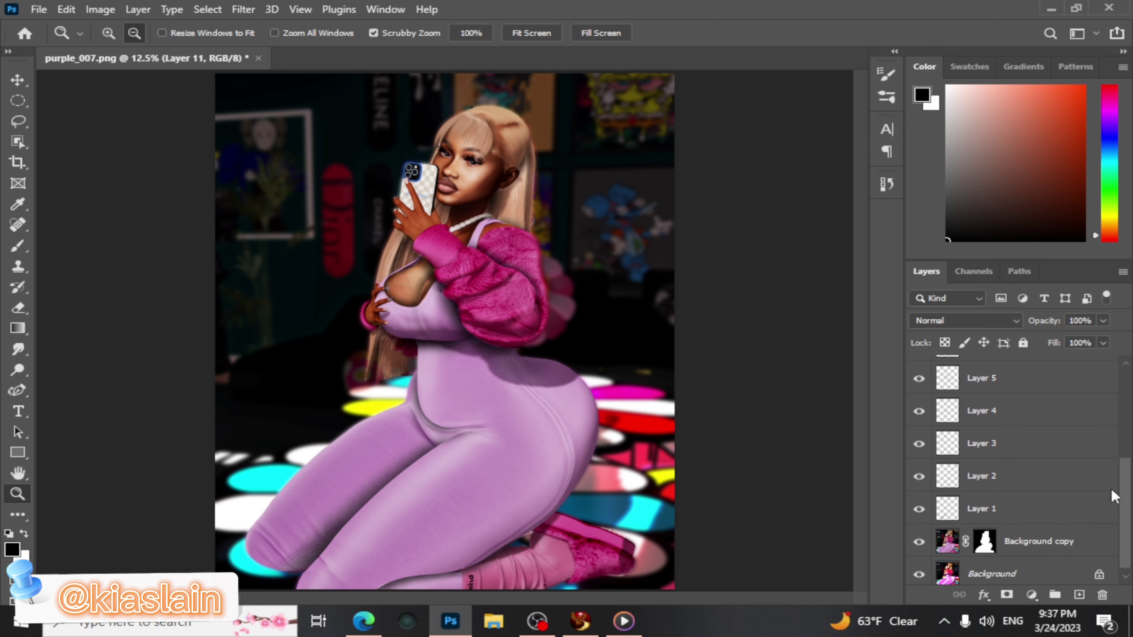
Hide the Background and merge the visible shadow layers into Layer 3
{"action": "left_click", "coordinate": [918, 568]}
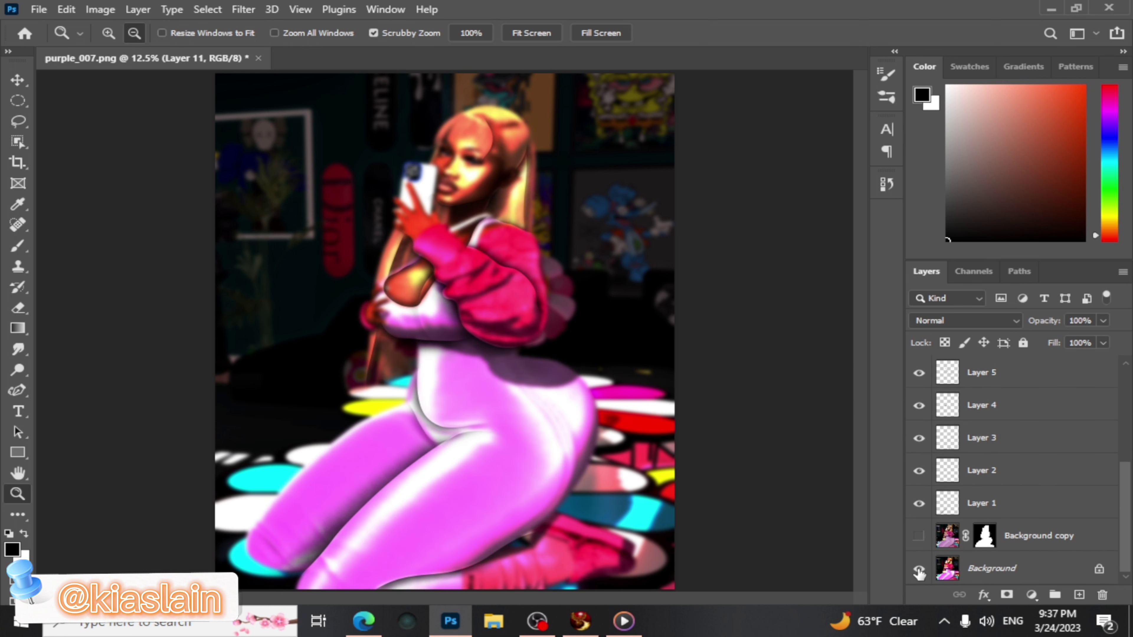
{"action": "left_click", "coordinate": [918, 503]}
{"action": "left_click", "coordinate": [918, 503]}
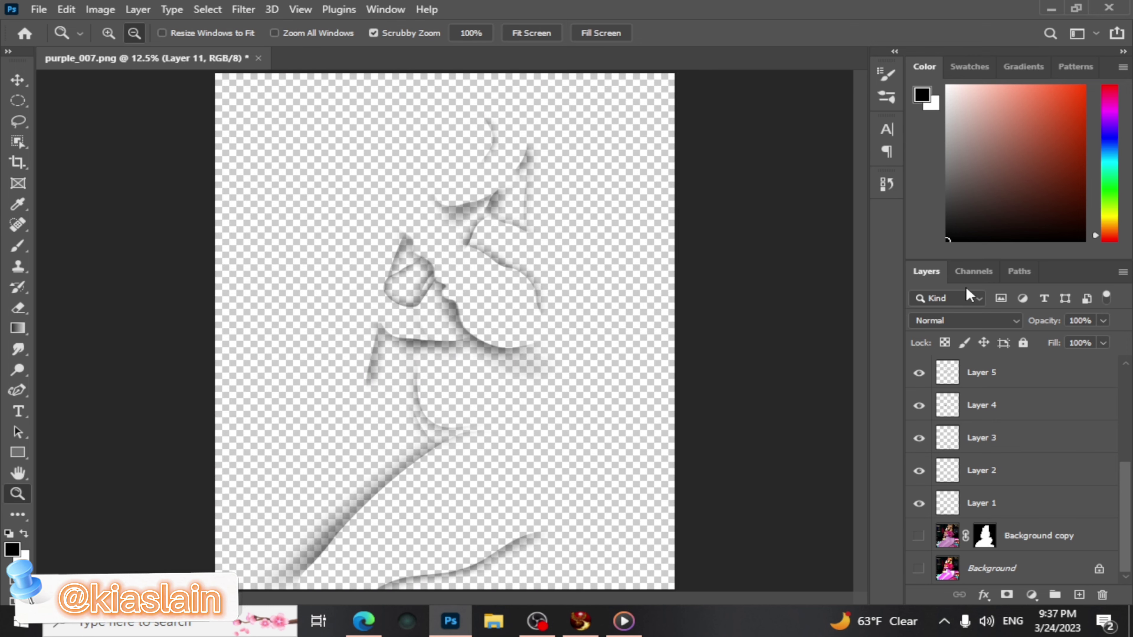
{"action": "right_click", "coordinate": [1015, 451]}
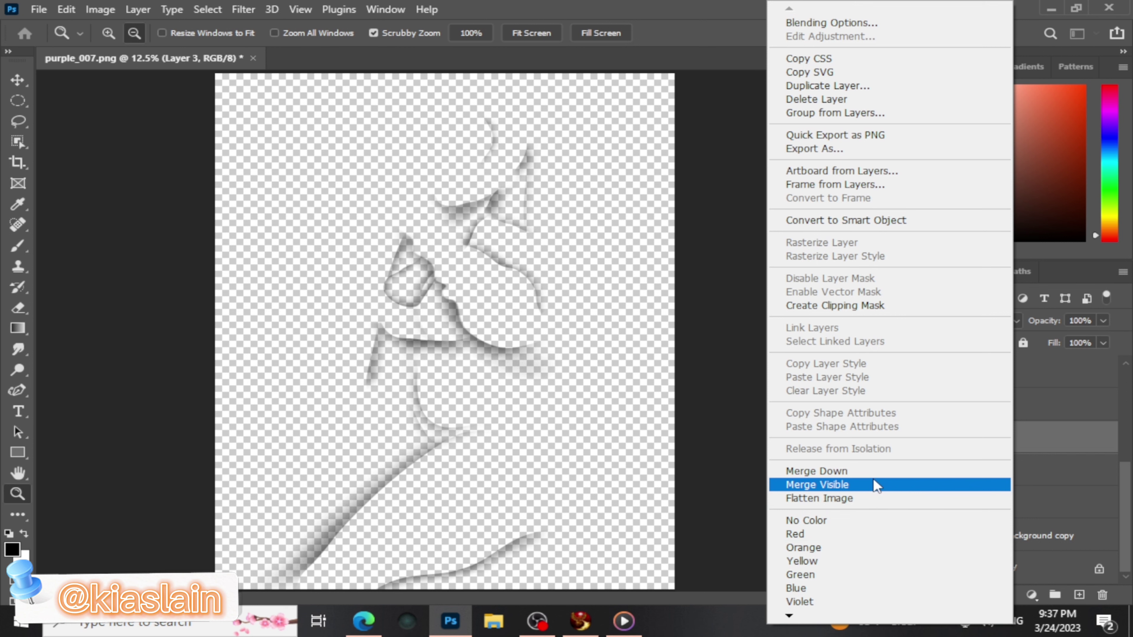
{"action": "left_click", "coordinate": [865, 485]}
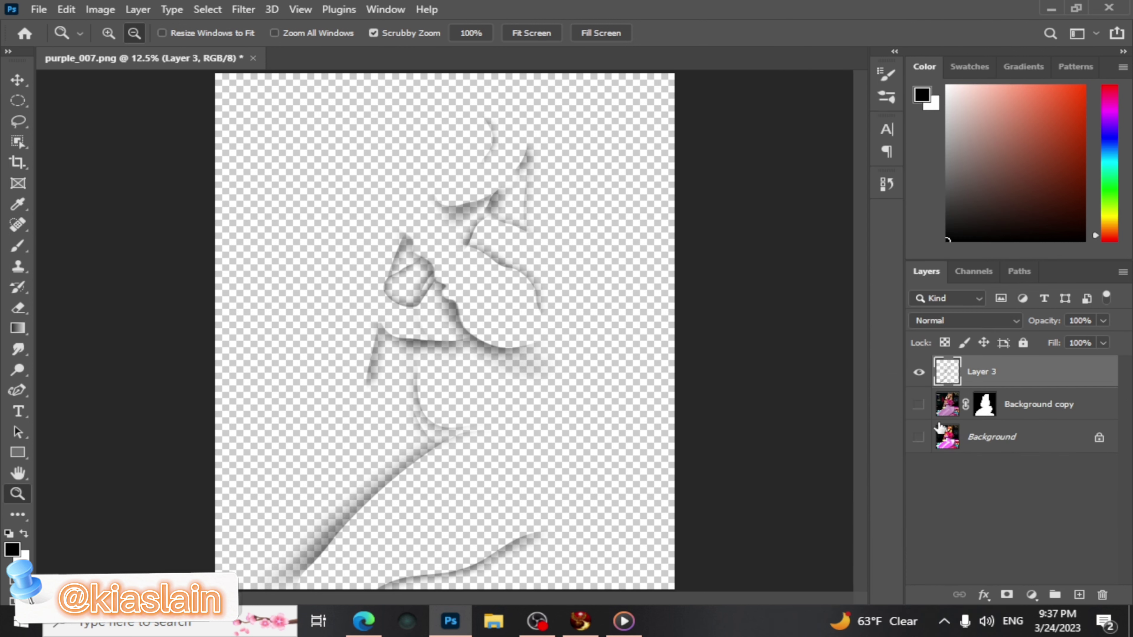
Show Background copy and Background again, toggling Layer 3 to compare the shadows
{"action": "left_click", "coordinate": [917, 404]}
{"action": "left_click", "coordinate": [919, 438]}
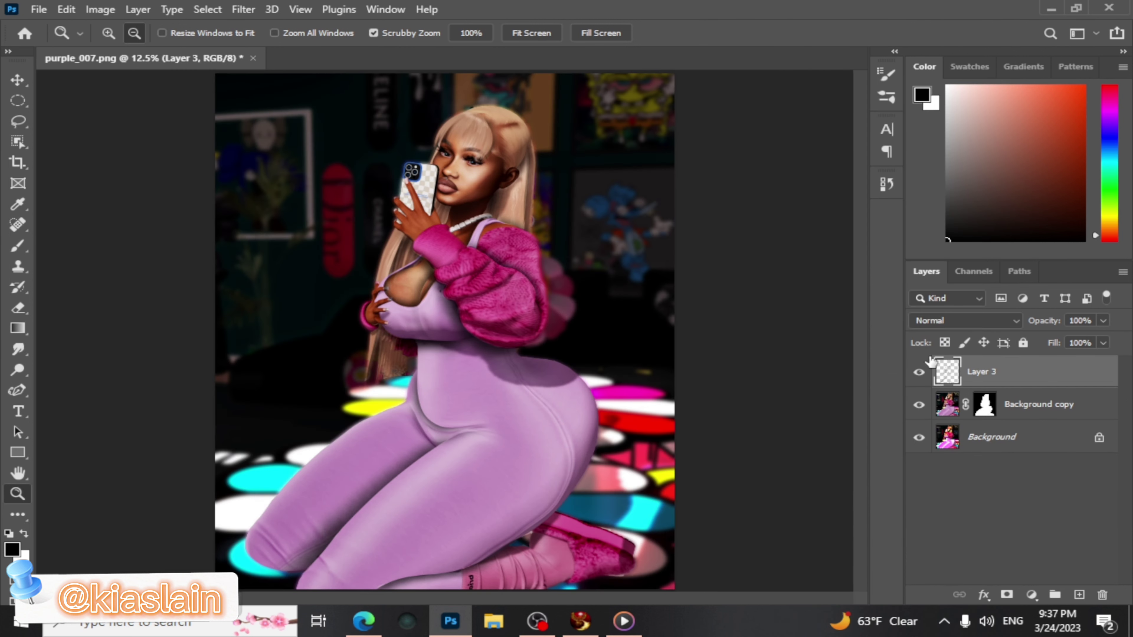
{"action": "left_click", "coordinate": [919, 372]}
{"action": "left_click", "coordinate": [919, 372]}
{"action": "left_click", "coordinate": [919, 372]}
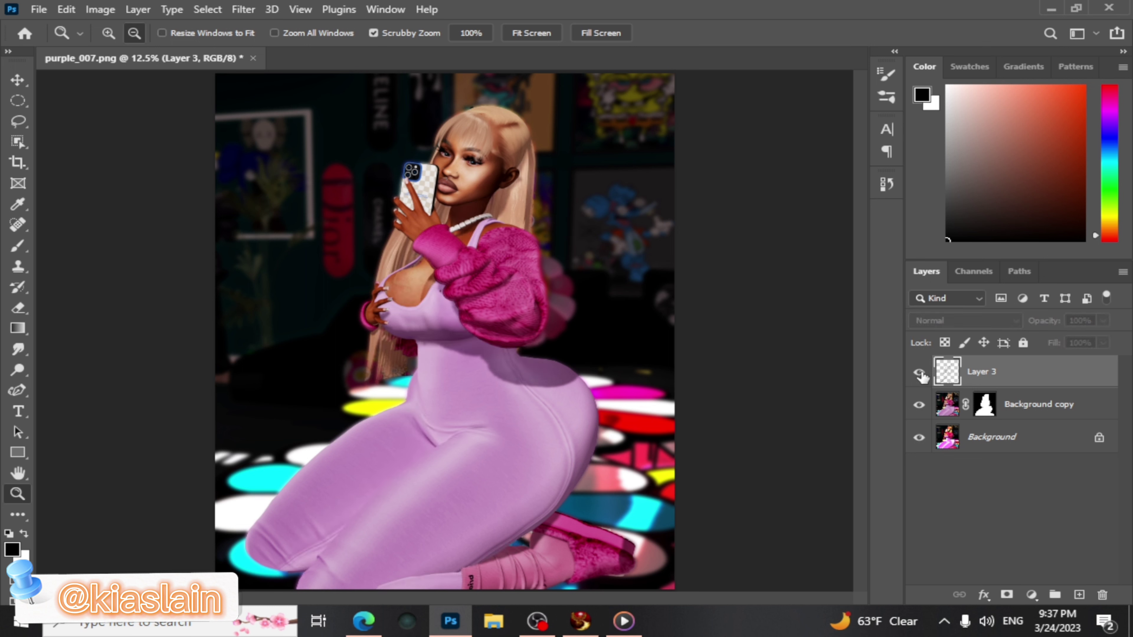
{"action": "left_click", "coordinate": [919, 372]}
{"action": "left_click", "coordinate": [919, 372]}
{"action": "left_click", "coordinate": [919, 372]}
{"action": "left_click", "coordinate": [918, 372]}
{"action": "left_click", "coordinate": [919, 373]}
{"action": "left_click", "coordinate": [919, 373]}
{"action": "left_click", "coordinate": [920, 375]}
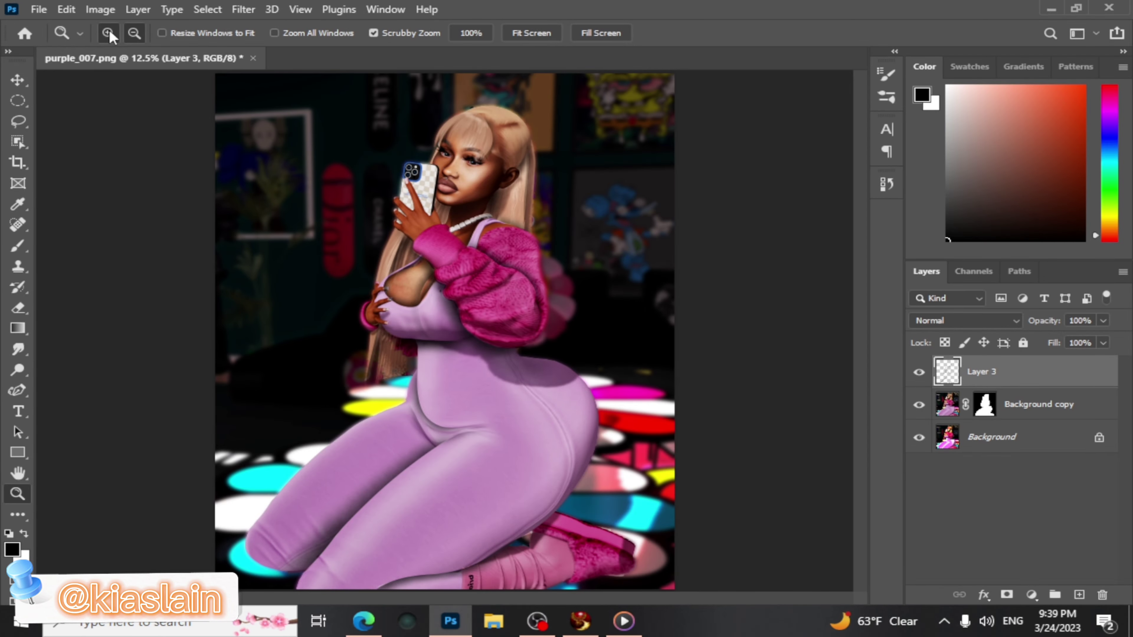
Zoom in on the face and add a new empty Layer 4
{"action": "left_click", "coordinate": [469, 146]}
{"action": "left_click", "coordinate": [466, 143]}
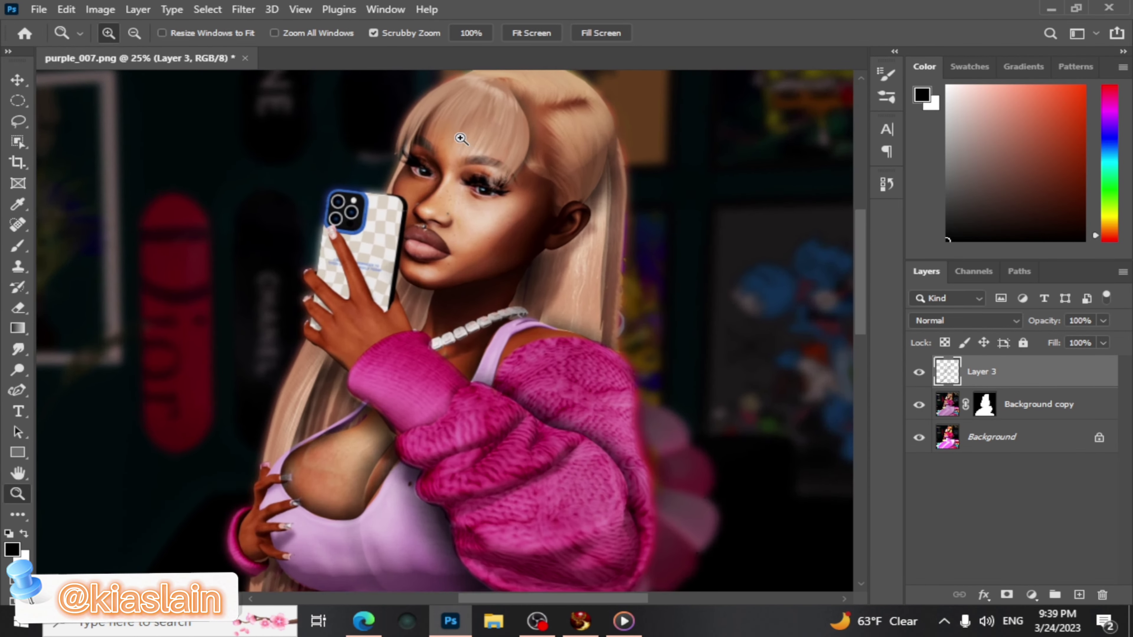
{"action": "left_click", "coordinate": [463, 142]}
{"action": "left_click", "coordinate": [515, 179]}
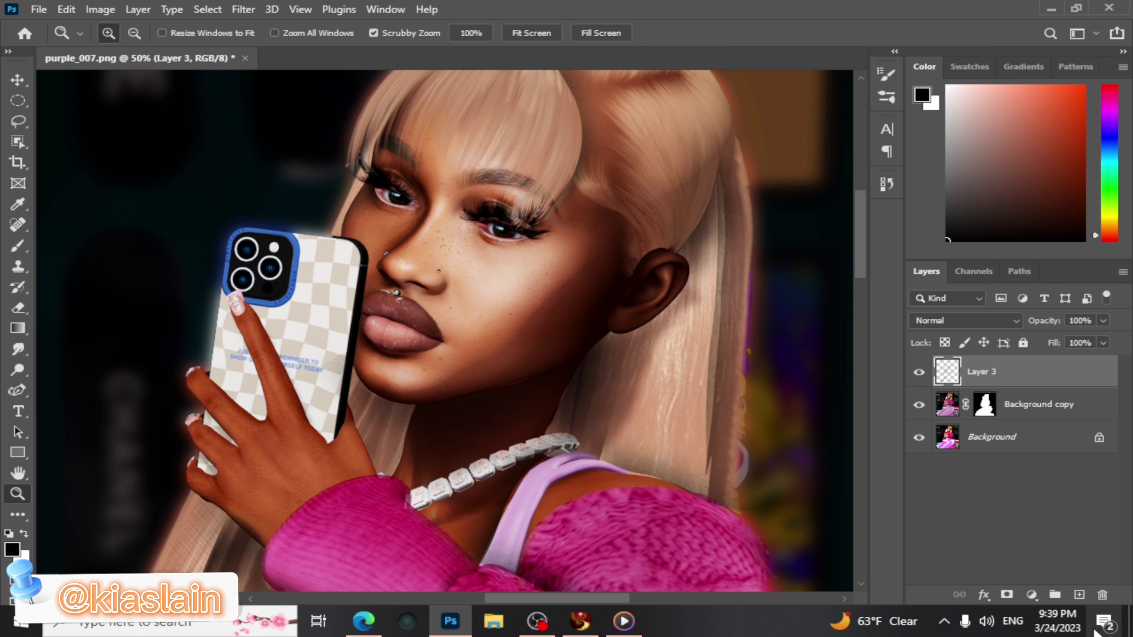
{"action": "left_click", "coordinate": [1078, 594]}
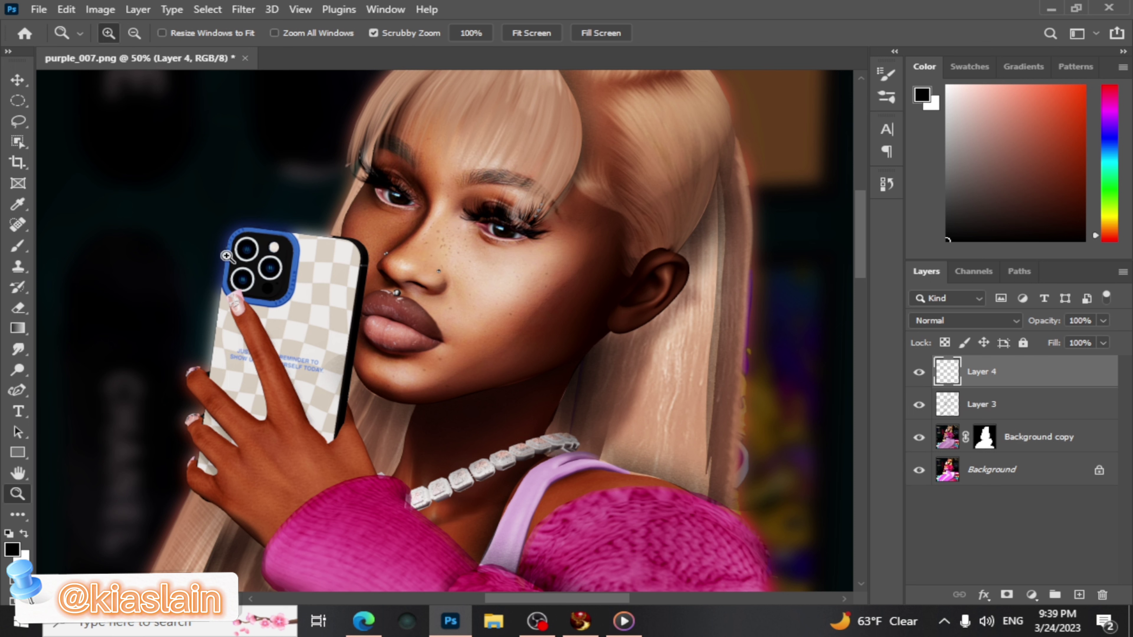
With the Curvature Pen, outline the face from the hairline down past the phone
{"action": "left_click", "coordinate": [16, 391]}
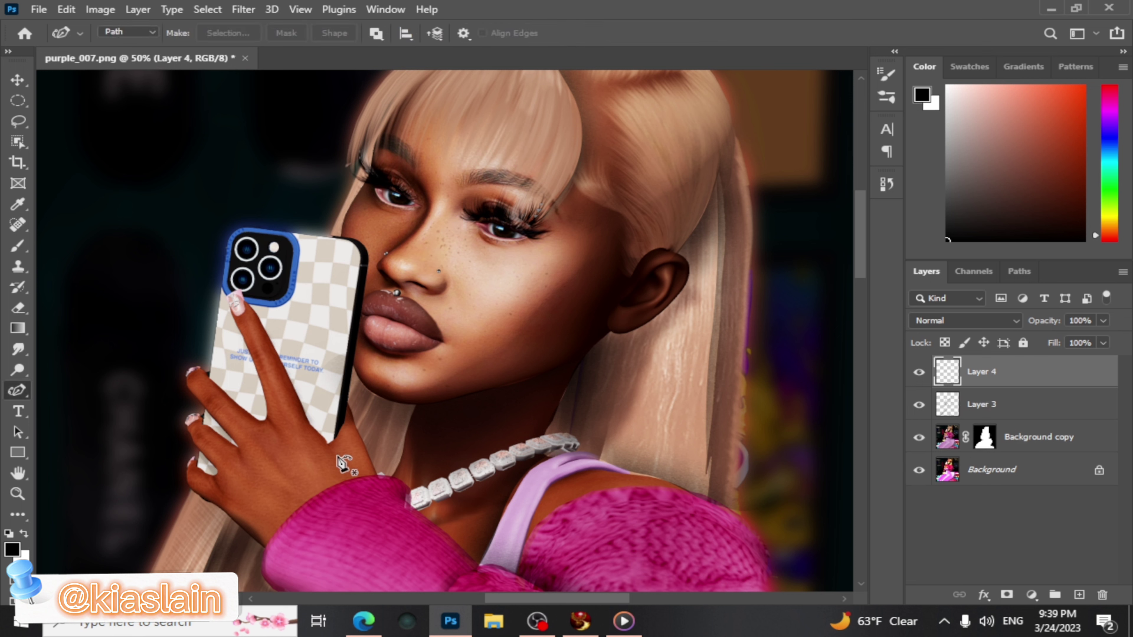
{"action": "left_click_drag", "start_coordinate": [863, 227], "coordinate": [861, 215]}
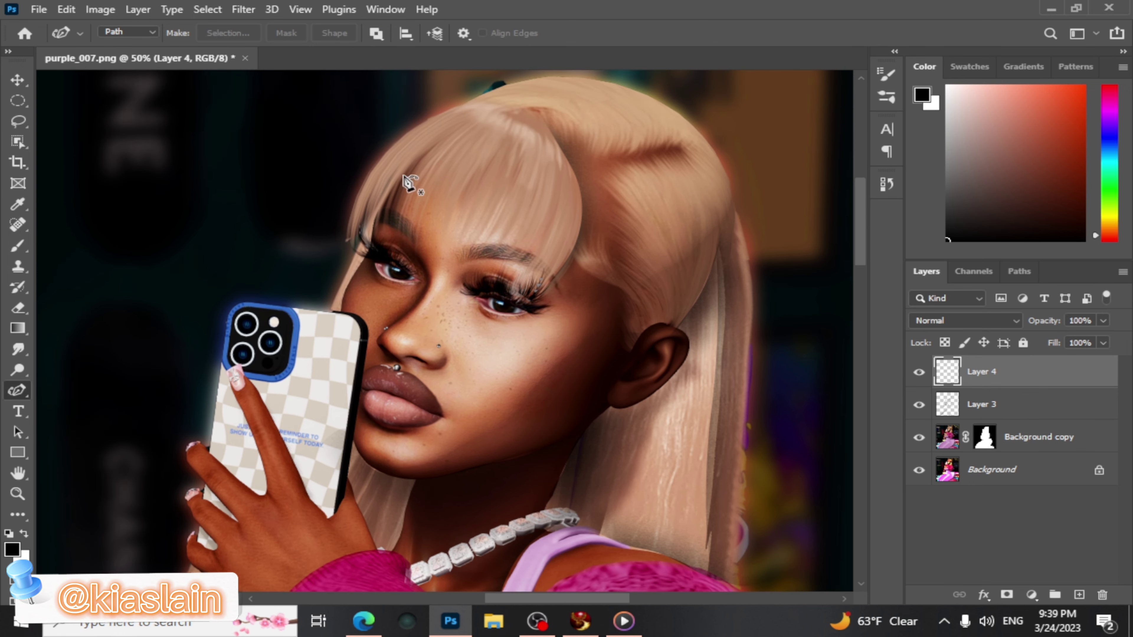
{"action": "left_click", "coordinate": [417, 161]}
{"action": "left_click", "coordinate": [369, 237]}
{"action": "left_click", "coordinate": [360, 265]}
{"action": "left_click", "coordinate": [339, 309]}
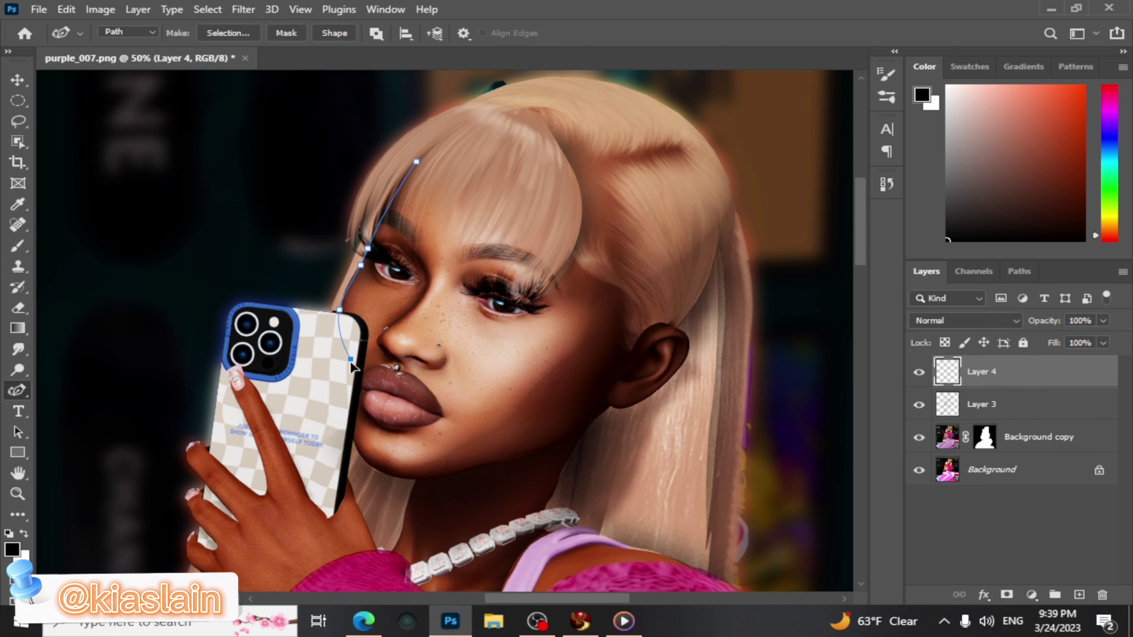
{"action": "left_click", "coordinate": [365, 489]}
{"action": "left_click", "coordinate": [384, 196]}
{"action": "left_click_drag", "start_coordinate": [340, 310], "coordinate": [348, 286]}
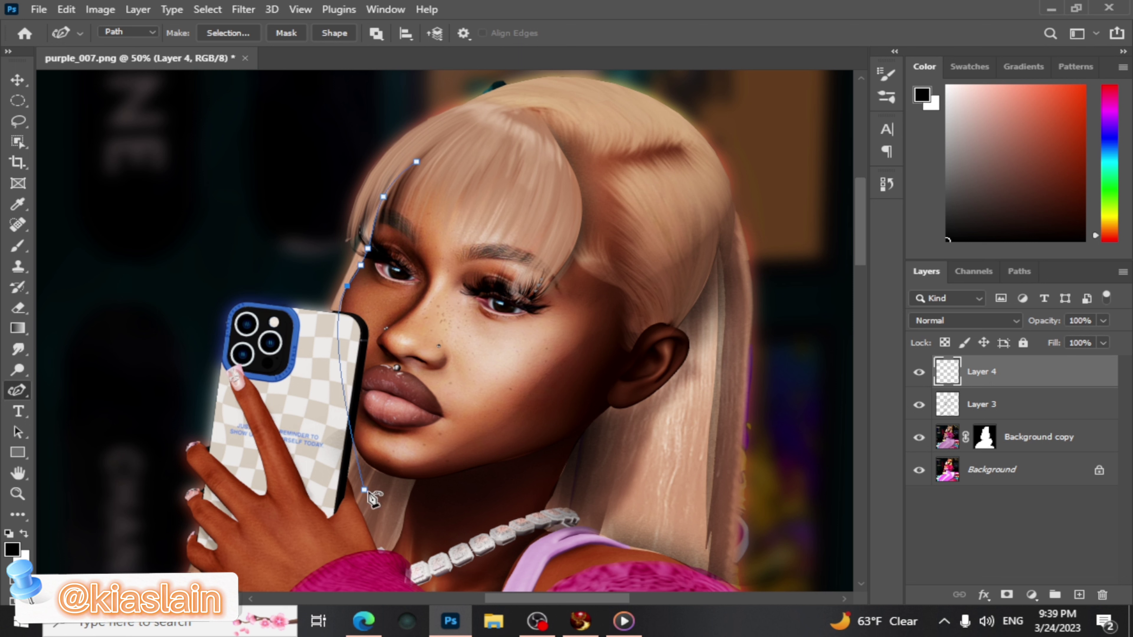
{"action": "left_click_drag", "start_coordinate": [364, 489], "coordinate": [354, 440]}
Continue the outline along the jawline to the ear and close it around the hair
{"action": "left_click", "coordinate": [365, 460]}
{"action": "left_click", "coordinate": [390, 475]}
{"action": "left_click", "coordinate": [432, 478]}
{"action": "left_click", "coordinate": [480, 468]}
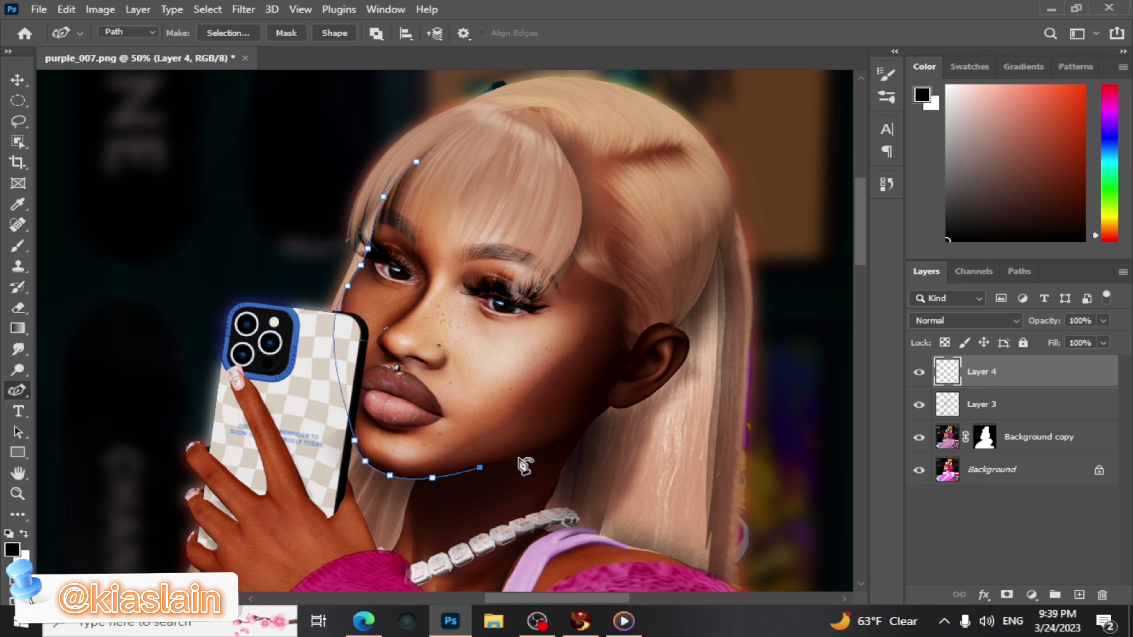
{"action": "left_click", "coordinate": [521, 458]}
{"action": "left_click", "coordinate": [573, 434]}
{"action": "left_click", "coordinate": [607, 406]}
{"action": "left_click", "coordinate": [684, 315]}
{"action": "left_click", "coordinate": [712, 243]}
{"action": "left_click", "coordinate": [598, 120]}
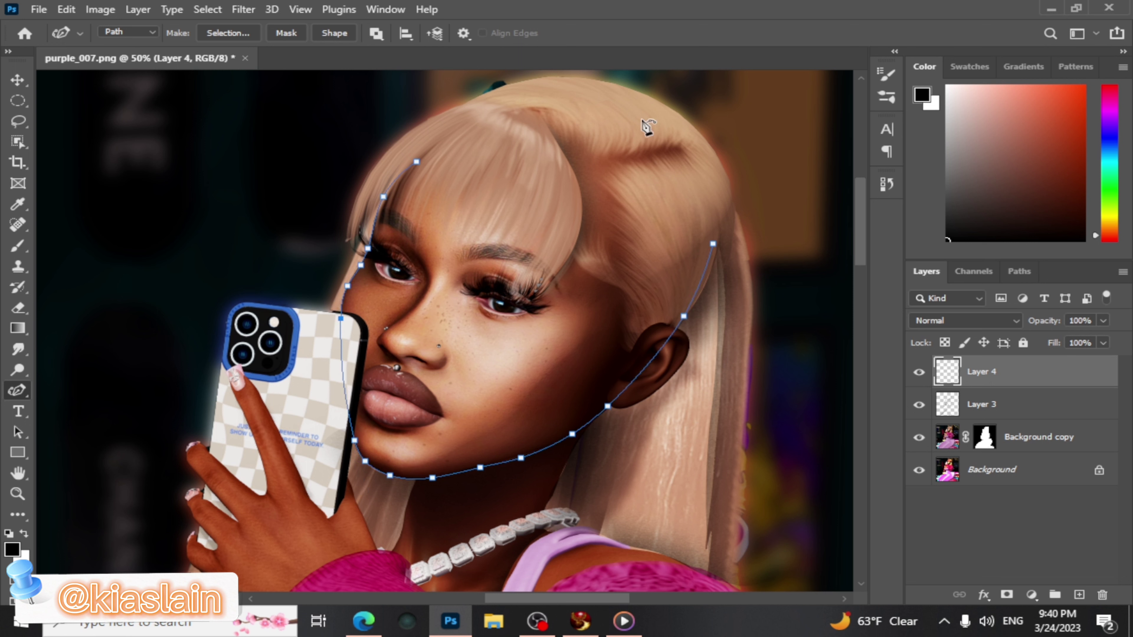
Turn the face outline into a selection with 0 px feather and set white as foreground
{"action": "right_click", "coordinate": [494, 179]}
{"action": "left_click", "coordinate": [575, 246]}
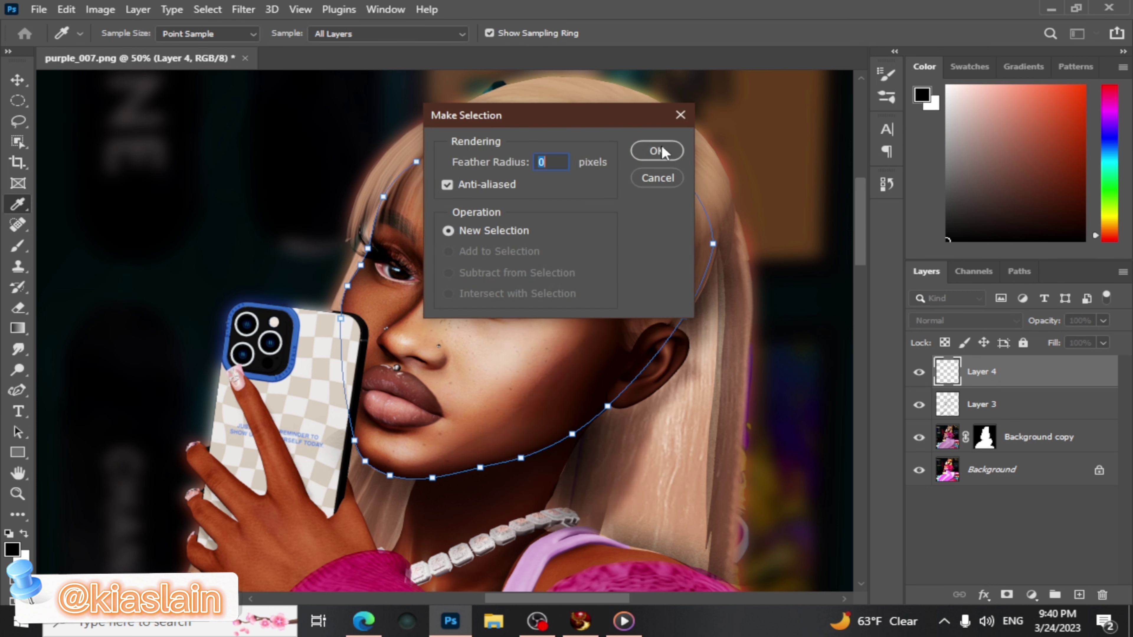
{"action": "left_click", "coordinate": [662, 152]}
{"action": "key", "text": "x"}
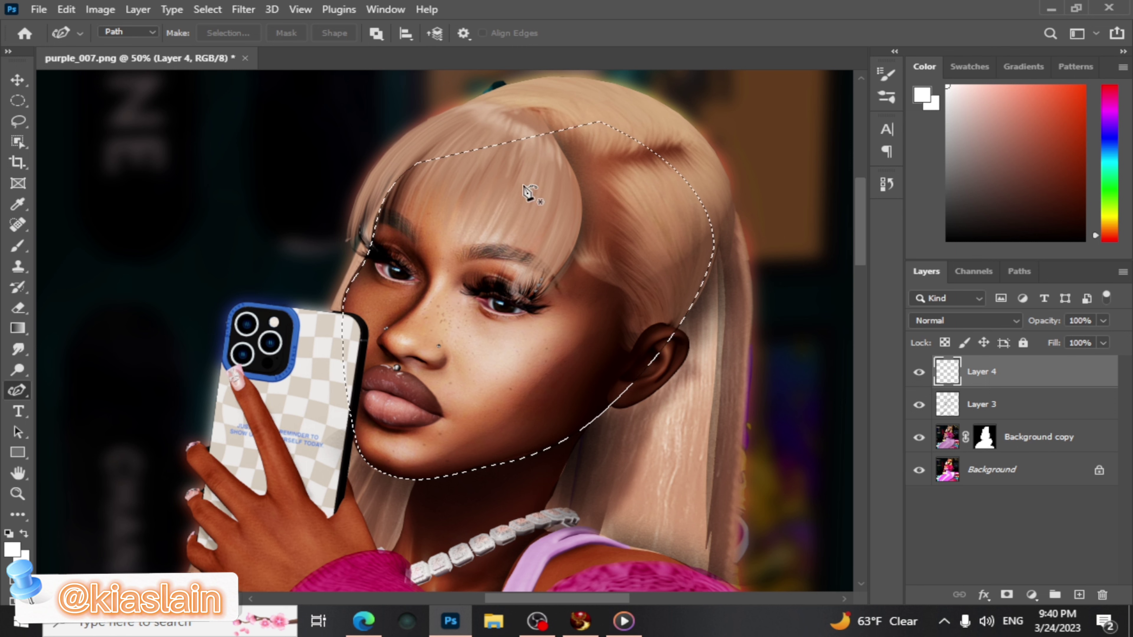
Give Layer 3 a red colour label and toggle its shadows to compare
{"action": "right_click", "coordinate": [990, 405]}
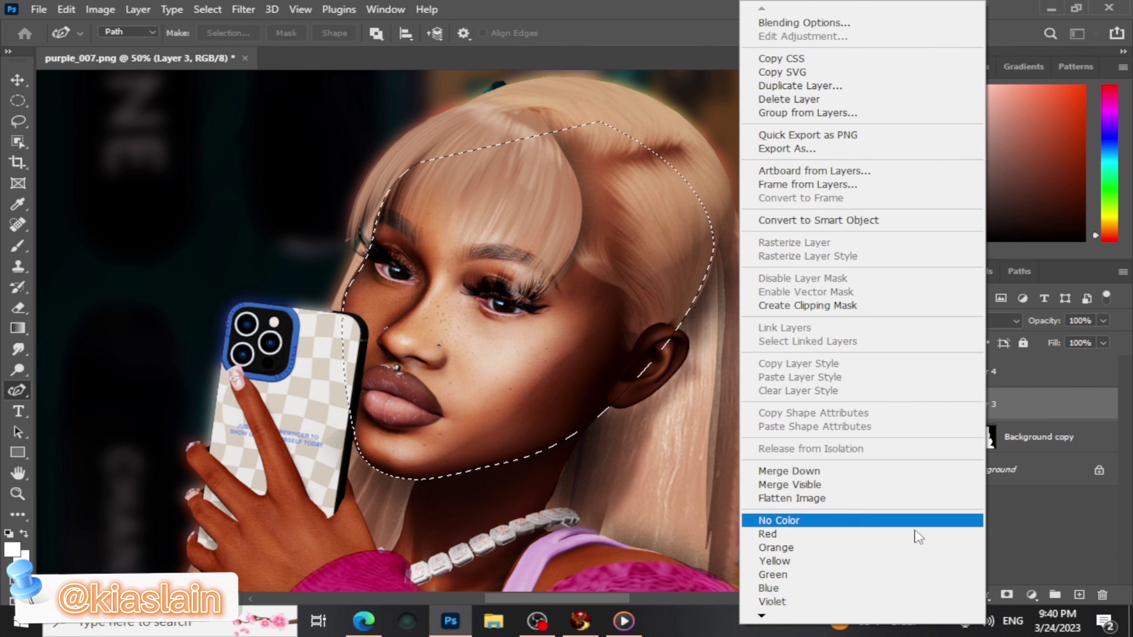
{"action": "left_click", "coordinate": [770, 534]}
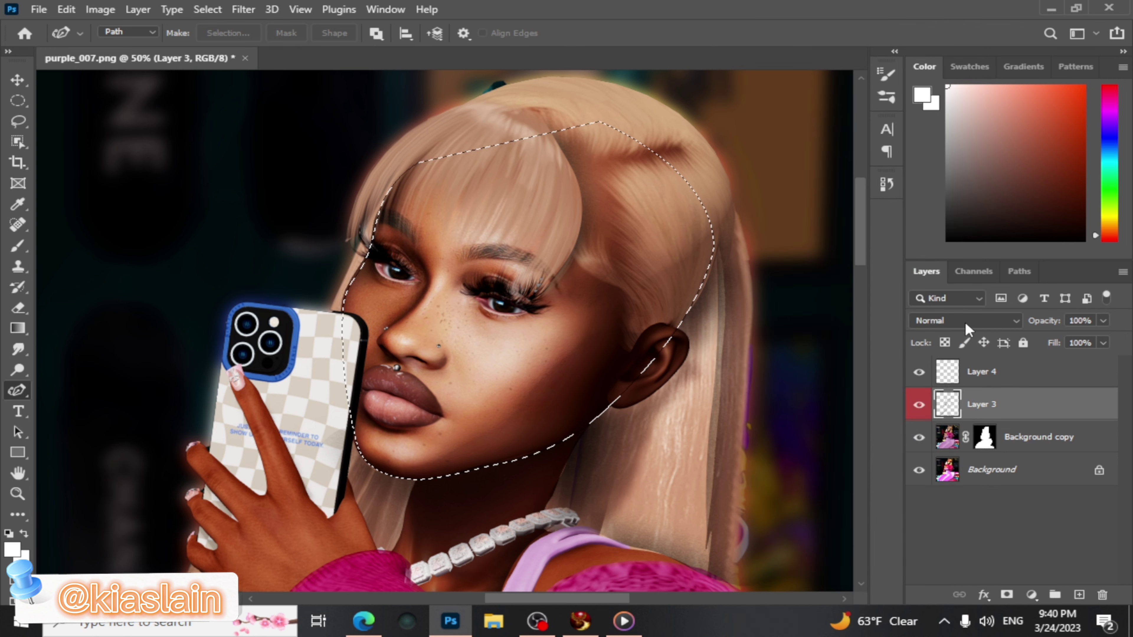
{"action": "left_click", "coordinate": [918, 405]}
{"action": "left_click", "coordinate": [918, 406]}
{"action": "left_click", "coordinate": [917, 407]}
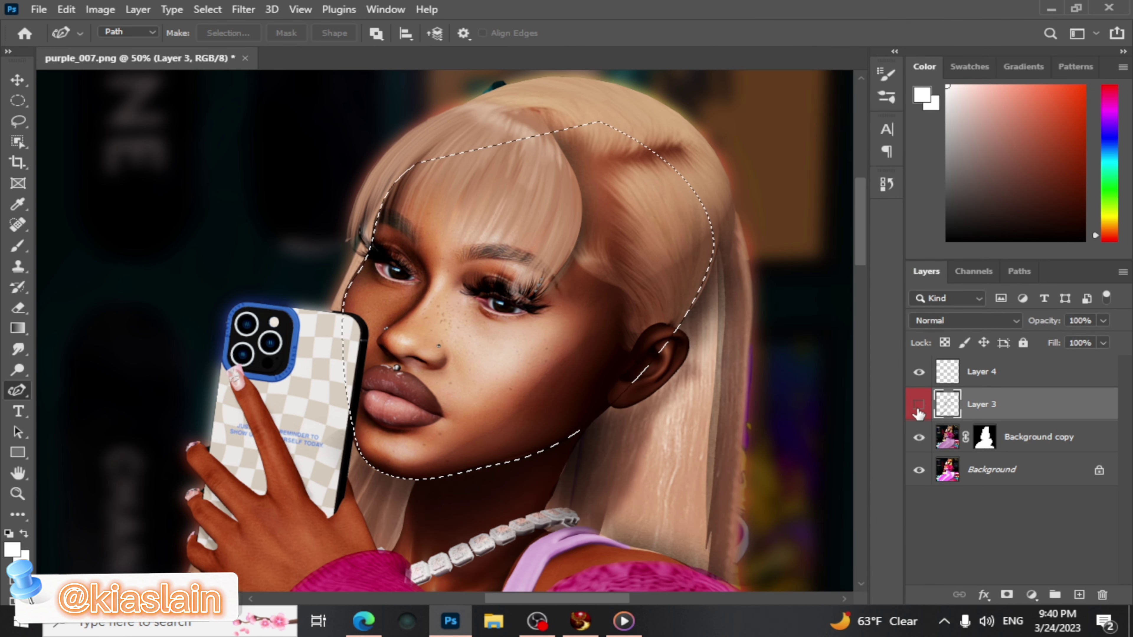
{"action": "left_click", "coordinate": [919, 405]}
Select Layer 4 and set the Brush tool to 81 px
{"action": "left_click", "coordinate": [982, 376]}
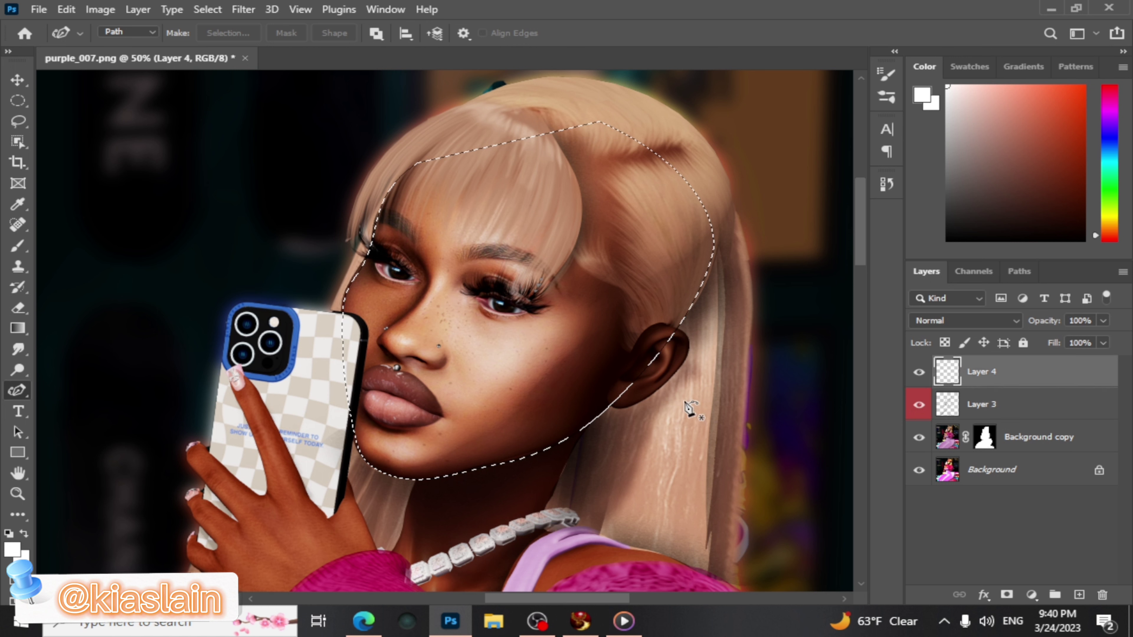
{"action": "left_click", "coordinate": [16, 250]}
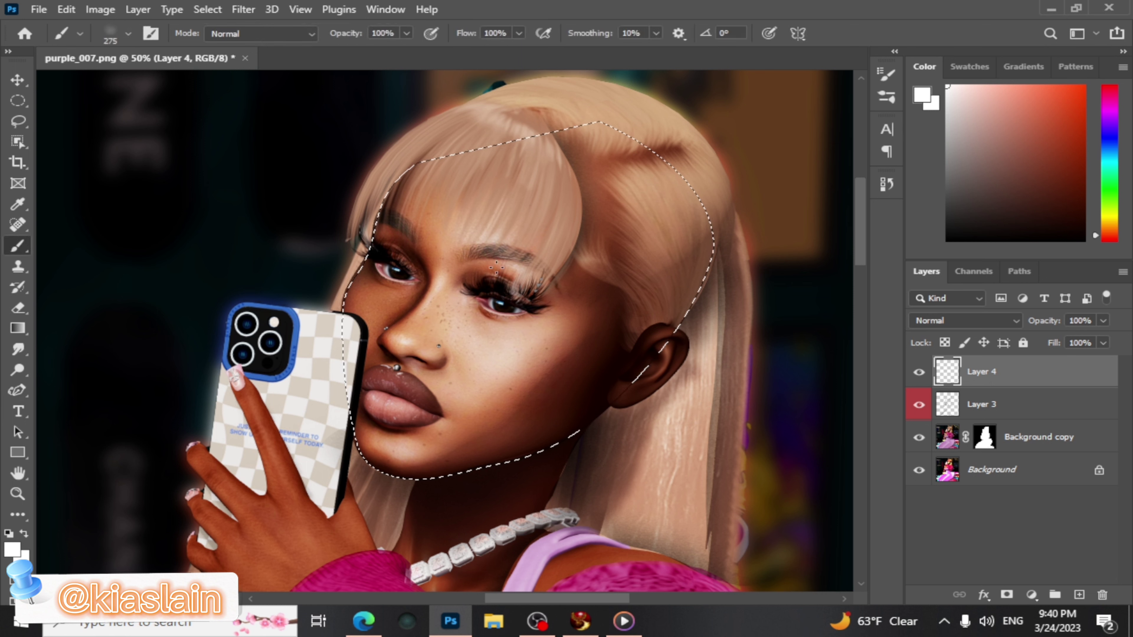
{"action": "left_click", "coordinate": [128, 35]}
{"action": "left_click_drag", "start_coordinate": [174, 86], "coordinate": [164, 88]}
{"action": "key", "text": "Return"}
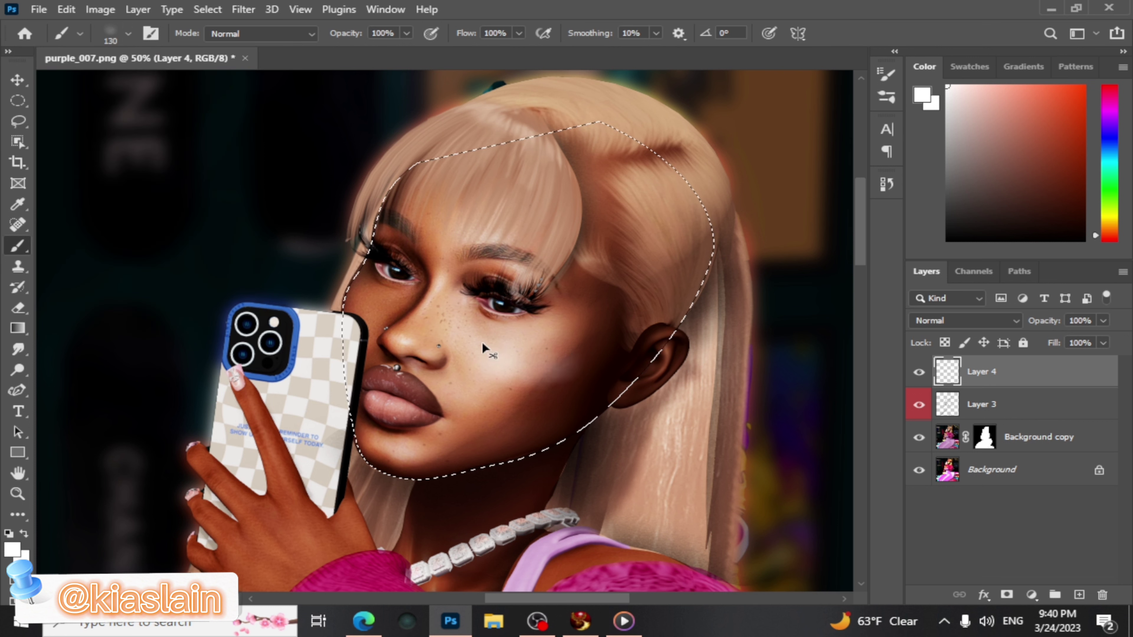
{"action": "left_click", "coordinate": [128, 34]}
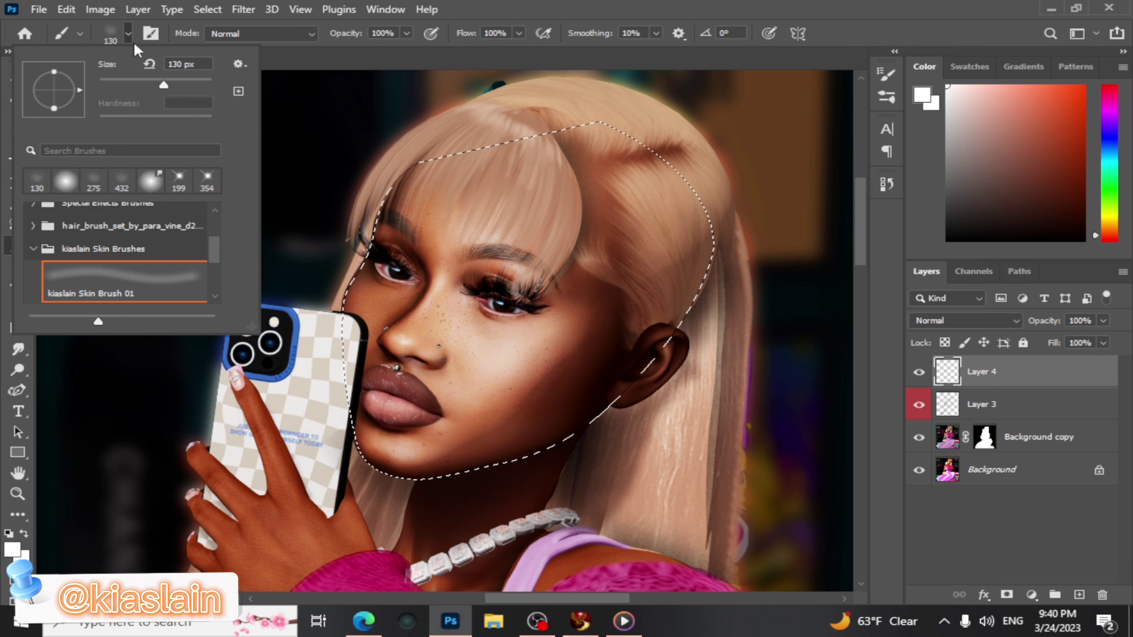
{"action": "left_click_drag", "start_coordinate": [149, 87], "coordinate": [144, 85]}
Try white highlight strokes on the cheek, then undo them
{"action": "left_click", "coordinate": [510, 348]}
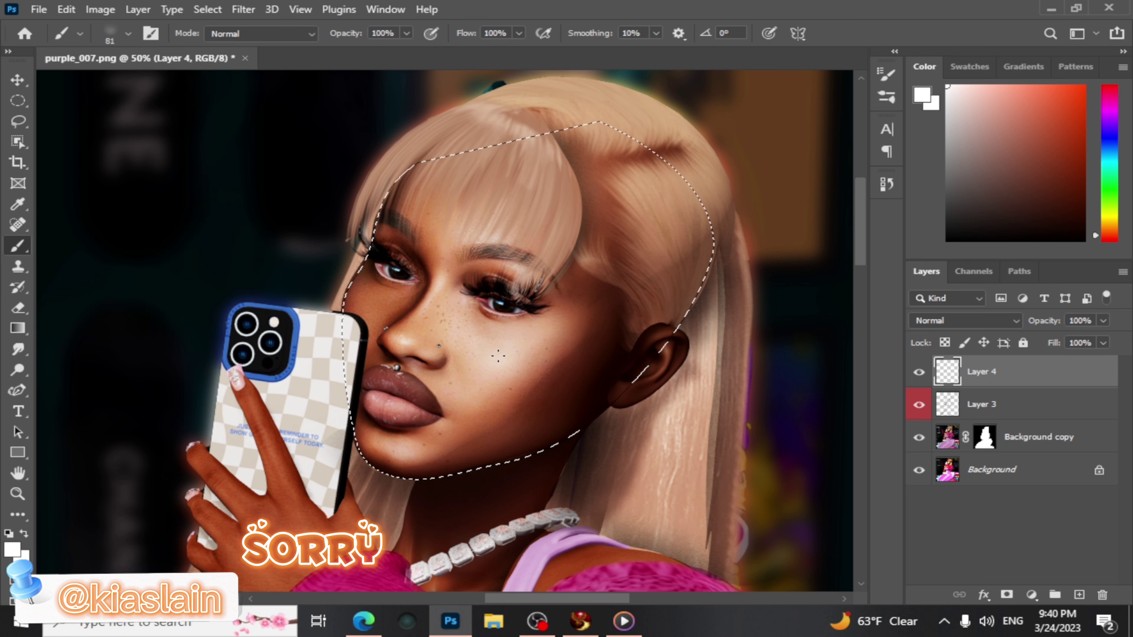
{"action": "mouse_move", "coordinate": [510, 350]}
{"action": "left_mouse_down"}
{"action": "mouse_move", "coordinate": [524, 365]}
{"action": "mouse_move", "coordinate": [551, 370]}
{"action": "mouse_move", "coordinate": [546, 358]}
{"action": "left_mouse_up"}
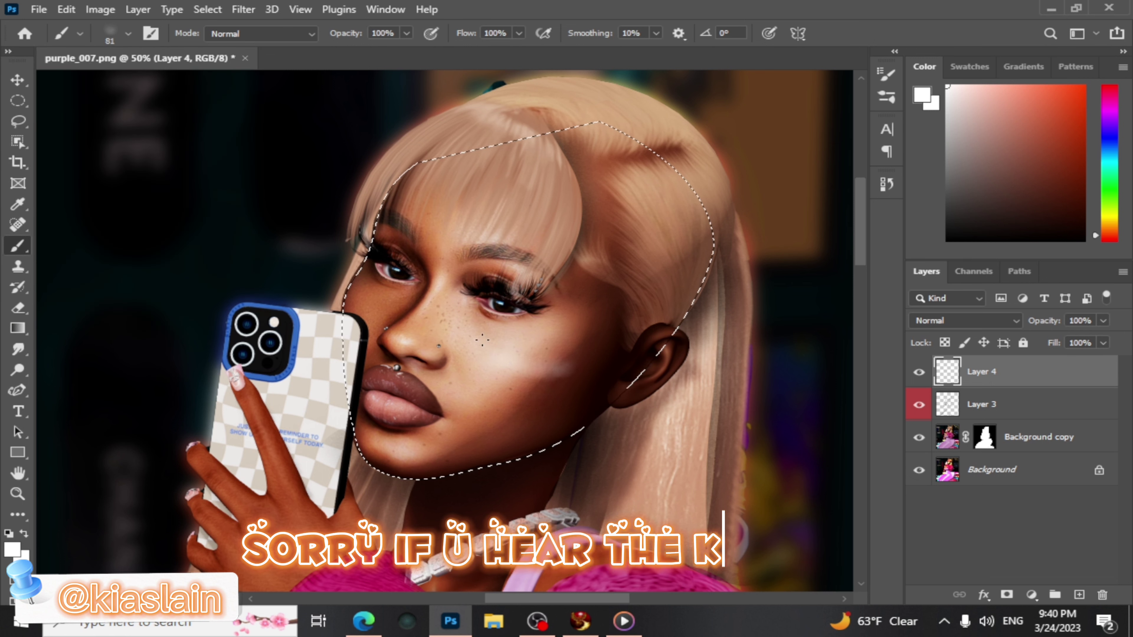
{"action": "key", "text": "ctrl+z"}
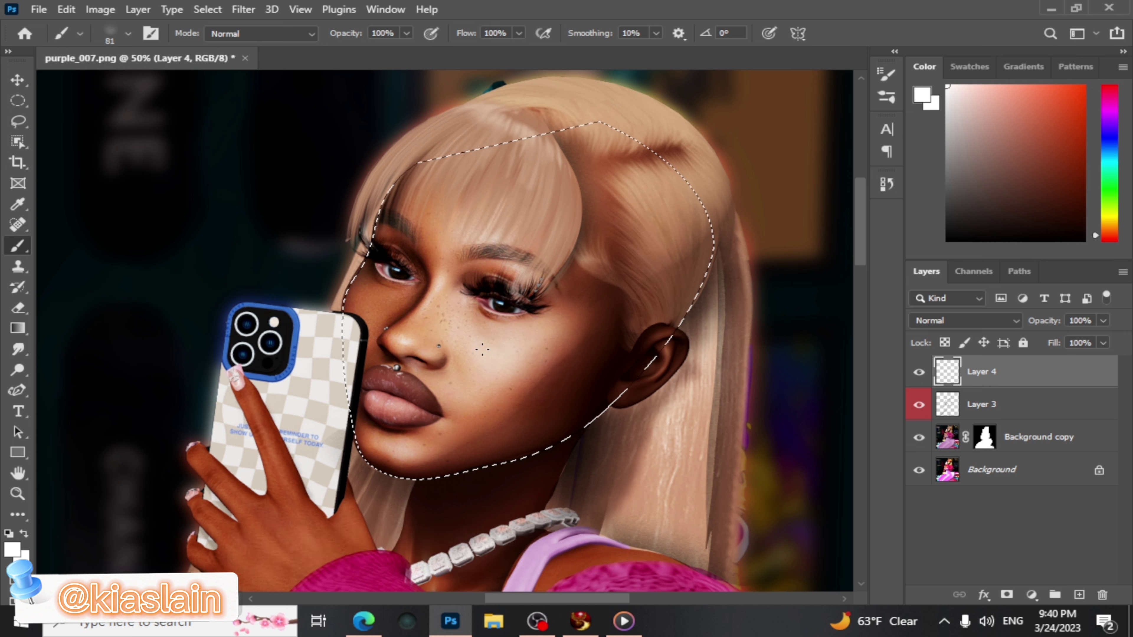
{"action": "mouse_move", "coordinate": [513, 362]}
{"action": "left_mouse_down"}
{"action": "mouse_move", "coordinate": [540, 362]}
{"action": "mouse_move", "coordinate": [529, 349]}
{"action": "left_mouse_up"}
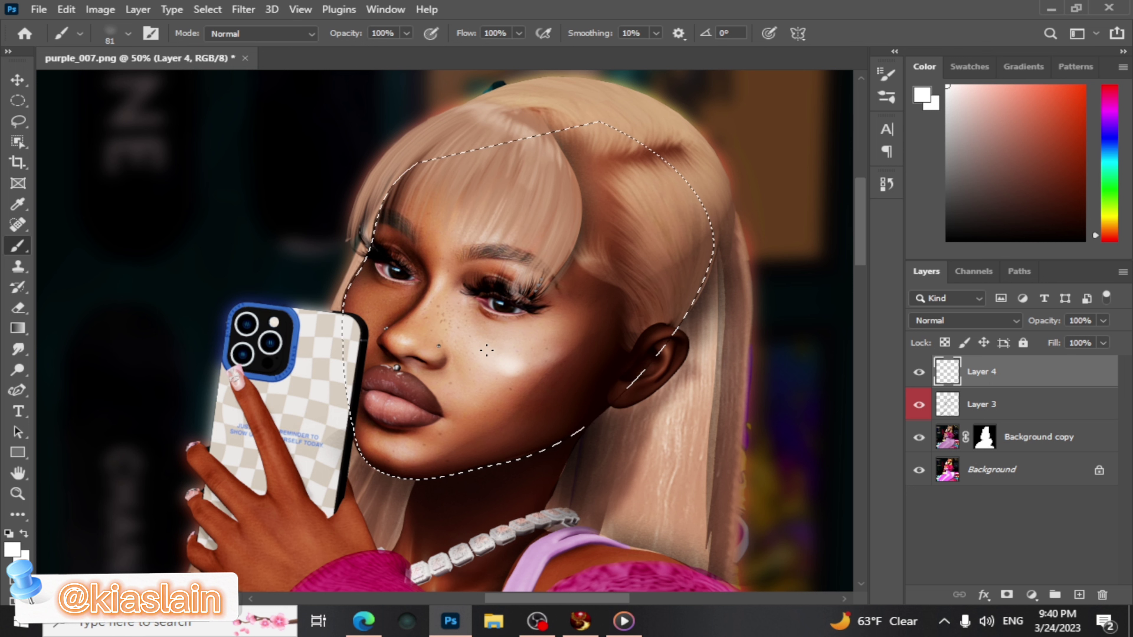
{"action": "left_click_drag", "start_coordinate": [507, 362], "coordinate": [551, 354]}
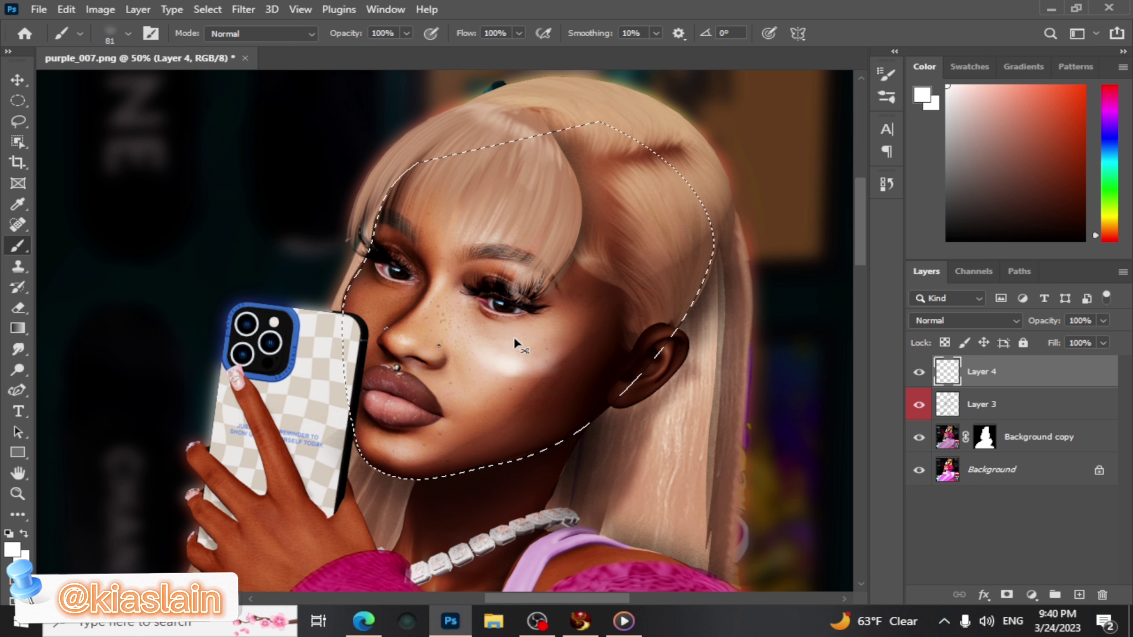
{"action": "key", "text": "ctrl+z"}
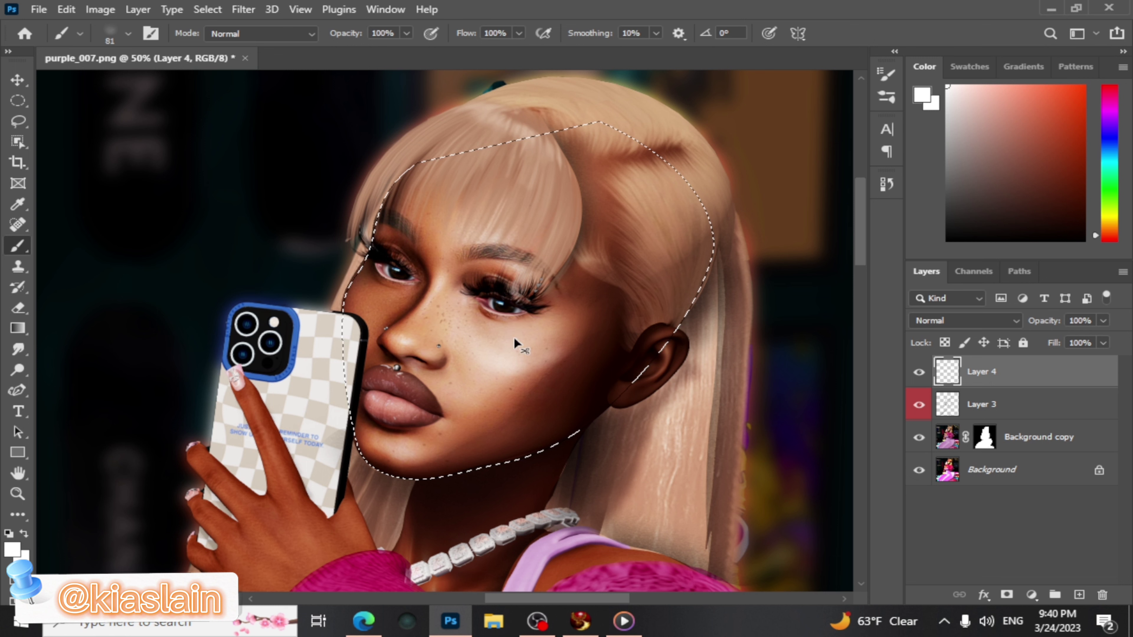
{"action": "key", "text": "ctrl+z"}
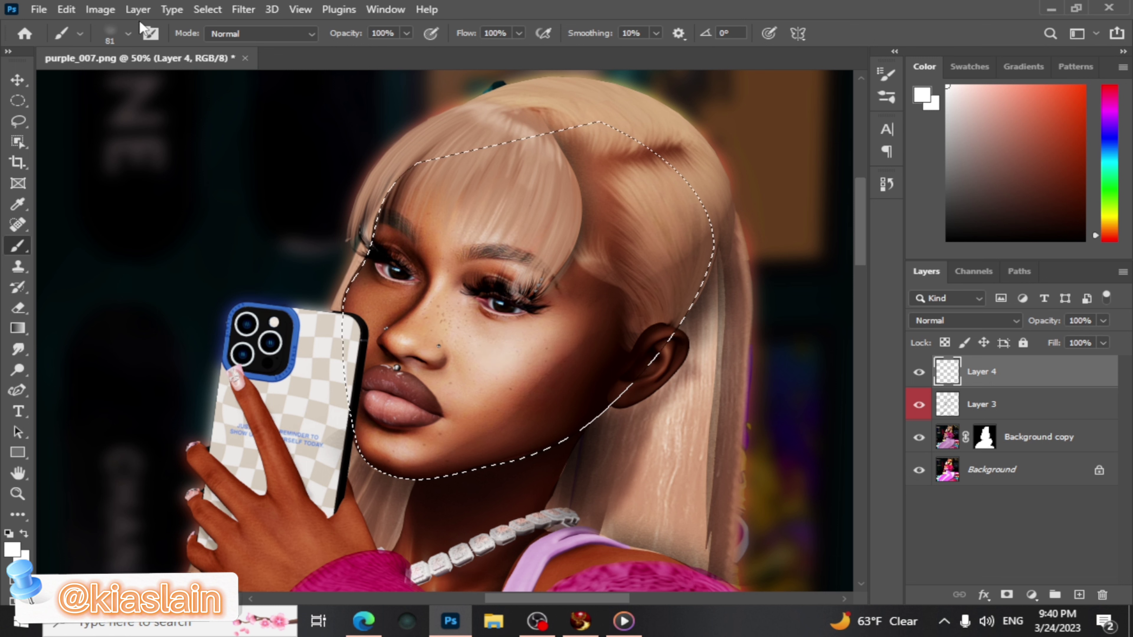
At 100 px, paint soft white highlights on both cheeks and the forehead
{"action": "left_click", "coordinate": [128, 33]}
{"action": "key", "text": "bracketright"}
{"action": "key", "text": "bracketright"}
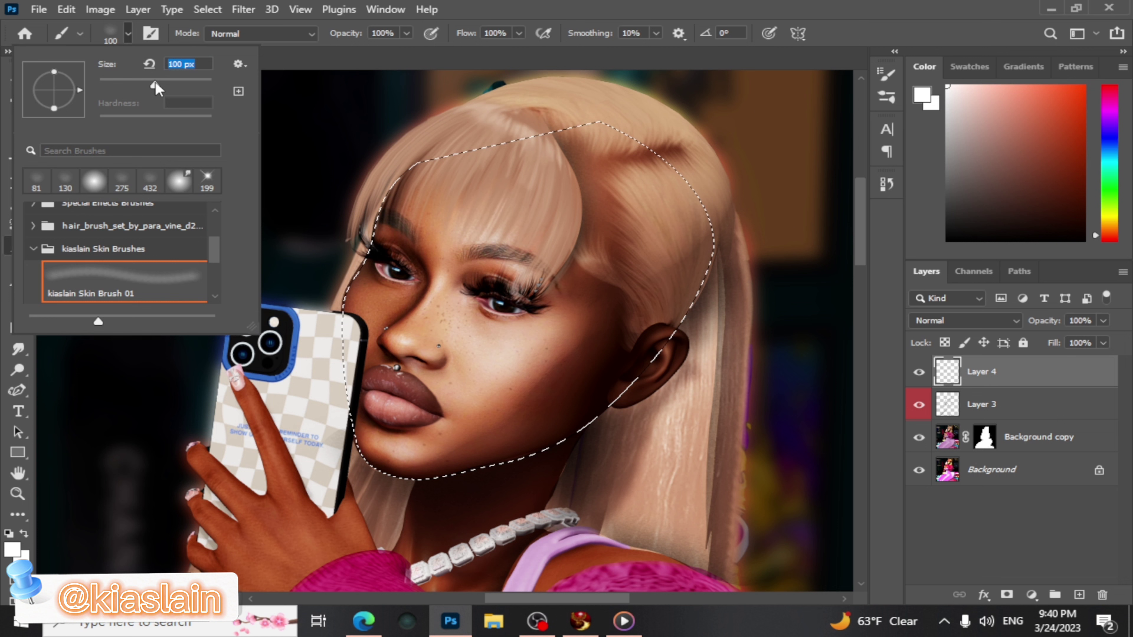
{"action": "left_click", "coordinate": [128, 33]}
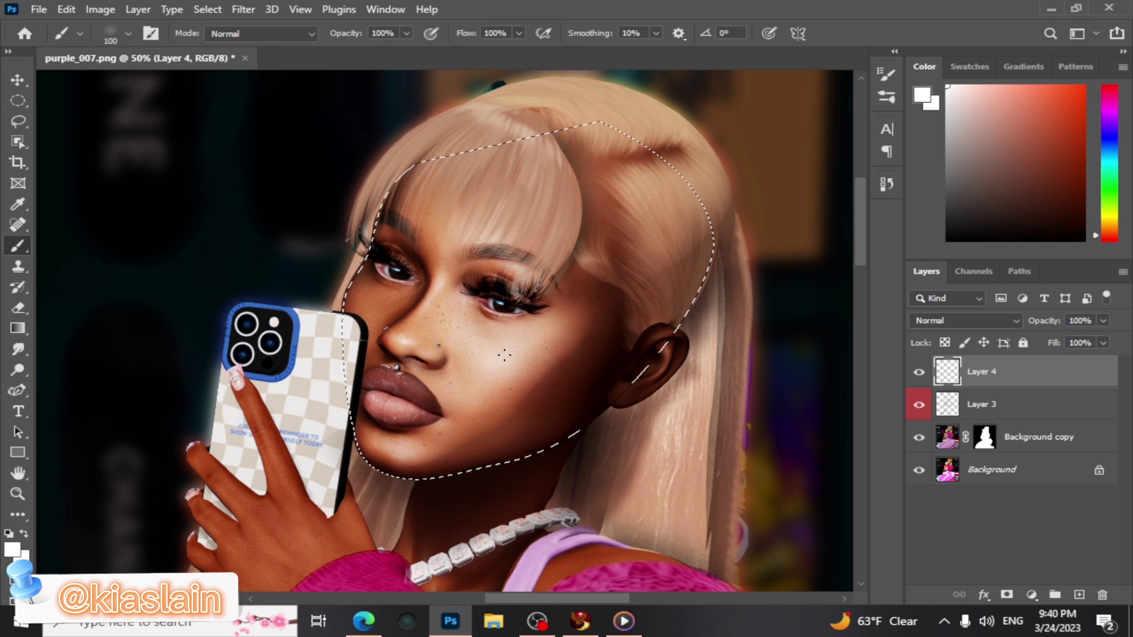
{"action": "mouse_move", "coordinate": [505, 355]}
{"action": "left_mouse_down"}
{"action": "mouse_move", "coordinate": [530, 365]}
{"action": "mouse_move", "coordinate": [570, 346]}
{"action": "mouse_move", "coordinate": [551, 370]}
{"action": "left_mouse_up"}
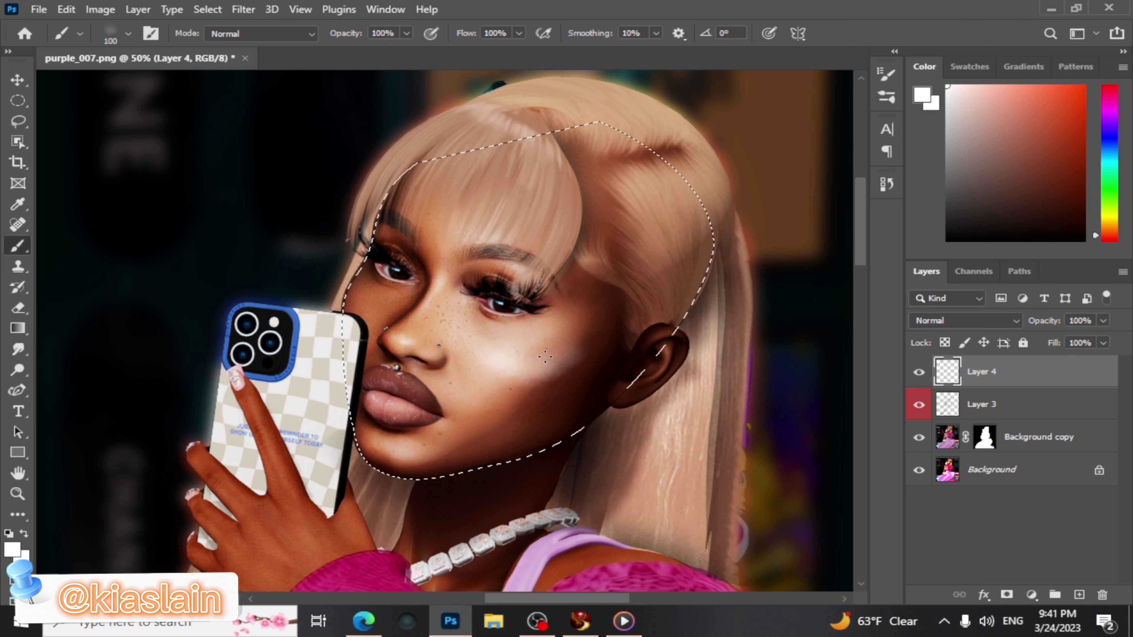
{"action": "left_click", "coordinate": [518, 364]}
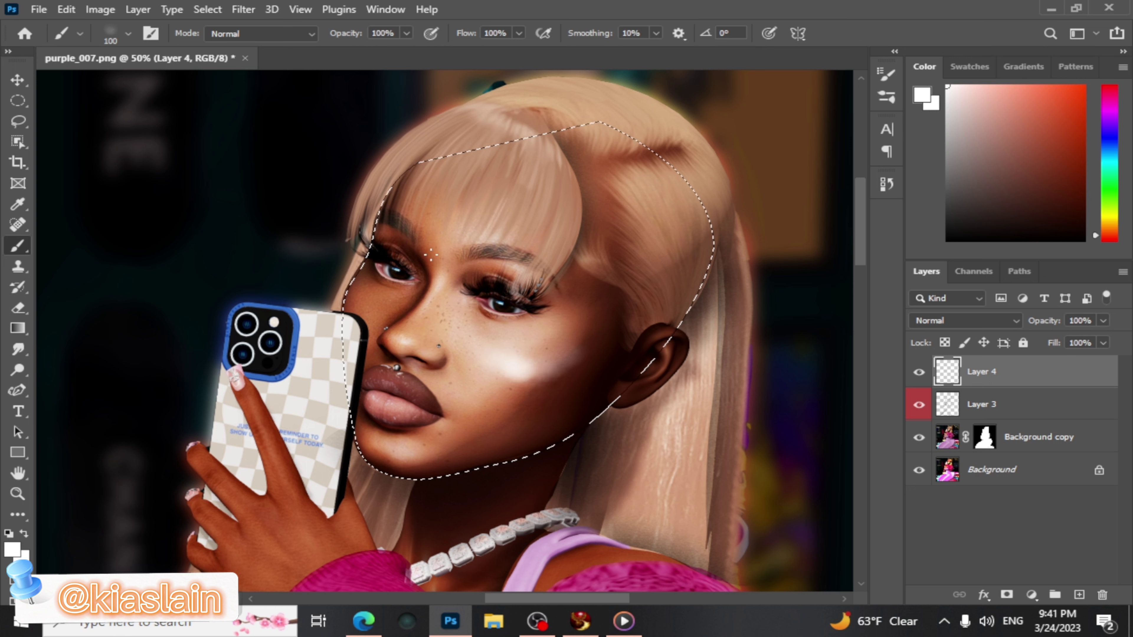
{"action": "left_click_drag", "start_coordinate": [367, 306], "coordinate": [364, 312]}
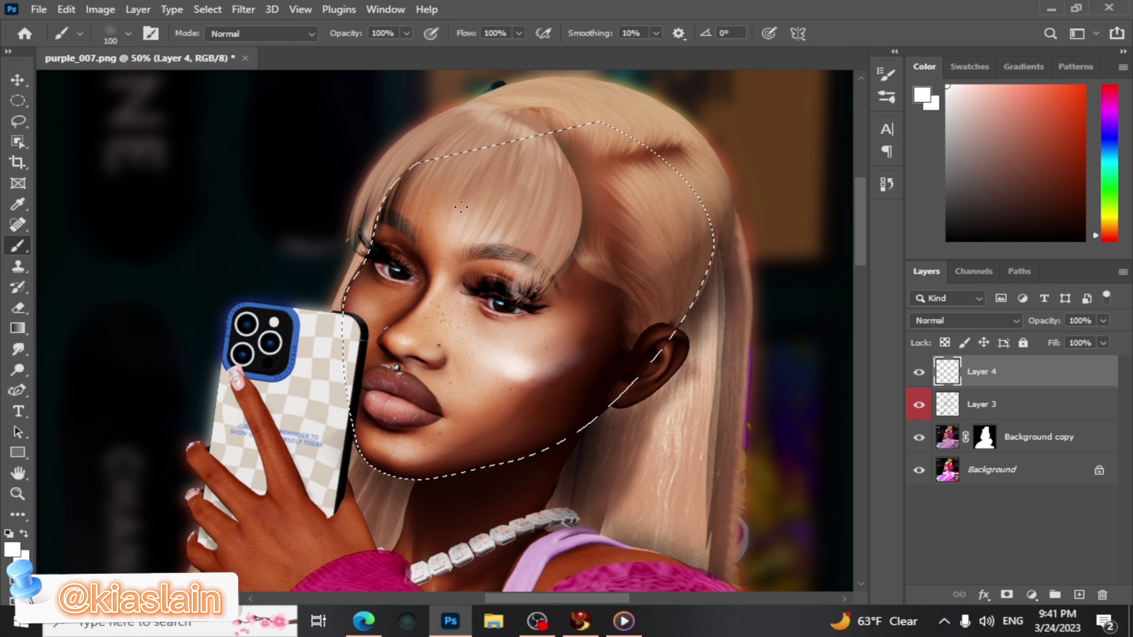
{"action": "left_click_drag", "start_coordinate": [452, 232], "coordinate": [453, 221]}
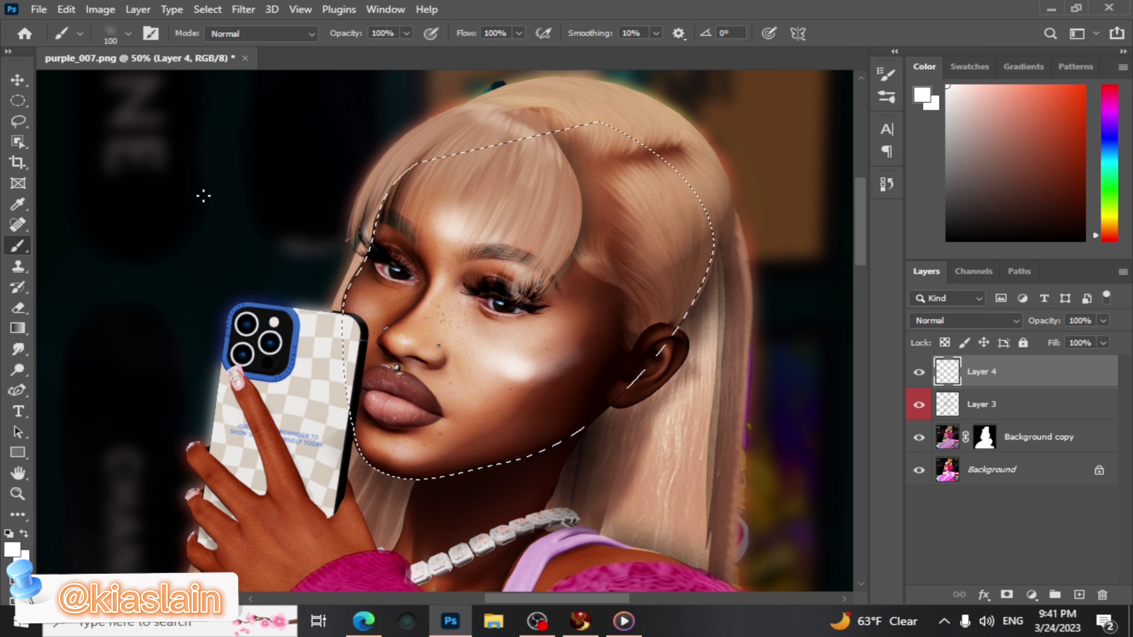
Shrink the brush to 86 px
{"action": "left_click", "coordinate": [127, 34]}
{"action": "left_click_drag", "start_coordinate": [155, 84], "coordinate": [146, 85]}
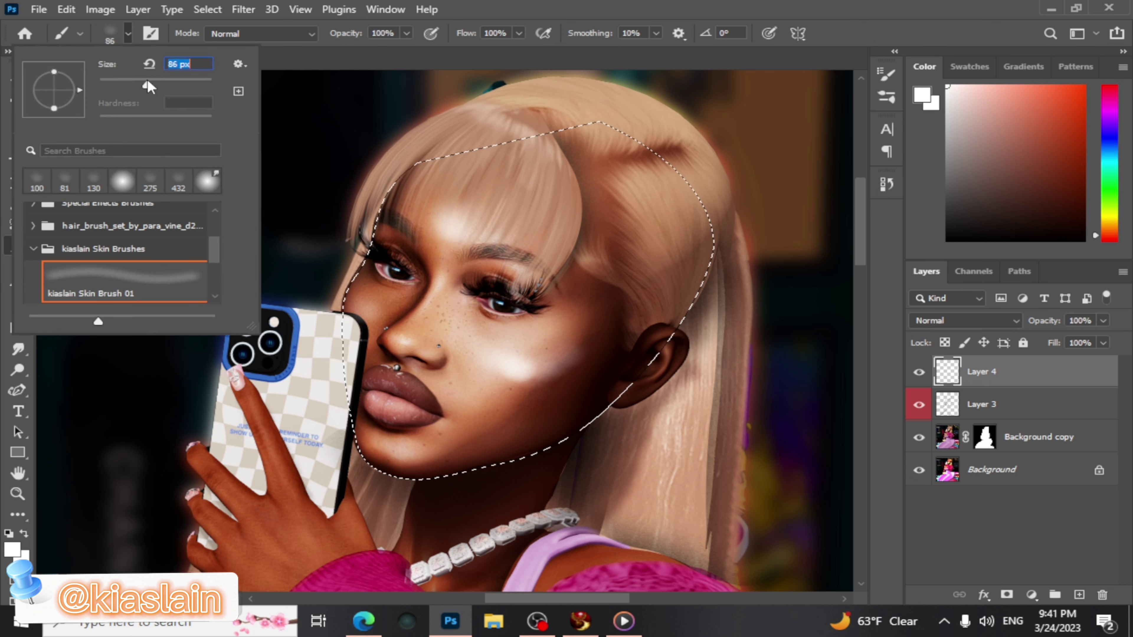
{"action": "left_click", "coordinate": [363, 308]}
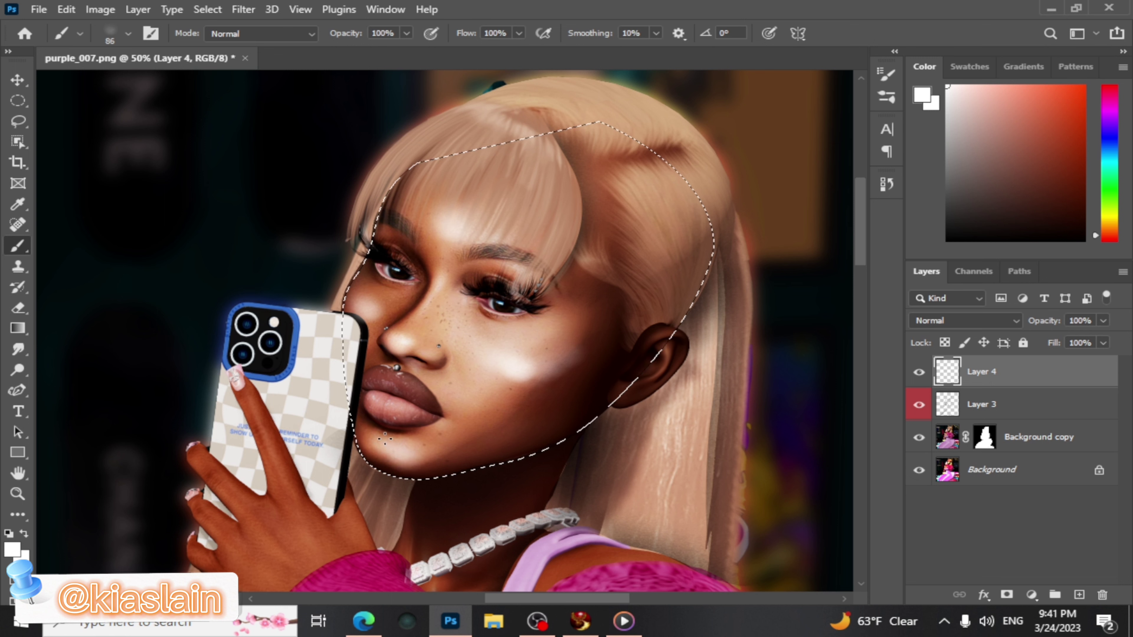
Apply a Gaussian Blur with radius 9.2 px to the highlights
{"action": "left_click", "coordinate": [244, 9]}
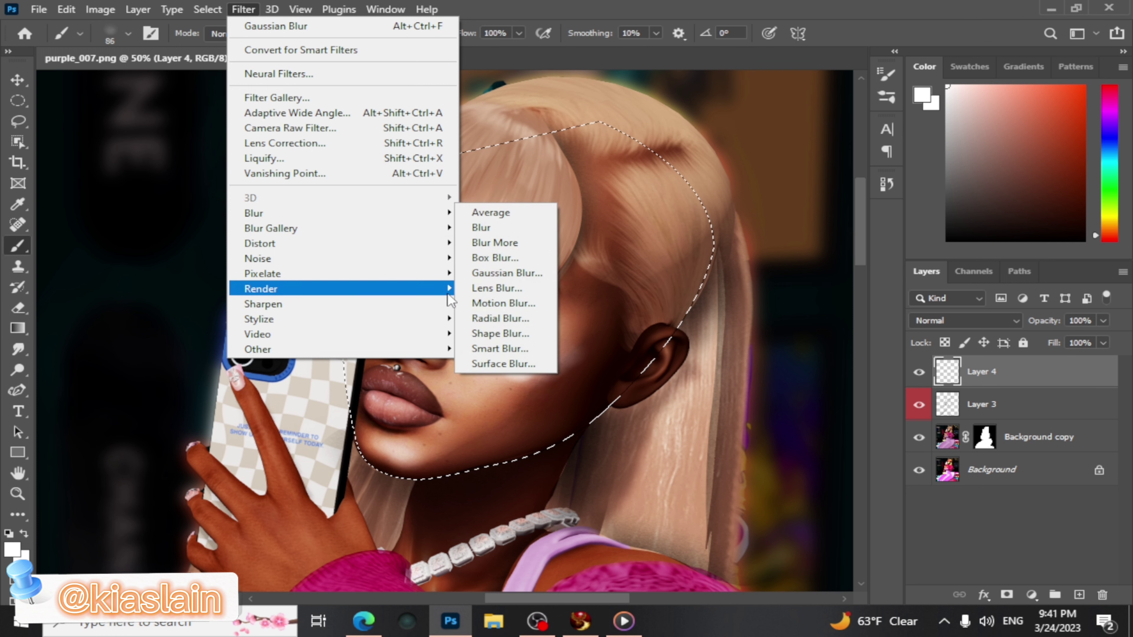
{"action": "left_click", "coordinate": [495, 273]}
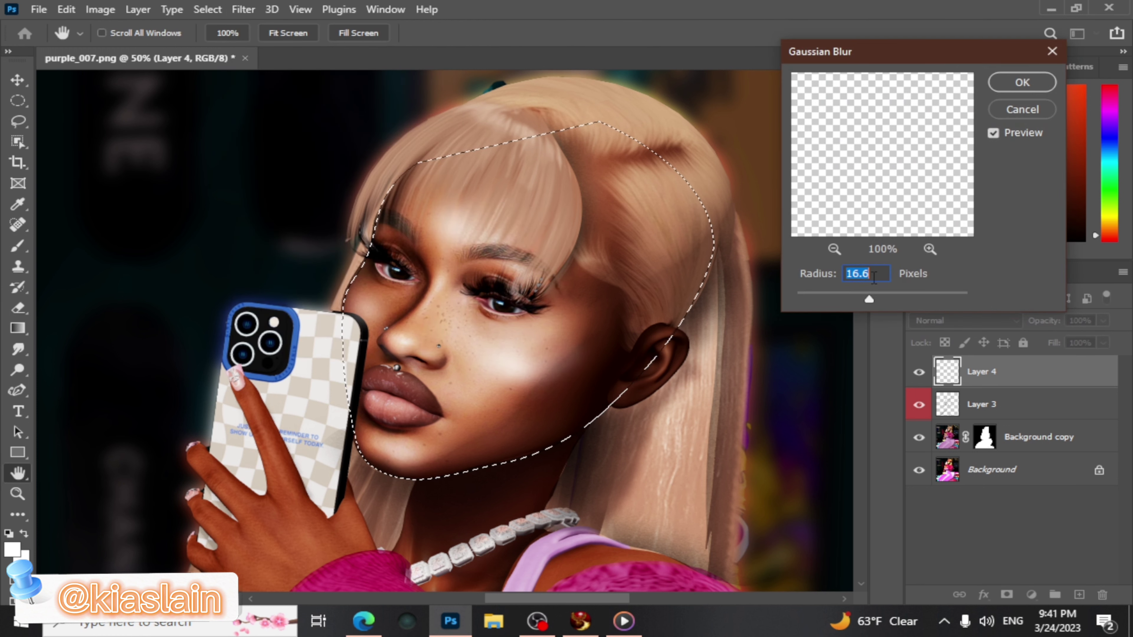
{"action": "left_click", "coordinate": [993, 133]}
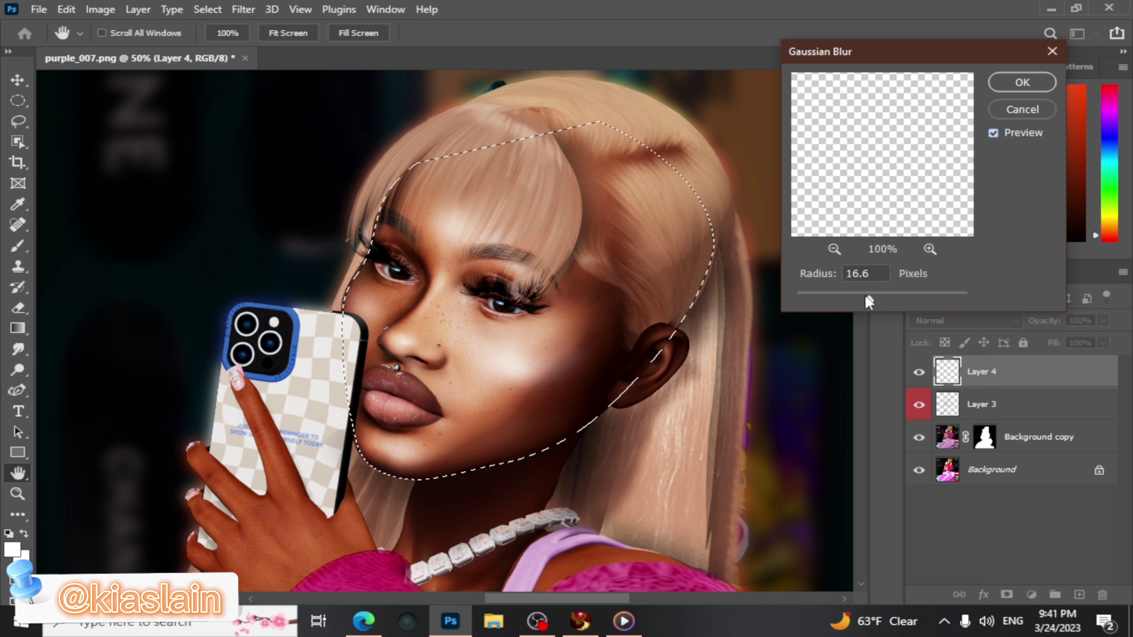
{"action": "left_click_drag", "start_coordinate": [863, 292], "coordinate": [856, 295]}
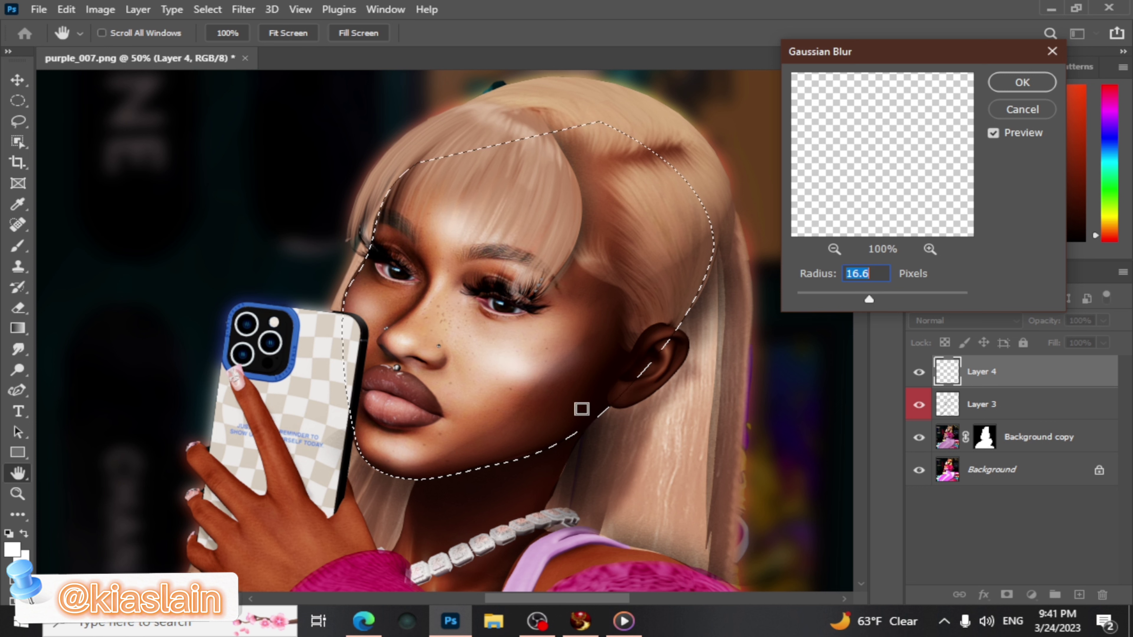
{"action": "type", "text": "9.2"}
{"action": "left_click", "coordinate": [991, 134]}
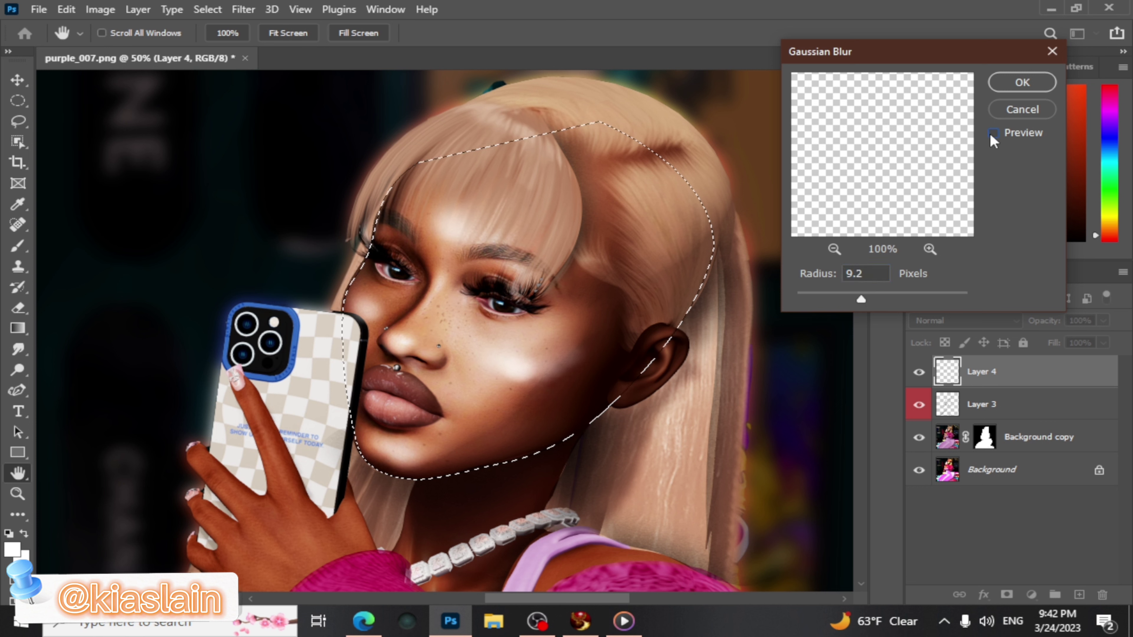
{"action": "left_click", "coordinate": [1021, 82]}
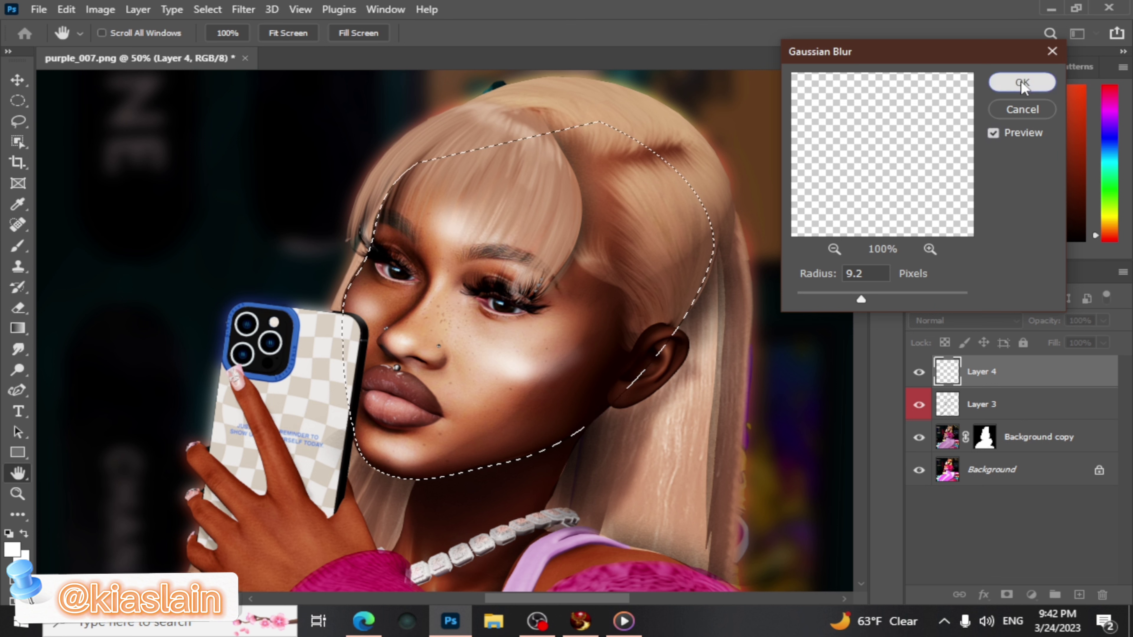
Set the Eraser tool to 130 px
{"action": "left_click", "coordinate": [27, 308]}
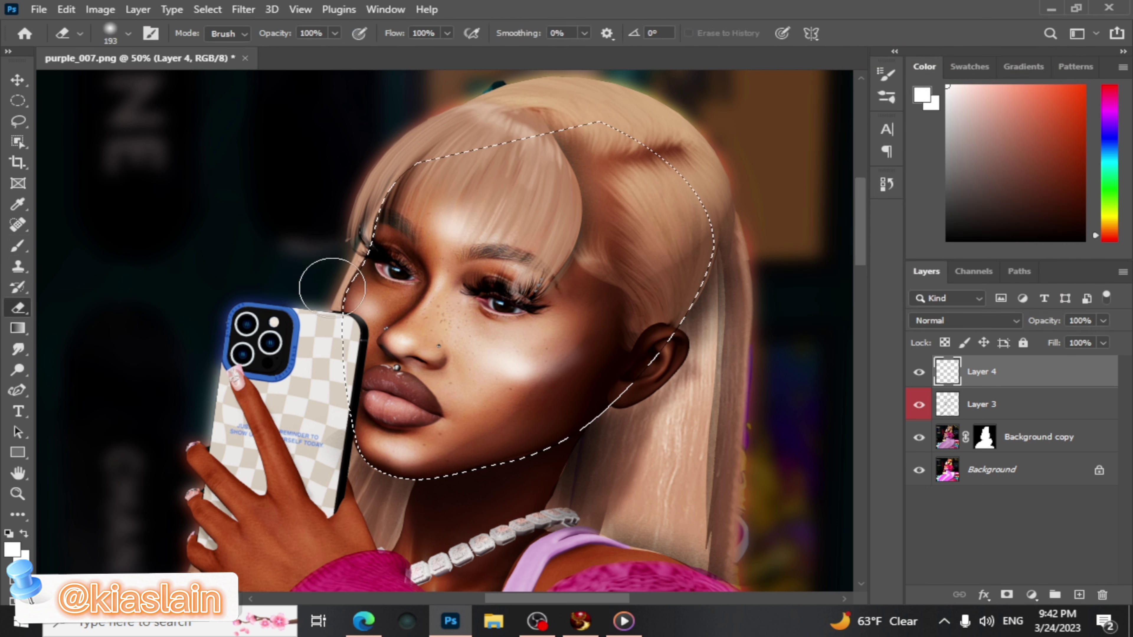
{"action": "left_click", "coordinate": [112, 33]}
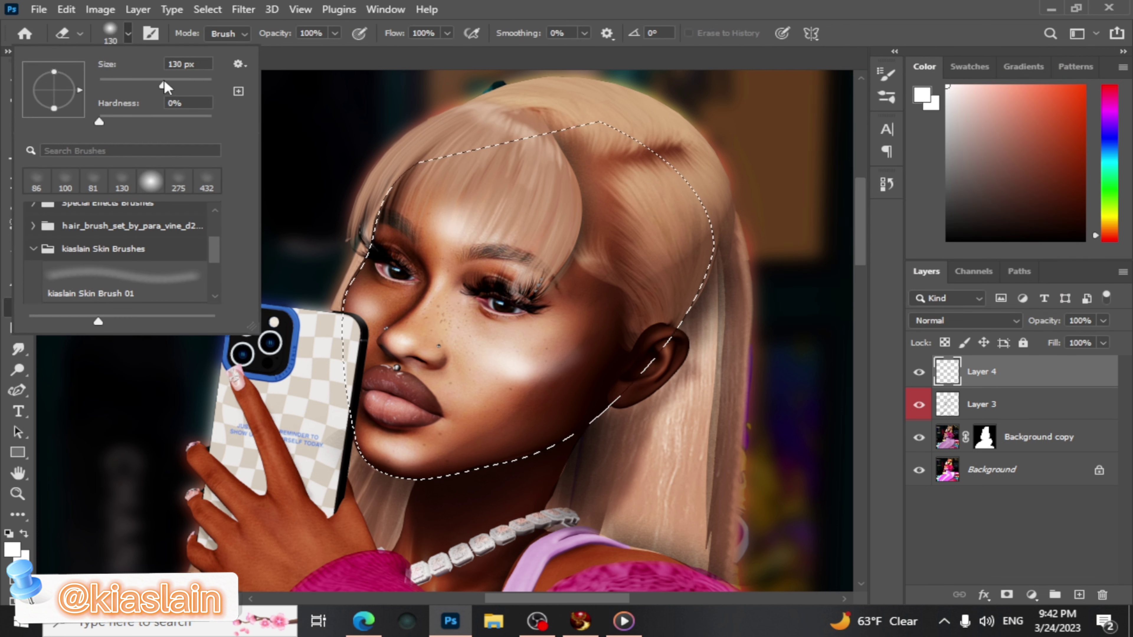
{"action": "left_click_drag", "start_coordinate": [163, 81], "coordinate": [160, 82]}
{"action": "left_click", "coordinate": [125, 39]}
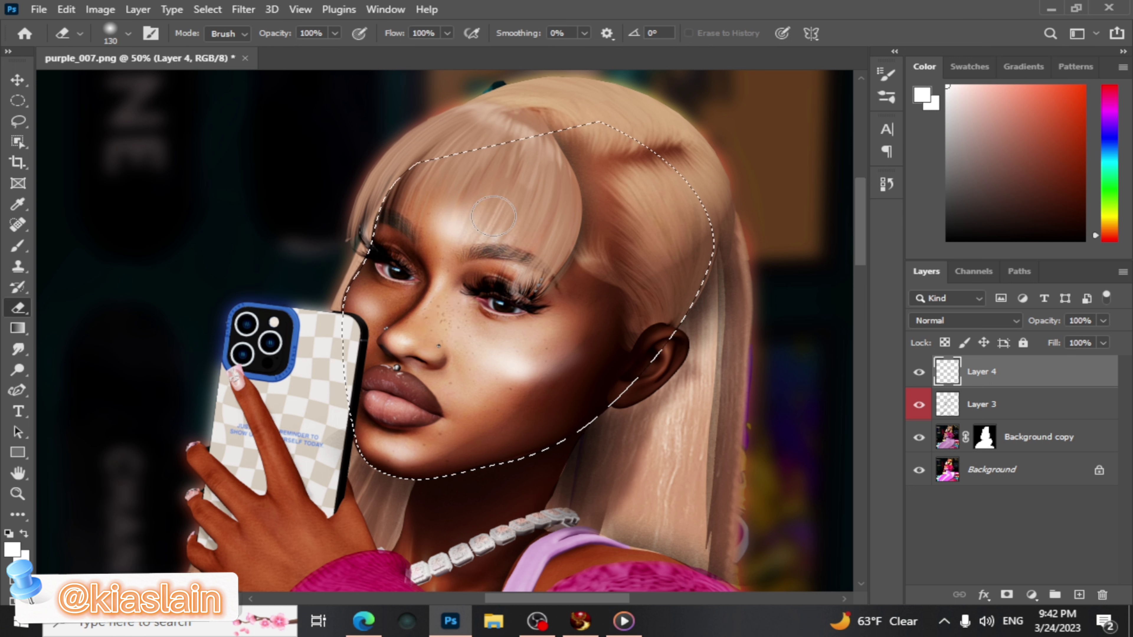
Zoom out to the whole image and lower Layer 4 opacity to 49%
{"action": "left_click", "coordinate": [19, 495]}
{"action": "left_click", "coordinate": [134, 34]}
{"action": "left_click", "coordinate": [294, 302]}
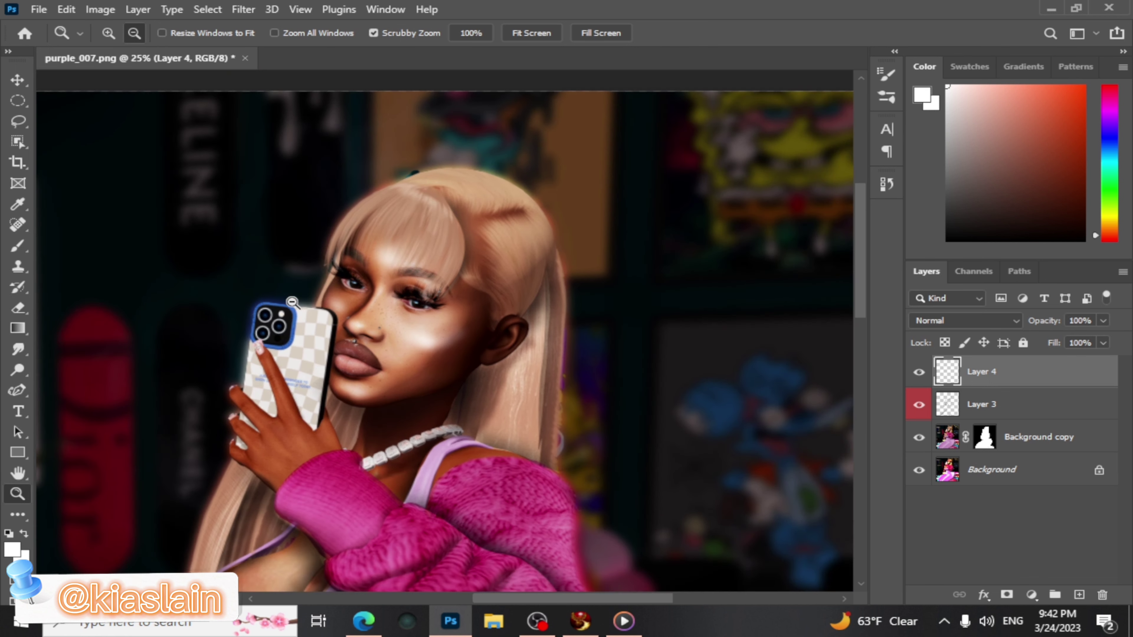
{"action": "left_click", "coordinate": [293, 302]}
{"action": "left_click", "coordinate": [294, 301]}
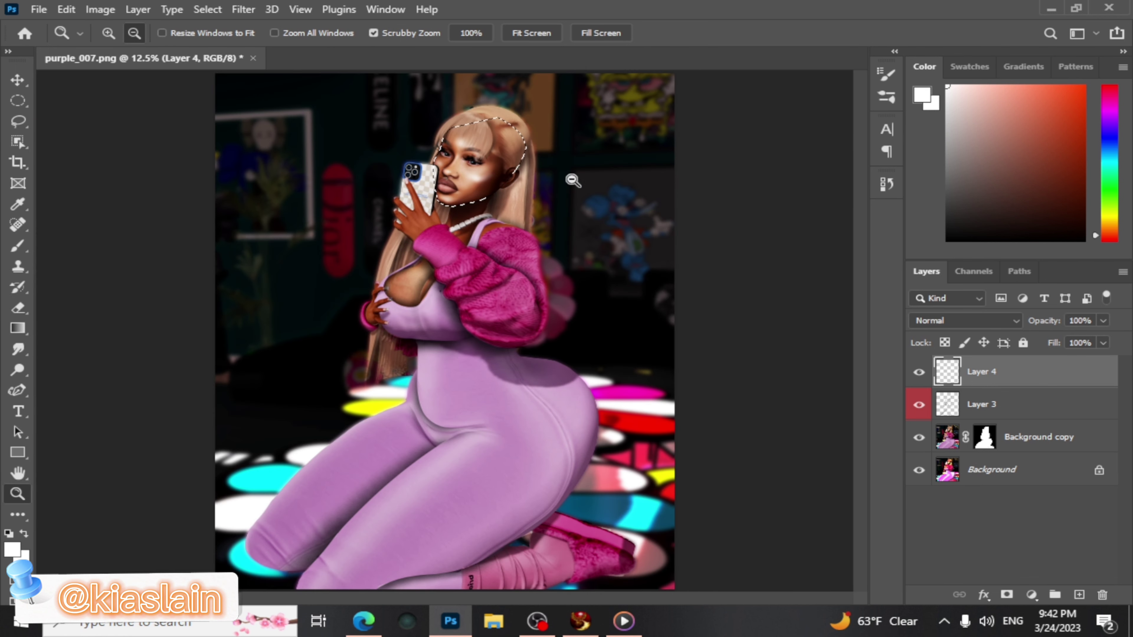
{"action": "left_click", "coordinate": [1103, 319]}
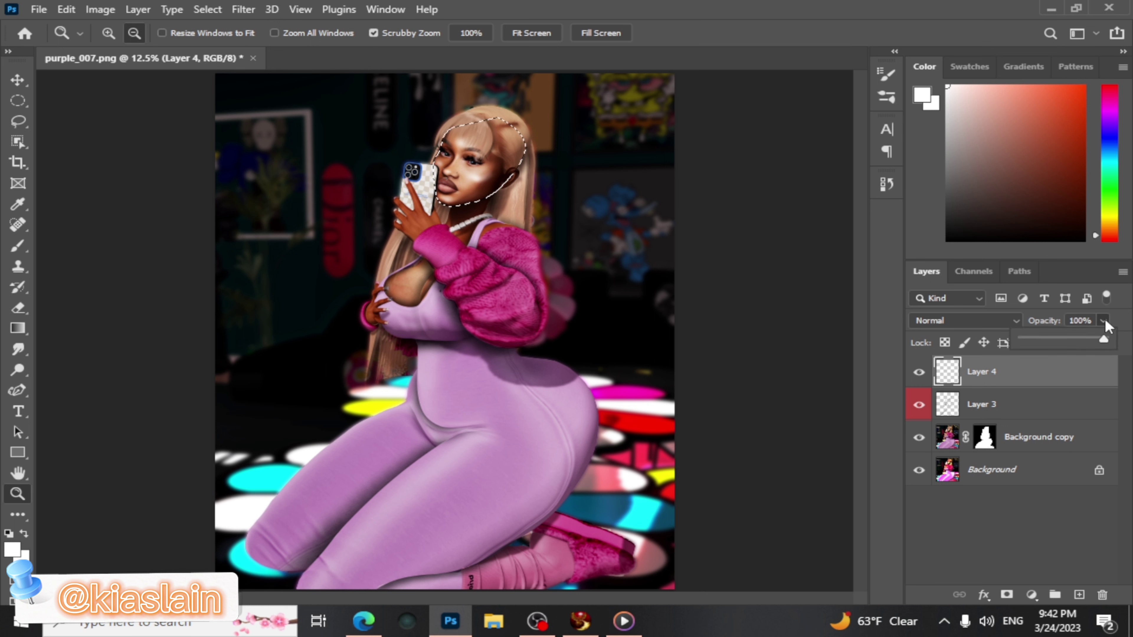
{"action": "left_click_drag", "start_coordinate": [1109, 338], "coordinate": [1063, 338]}
{"action": "left_click", "coordinate": [918, 372]}
Add a new Layer 5 and zoom in closer on the face
{"action": "key", "text": "ctrl+shift+alt+n"}
{"action": "left_click", "coordinate": [108, 33]}
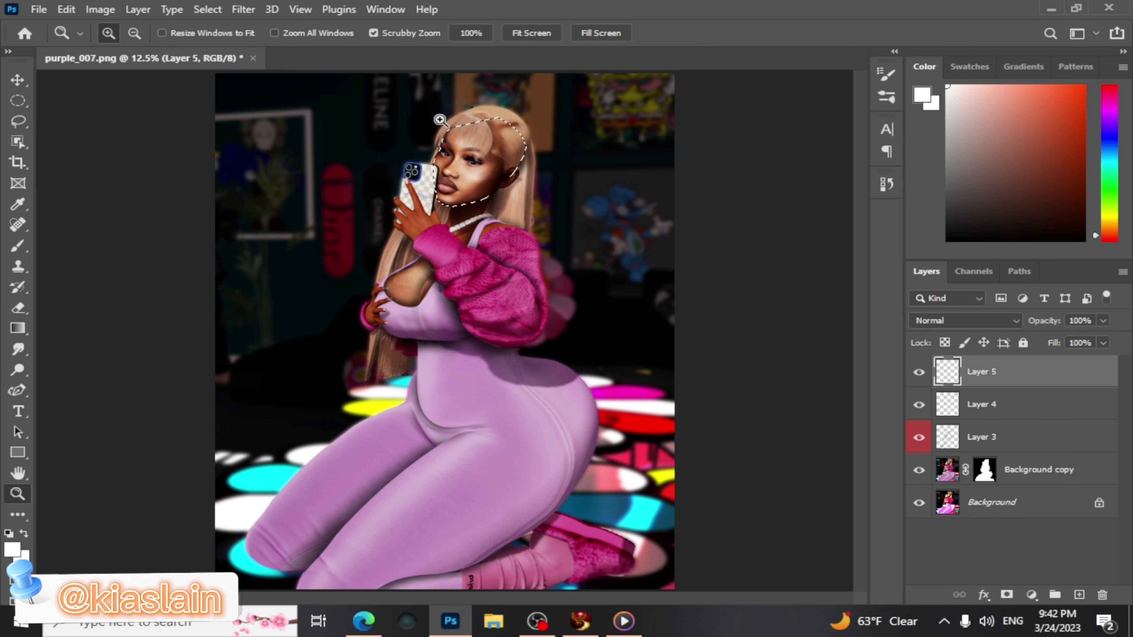
{"action": "left_click", "coordinate": [439, 125]}
{"action": "left_click", "coordinate": [440, 124]}
{"action": "left_click", "coordinate": [439, 124]}
{"action": "left_click", "coordinate": [549, 192]}
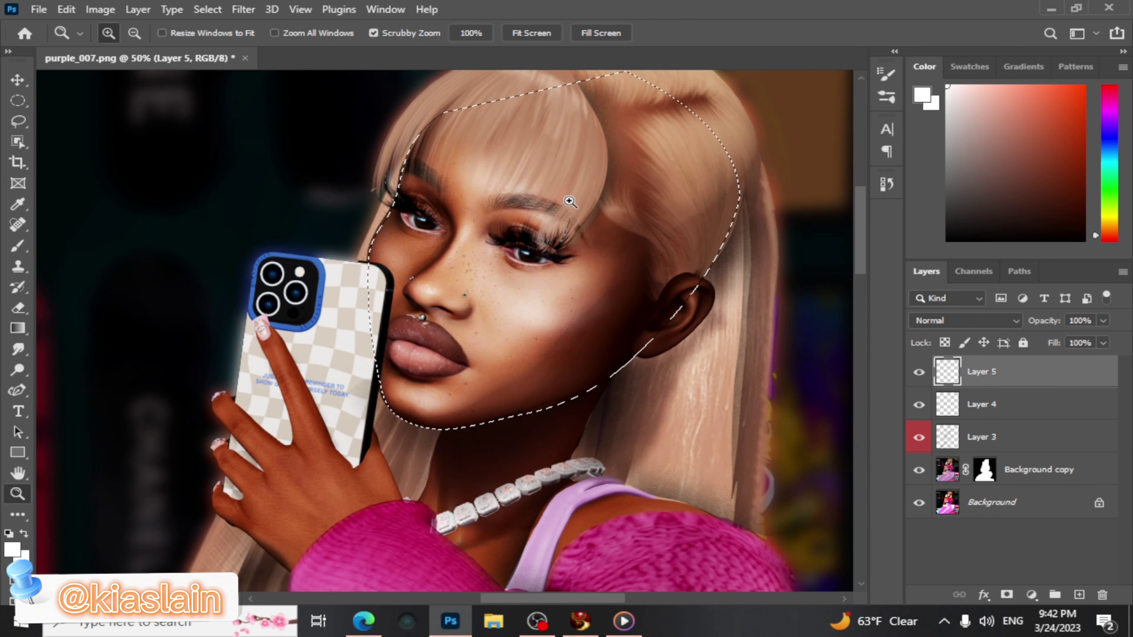
{"action": "left_click", "coordinate": [538, 118]}
Paint white highlights with a 62 px brush, erasing stray paint near the eye
{"action": "left_click", "coordinate": [19, 248]}
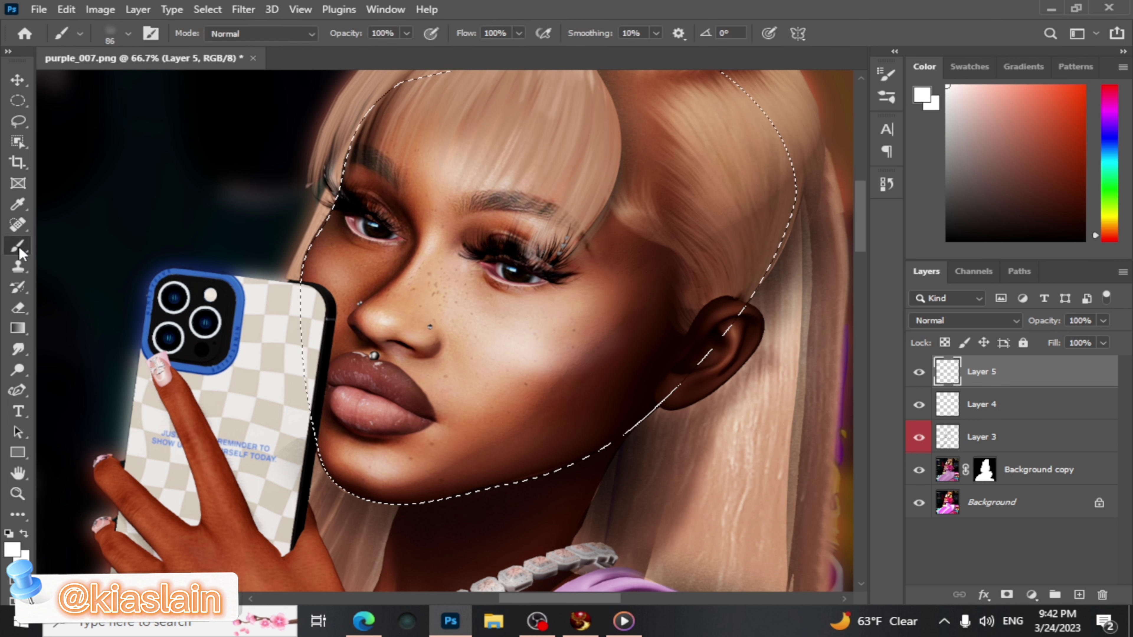
{"action": "left_click", "coordinate": [128, 33]}
{"action": "left_click_drag", "start_coordinate": [139, 84], "coordinate": [133, 85]}
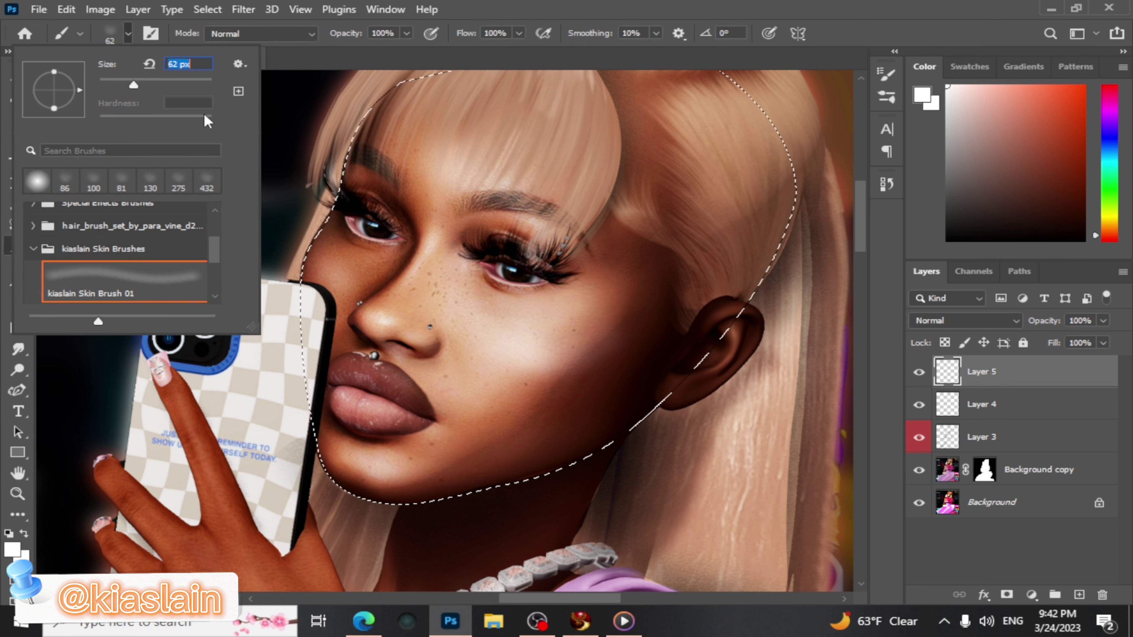
{"action": "left_click", "coordinate": [535, 360]}
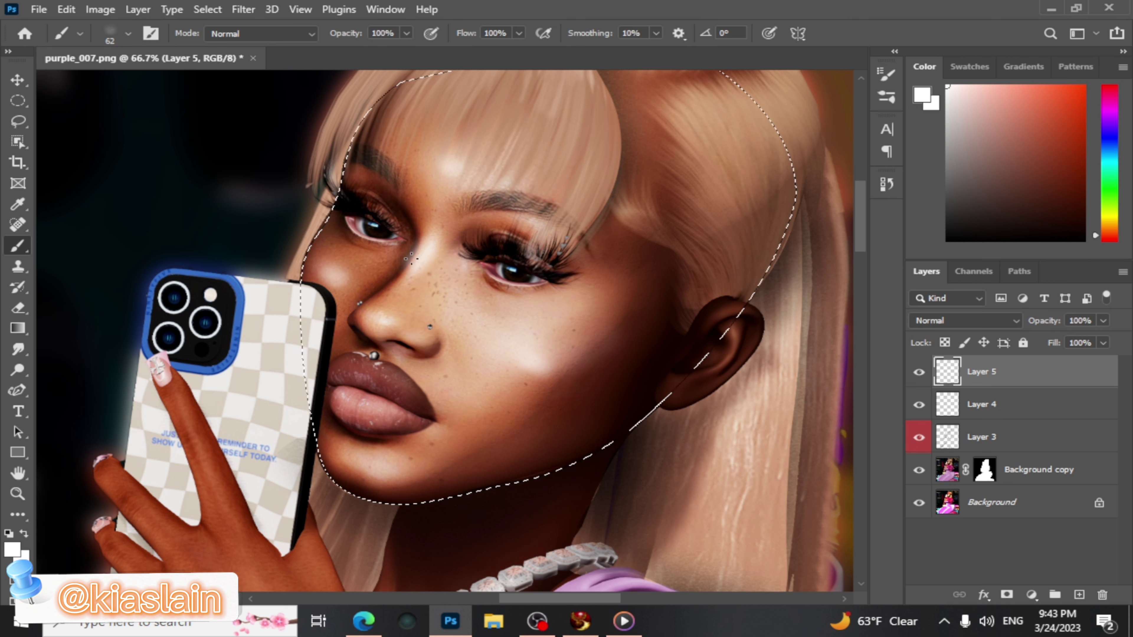
{"action": "key", "text": "e"}
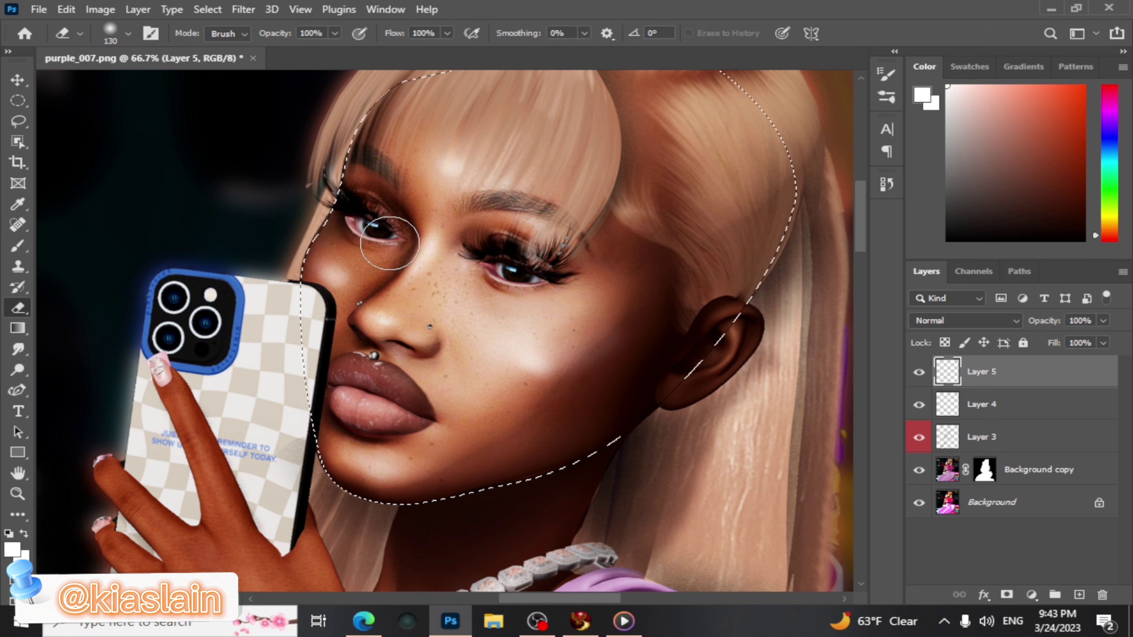
{"action": "left_click", "coordinate": [18, 247]}
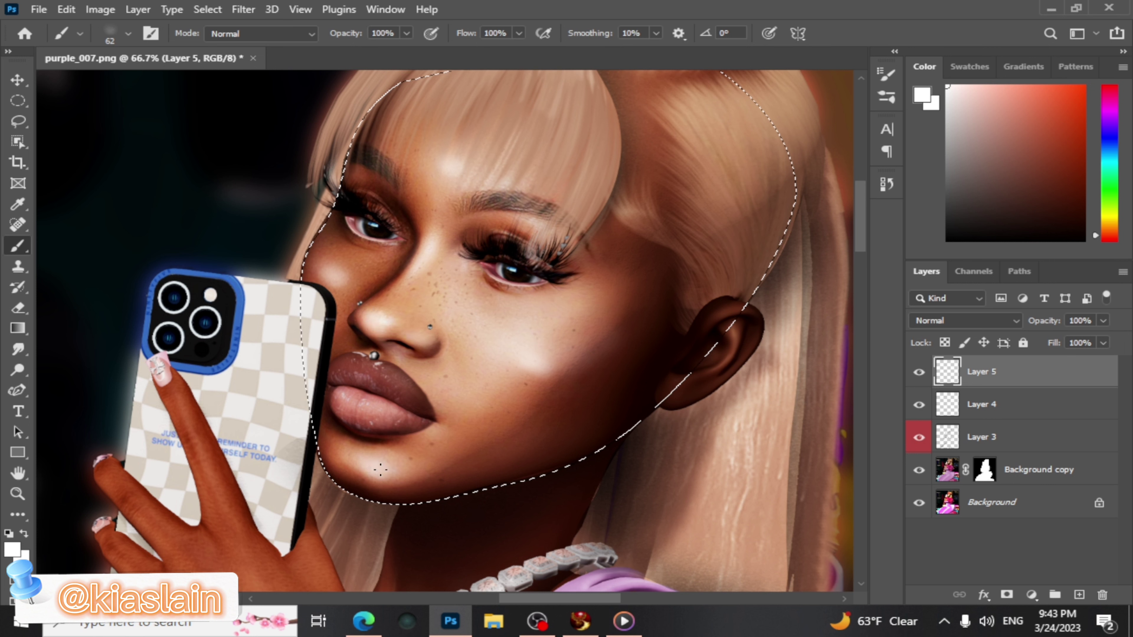
Apply a 9.2 px Gaussian Blur to the Layer 5 highlights
{"action": "left_click", "coordinate": [240, 8]}
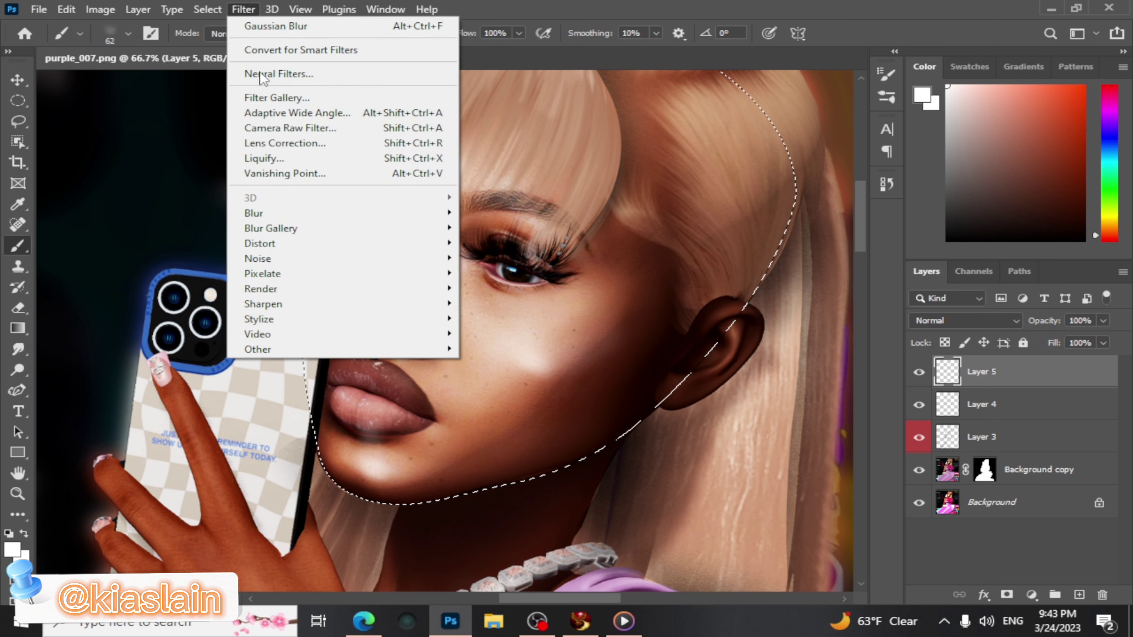
{"action": "mouse_move", "coordinate": [271, 229]}
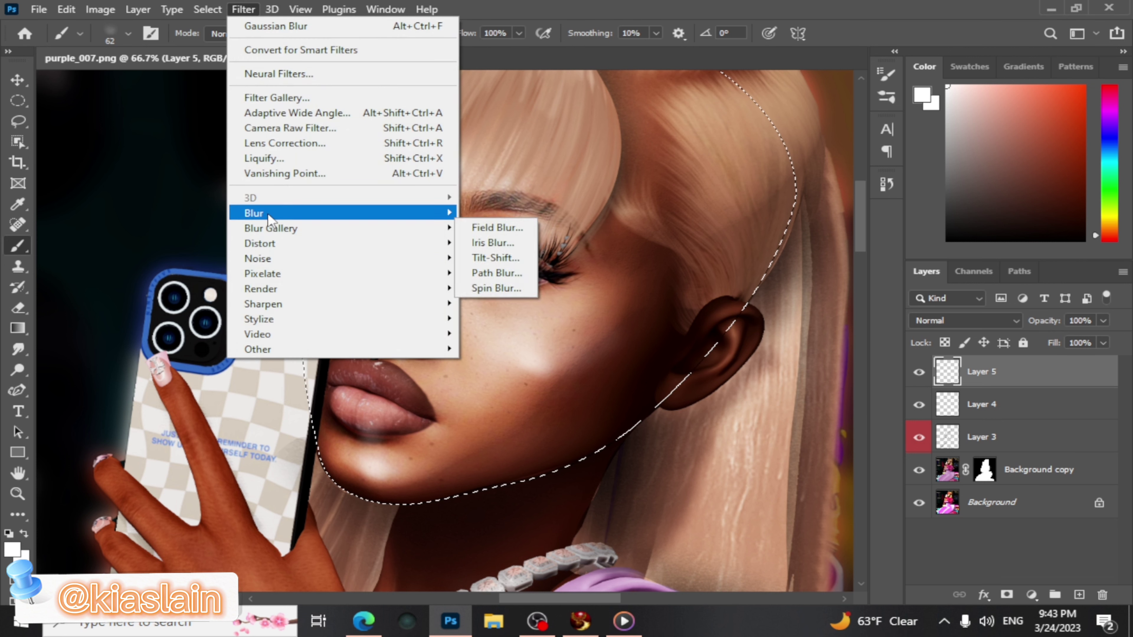
{"action": "left_click", "coordinate": [490, 271]}
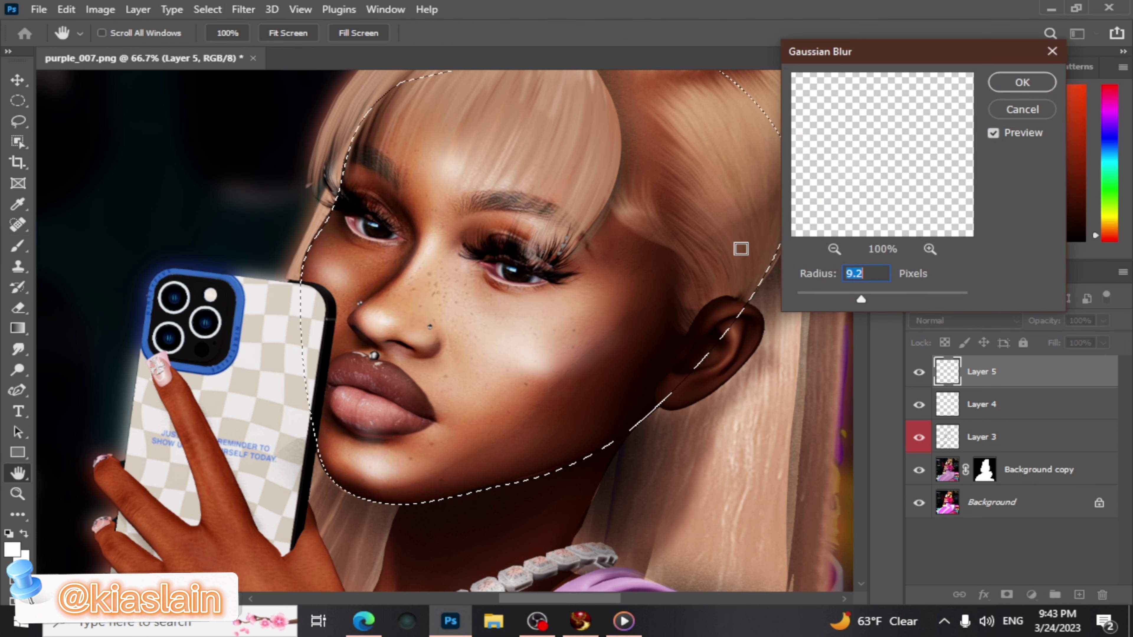
{"action": "left_click", "coordinate": [1013, 85]}
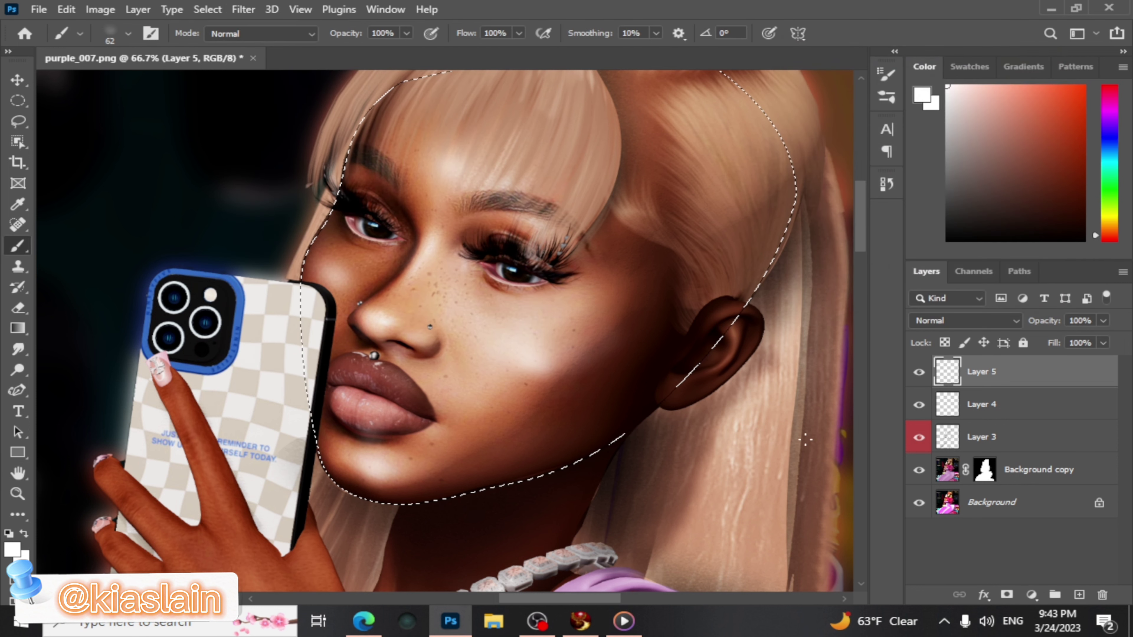
Fade Layer 5, merge it down into Layer 4 and set opacity to 83%
{"action": "left_click", "coordinate": [1103, 320]}
{"action": "left_click_drag", "start_coordinate": [1109, 338], "coordinate": [1065, 338]}
{"action": "left_click", "coordinate": [995, 379]}
{"action": "right_click", "coordinate": [995, 379]}
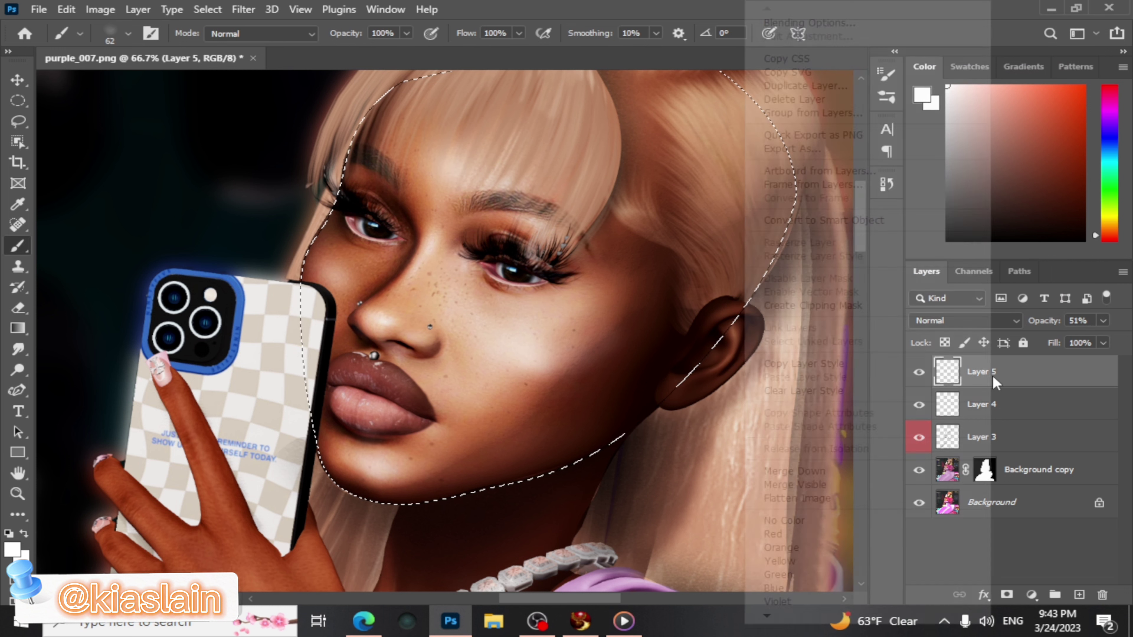
{"action": "left_click", "coordinate": [803, 470]}
{"action": "left_click", "coordinate": [1103, 320]}
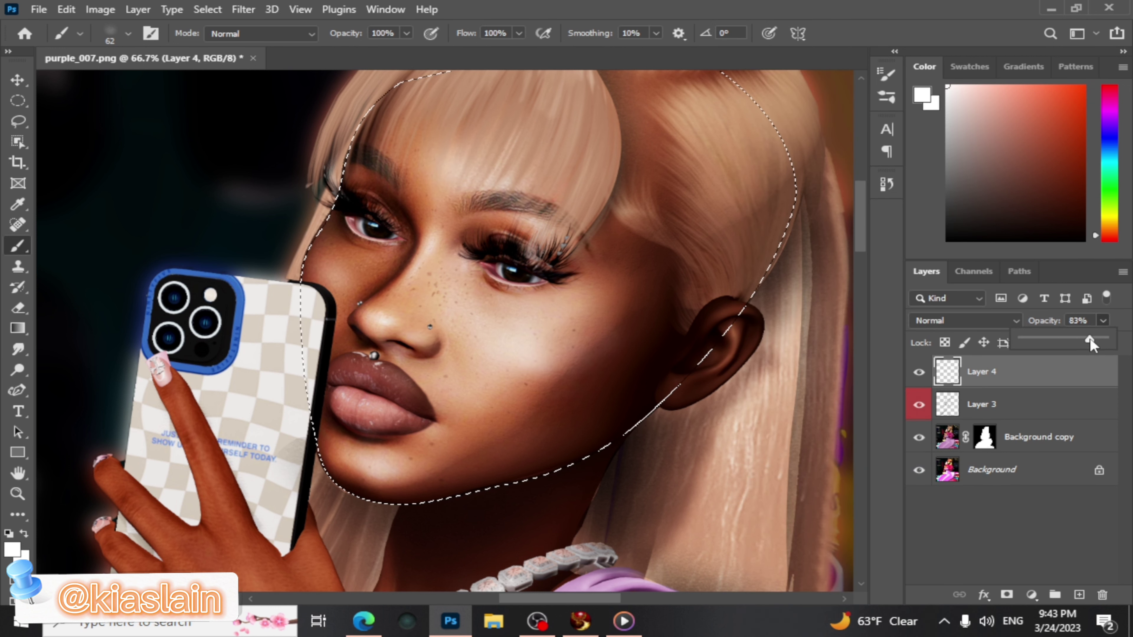
{"action": "left_click", "coordinate": [16, 494]}
{"action": "left_click", "coordinate": [264, 306]}
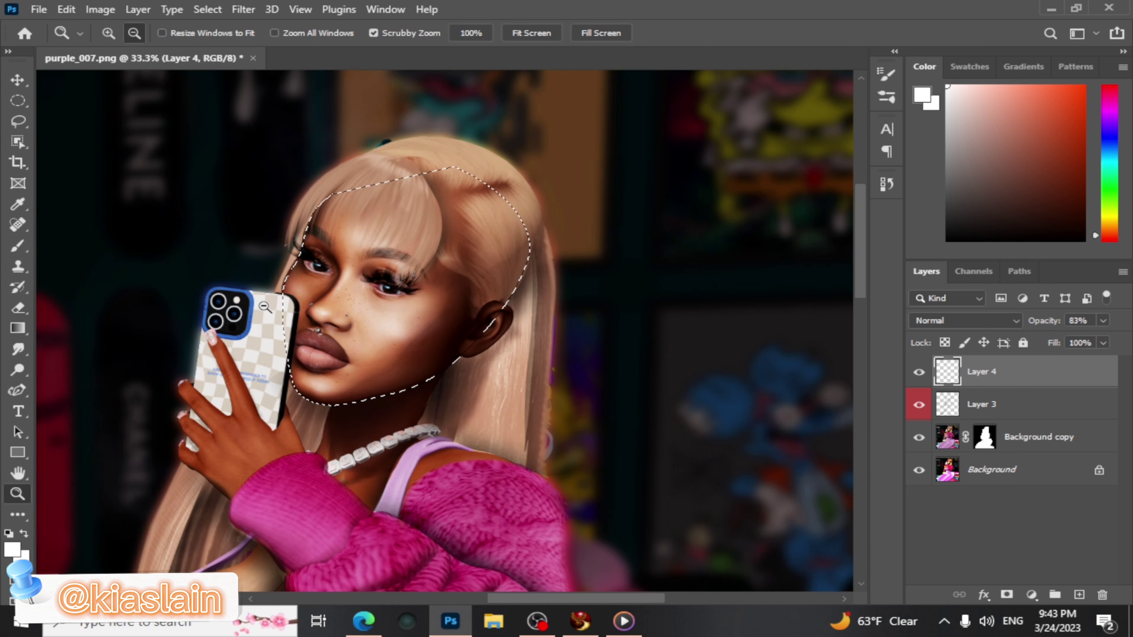
{"action": "left_click", "coordinate": [265, 306]}
{"action": "left_click", "coordinate": [499, 314]}
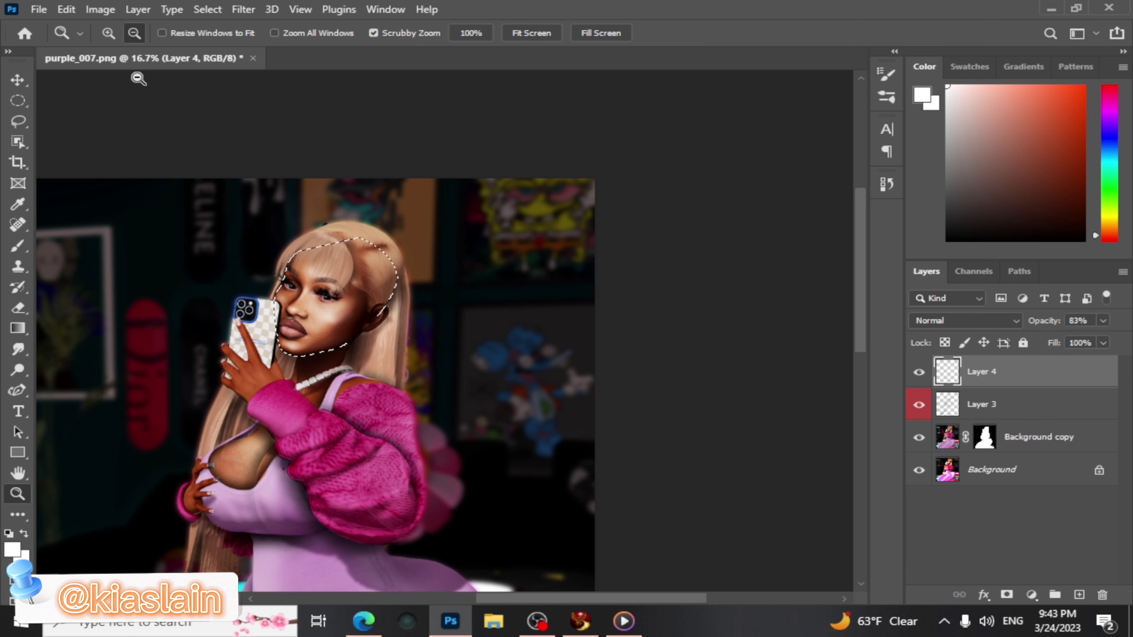
{"action": "left_click", "coordinate": [108, 33]}
{"action": "left_click", "coordinate": [231, 262]}
{"action": "left_click", "coordinate": [231, 262]}
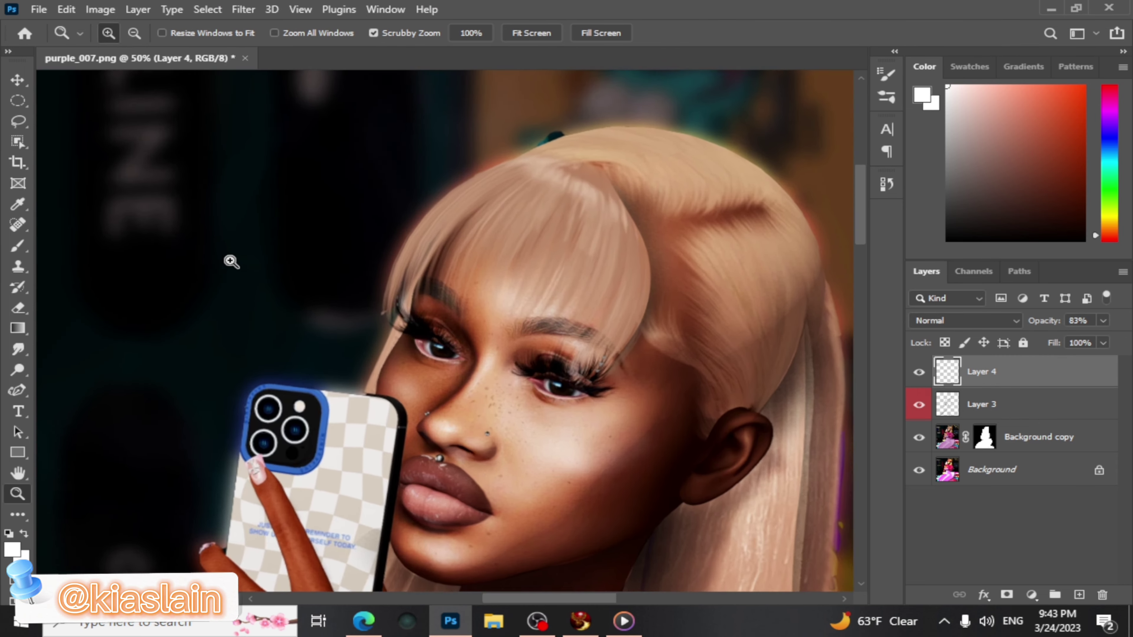
{"action": "left_click", "coordinate": [231, 262]}
{"action": "left_click", "coordinate": [231, 262]}
{"action": "left_click_drag", "start_coordinate": [859, 214], "coordinate": [868, 233]}
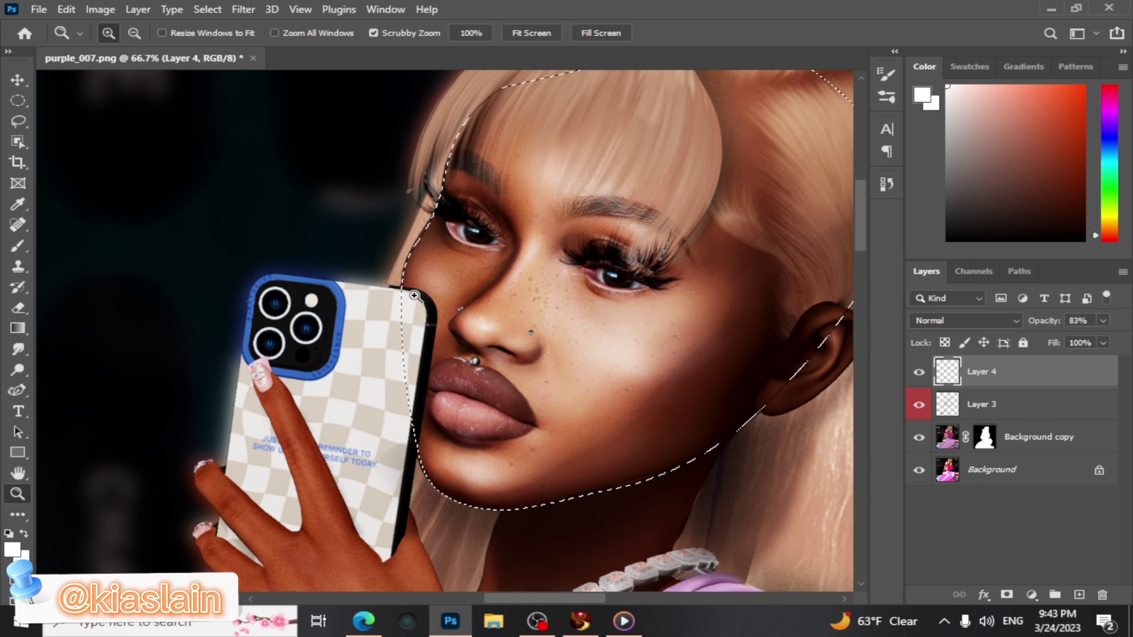
{"action": "left_click", "coordinate": [18, 329]}
{"action": "left_click", "coordinate": [18, 308]}
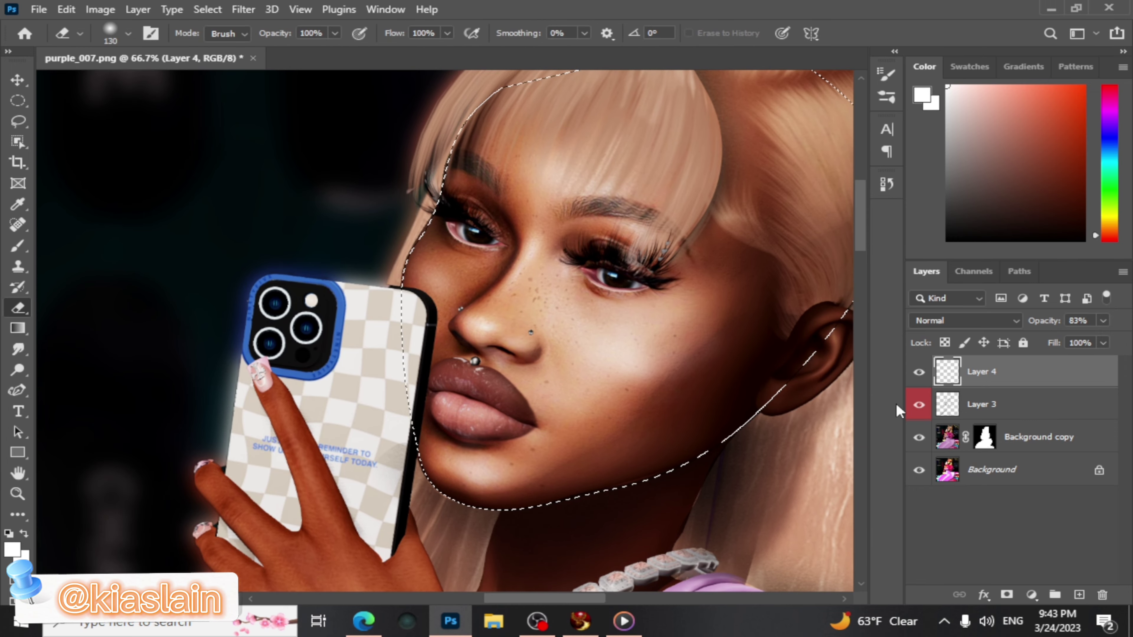
Add a new Layer 5 and set the Brush to 177 px
{"action": "left_click", "coordinate": [1079, 595]}
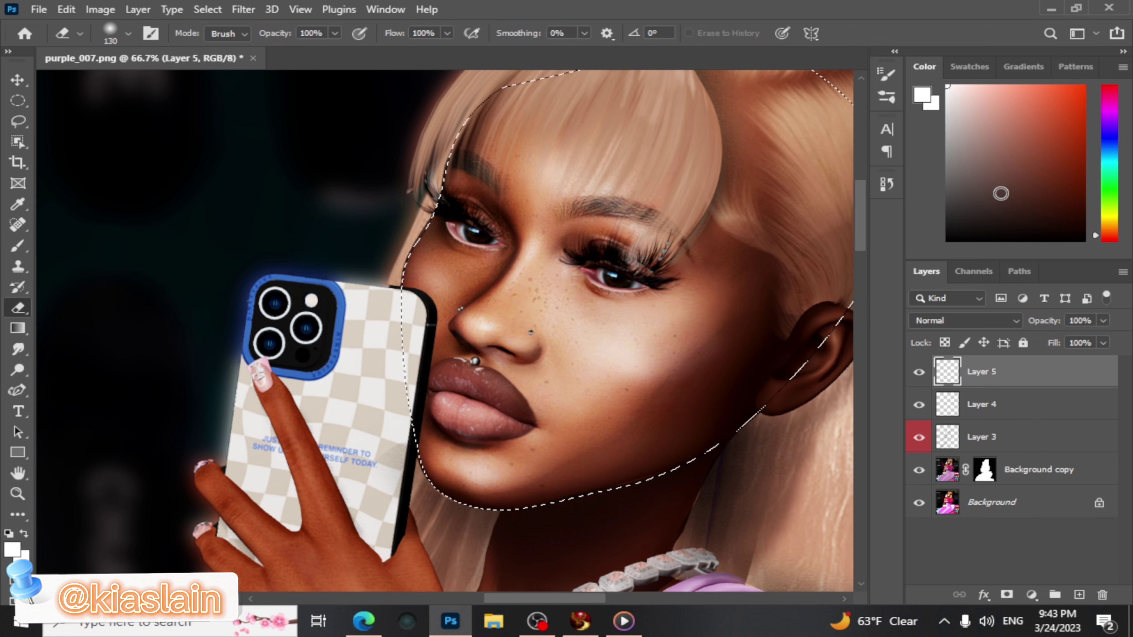
{"action": "left_click", "coordinate": [18, 246]}
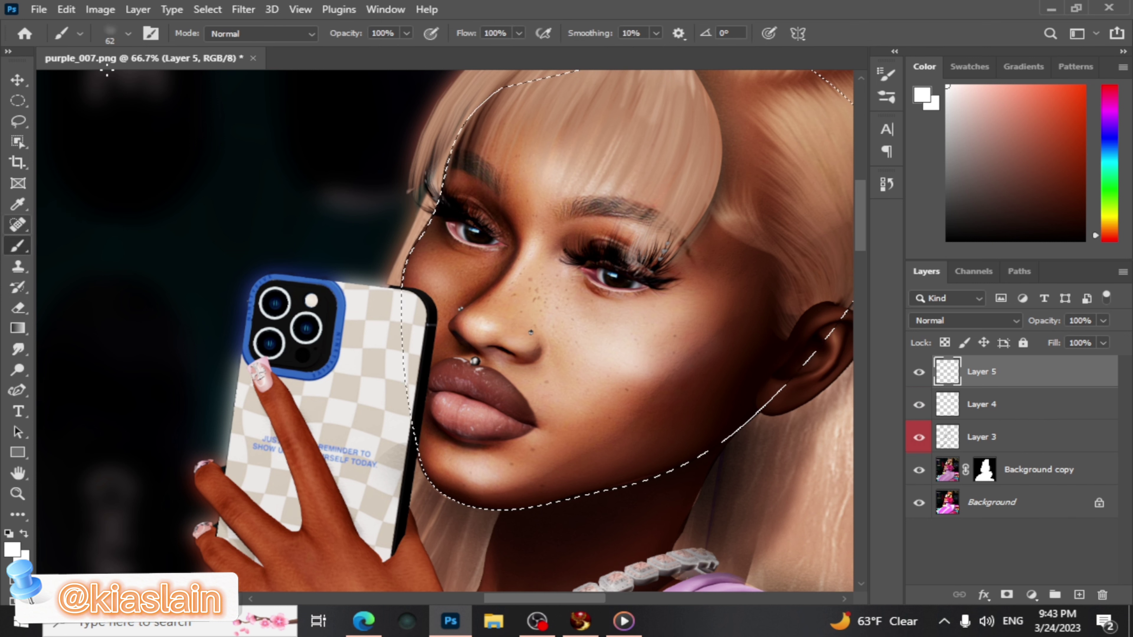
{"action": "left_click", "coordinate": [137, 9]}
{"action": "left_click", "coordinate": [128, 33]}
{"action": "left_click_drag", "start_coordinate": [156, 80], "coordinate": [178, 87]}
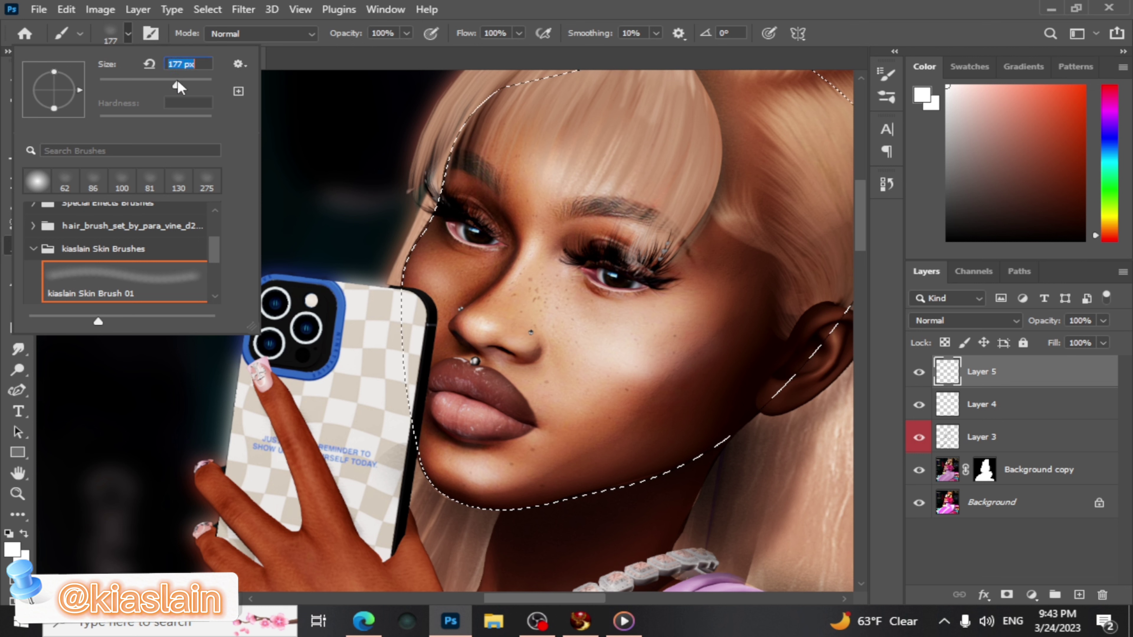
{"action": "left_click", "coordinate": [128, 34]}
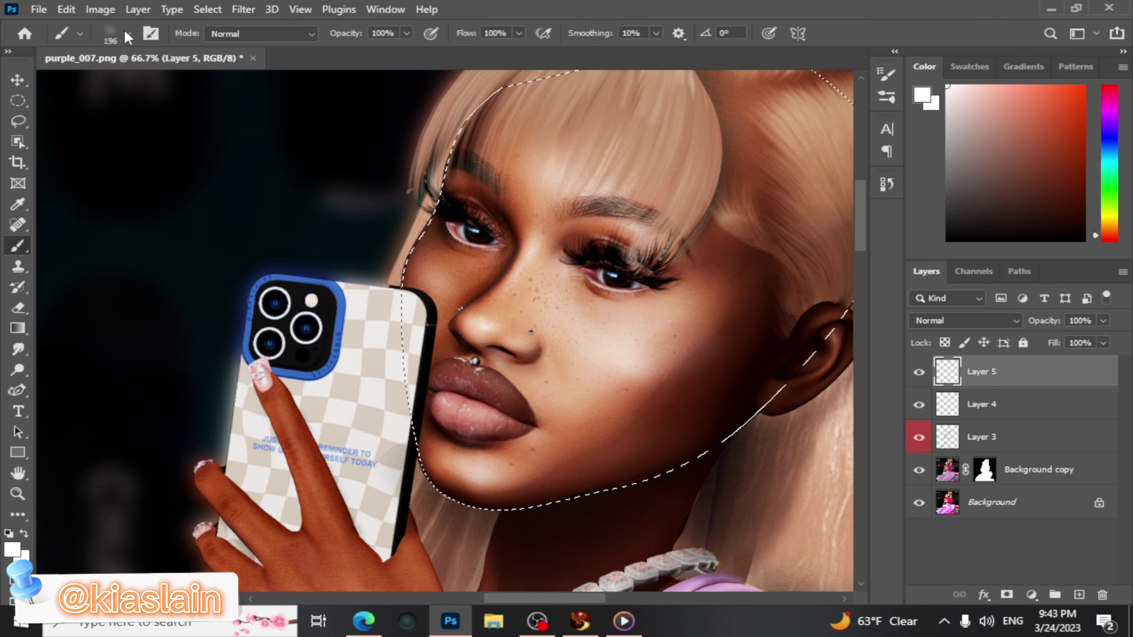
At 50% zoom, paint a soft white glow over the face and deselect
{"action": "left_click", "coordinate": [17, 493]}
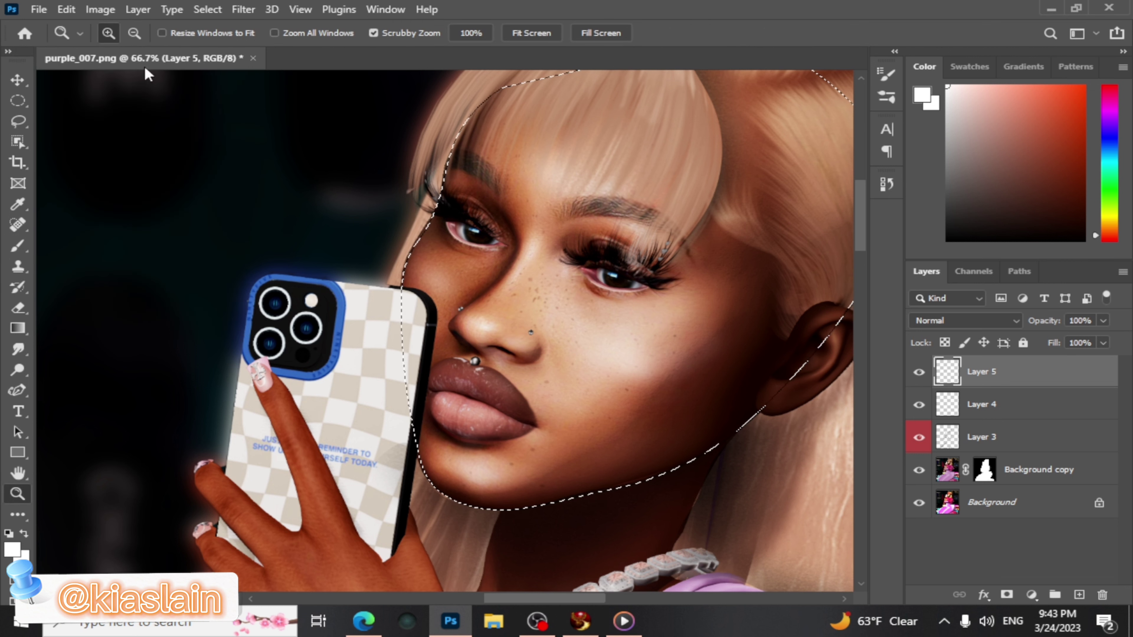
{"action": "left_click", "coordinate": [137, 39]}
{"action": "left_click", "coordinate": [194, 210]}
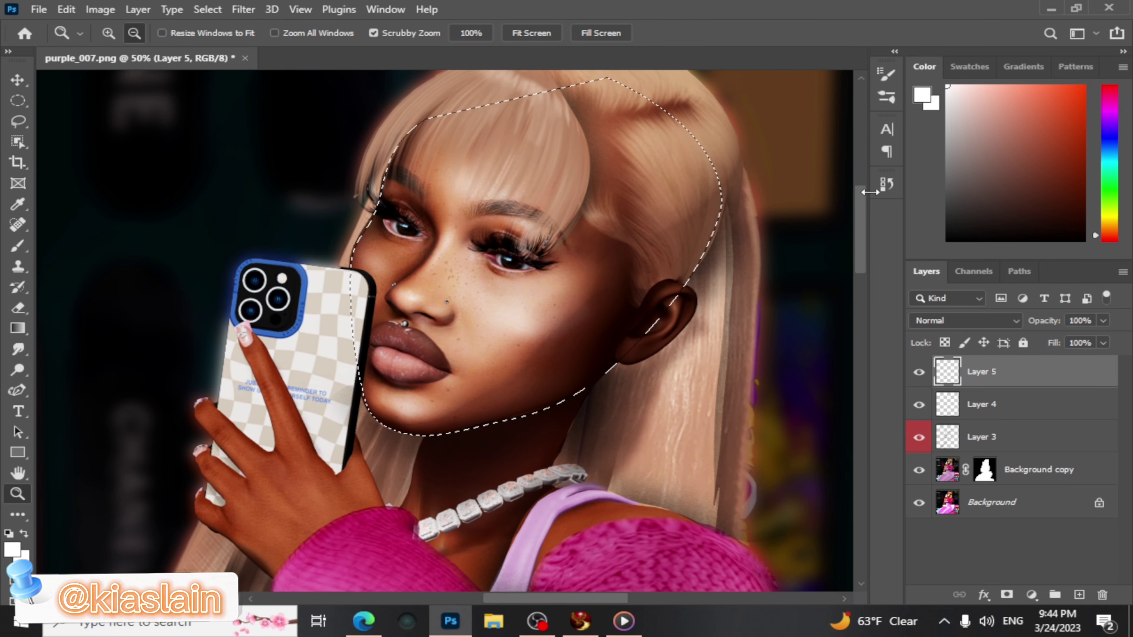
{"action": "left_click_drag", "start_coordinate": [855, 224], "coordinate": [861, 214]}
{"action": "left_click", "coordinate": [18, 245]}
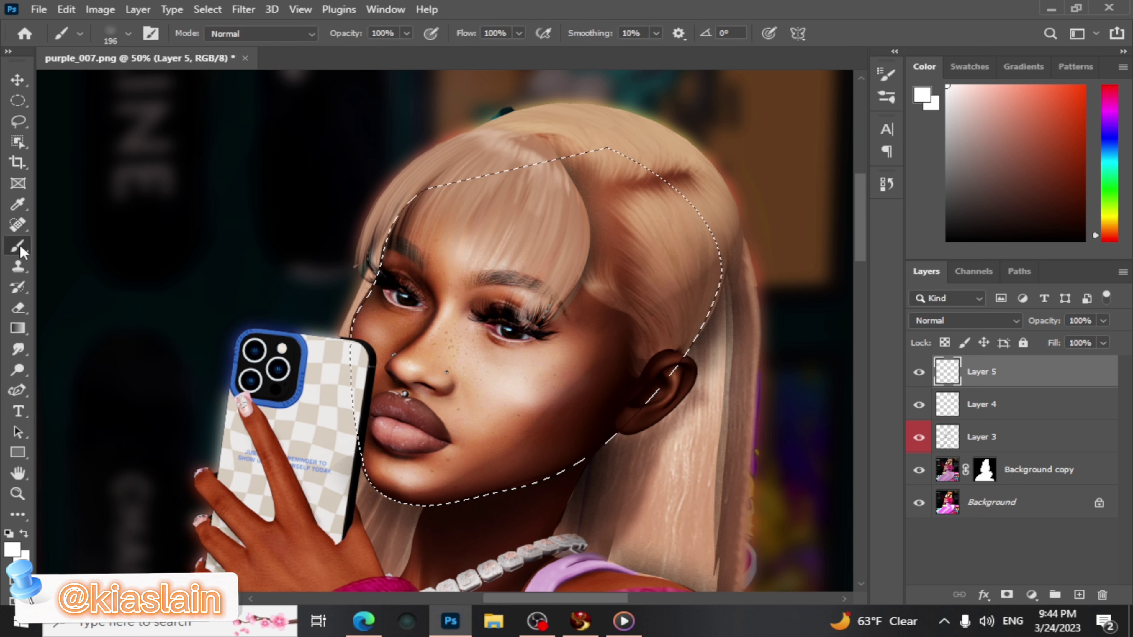
{"action": "mouse_move", "coordinate": [386, 178]}
{"action": "left_mouse_down"}
{"action": "mouse_move", "coordinate": [352, 402]}
{"action": "mouse_move", "coordinate": [370, 473]}
{"action": "mouse_move", "coordinate": [392, 495]}
{"action": "mouse_move", "coordinate": [379, 486]}
{"action": "mouse_move", "coordinate": [657, 405]}
{"action": "mouse_move", "coordinate": [718, 250]}
{"action": "mouse_move", "coordinate": [660, 170]}
{"action": "mouse_move", "coordinate": [718, 286]}
{"action": "mouse_move", "coordinate": [379, 201]}
{"action": "left_mouse_up"}
{"action": "key", "text": "ctrl+d"}
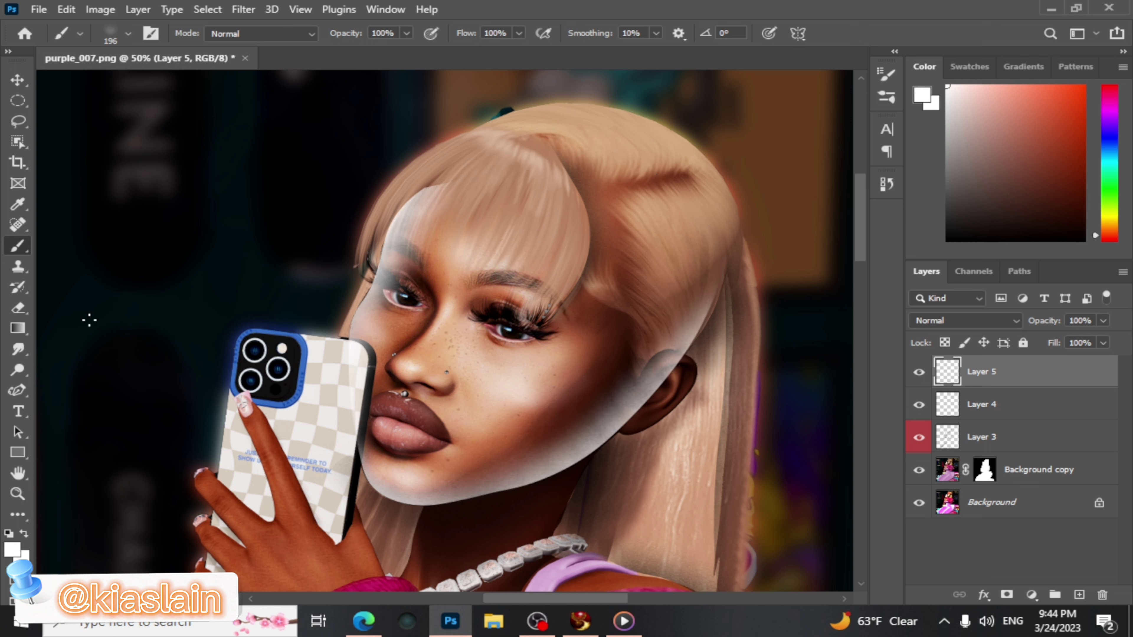
{"action": "left_click", "coordinate": [18, 308]}
Set the soft Eraser brush size to 152 px
{"action": "left_click", "coordinate": [127, 34]}
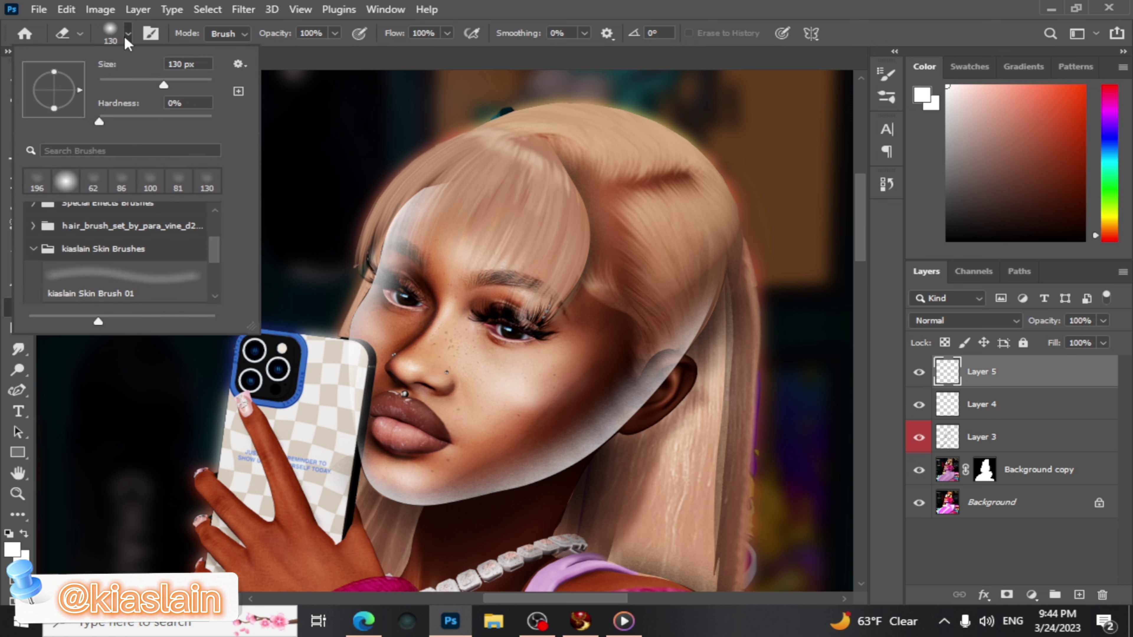
{"action": "left_click", "coordinate": [184, 82]}
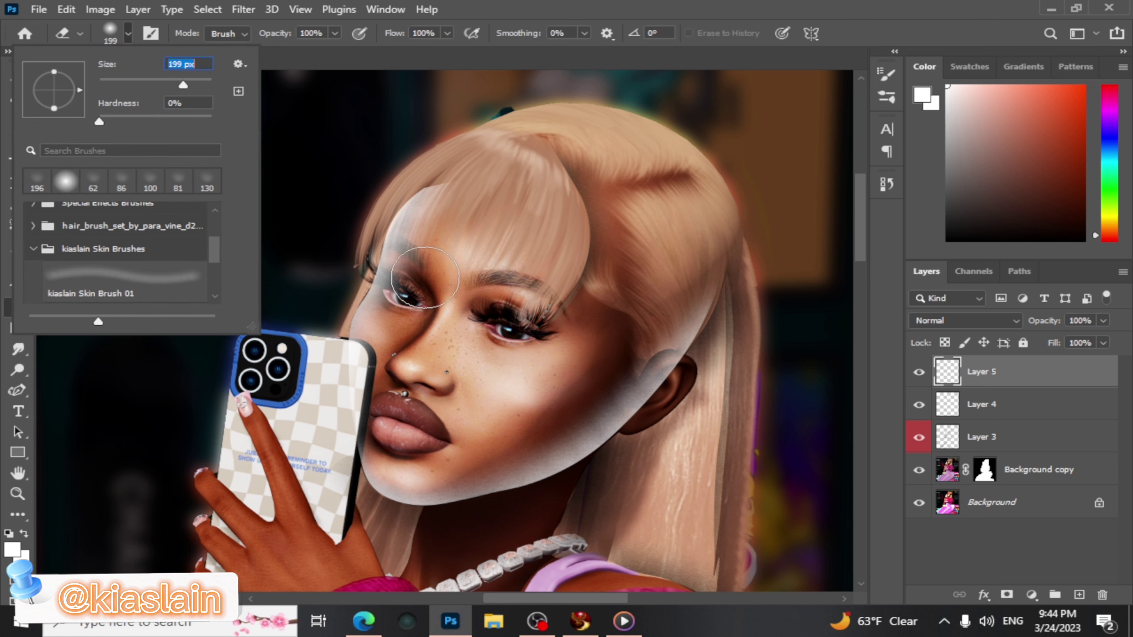
{"action": "left_click_drag", "start_coordinate": [187, 83], "coordinate": [180, 84]}
{"action": "left_click", "coordinate": [457, 163]}
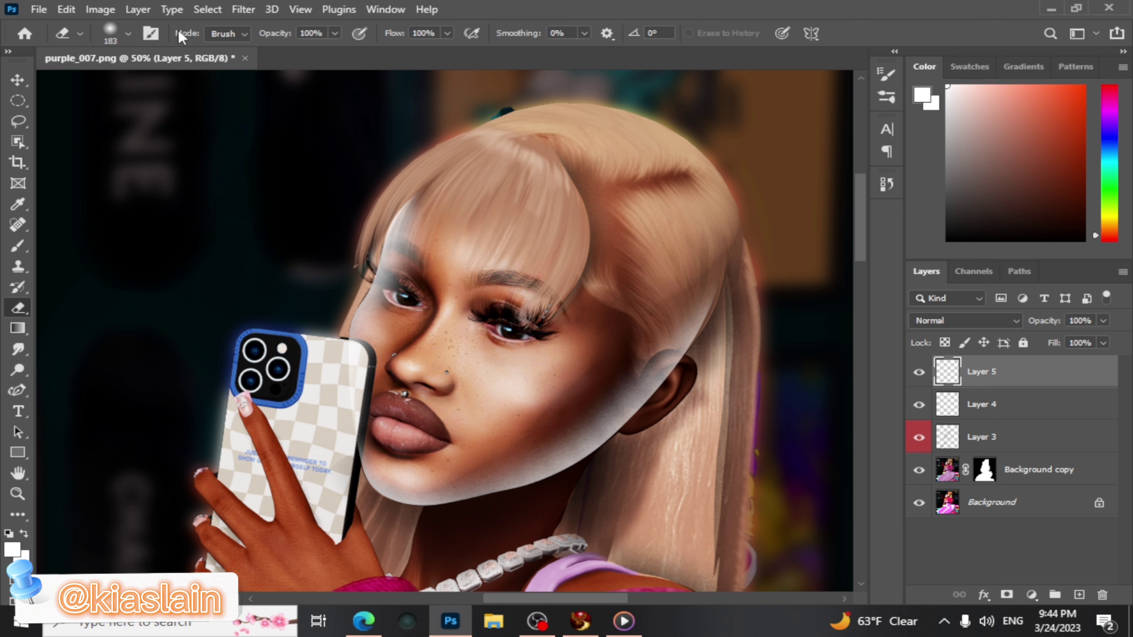
{"action": "left_click", "coordinate": [128, 34]}
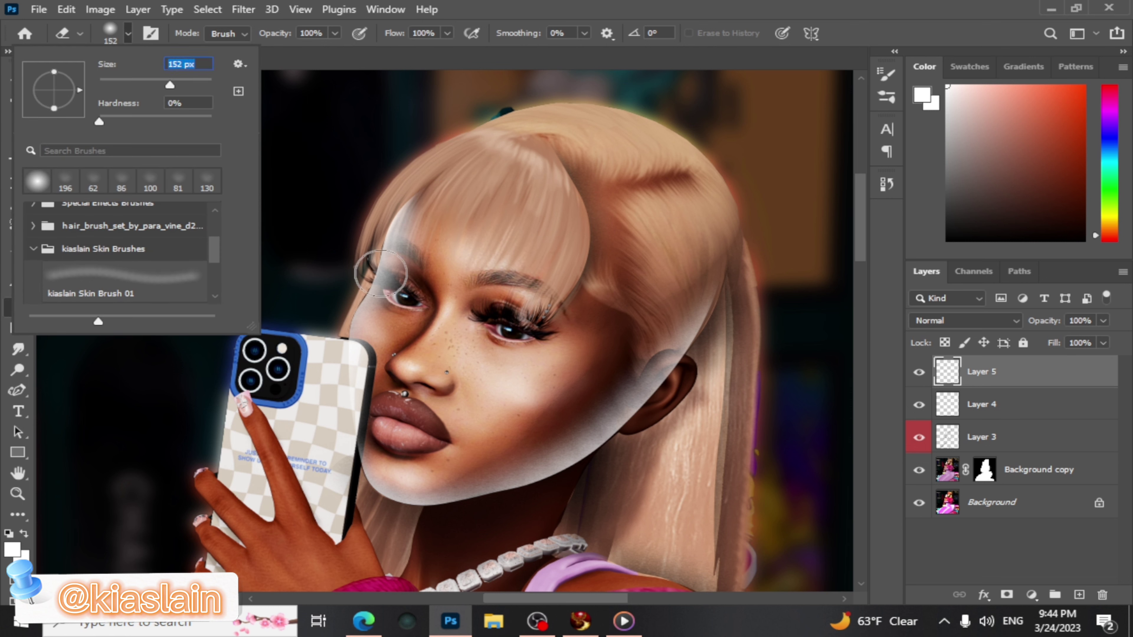
{"action": "left_click", "coordinate": [399, 284]}
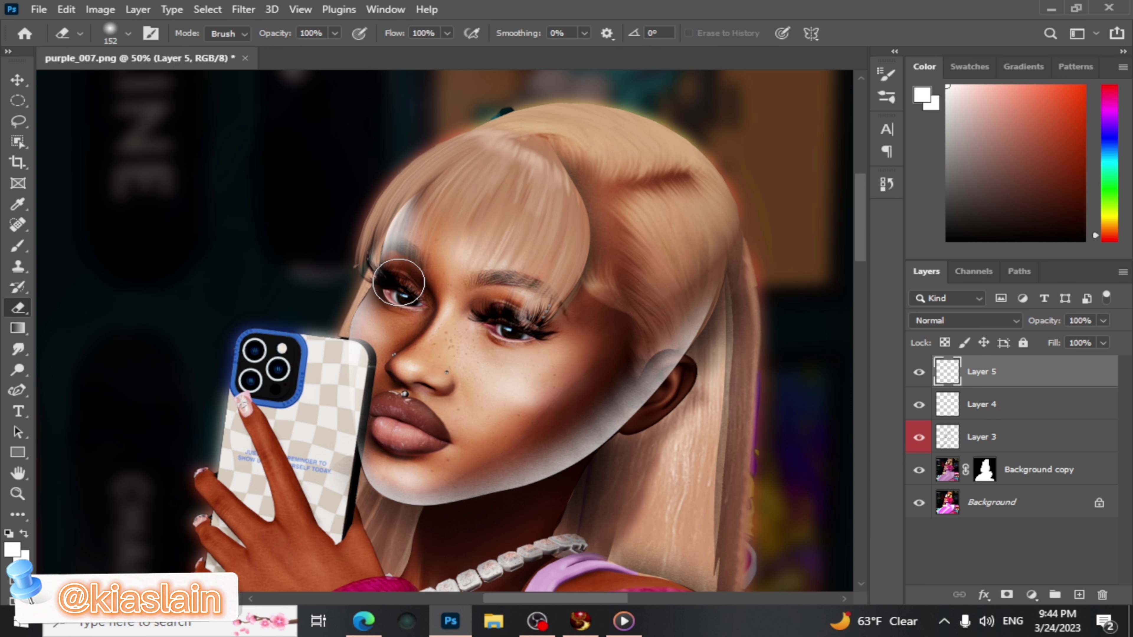
Erase Layer 5's white glow over the brow, eyes, ear and hairline
{"action": "mouse_move", "coordinate": [401, 289]}
{"action": "left_mouse_down"}
{"action": "mouse_move", "coordinate": [431, 219]}
{"action": "mouse_move", "coordinate": [429, 239]}
{"action": "mouse_move", "coordinate": [419, 226]}
{"action": "mouse_move", "coordinate": [428, 237]}
{"action": "left_mouse_up"}
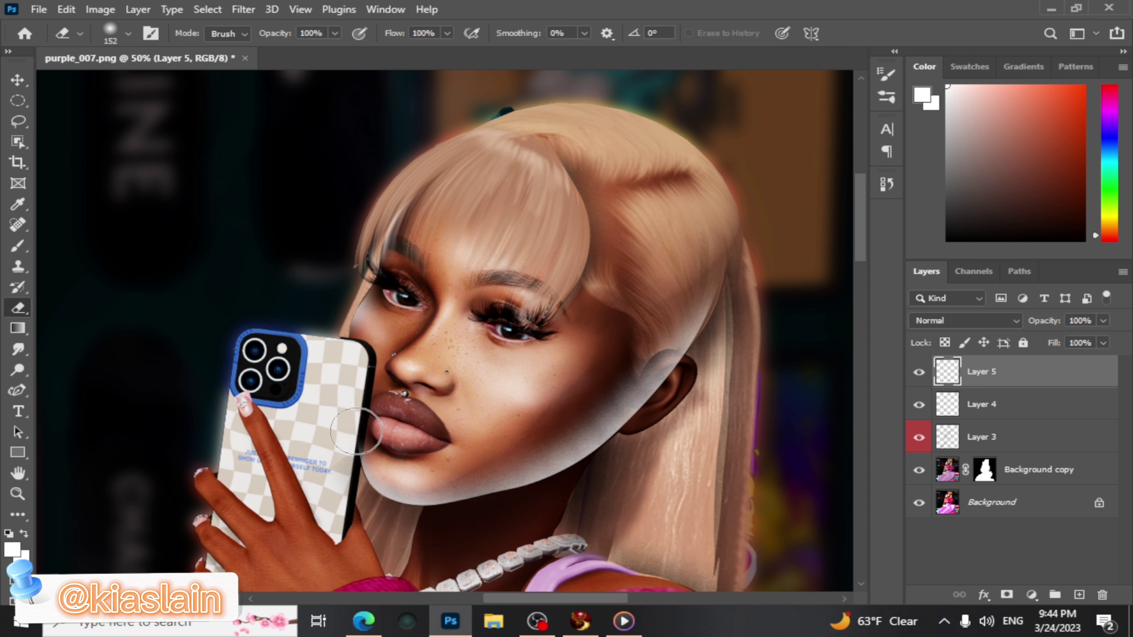
{"action": "mouse_move", "coordinate": [382, 312]}
{"action": "left_mouse_down"}
{"action": "mouse_move", "coordinate": [376, 339]}
{"action": "mouse_move", "coordinate": [400, 299]}
{"action": "left_mouse_up"}
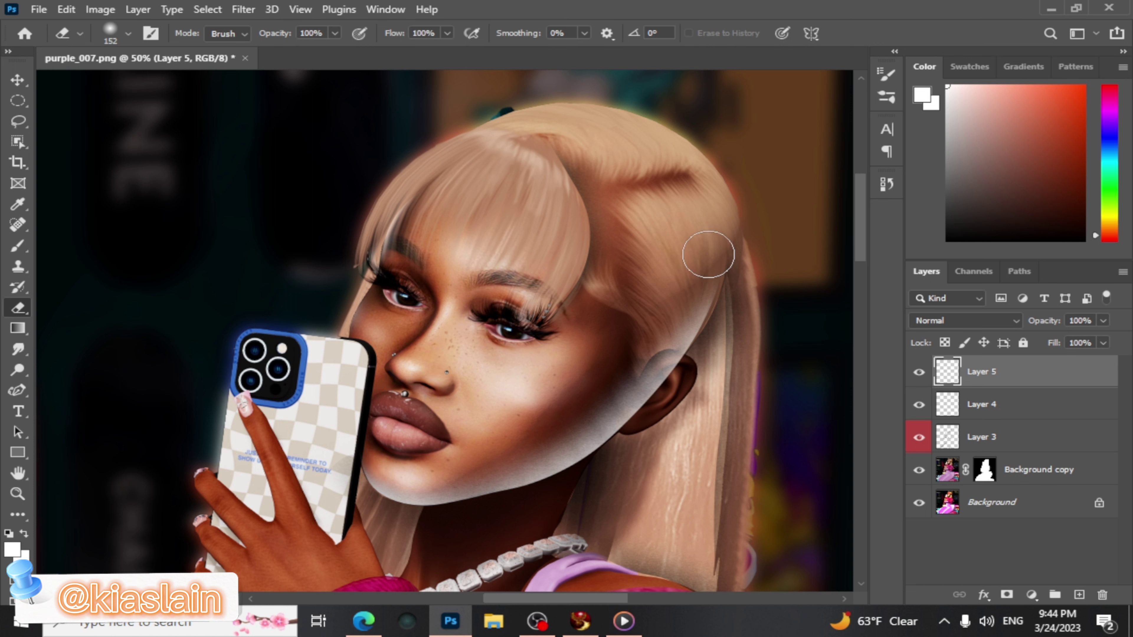
{"action": "mouse_move", "coordinate": [708, 253]}
{"action": "left_mouse_down"}
{"action": "mouse_move", "coordinate": [662, 379]}
{"action": "mouse_move", "coordinate": [627, 411]}
{"action": "mouse_move", "coordinate": [623, 400]}
{"action": "mouse_move", "coordinate": [691, 337]}
{"action": "mouse_move", "coordinate": [675, 364]}
{"action": "left_mouse_up"}
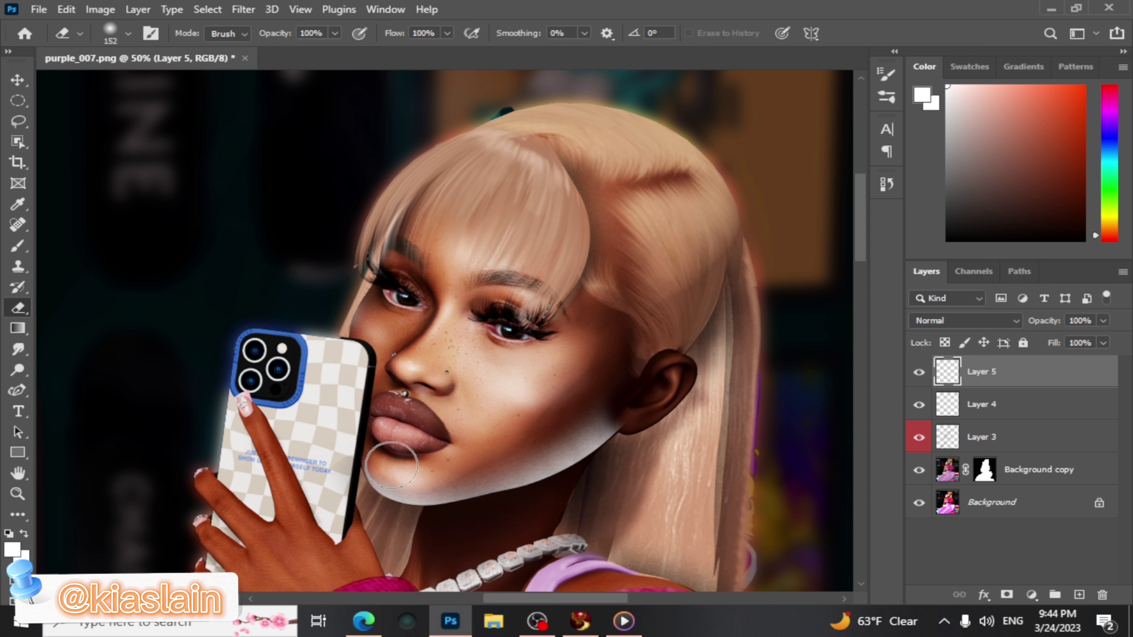
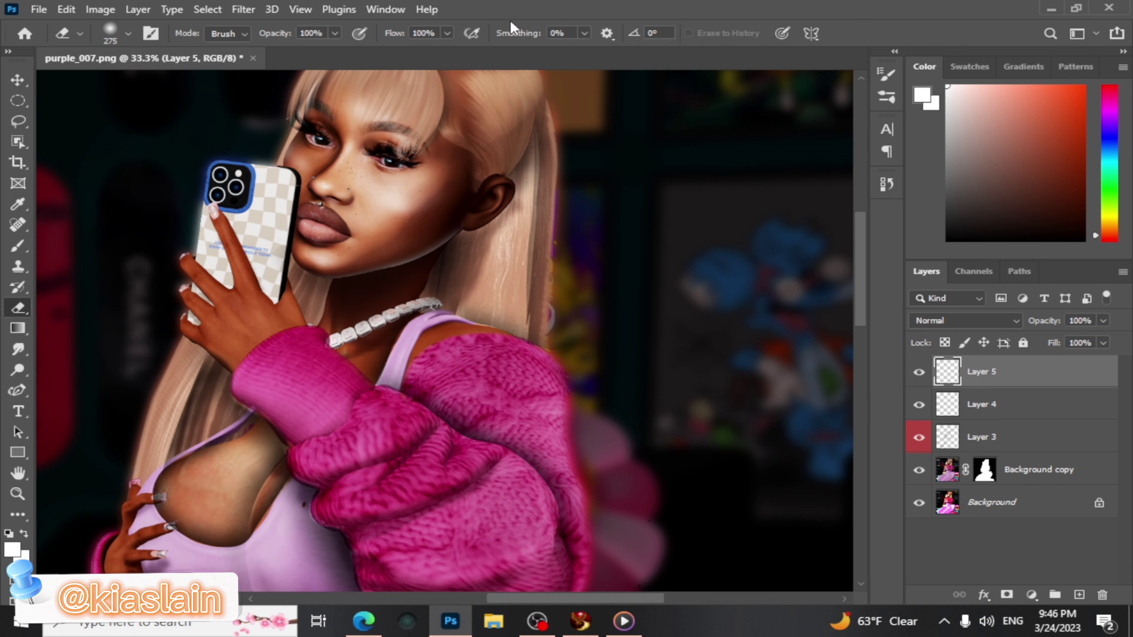
Add a new empty layer above Layer 5 and zoom to 200% on the eyes
{"action": "left_click_drag", "start_coordinate": [860, 270], "coordinate": [859, 234]}
{"action": "left_click", "coordinate": [1079, 595]}
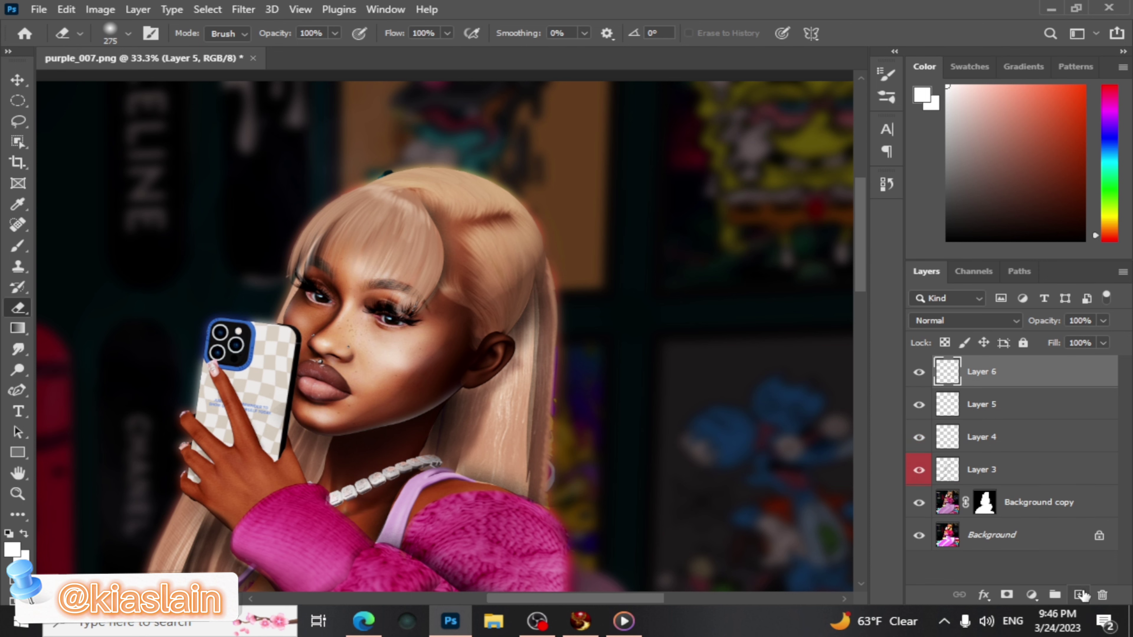
{"action": "left_click", "coordinate": [18, 494]}
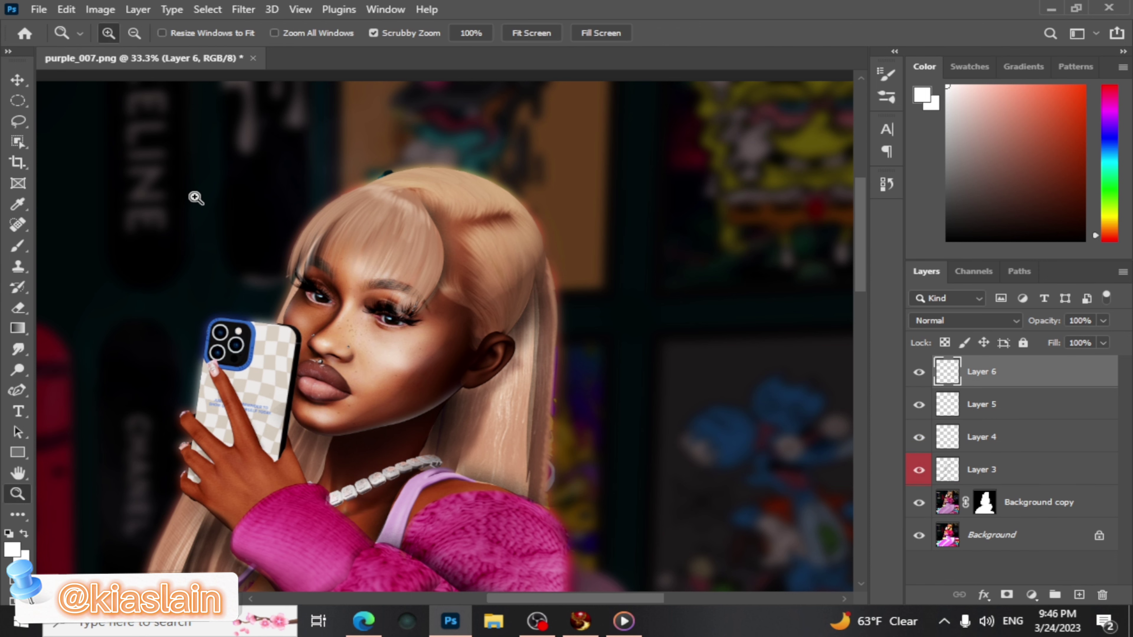
{"action": "left_click_drag", "start_coordinate": [197, 198], "coordinate": [683, 331]}
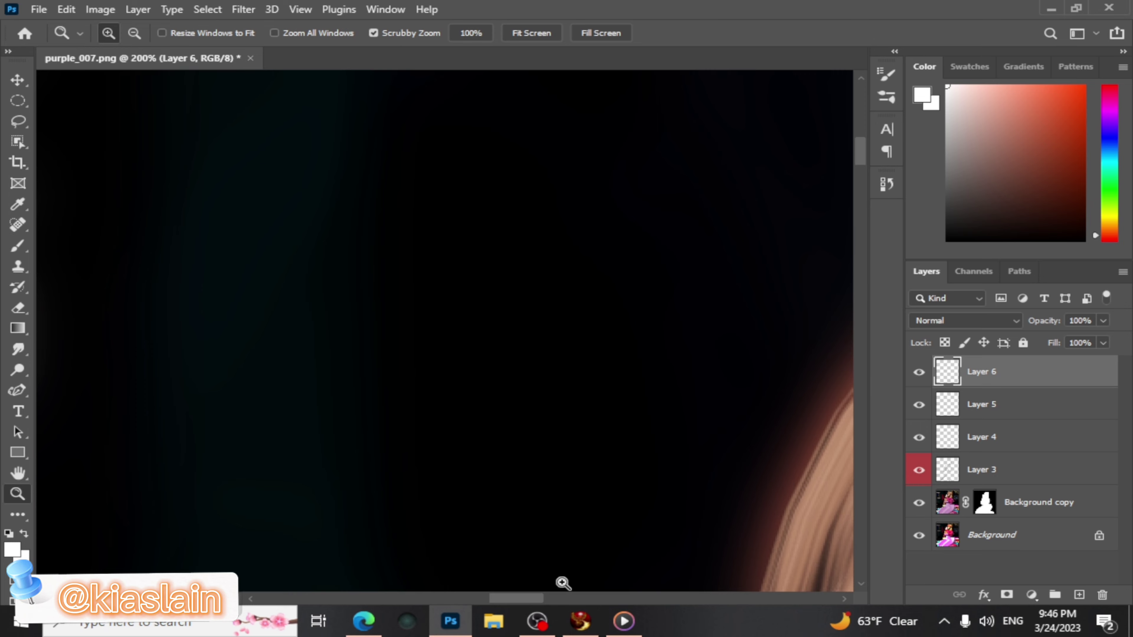
{"action": "left_click_drag", "start_coordinate": [527, 600], "coordinate": [566, 598]}
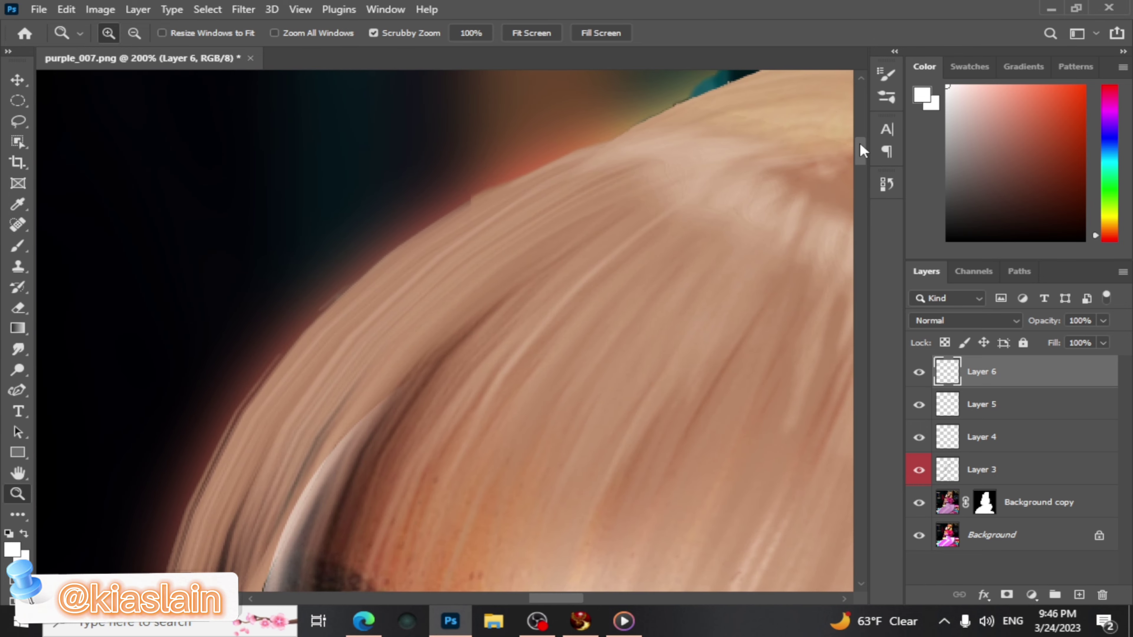
{"action": "left_click_drag", "start_coordinate": [860, 143], "coordinate": [868, 173]}
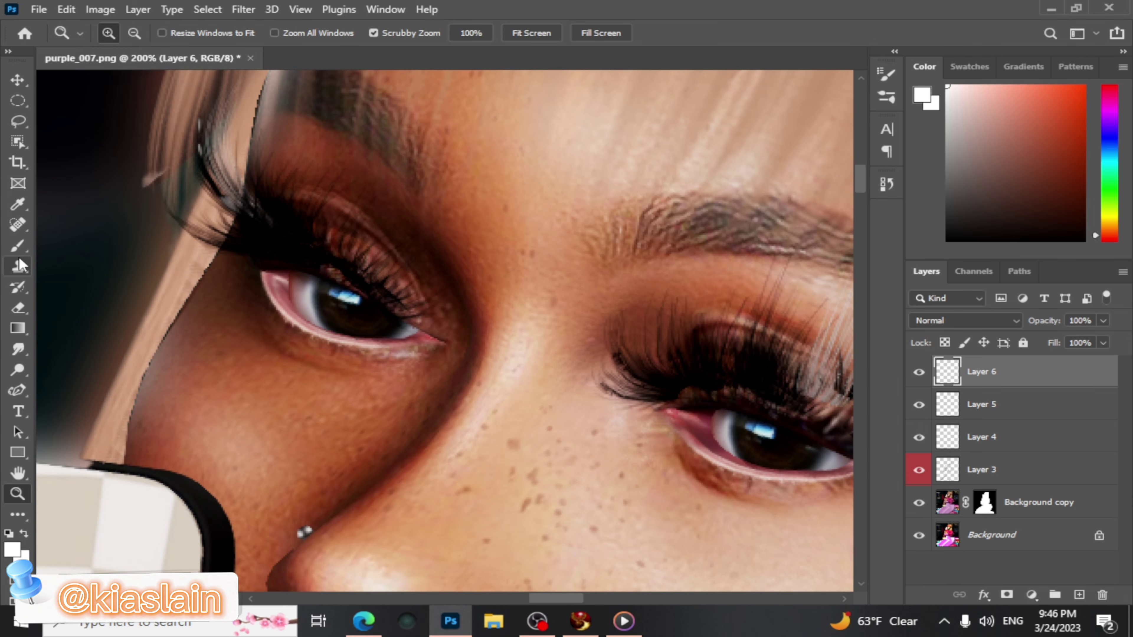
Shrink the brush to about 10 px, undoing a trial stroke made at 21 px
{"action": "key", "text": "b"}
{"action": "left_click", "coordinate": [129, 35]}
{"action": "left_click", "coordinate": [114, 84]}
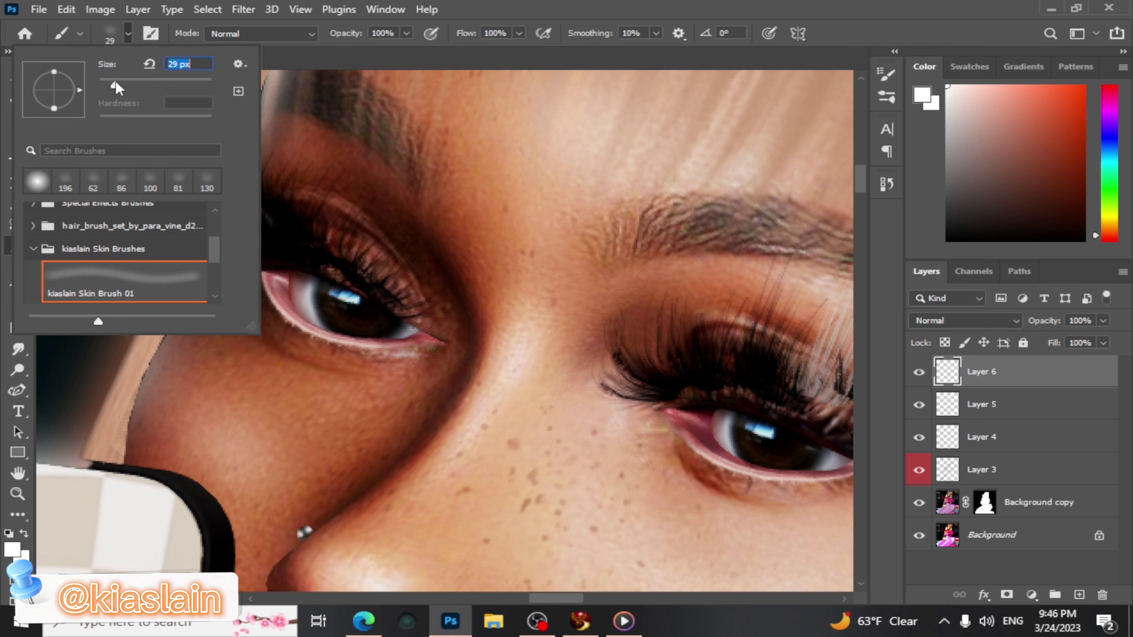
{"action": "left_click", "coordinate": [109, 82]}
{"action": "left_click", "coordinate": [129, 36]}
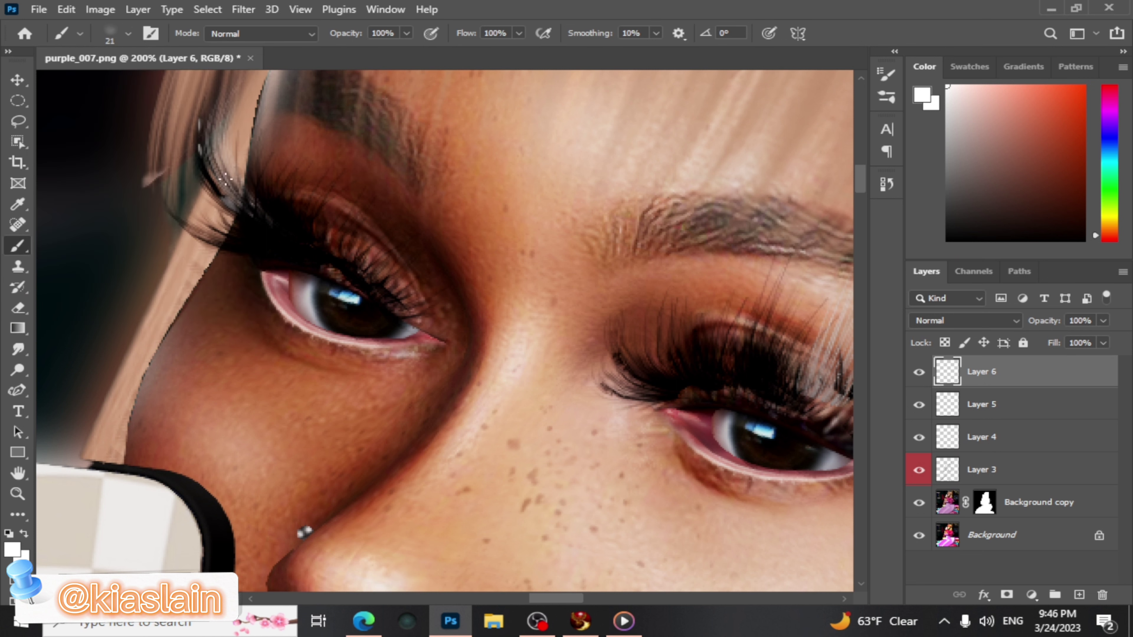
{"action": "left_click_drag", "start_coordinate": [332, 311], "coordinate": [372, 318]}
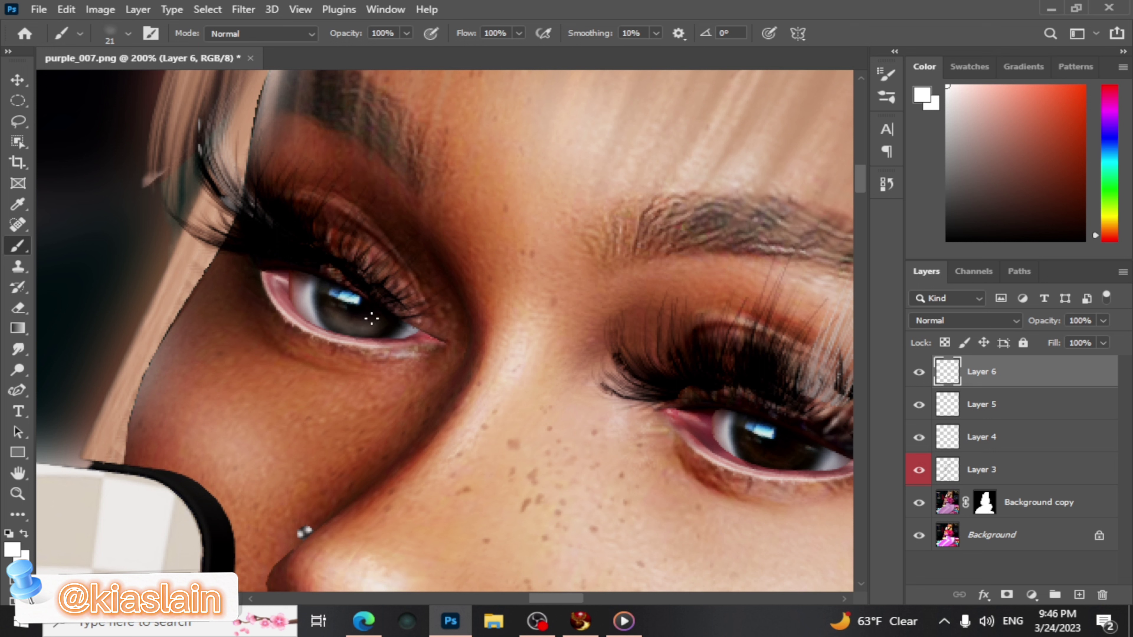
{"action": "key", "text": "ctrl+z"}
{"action": "left_click", "coordinate": [128, 35]}
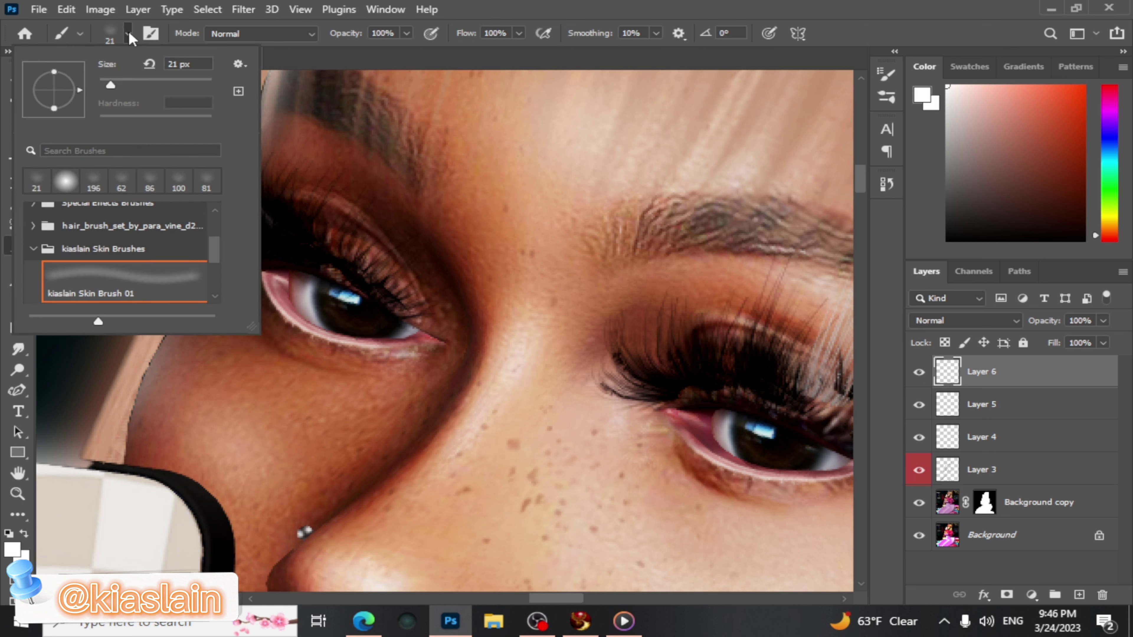
{"action": "left_click_drag", "start_coordinate": [106, 82], "coordinate": [106, 83]}
{"action": "left_click", "coordinate": [129, 33]}
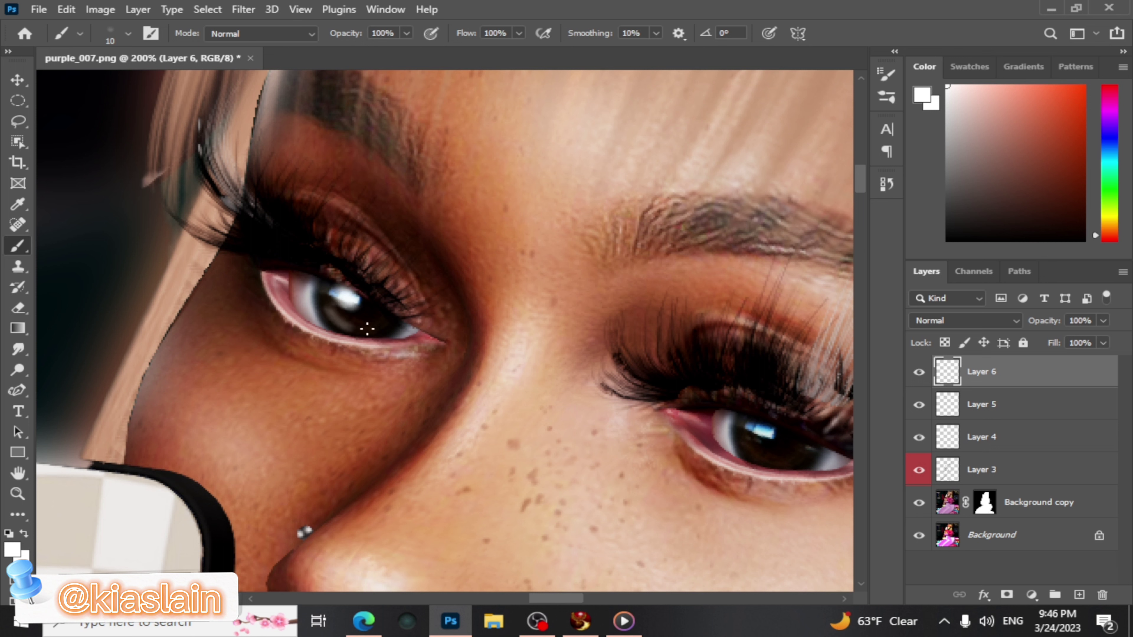
Paint white highlights across both eyes' lower irises, then zoom out to the whole portrait
{"action": "mouse_move", "coordinate": [367, 330]}
{"action": "left_mouse_down"}
{"action": "mouse_move", "coordinate": [386, 319]}
{"action": "mouse_move", "coordinate": [345, 316]}
{"action": "left_mouse_up"}
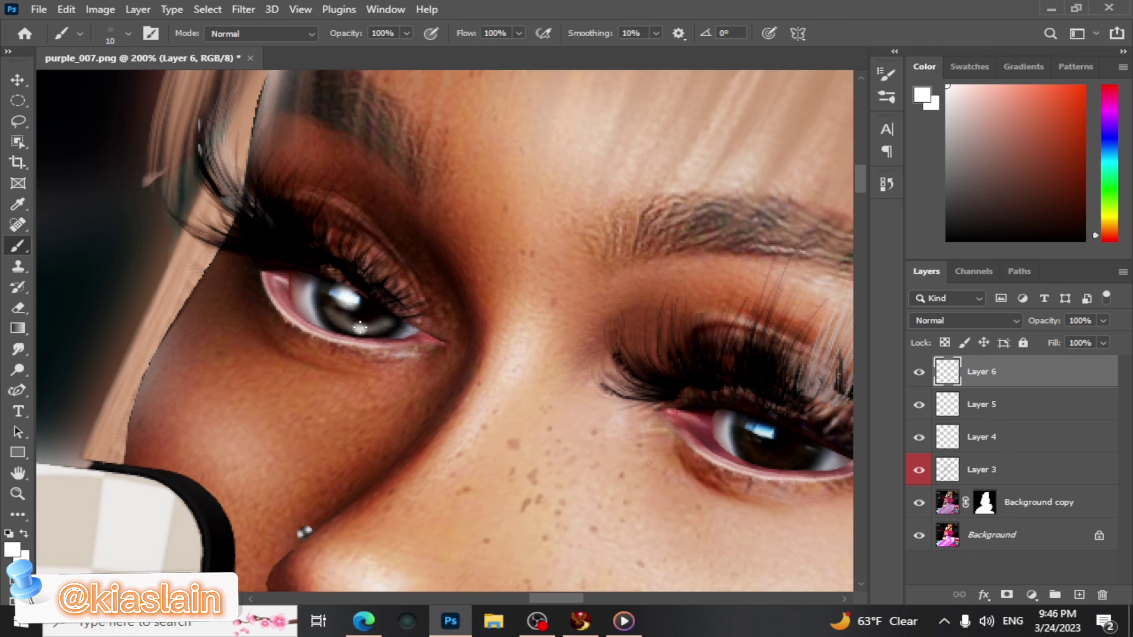
{"action": "left_click_drag", "start_coordinate": [554, 597], "coordinate": [572, 598]}
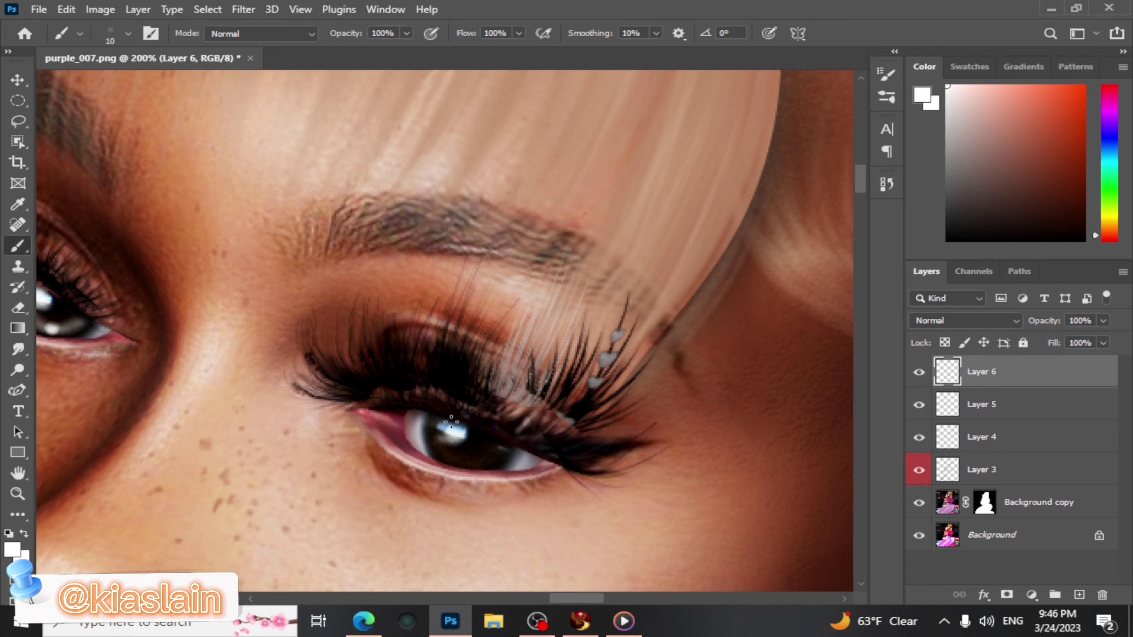
{"action": "scroll", "coordinate": [446, 446], "scroll_direction": "up", "scroll_amount": 1}
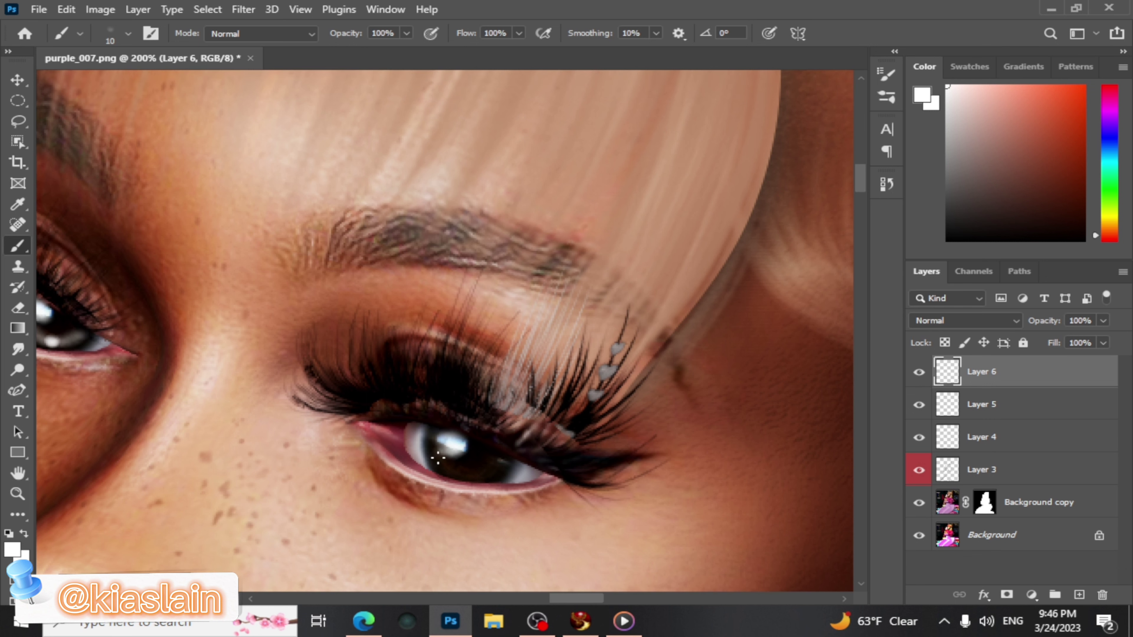
{"action": "mouse_move", "coordinate": [458, 471]}
{"action": "left_mouse_down"}
{"action": "mouse_move", "coordinate": [500, 457]}
{"action": "mouse_move", "coordinate": [456, 469]}
{"action": "left_mouse_up"}
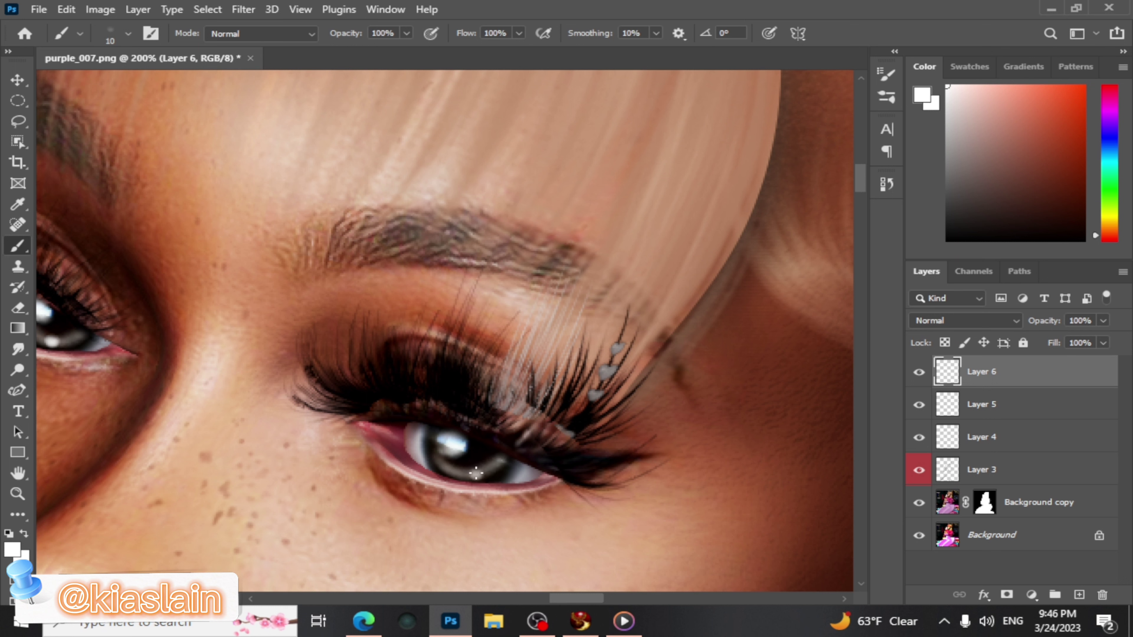
{"action": "left_click", "coordinate": [18, 493]}
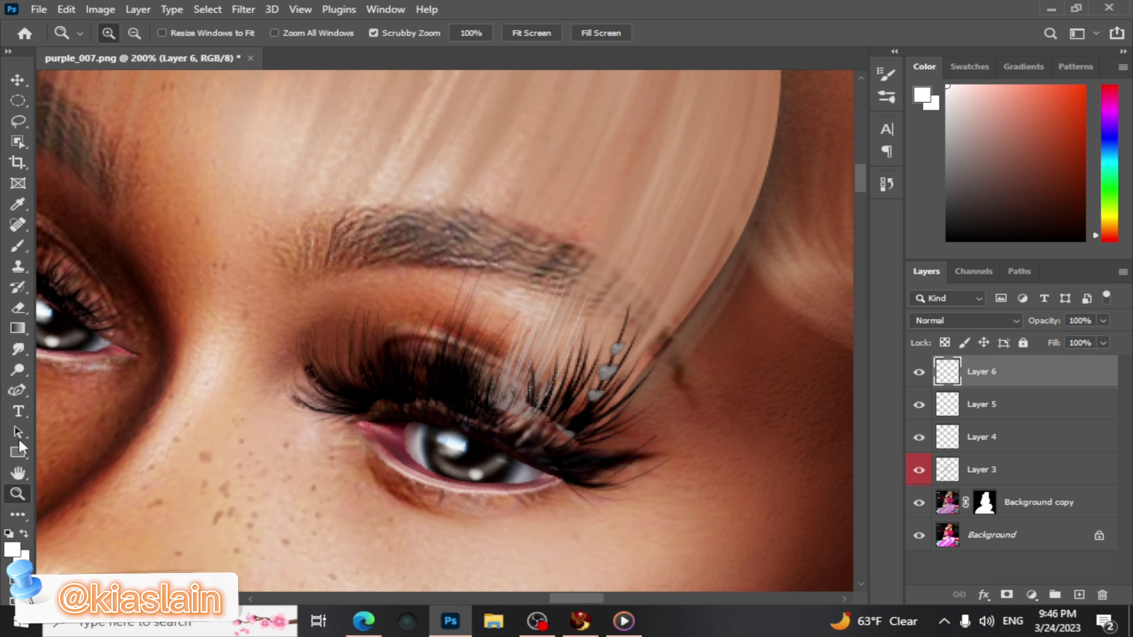
{"action": "left_click", "coordinate": [134, 33]}
{"action": "left_click_drag", "start_coordinate": [227, 304], "coordinate": [231, 308]}
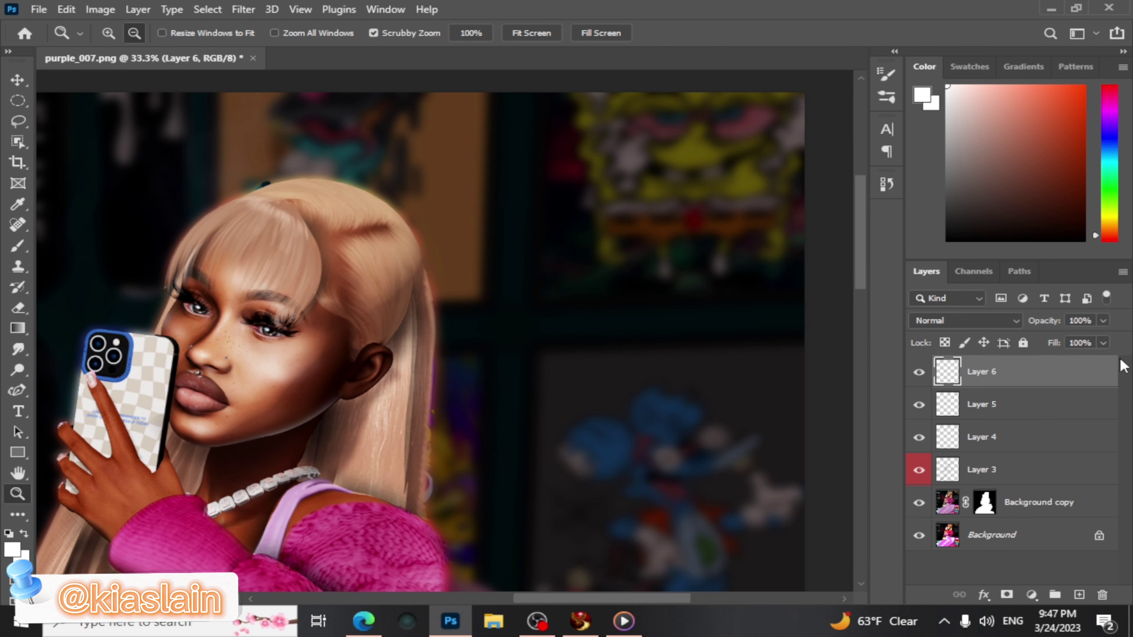
Add empty Layer 7 and zoom to 100% on the lips and chin
{"action": "left_click", "coordinate": [1103, 320]}
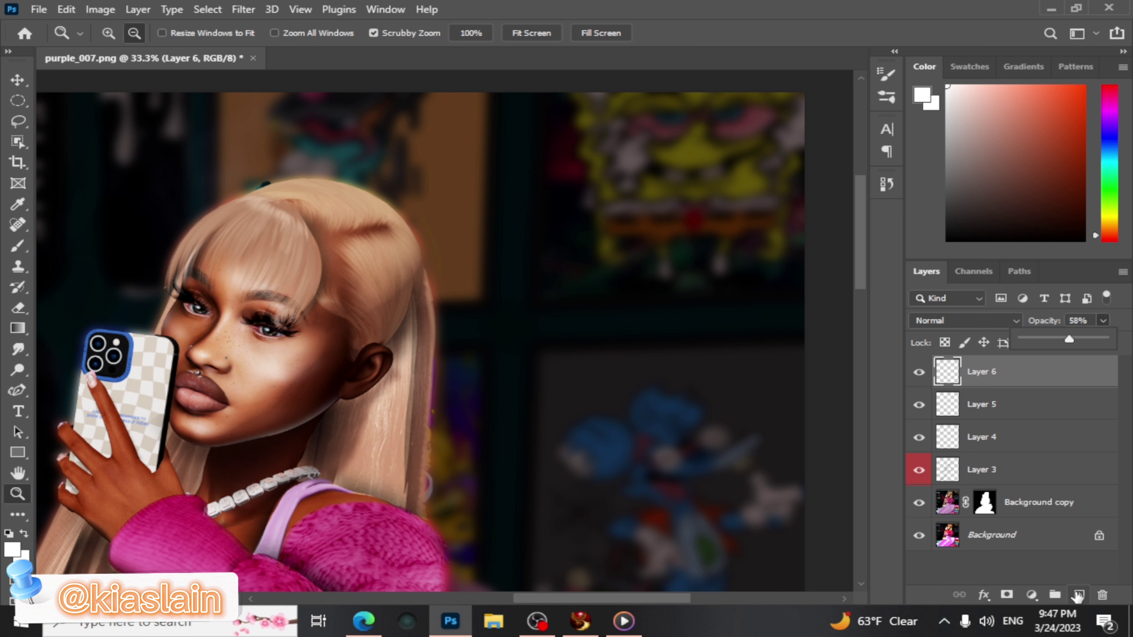
{"action": "left_click", "coordinate": [1079, 595]}
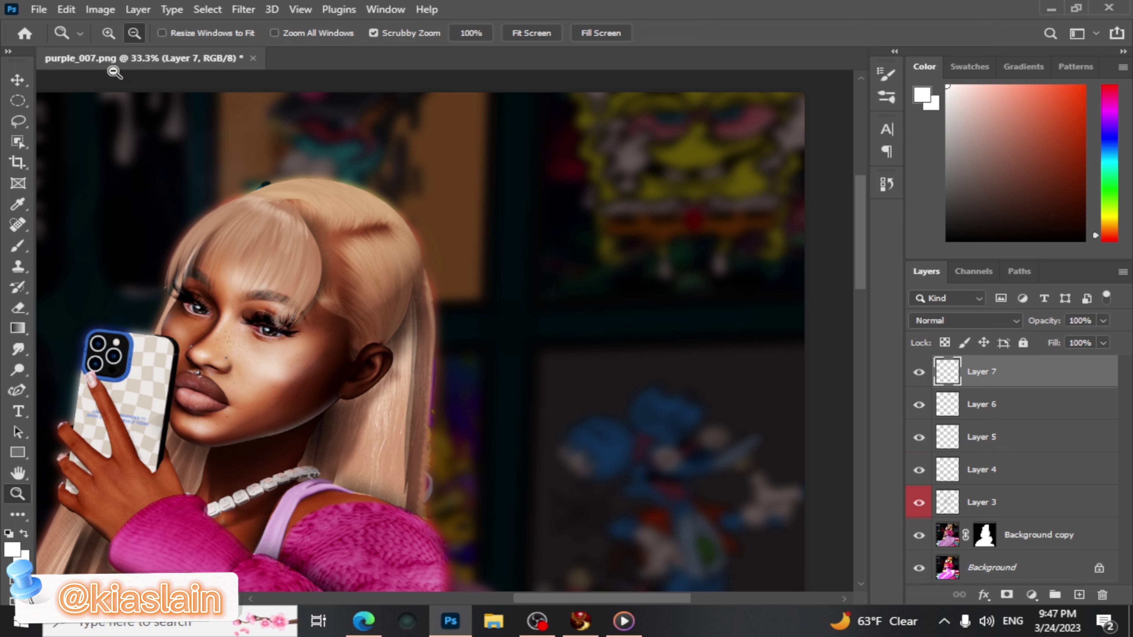
{"action": "left_click", "coordinate": [104, 37]}
{"action": "left_click_drag", "start_coordinate": [171, 398], "coordinate": [178, 435]}
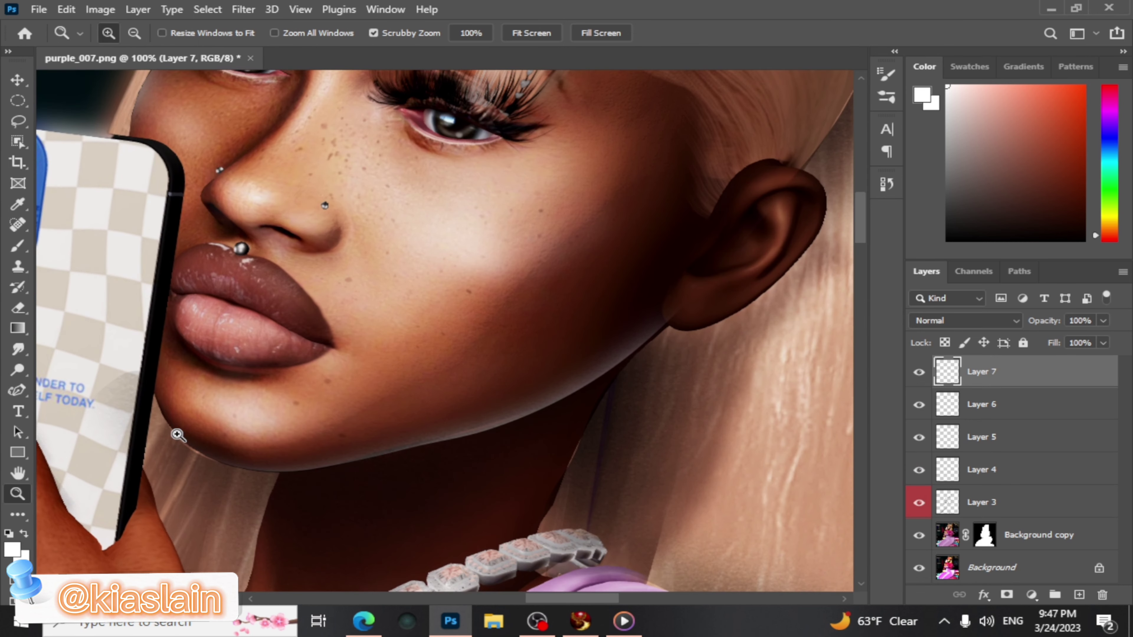
Size the brush for the lips, trying 73 px and settling on 34 px
{"action": "left_click", "coordinate": [18, 245]}
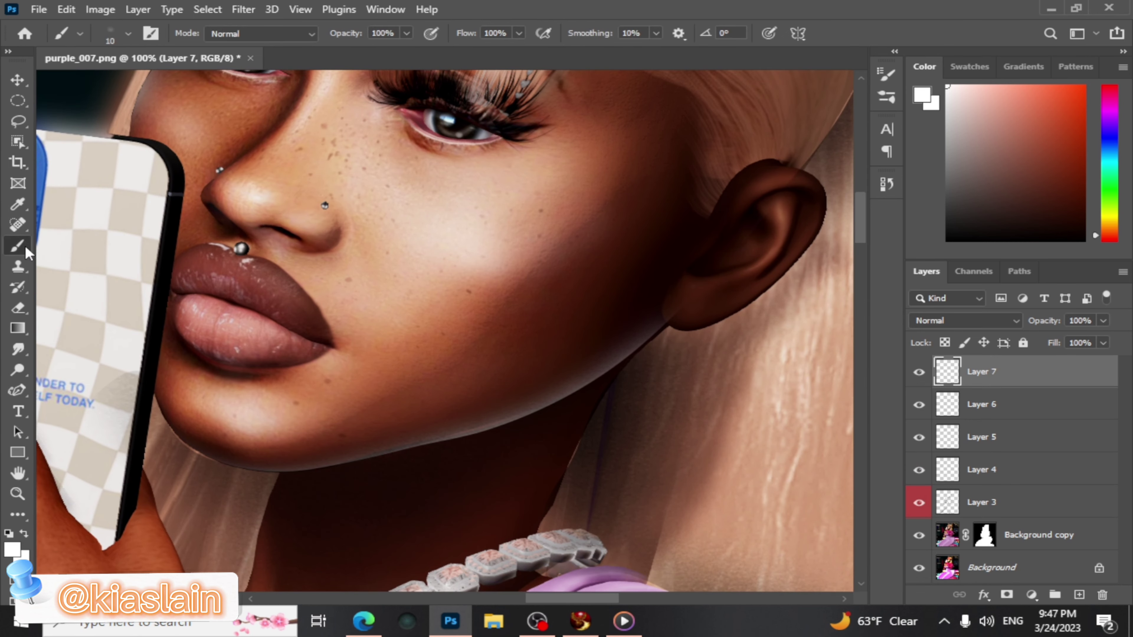
{"action": "left_click", "coordinate": [128, 34]}
{"action": "left_click", "coordinate": [145, 85]}
{"action": "left_click", "coordinate": [128, 34]}
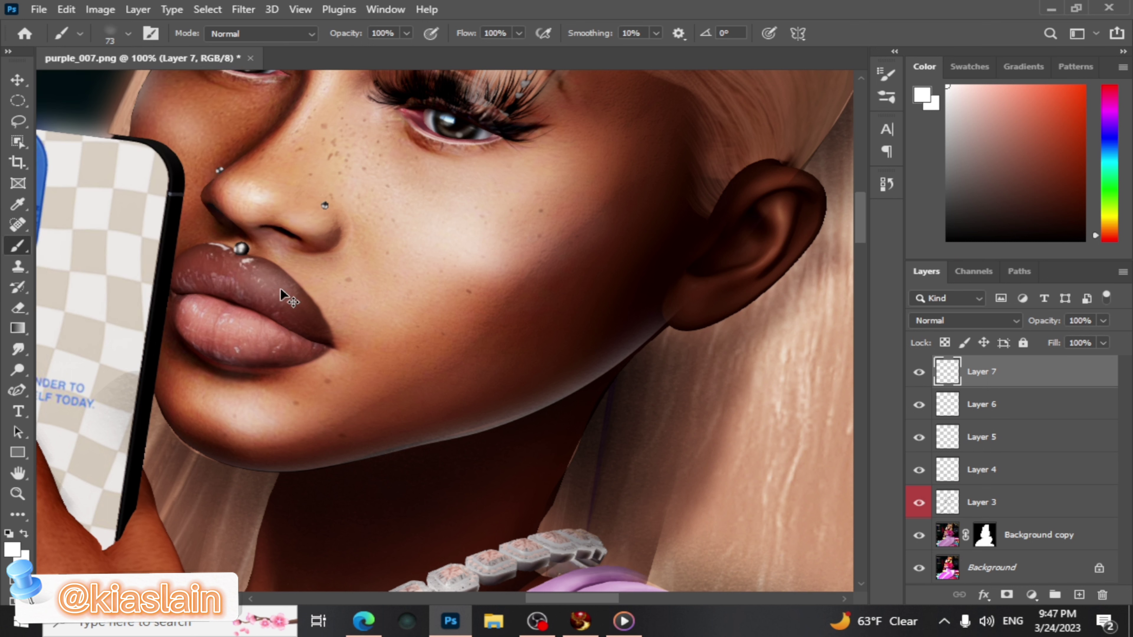
{"action": "left_click", "coordinate": [128, 34]}
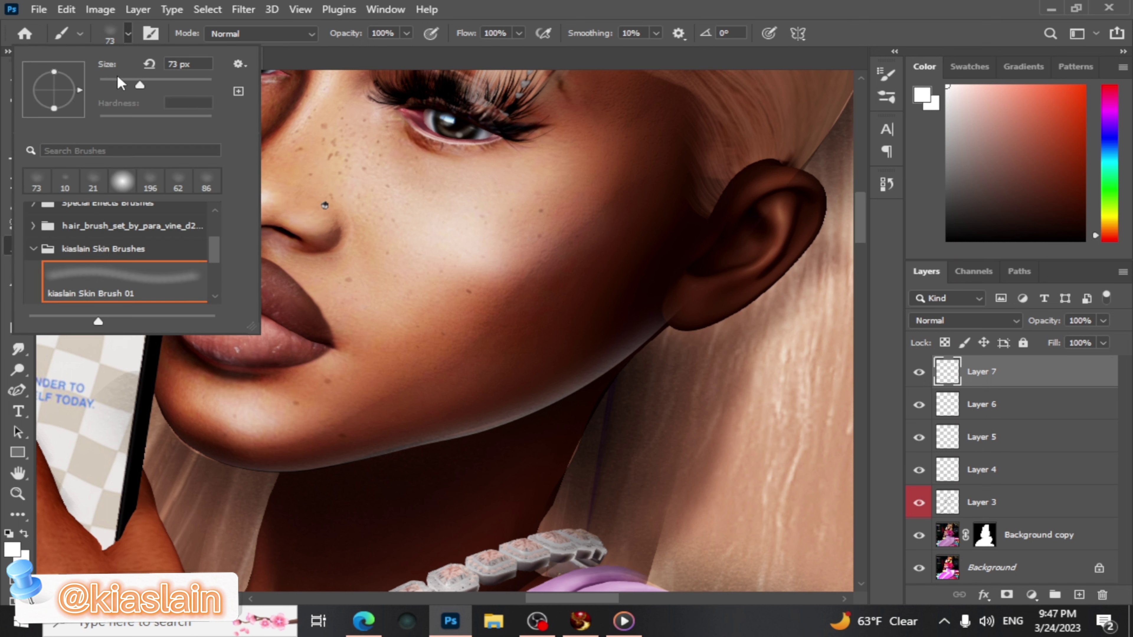
{"action": "left_click", "coordinate": [120, 83]}
{"action": "left_click", "coordinate": [134, 26]}
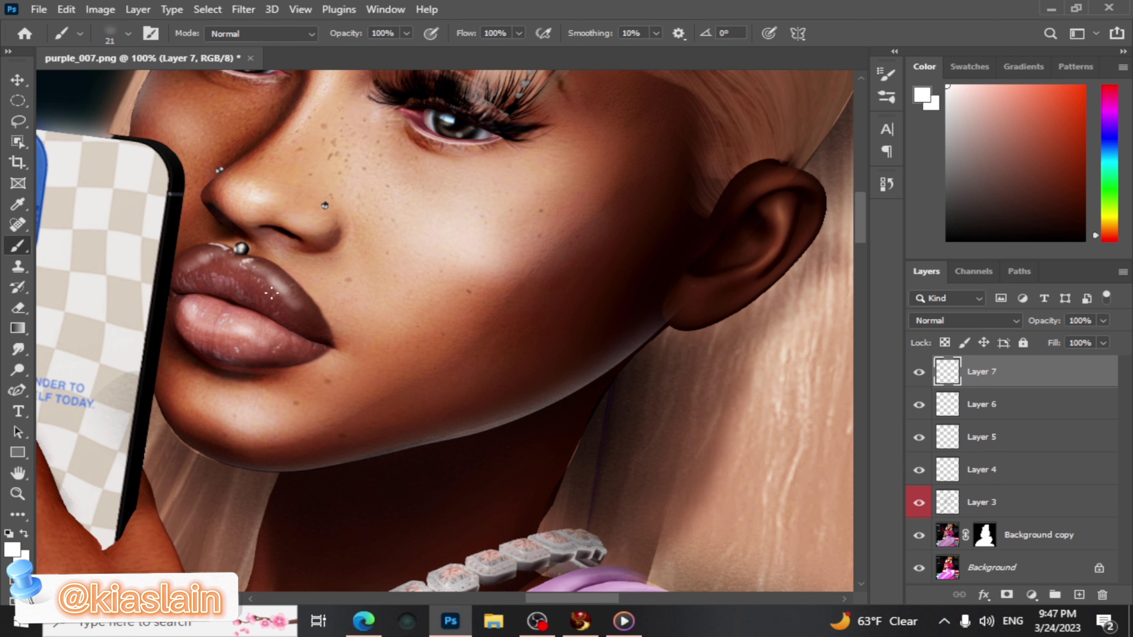
Switch to an 84 px Eraser and zoom out to 25% to see the whole portrait
{"action": "left_click", "coordinate": [18, 308]}
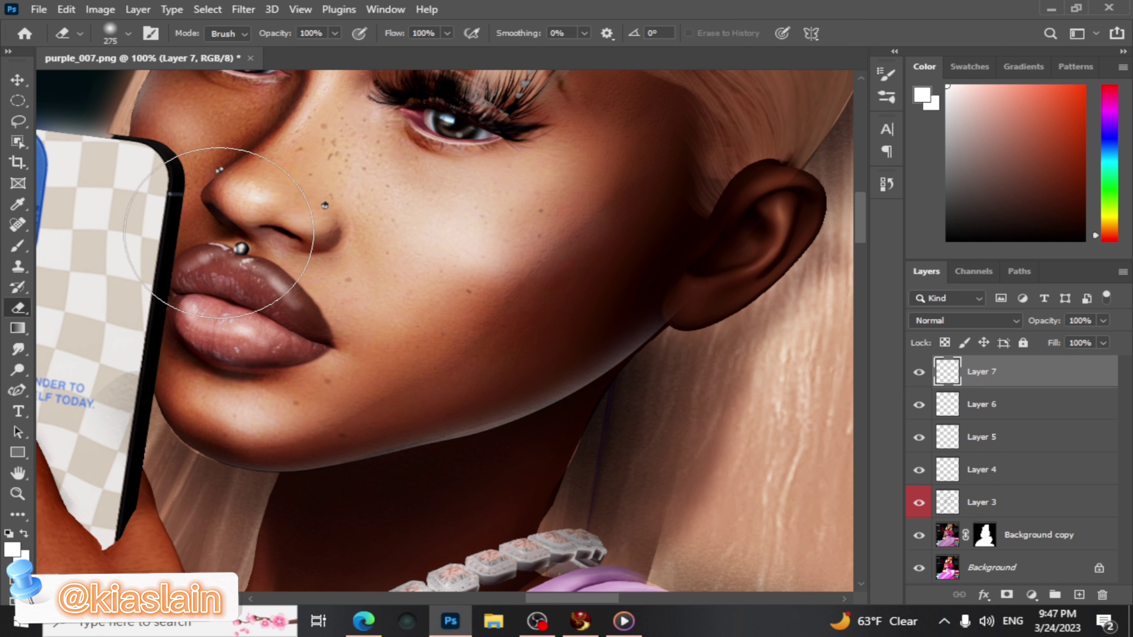
{"action": "left_click", "coordinate": [128, 33]}
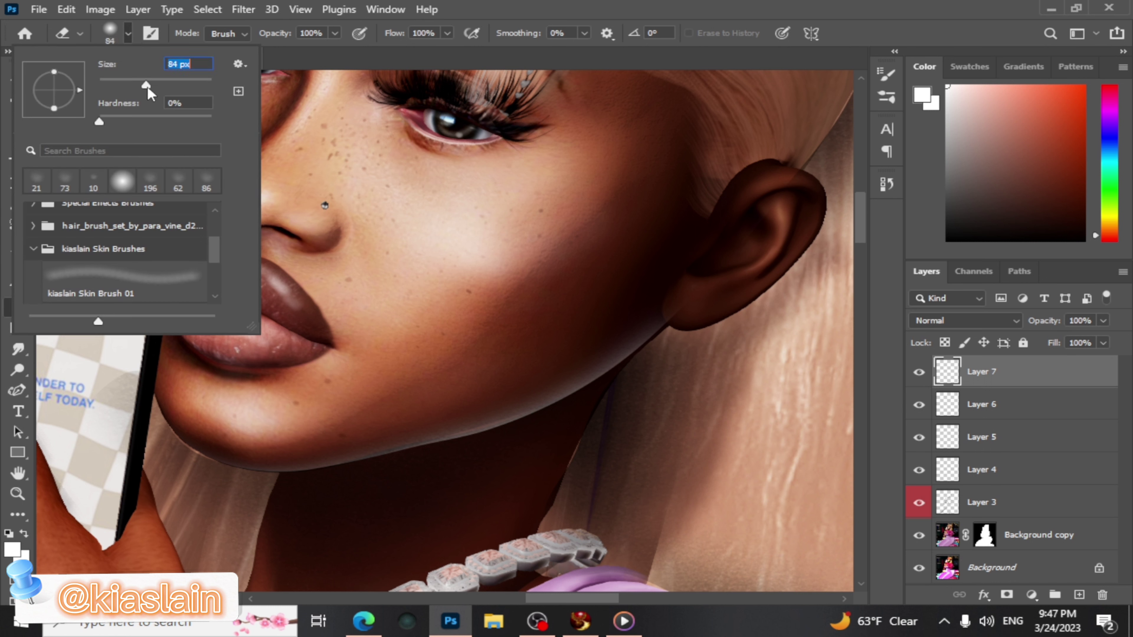
{"action": "key", "text": "Return"}
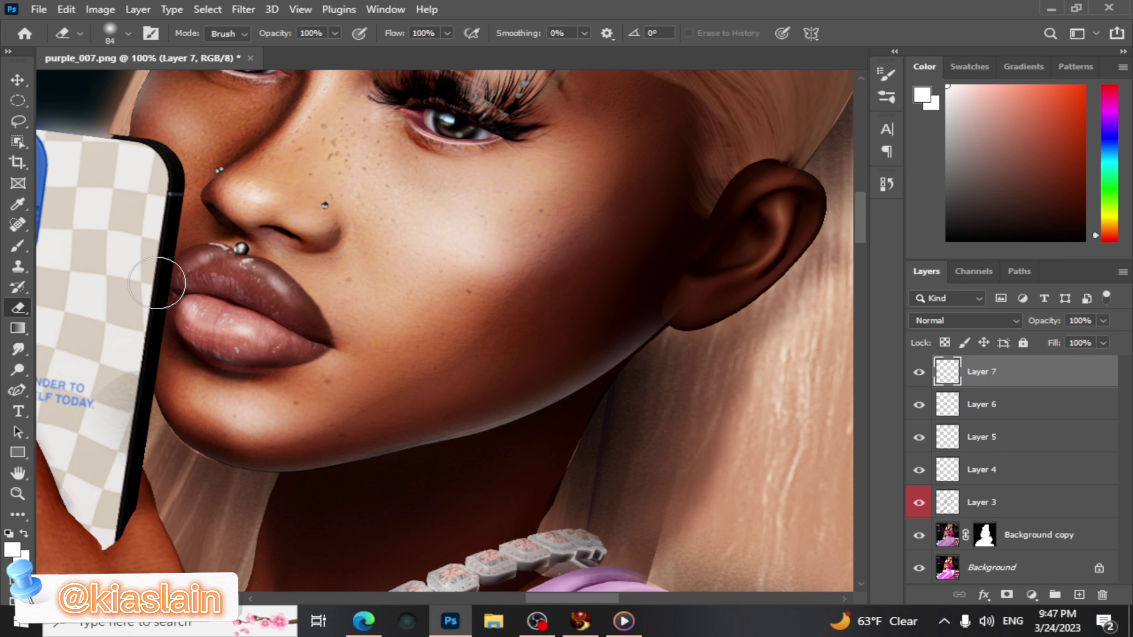
{"action": "left_click", "coordinate": [18, 493]}
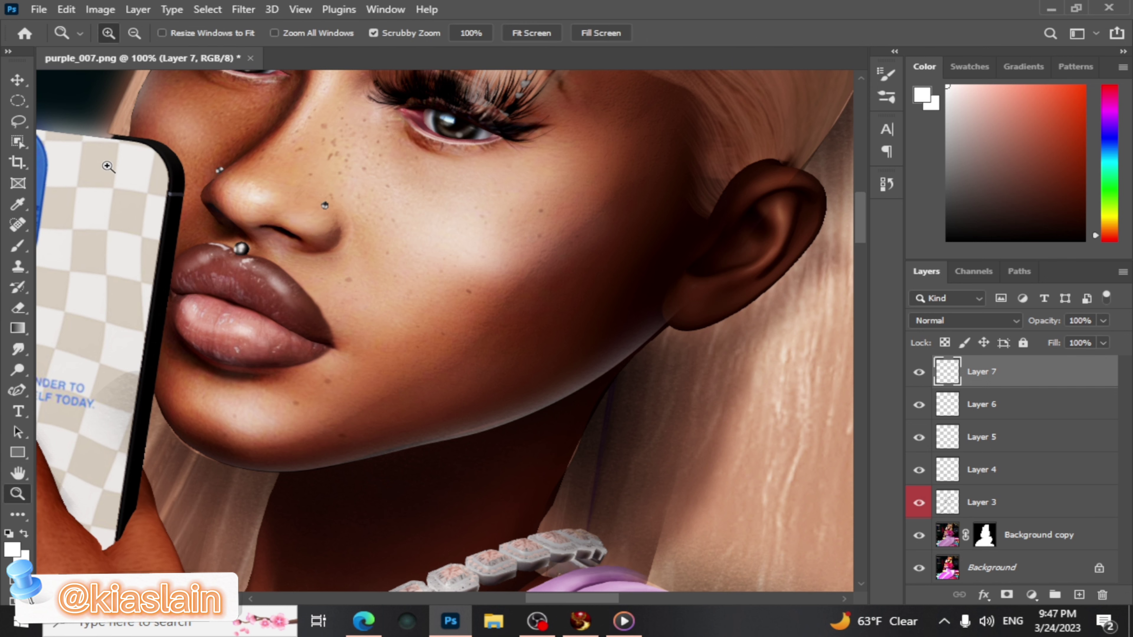
{"action": "left_click", "coordinate": [134, 33]}
{"action": "left_click_drag", "start_coordinate": [243, 267], "coordinate": [242, 267]}
{"action": "left_click", "coordinate": [242, 267]}
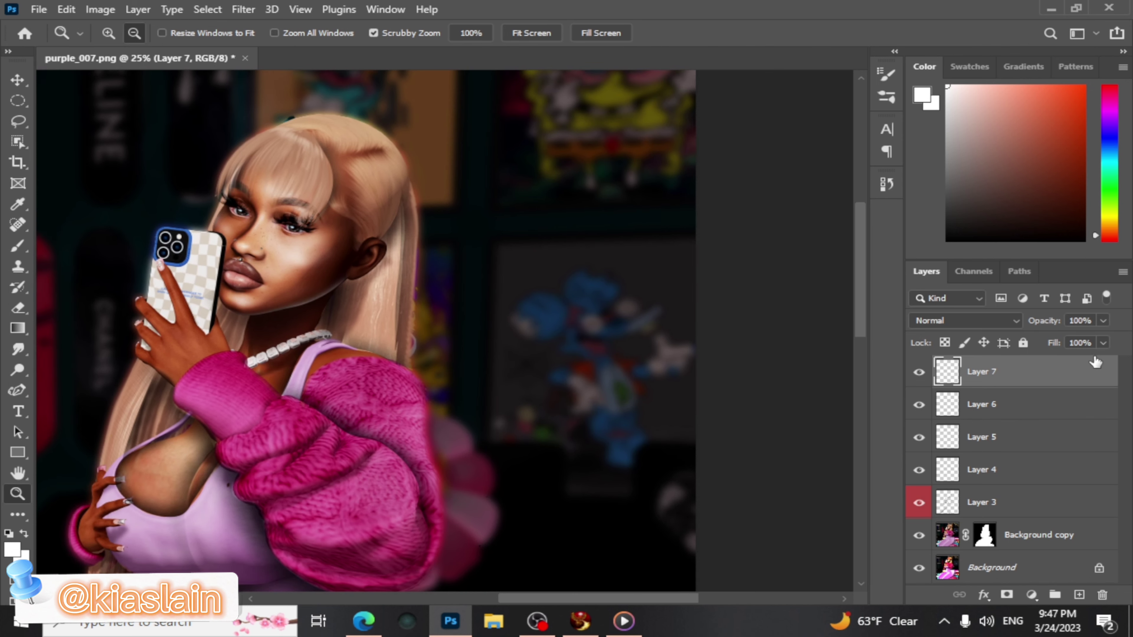
Hide the Background, Background copy and Layer 3, then merge the visible layers into Layer 4
{"action": "left_click", "coordinate": [1103, 321]}
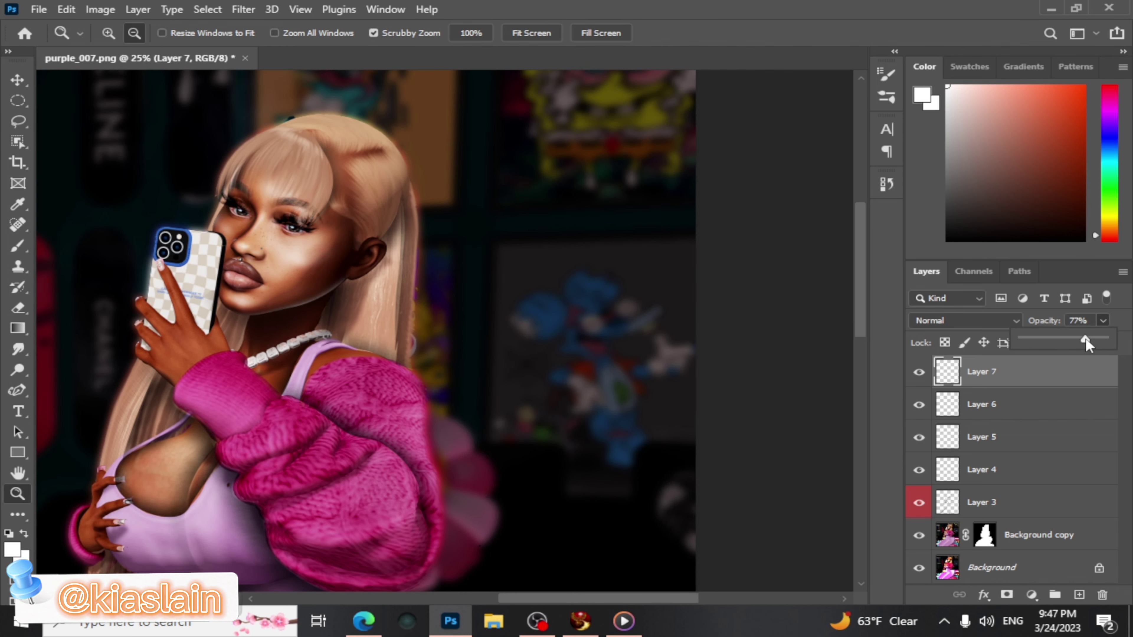
{"action": "left_click", "coordinate": [466, 464]}
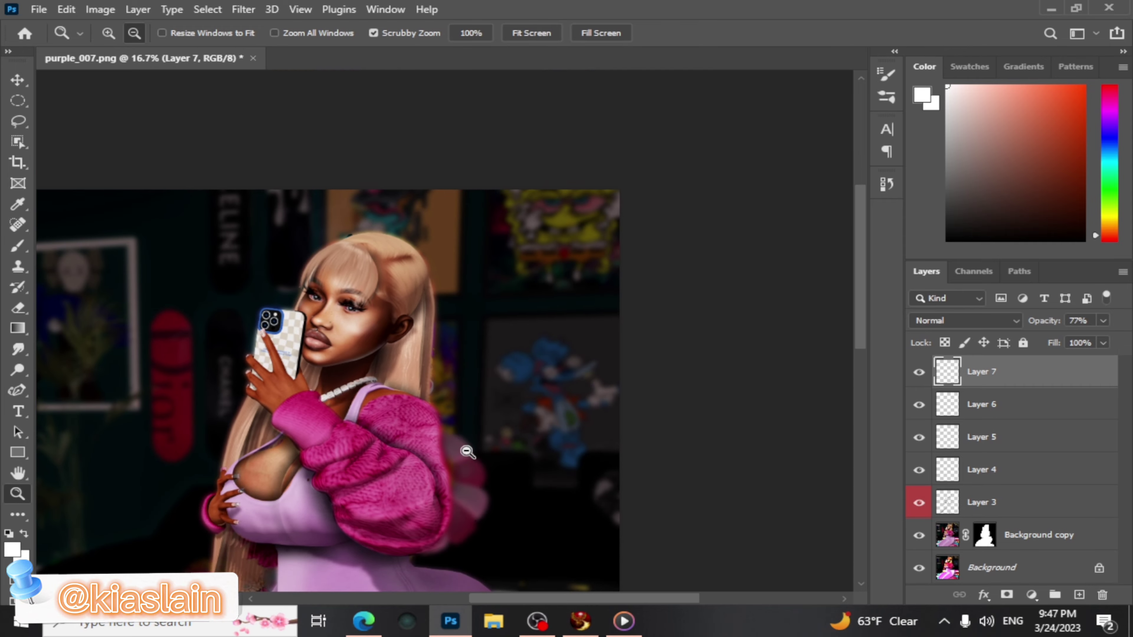
{"action": "left_click", "coordinate": [373, 351]}
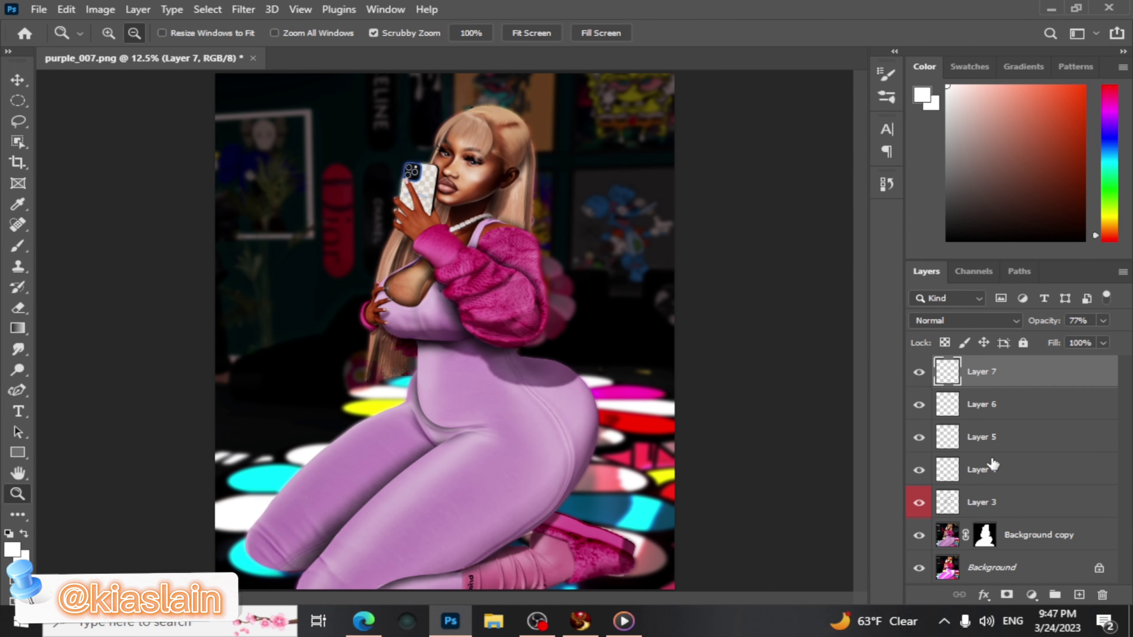
{"action": "left_click", "coordinate": [919, 535]}
{"action": "left_click", "coordinate": [920, 566]}
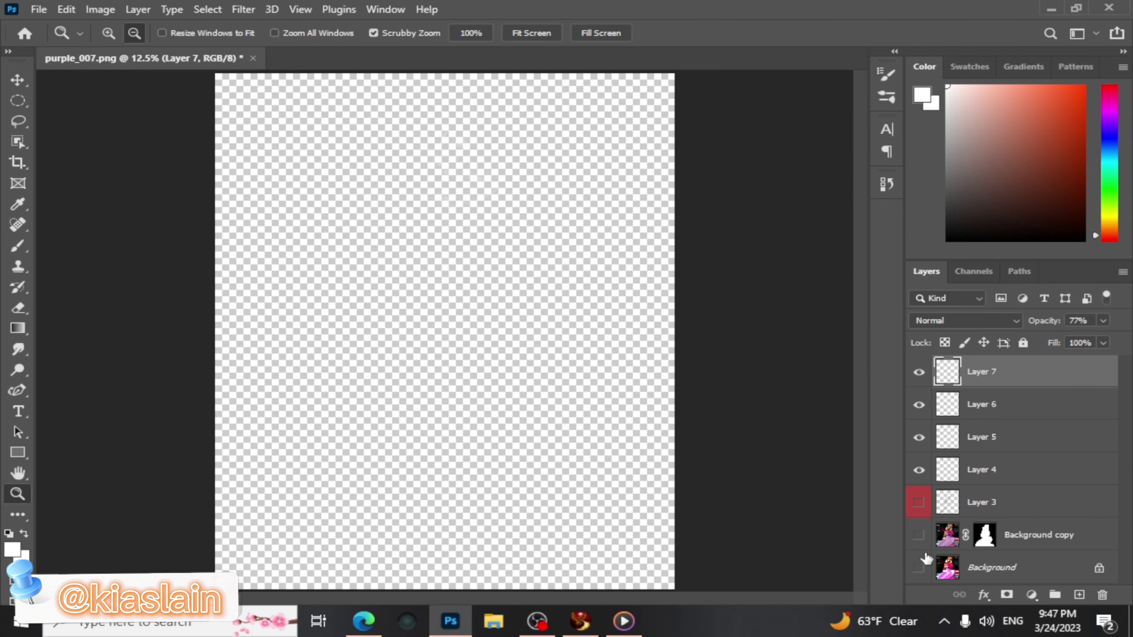
{"action": "left_click", "coordinate": [915, 506]}
{"action": "left_click", "coordinate": [915, 507]}
{"action": "right_click", "coordinate": [994, 471]}
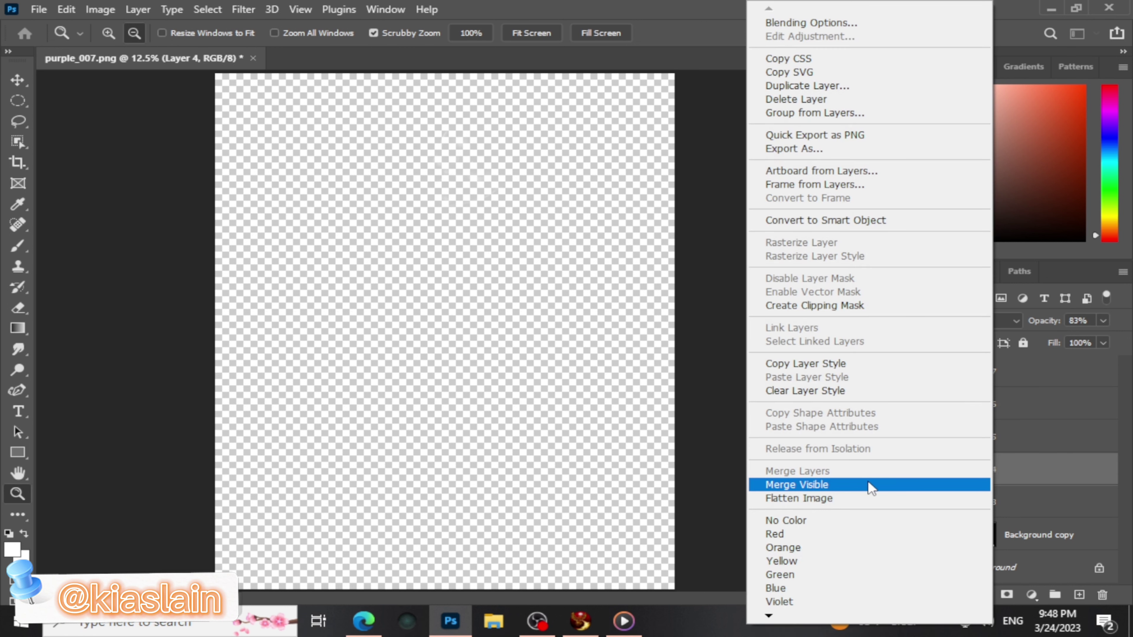
{"action": "left_click", "coordinate": [854, 486]}
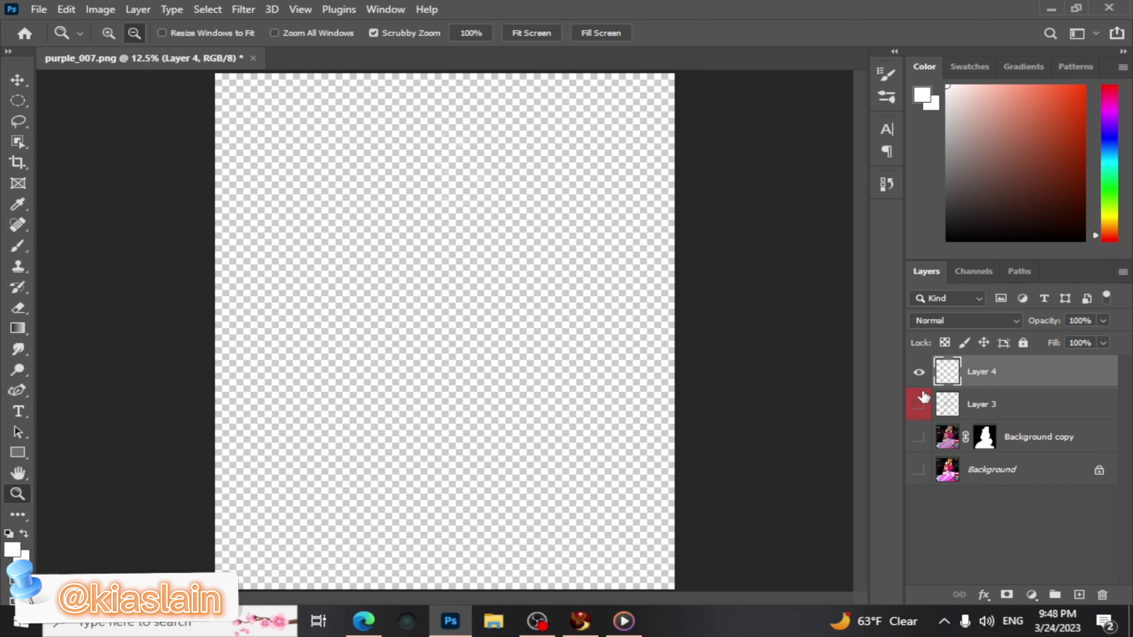
Show Layer 3 and both background layers again and tag Layer 4 orange
{"action": "left_click", "coordinate": [919, 404]}
{"action": "left_click", "coordinate": [918, 437]}
{"action": "left_click", "coordinate": [918, 470]}
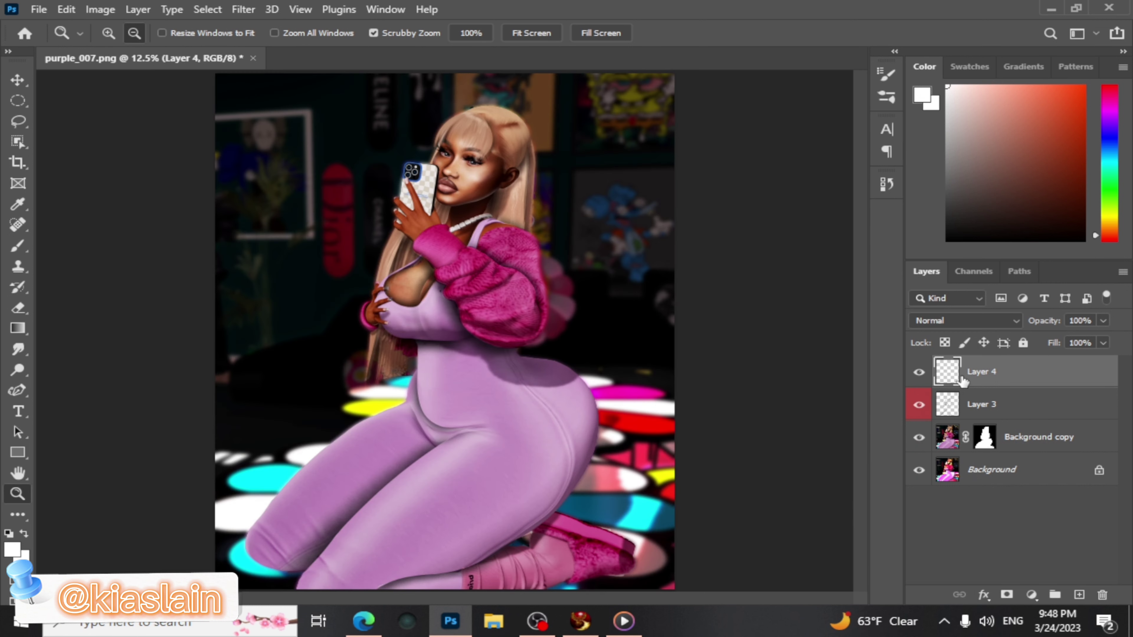
{"action": "right_click", "coordinate": [993, 370]}
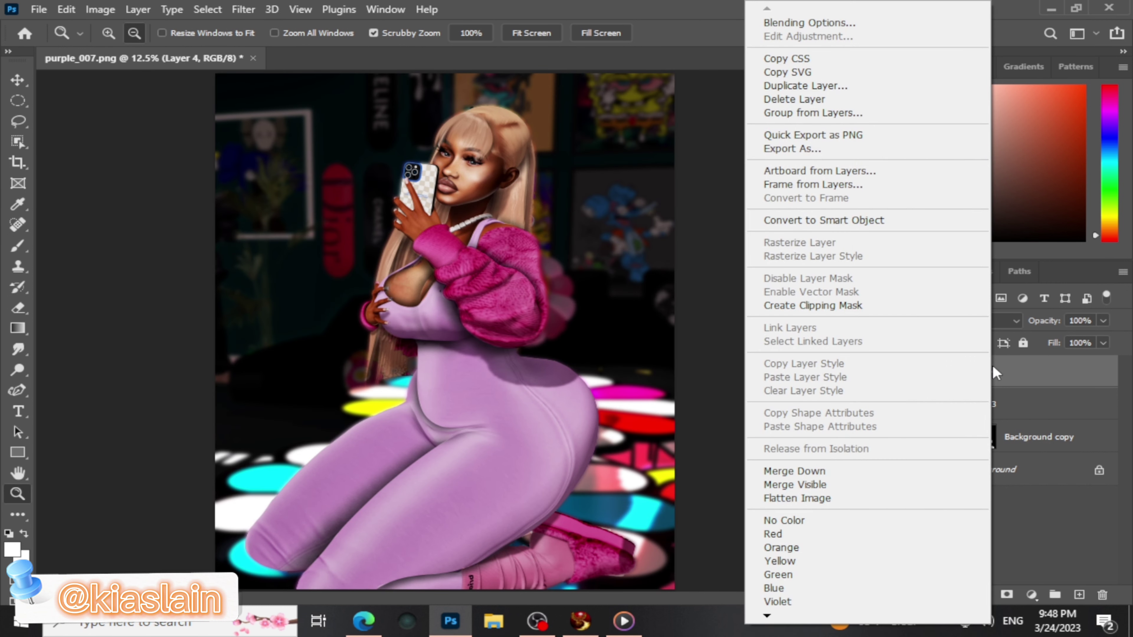
{"action": "left_click", "coordinate": [784, 547]}
{"action": "left_click", "coordinate": [918, 379]}
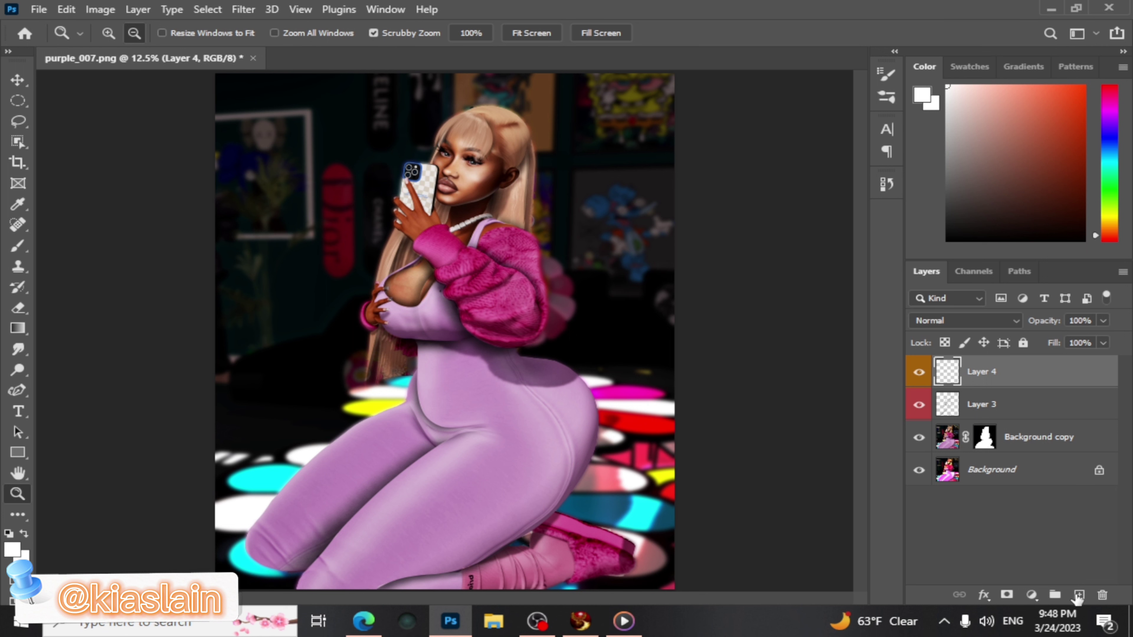
Add a visible Layer 5 and start a Curvature Pen path at the hip down the leg
{"action": "left_click", "coordinate": [1079, 595]}
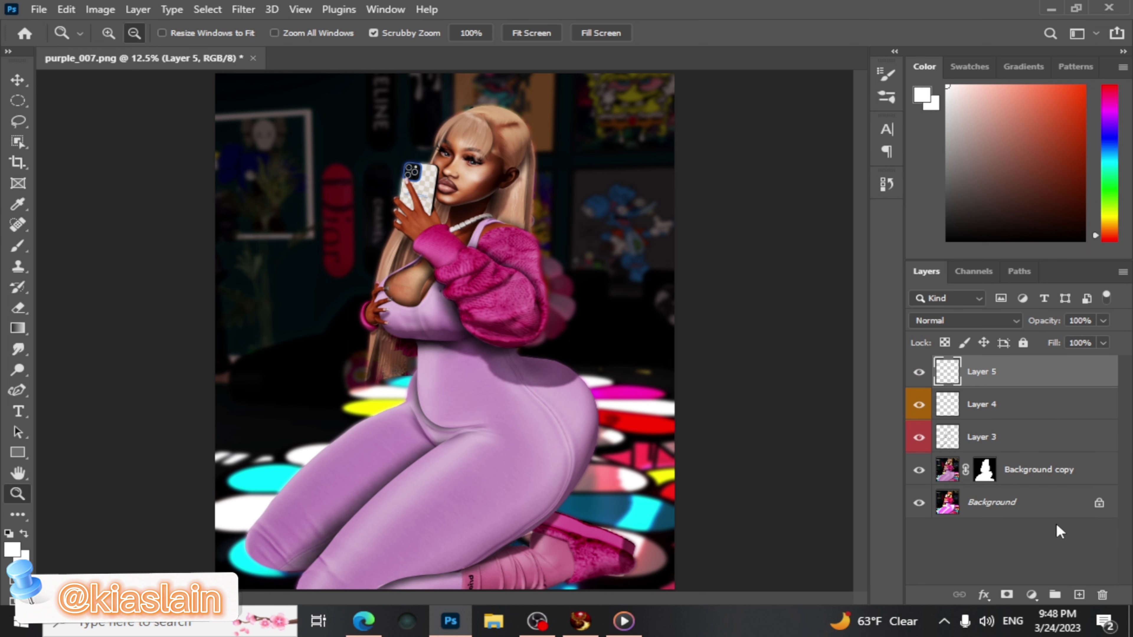
{"action": "left_click", "coordinate": [919, 373]}
{"action": "left_click", "coordinate": [17, 390]}
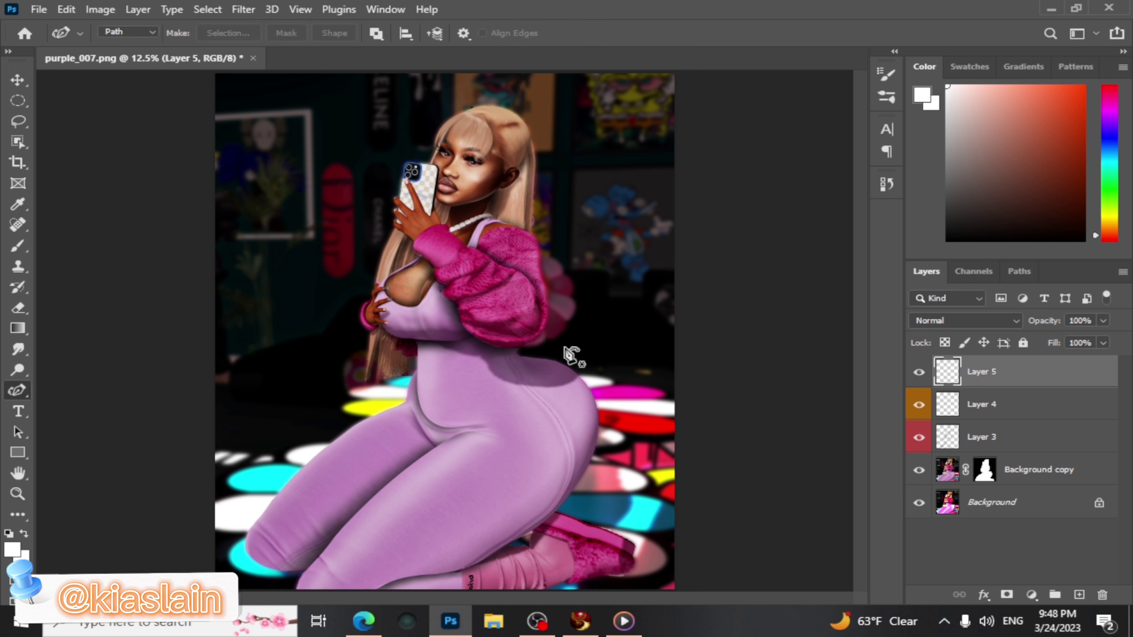
{"action": "left_click", "coordinate": [467, 432]}
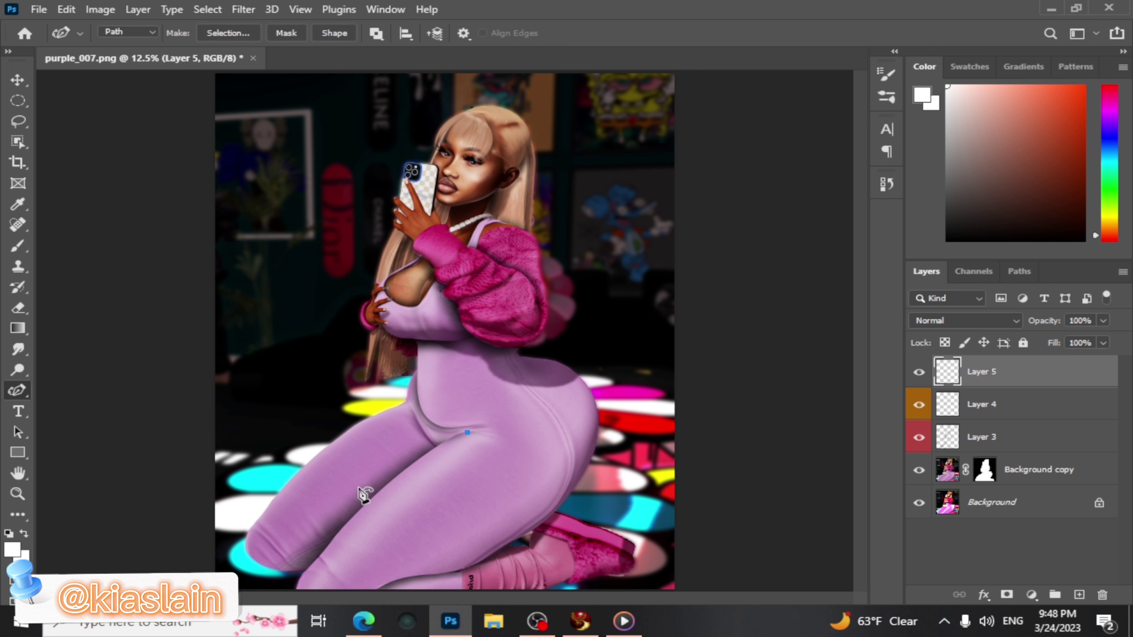
{"action": "left_click", "coordinate": [362, 508]}
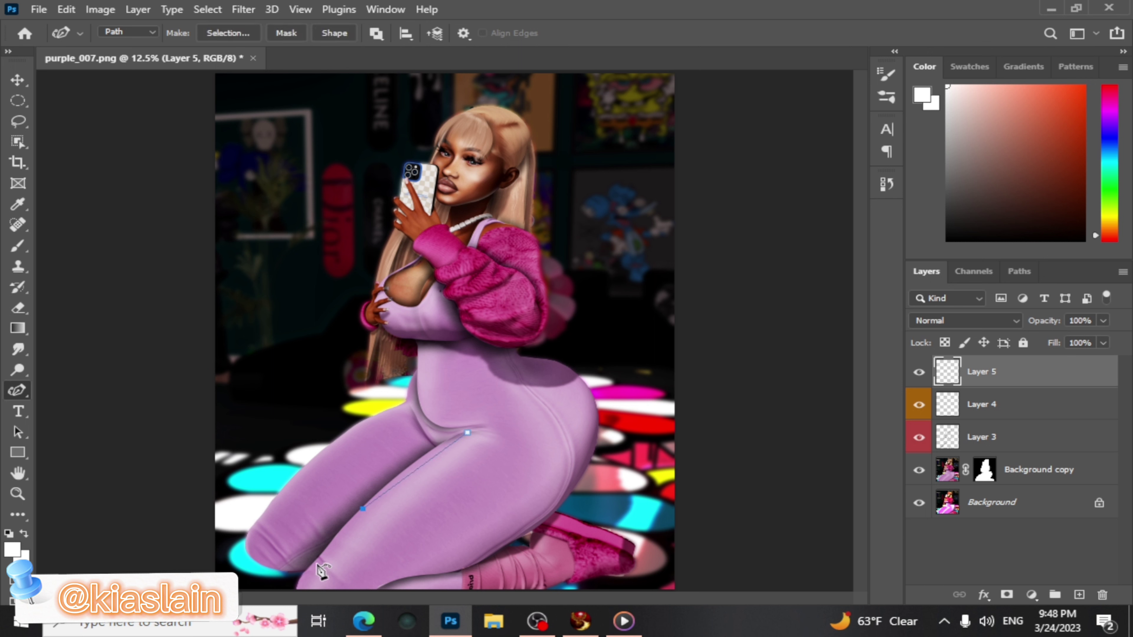
{"action": "left_click", "coordinate": [297, 583]}
Zoom in on the legs and trace the path from the inner hip along the thigh past the knee
{"action": "left_click", "coordinate": [18, 492]}
{"action": "left_click", "coordinate": [444, 331]}
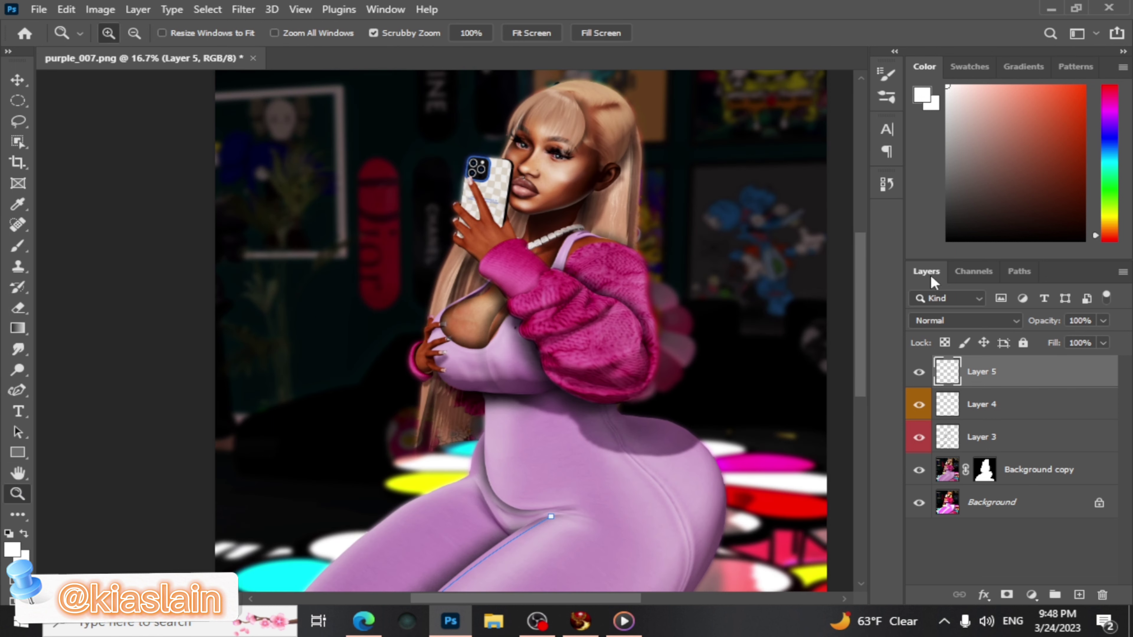
{"action": "scroll", "coordinate": [491, 330], "scroll_direction": "down", "scroll_amount": 4}
{"action": "left_click", "coordinate": [17, 389]}
{"action": "left_click", "coordinate": [480, 311]}
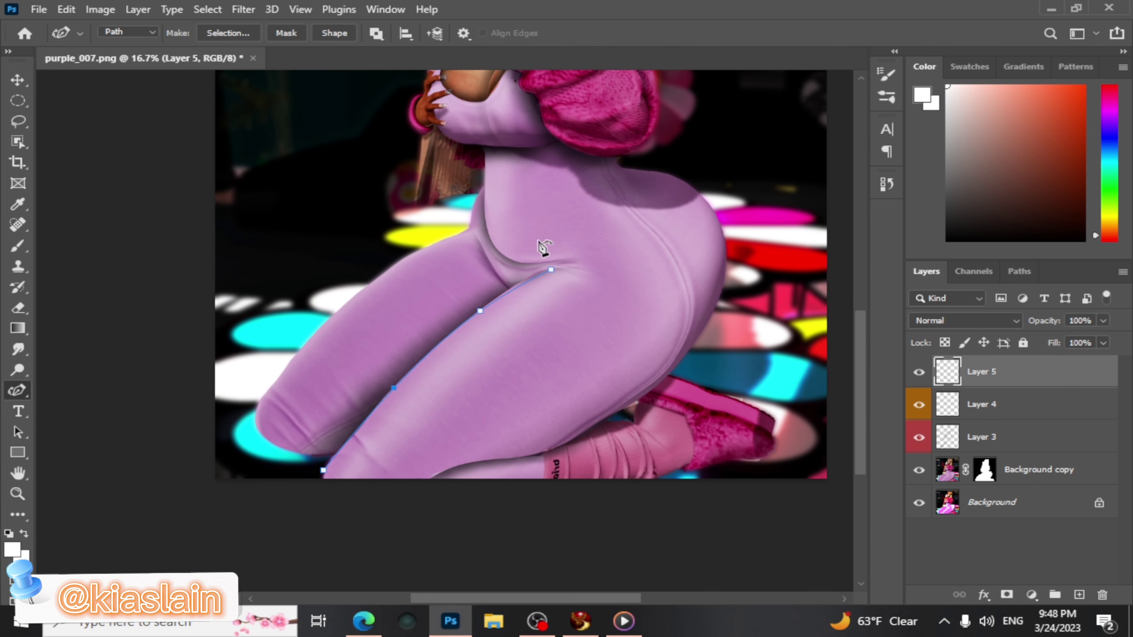
{"action": "left_click", "coordinate": [533, 277]}
{"action": "left_click", "coordinate": [448, 335]}
{"action": "left_click", "coordinate": [313, 521]}
{"action": "left_click", "coordinate": [424, 538]}
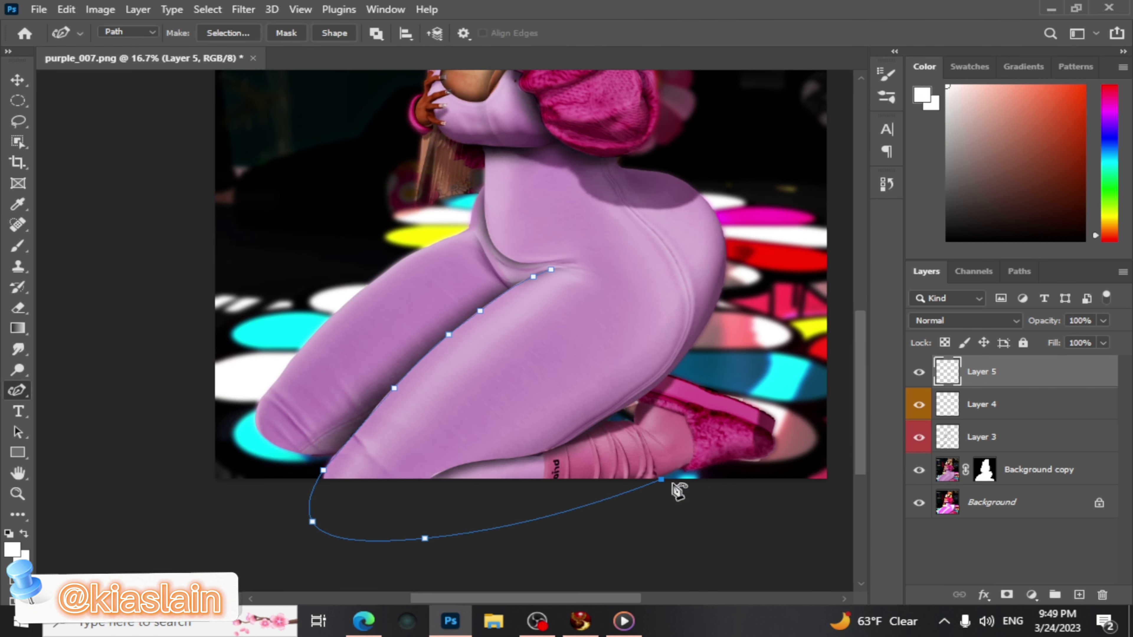
{"action": "left_click", "coordinate": [479, 467]}
{"action": "left_click", "coordinate": [569, 441]}
Trace the path up the back of the leg and over the top of the hip
{"action": "left_click", "coordinate": [593, 427]}
{"action": "left_click", "coordinate": [633, 403]}
{"action": "left_click", "coordinate": [674, 367]}
{"action": "left_click", "coordinate": [709, 319]}
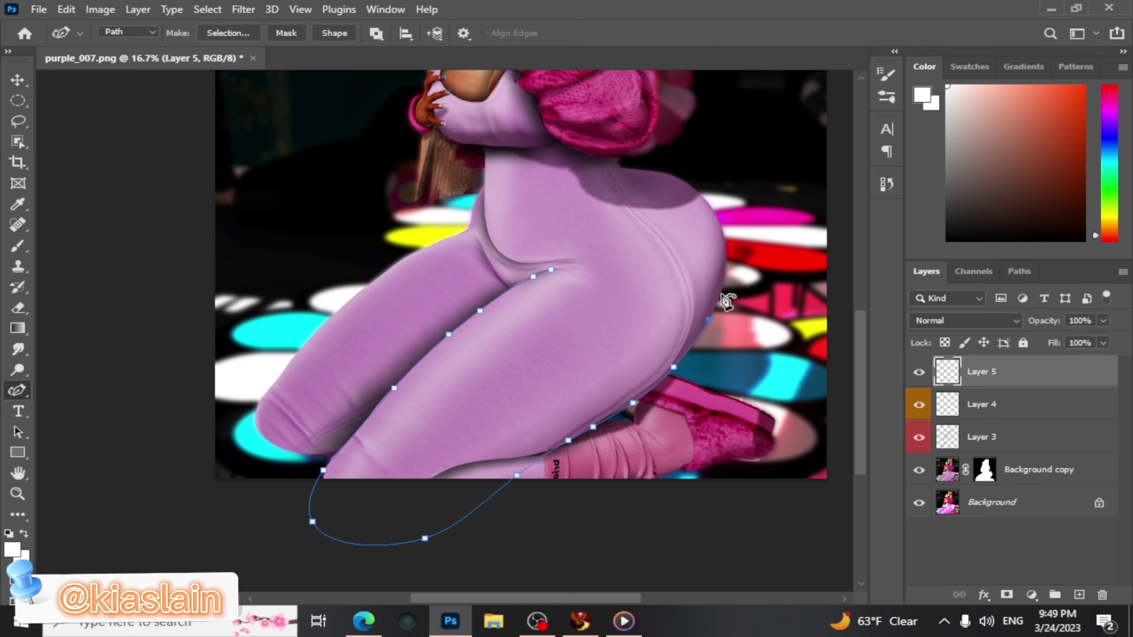
{"action": "left_click", "coordinate": [726, 273]}
{"action": "left_click", "coordinate": [708, 202]}
{"action": "left_click", "coordinate": [681, 180]}
{"action": "left_click", "coordinate": [652, 170]}
{"action": "left_click", "coordinate": [619, 165]}
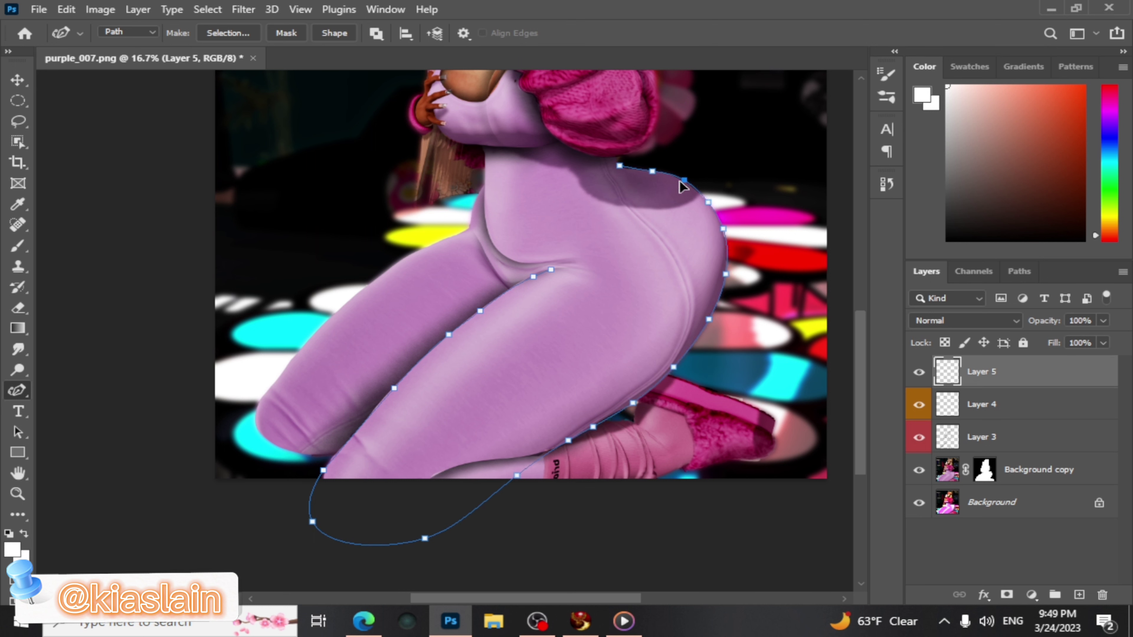
Close the path across the waist and inner hip, remove a stray point, and bring up its options
{"action": "left_click", "coordinate": [569, 141]}
{"action": "left_click", "coordinate": [483, 149]}
{"action": "left_click", "coordinate": [484, 199]}
{"action": "left_click", "coordinate": [488, 233]}
{"action": "left_click", "coordinate": [509, 258]}
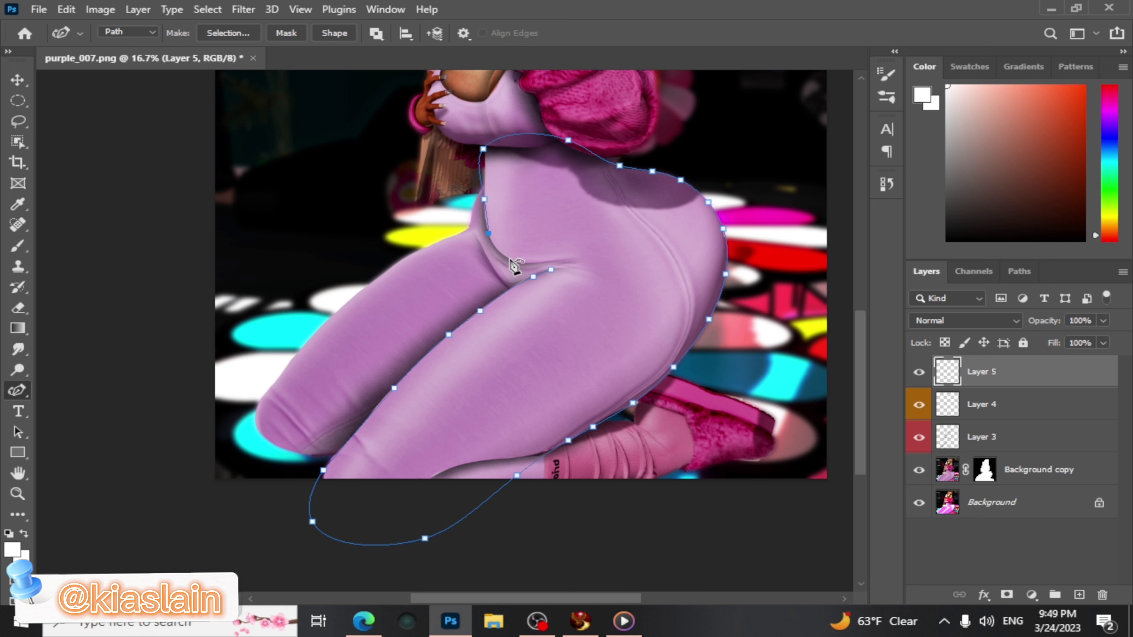
{"action": "left_click", "coordinate": [548, 260]}
{"action": "key", "text": "ctrl+z"}
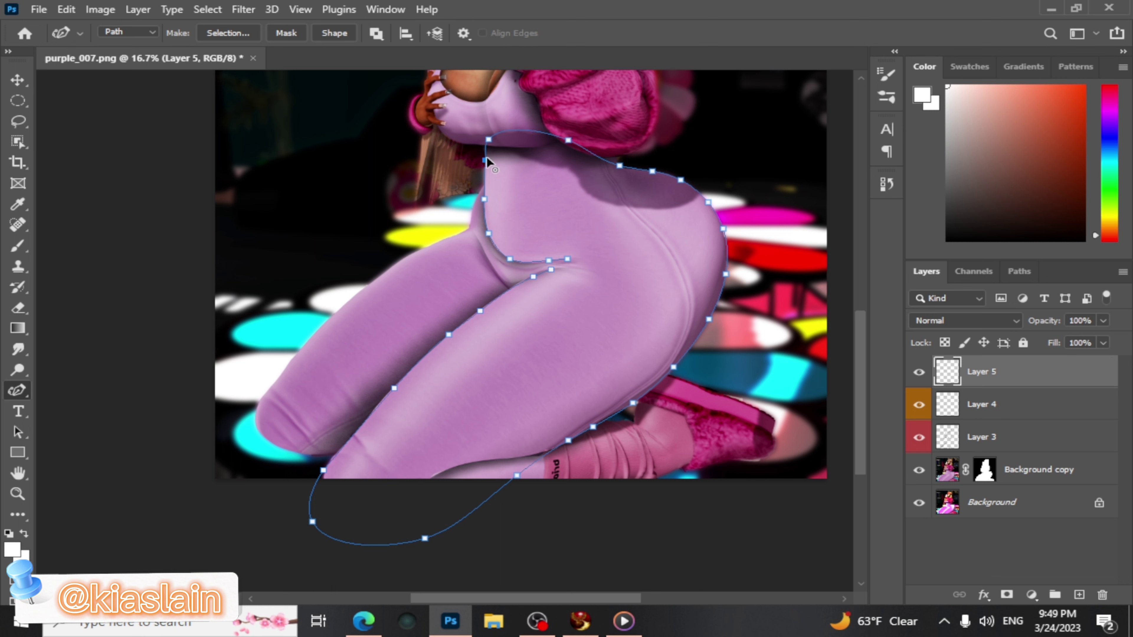
{"action": "right_click", "coordinate": [545, 210]}
Turn the traced path into a selection and enlarge the brush to 338 px
{"action": "left_click", "coordinate": [594, 274]}
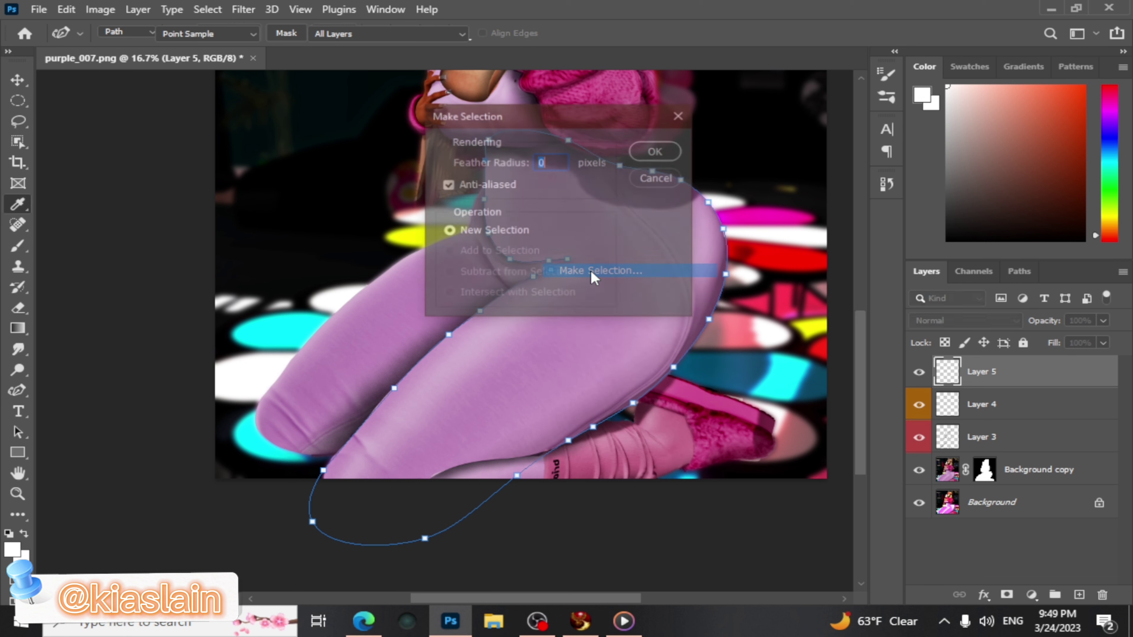
{"action": "left_click", "coordinate": [656, 151]}
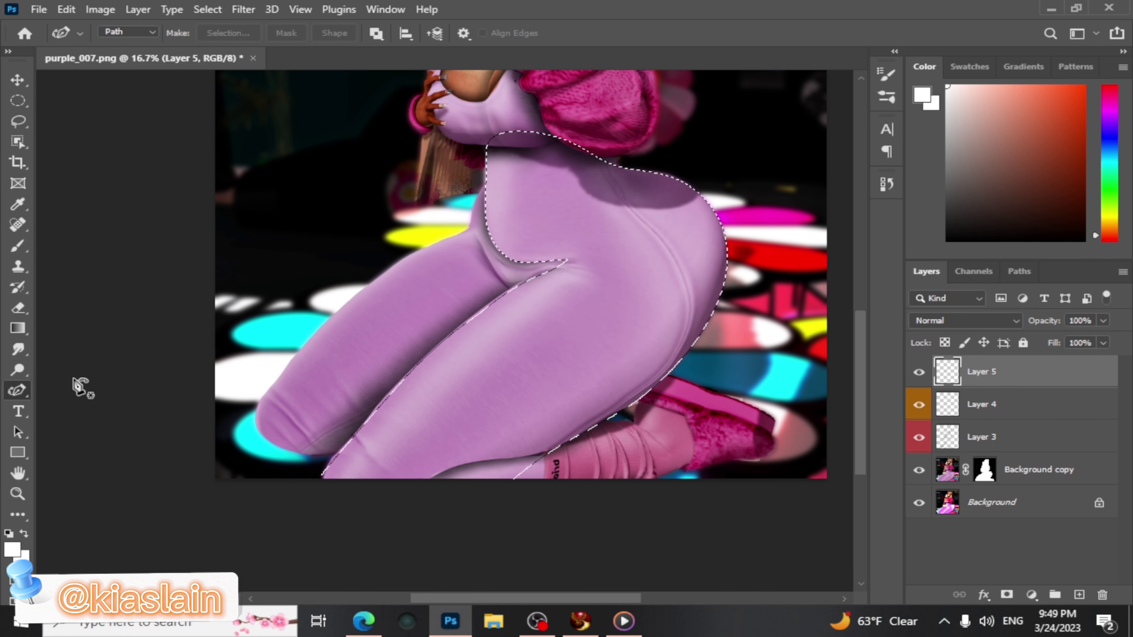
{"action": "left_click", "coordinate": [18, 250]}
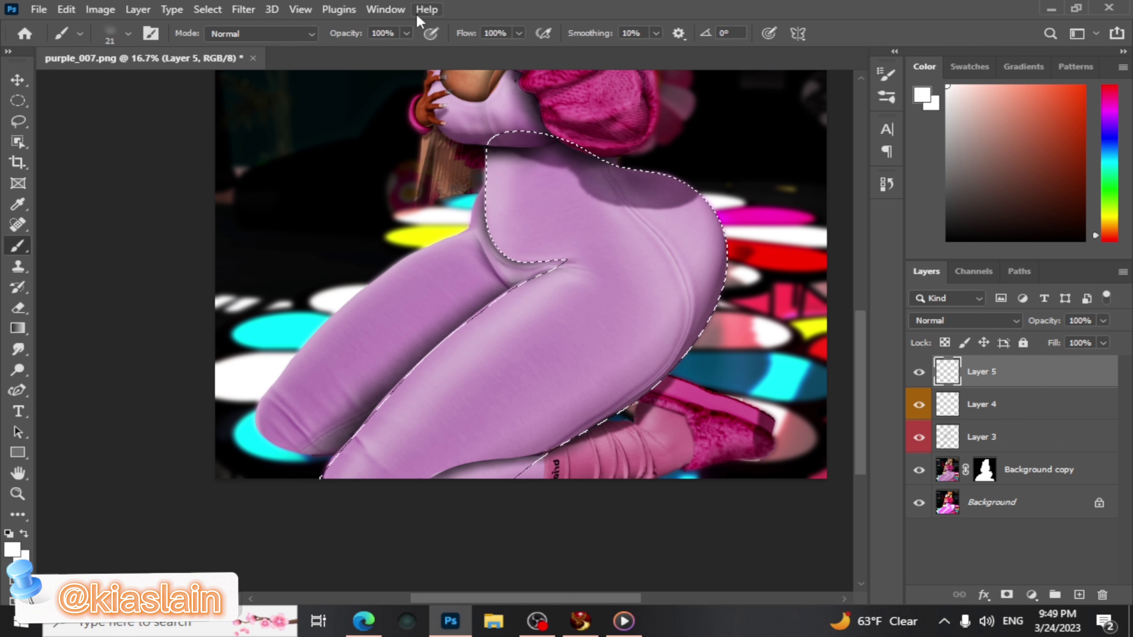
{"action": "left_click", "coordinate": [128, 33]}
{"action": "left_click", "coordinate": [182, 83]}
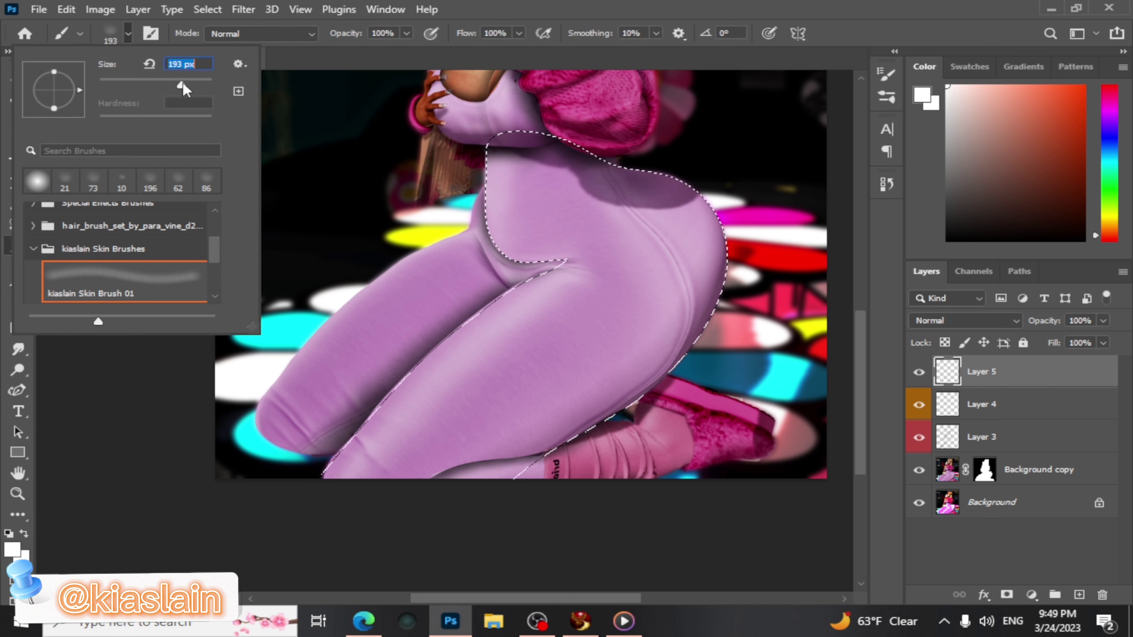
{"action": "left_click_drag", "start_coordinate": [198, 88], "coordinate": [201, 88]}
{"action": "key", "text": "Return"}
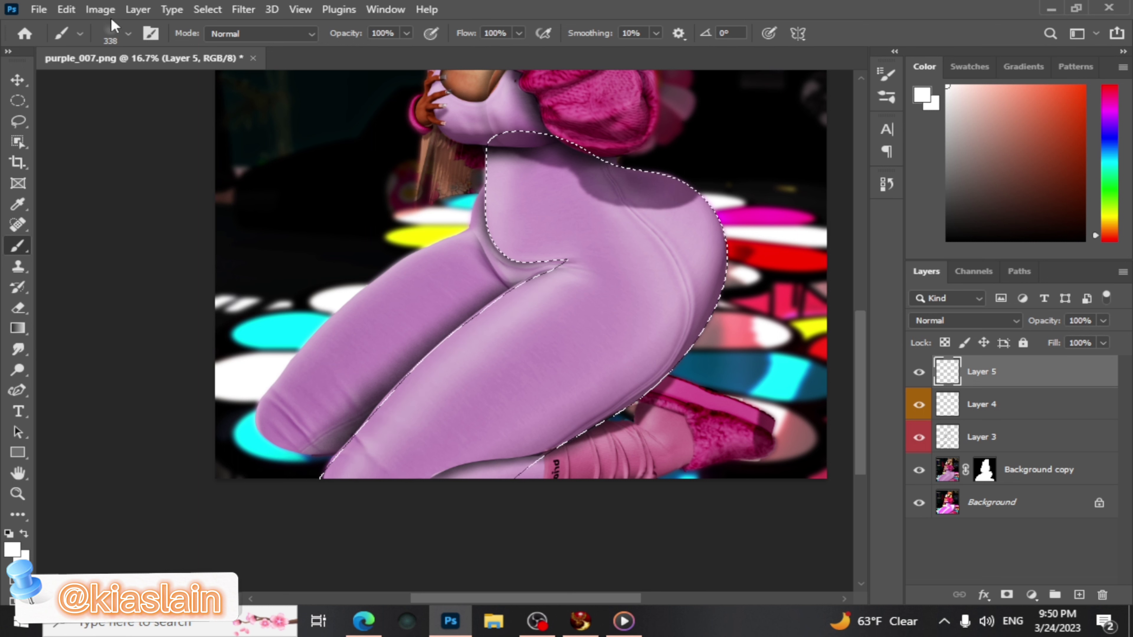
Settle the brush at 401 px and add an empty Layer 6 above Layer 5
{"action": "left_click", "coordinate": [128, 34]}
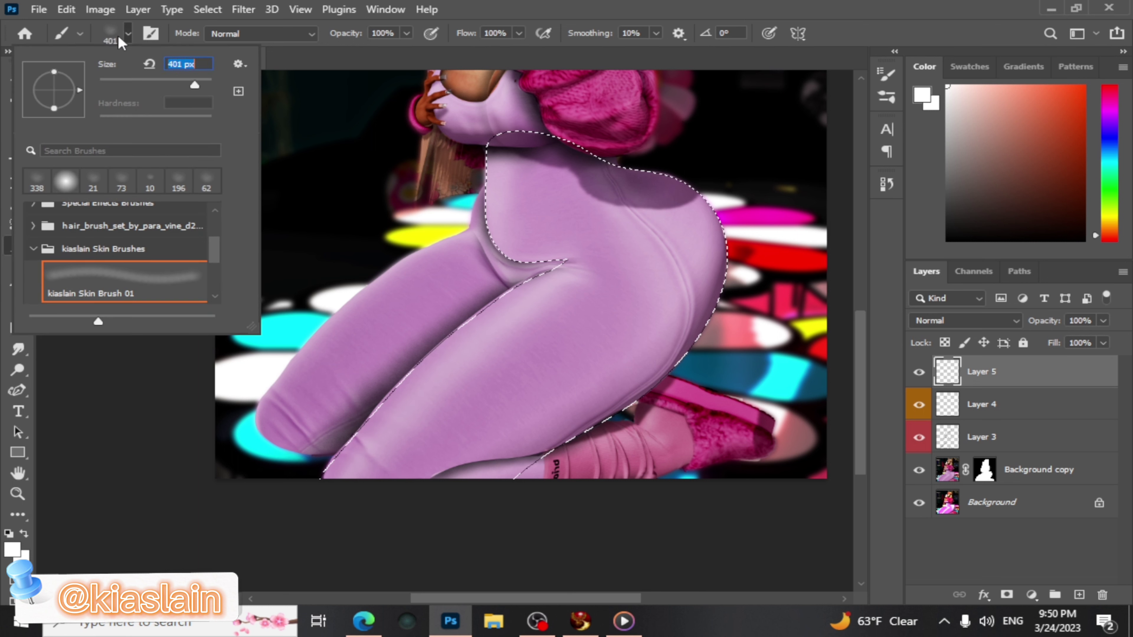
{"action": "key", "text": "Return"}
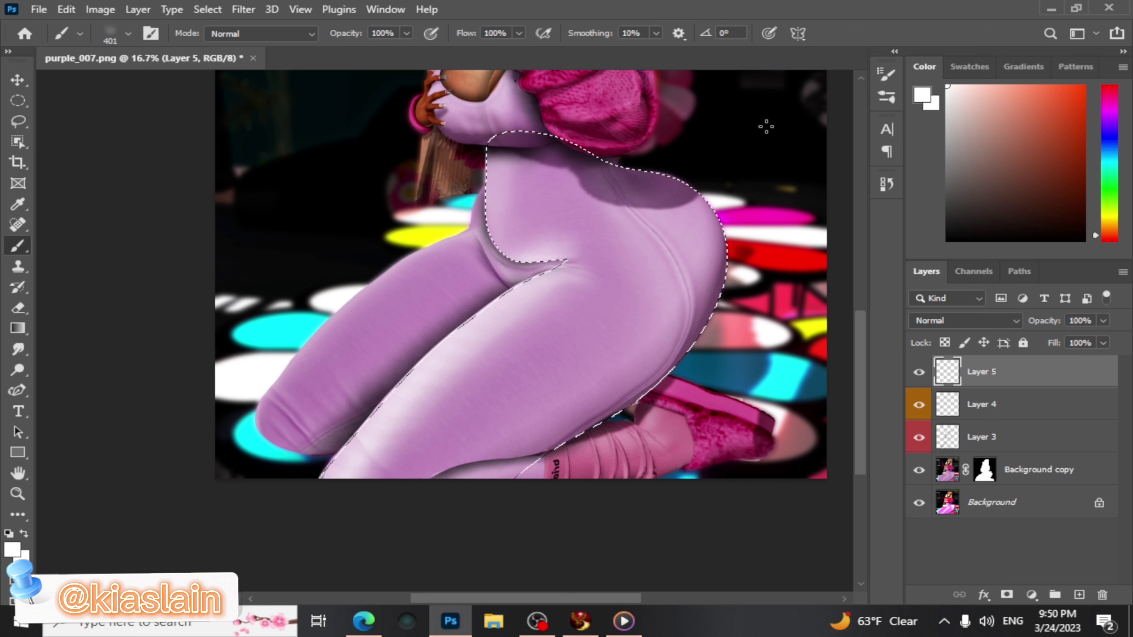
{"action": "left_click", "coordinate": [1078, 595]}
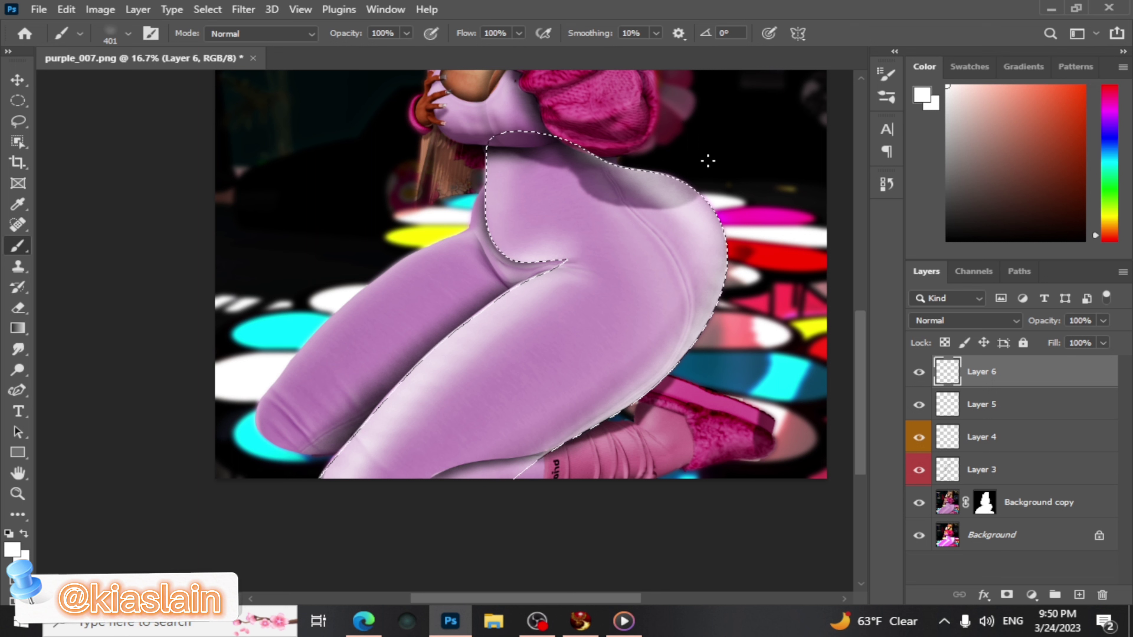
Add a new layer, deselect the body area, hide Layers 6 and 7, and select Layer 5
{"action": "left_click", "coordinate": [1079, 595]}
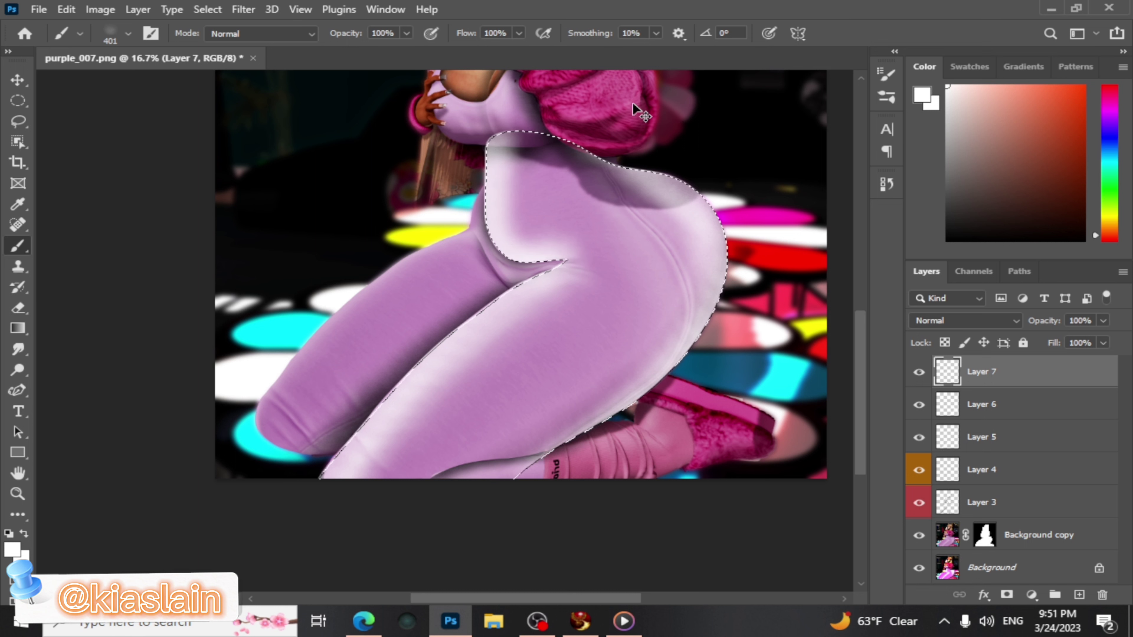
{"action": "key", "text": "ctrl+d"}
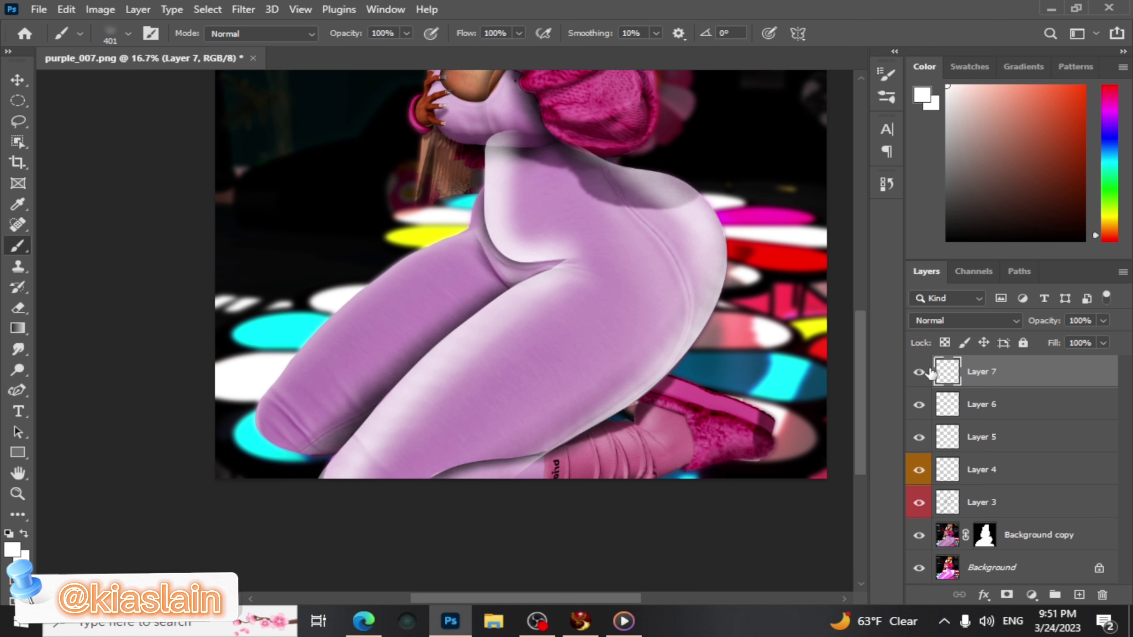
{"action": "left_click", "coordinate": [920, 372]}
{"action": "left_click", "coordinate": [919, 404]}
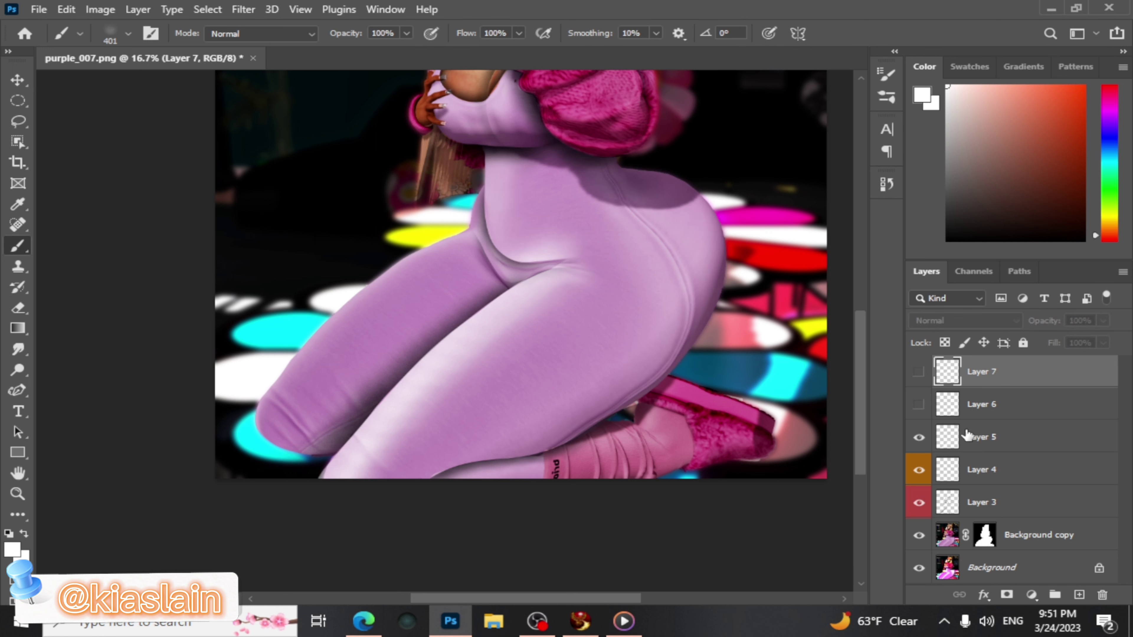
{"action": "left_click", "coordinate": [968, 440]}
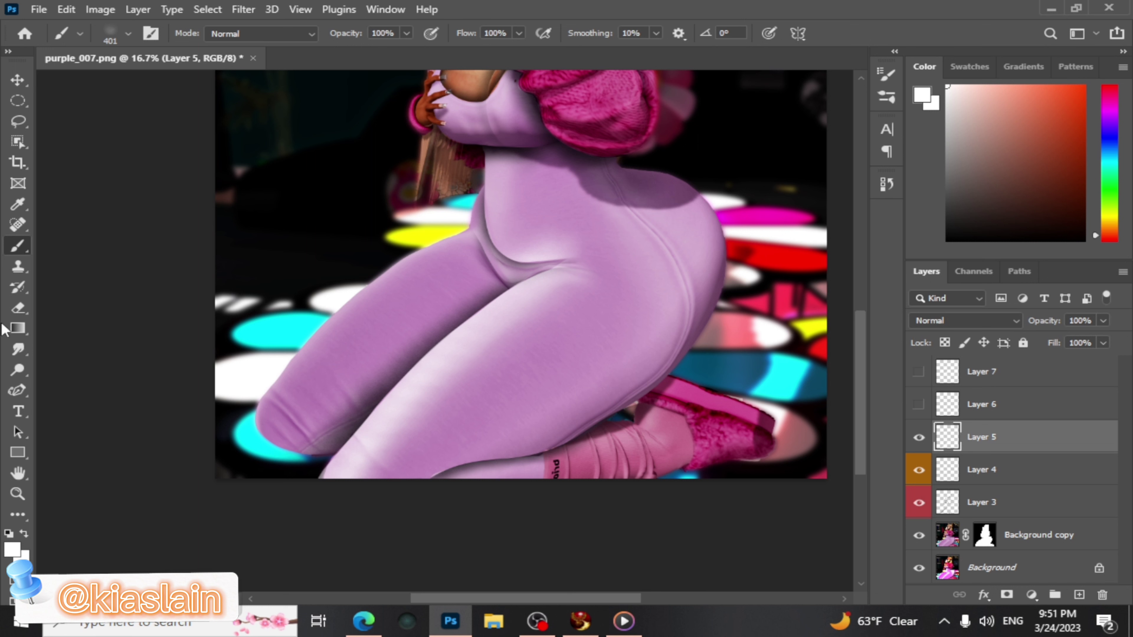
Switch to a 480 px Eraser on Layer 5, toggling the layer to compare
{"action": "left_click", "coordinate": [17, 307]}
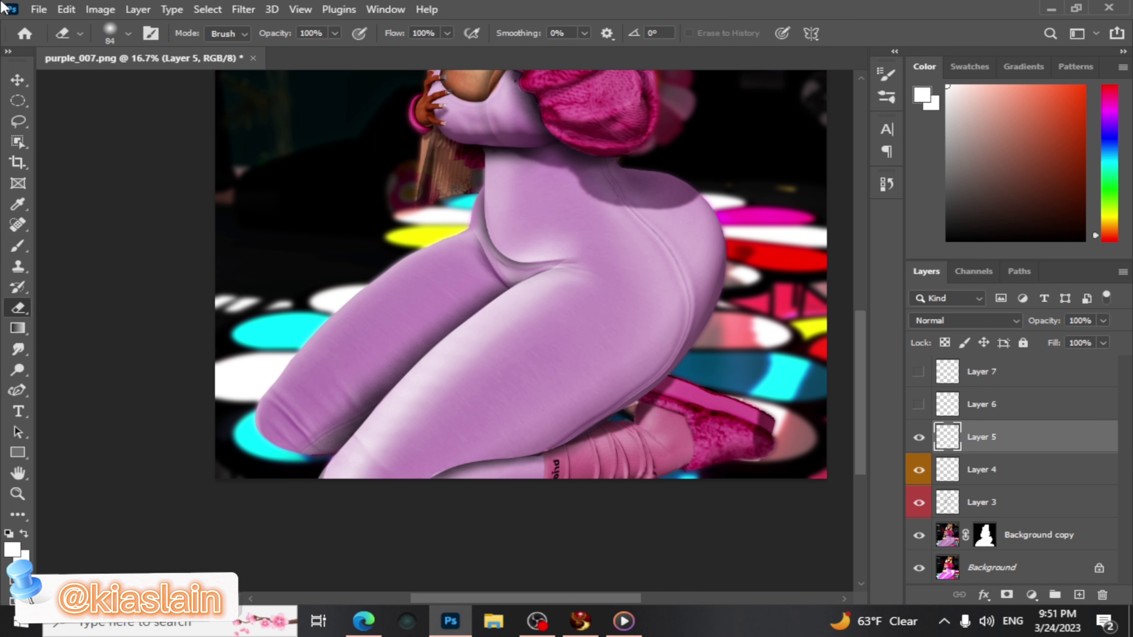
{"action": "left_click", "coordinate": [128, 34]}
{"action": "left_click_drag", "start_coordinate": [182, 81], "coordinate": [190, 84]}
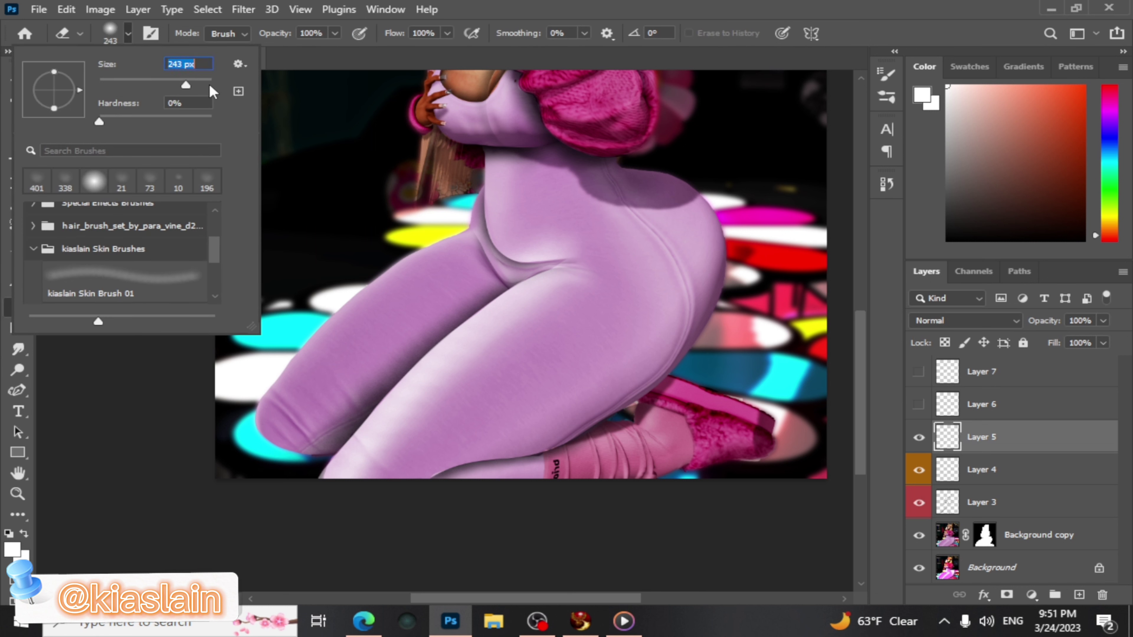
{"action": "left_click", "coordinate": [199, 84]}
{"action": "left_click", "coordinate": [498, 216]}
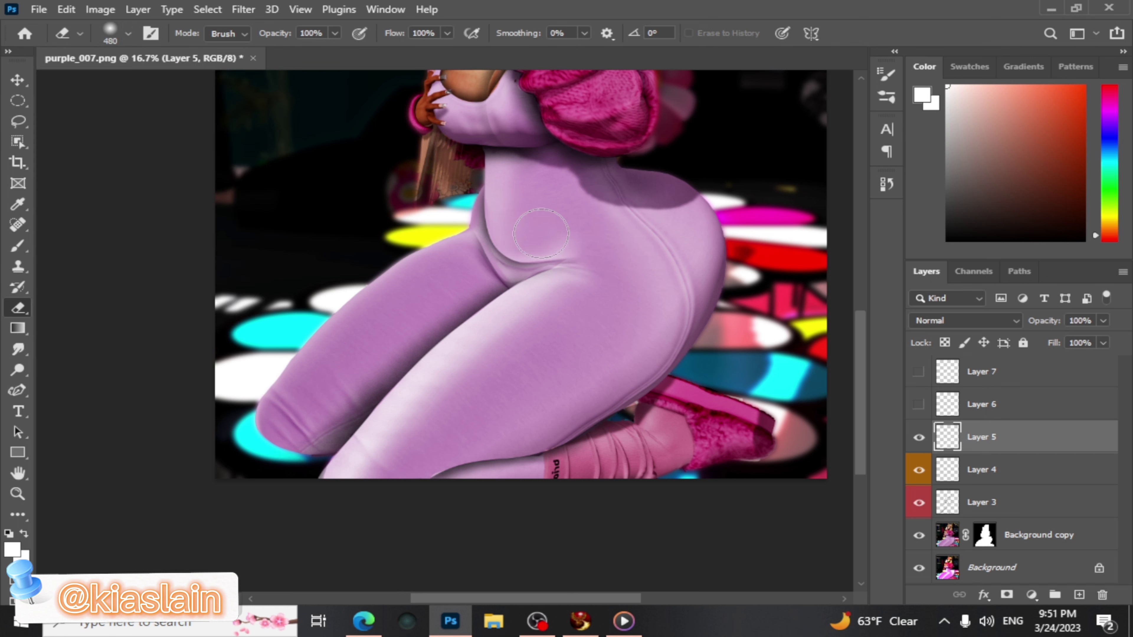
{"action": "scroll", "coordinate": [532, 227], "scroll_direction": "down", "scroll_amount": 2}
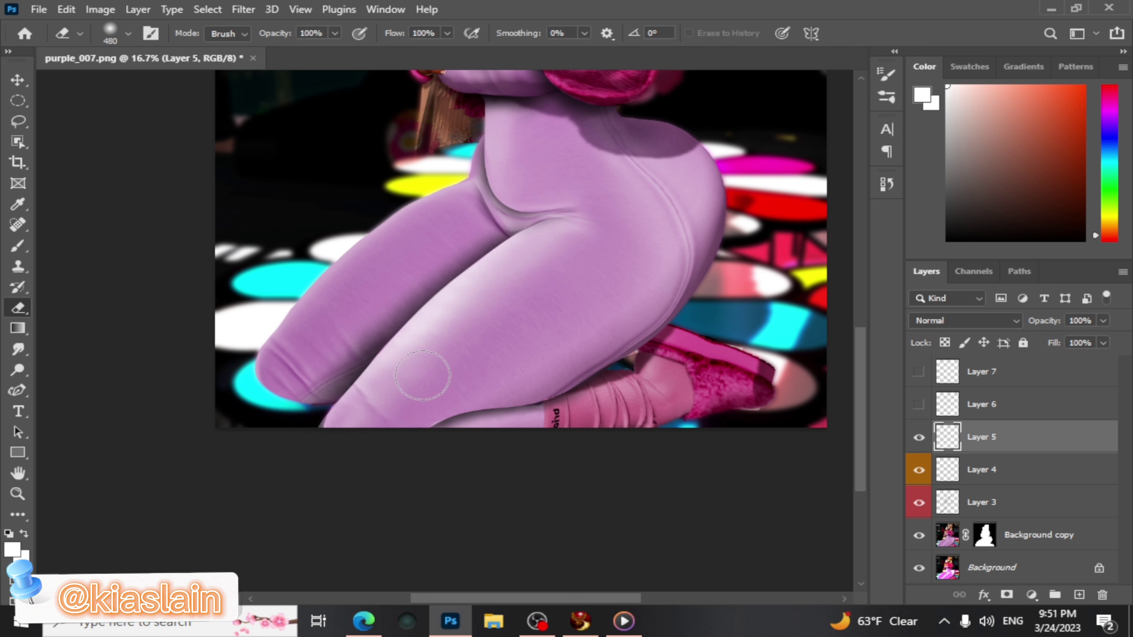
{"action": "left_click", "coordinate": [918, 438]}
{"action": "left_click", "coordinate": [919, 438]}
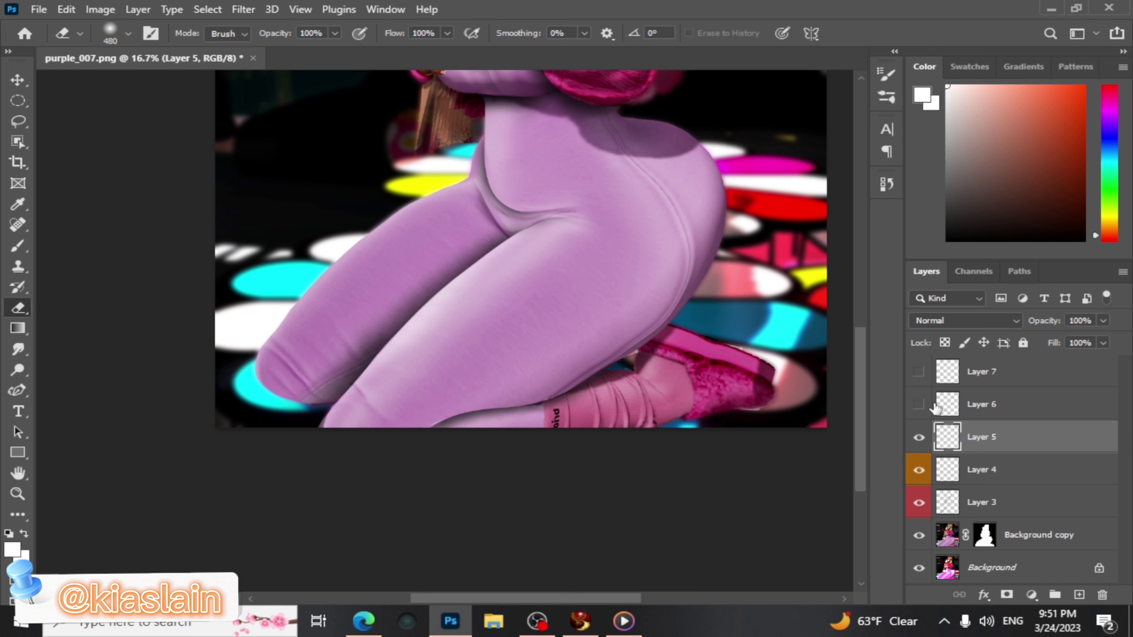
Show Layer 6 and erase its highlight along the thigh's upper edge
{"action": "left_click", "coordinate": [919, 404]}
{"action": "left_click", "coordinate": [973, 404]}
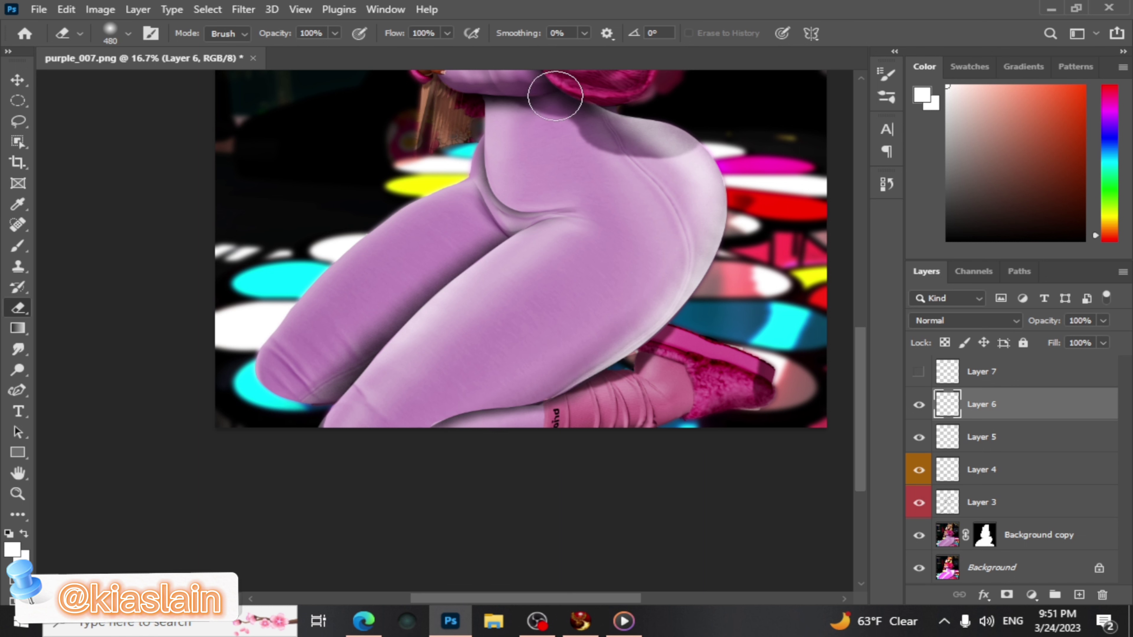
{"action": "mouse_move", "coordinate": [577, 125]}
{"action": "left_mouse_down"}
{"action": "mouse_move", "coordinate": [665, 142]}
{"action": "mouse_move", "coordinate": [696, 187]}
{"action": "mouse_move", "coordinate": [669, 286]}
{"action": "mouse_move", "coordinate": [611, 270]}
{"action": "left_mouse_up"}
{"action": "scroll", "coordinate": [859, 357], "scroll_direction": "up", "scroll_amount": 5}
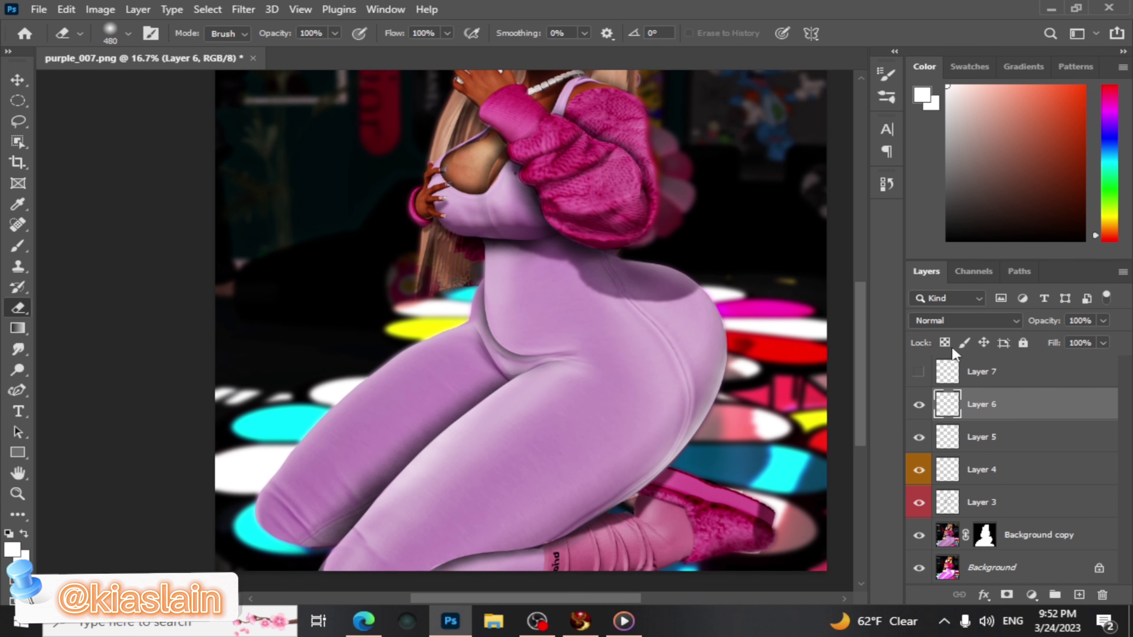
Show Layer 7, erase its highlight band at the top of the waist, and add Layer 8
{"action": "left_click", "coordinate": [981, 372]}
{"action": "left_click", "coordinate": [918, 371]}
{"action": "mouse_move", "coordinate": [536, 221]}
{"action": "left_mouse_down"}
{"action": "mouse_move", "coordinate": [513, 232]}
{"action": "mouse_move", "coordinate": [515, 307]}
{"action": "left_mouse_up"}
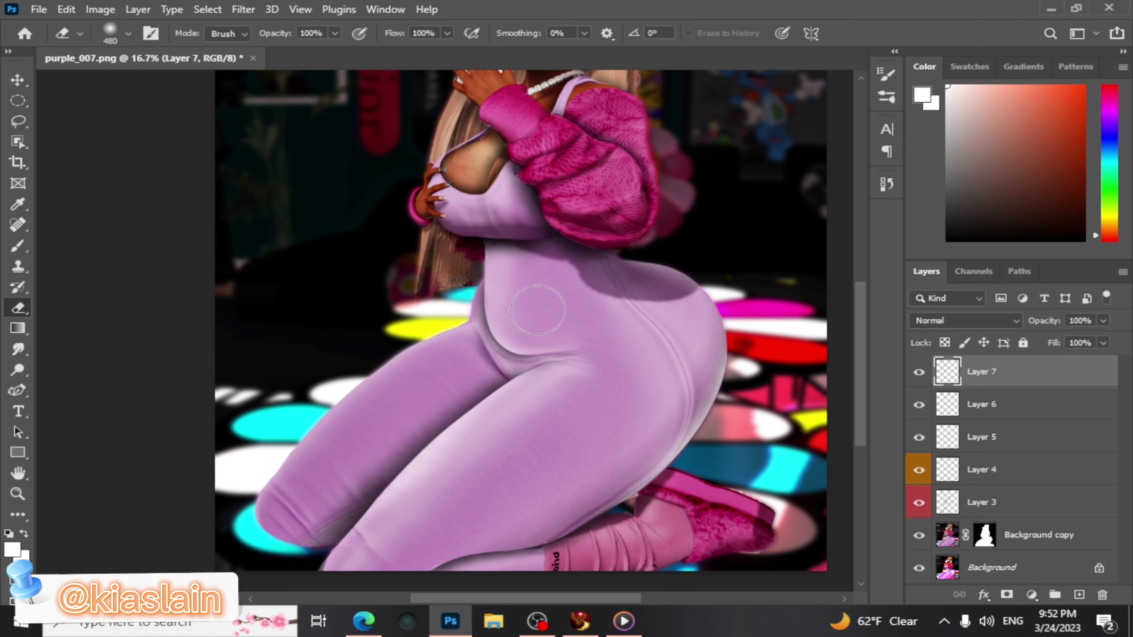
{"action": "left_click", "coordinate": [1078, 594]}
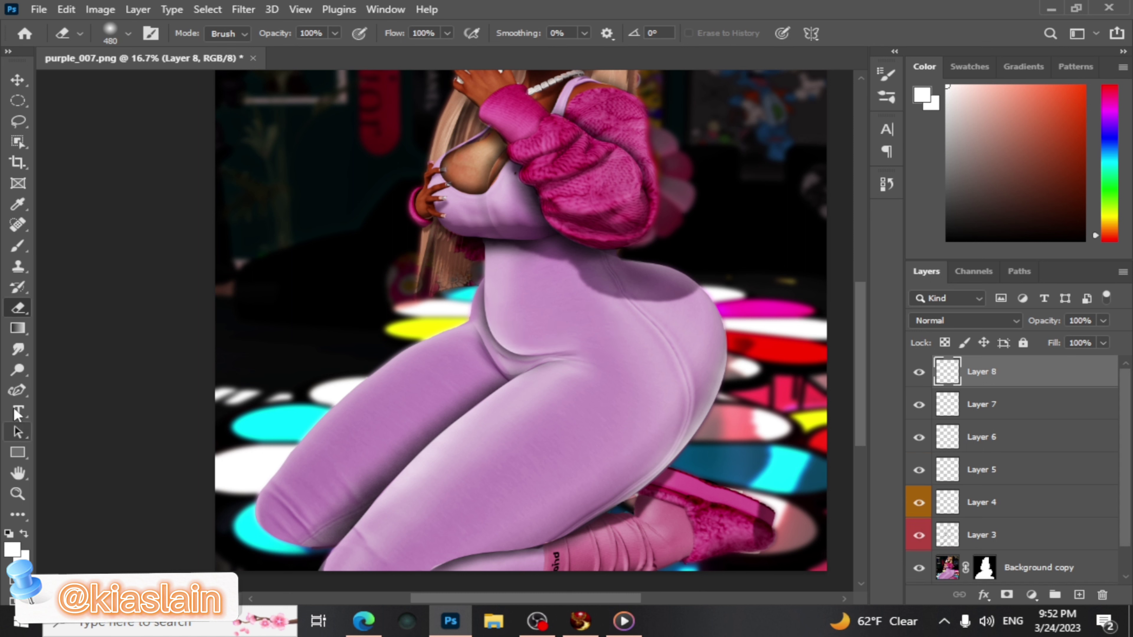
Trace a Curvature Pen path around the front leg, from waist down past the knee and back
{"action": "left_click", "coordinate": [17, 390]}
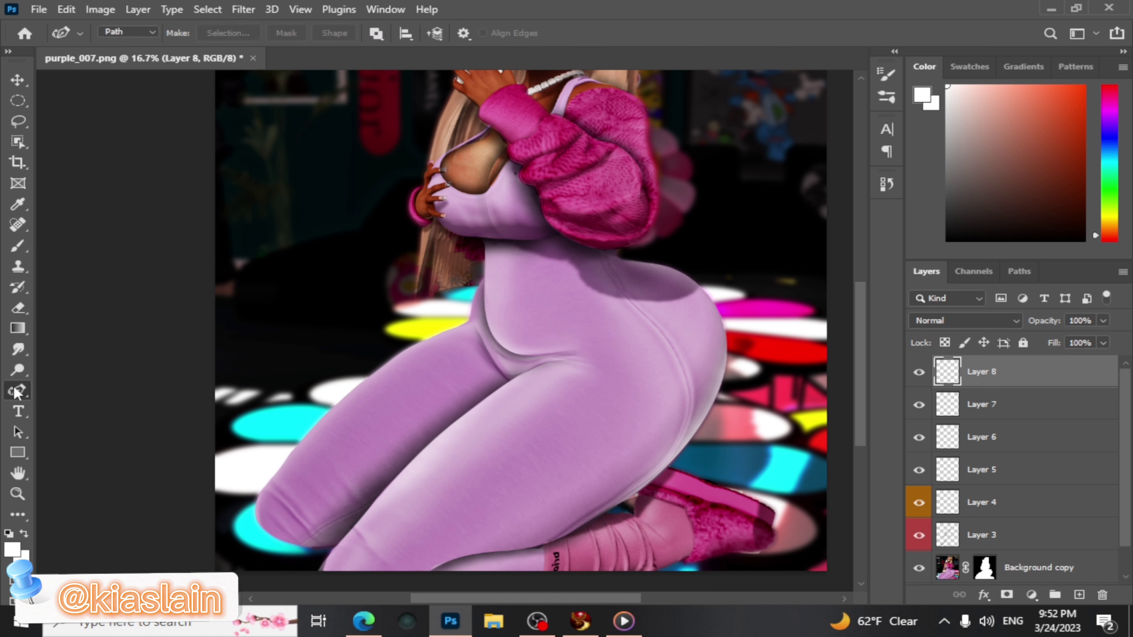
{"action": "left_click", "coordinate": [482, 280]}
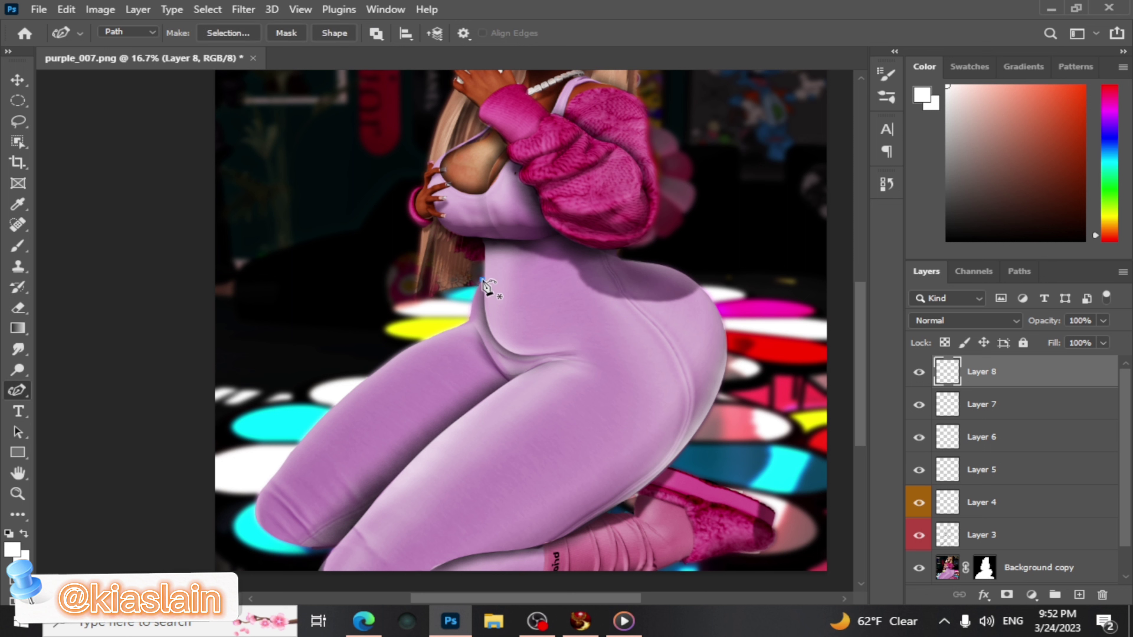
{"action": "left_click", "coordinate": [467, 322]}
{"action": "left_click", "coordinate": [400, 352]}
{"action": "left_click", "coordinate": [351, 394]}
{"action": "left_click", "coordinate": [295, 449]}
{"action": "left_click", "coordinate": [256, 503]}
{"action": "left_click", "coordinate": [261, 529]}
{"action": "left_click", "coordinate": [297, 544]}
{"action": "left_click", "coordinate": [328, 545]}
{"action": "left_click", "coordinate": [276, 475]}
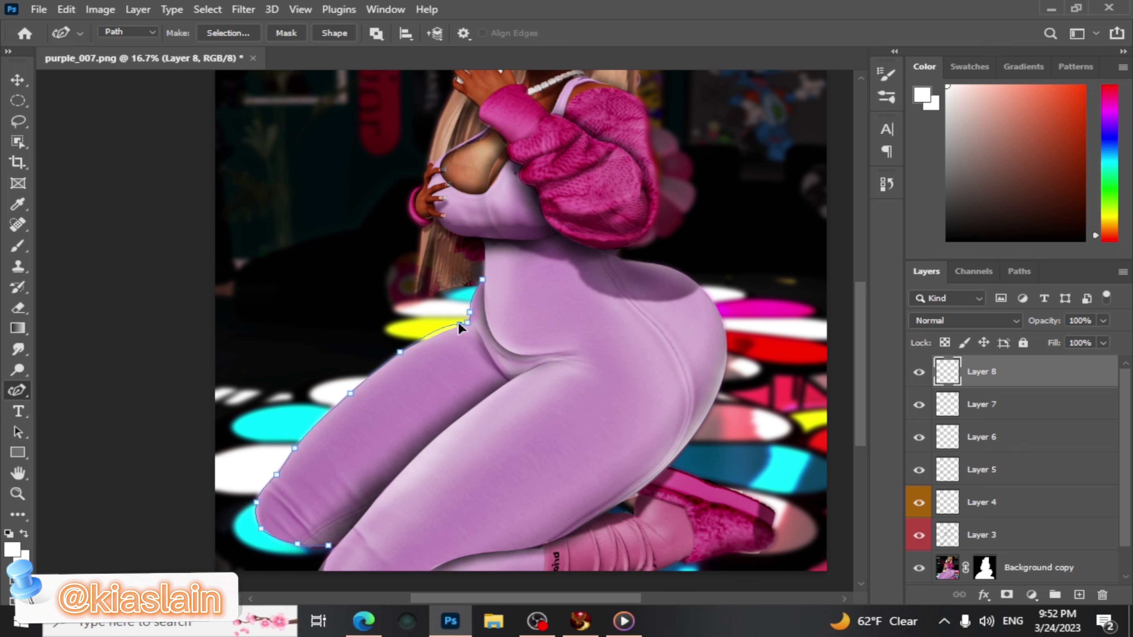
{"action": "left_click", "coordinate": [551, 304]}
Turn the front-leg path into a selection
{"action": "right_click", "coordinate": [467, 250]}
{"action": "left_click", "coordinate": [513, 290]}
{"action": "key", "text": "Return"}
{"action": "key", "text": "b"}
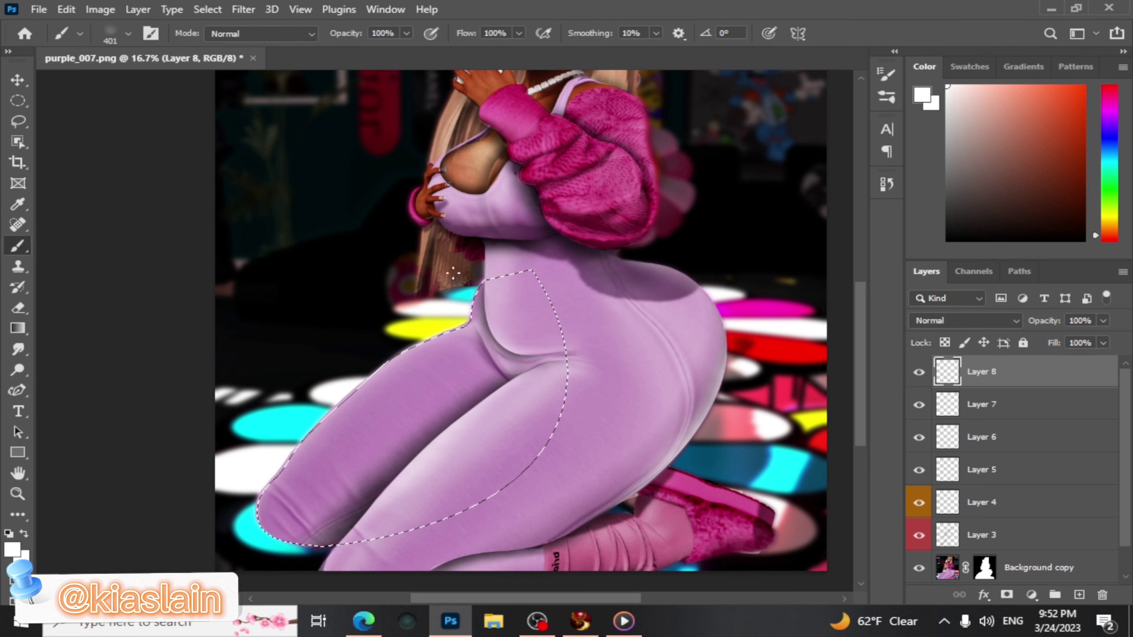
Drop the selection and move the view up to the face with the Eraser active
{"action": "key", "text": "ctrl+d"}
{"action": "scroll", "coordinate": [138, 270], "scroll_direction": "down", "scroll_amount": 3}
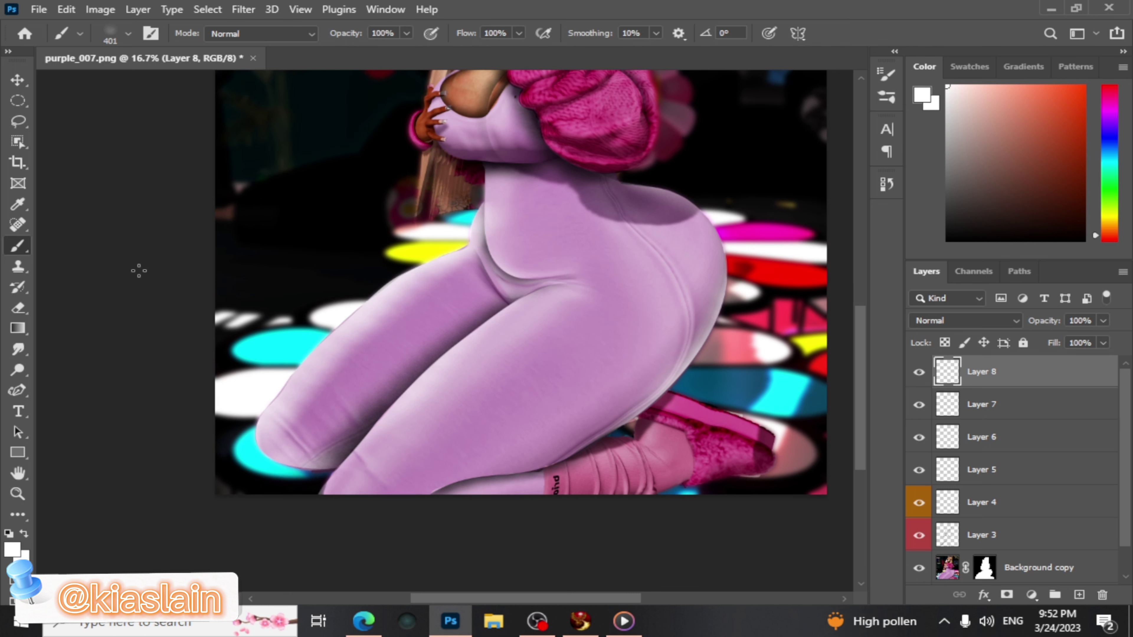
{"action": "key", "text": "e"}
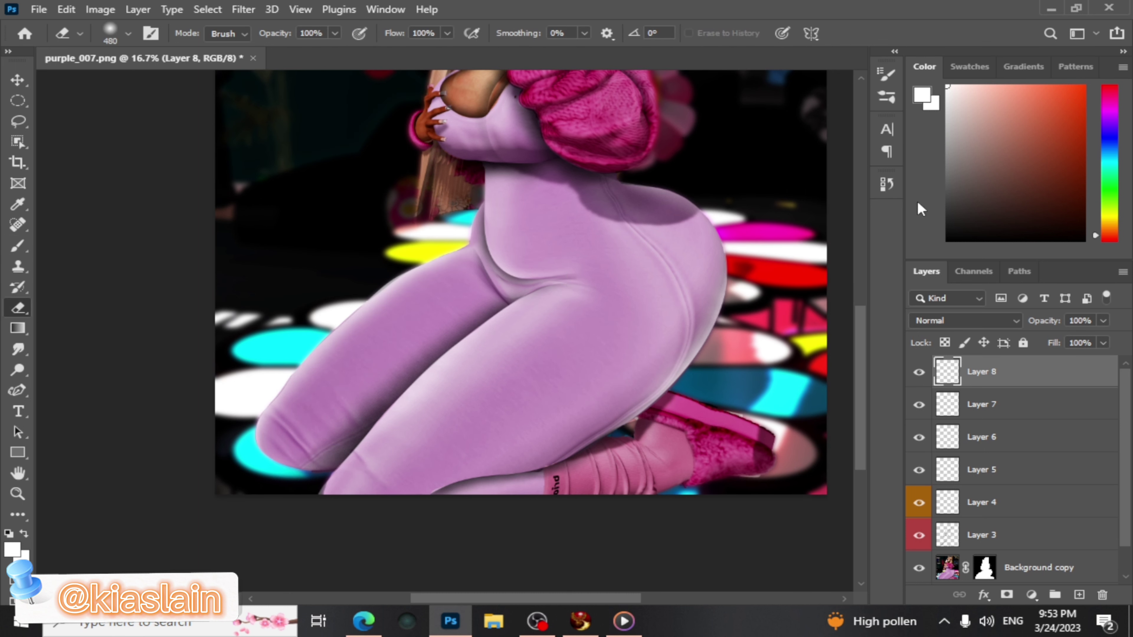
{"action": "left_click_drag", "start_coordinate": [857, 348], "coordinate": [858, 282]}
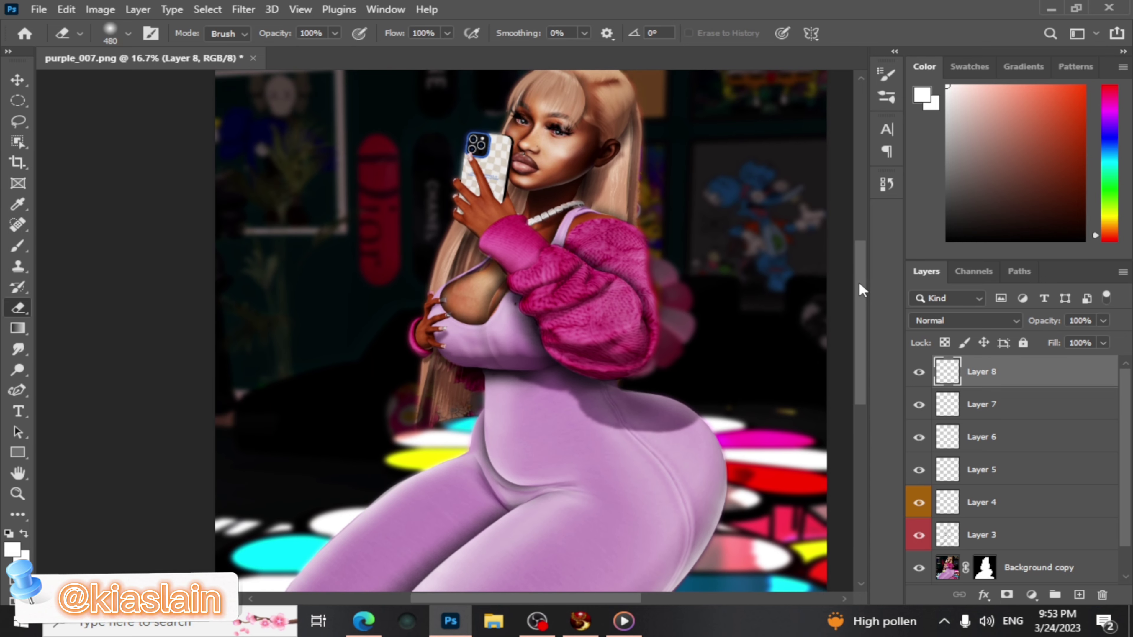
Zoom in on the upper body to 25%
{"action": "left_click", "coordinate": [16, 493]}
{"action": "left_click", "coordinate": [321, 231]}
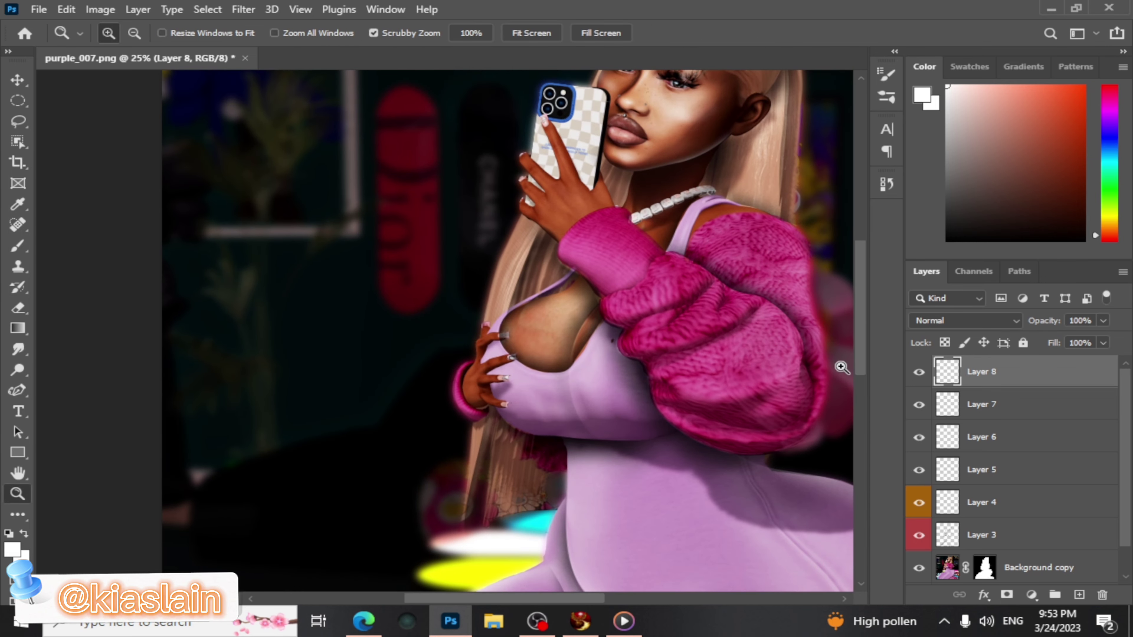
{"action": "scroll", "coordinate": [869, 347], "scroll_direction": "down", "scroll_amount": 3}
{"action": "left_click", "coordinate": [17, 389]}
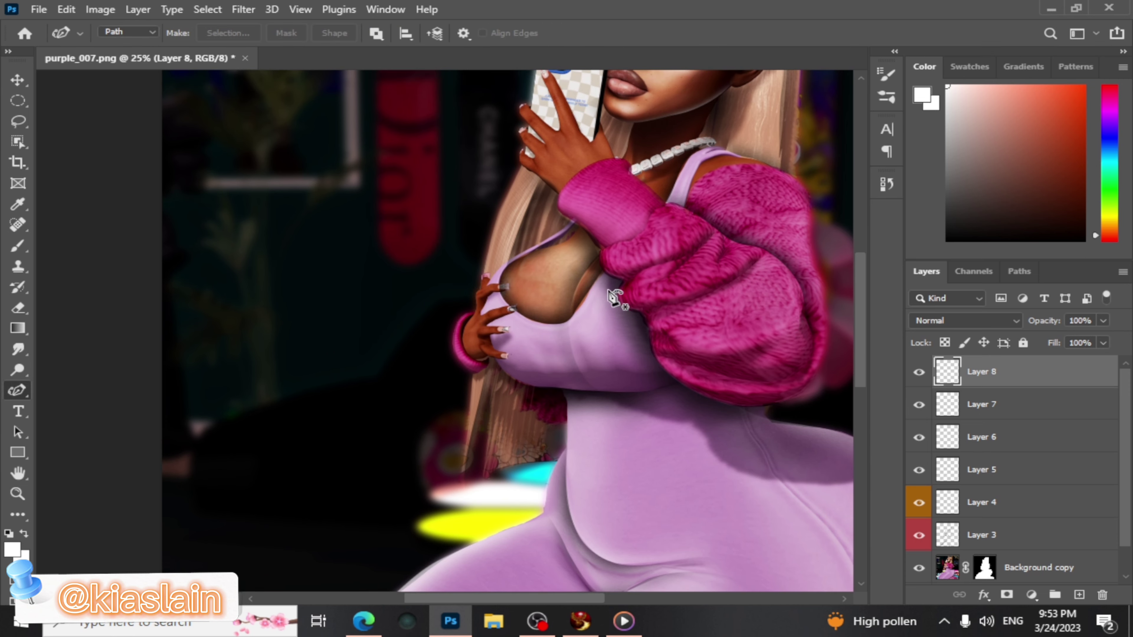
Draw and reposition a round elliptical selection over the chest area
{"action": "left_click", "coordinate": [18, 101]}
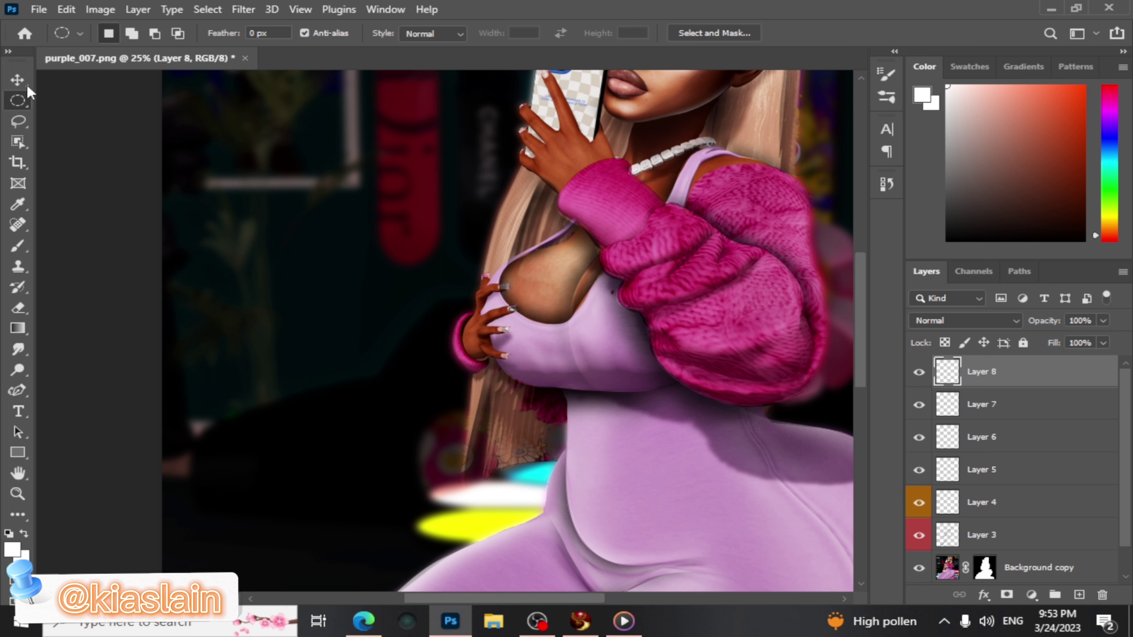
{"action": "left_click_drag", "start_coordinate": [560, 252], "coordinate": [704, 399]}
{"action": "mouse_move", "coordinate": [629, 362]}
{"action": "left_mouse_down"}
{"action": "mouse_move", "coordinate": [645, 354]}
{"action": "mouse_move", "coordinate": [638, 366]}
{"action": "left_mouse_up"}
{"action": "left_click", "coordinate": [638, 370]}
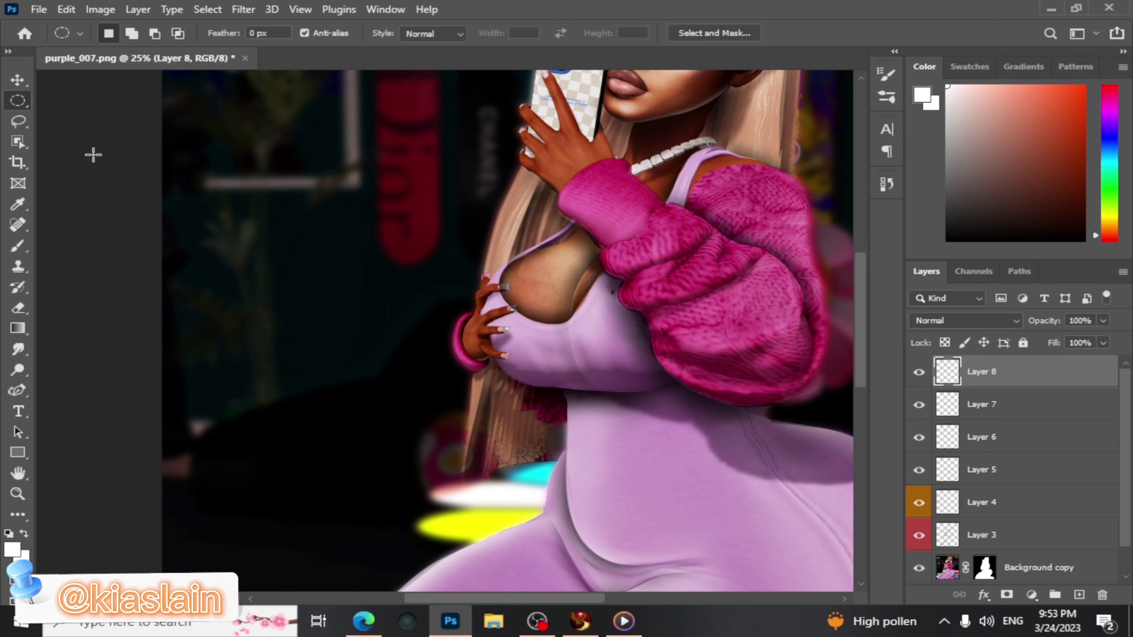
{"action": "right_click", "coordinate": [18, 102]}
{"action": "left_click", "coordinate": [67, 117]}
{"action": "left_click_drag", "start_coordinate": [575, 271], "coordinate": [674, 362]}
{"action": "left_click", "coordinate": [675, 362]}
{"action": "left_click_drag", "start_coordinate": [581, 255], "coordinate": [772, 442]}
{"action": "left_click_drag", "start_coordinate": [656, 370], "coordinate": [634, 331]}
Brush light along the selection's inner left edge on Layer 8, then deselect
{"action": "left_click", "coordinate": [18, 245]}
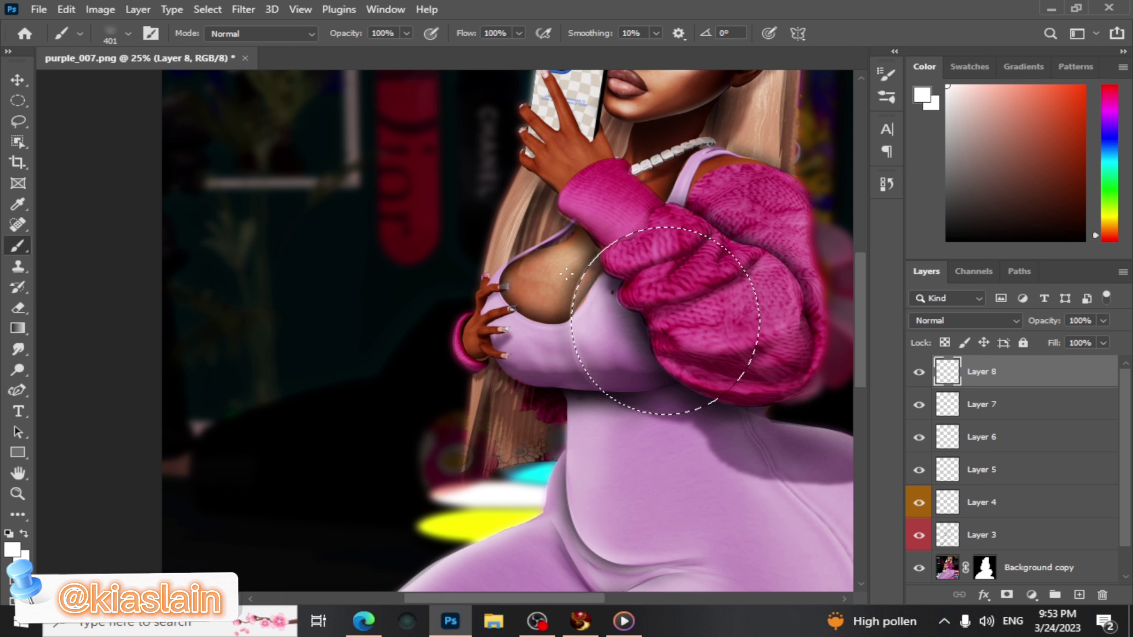
{"action": "left_click", "coordinate": [919, 372]}
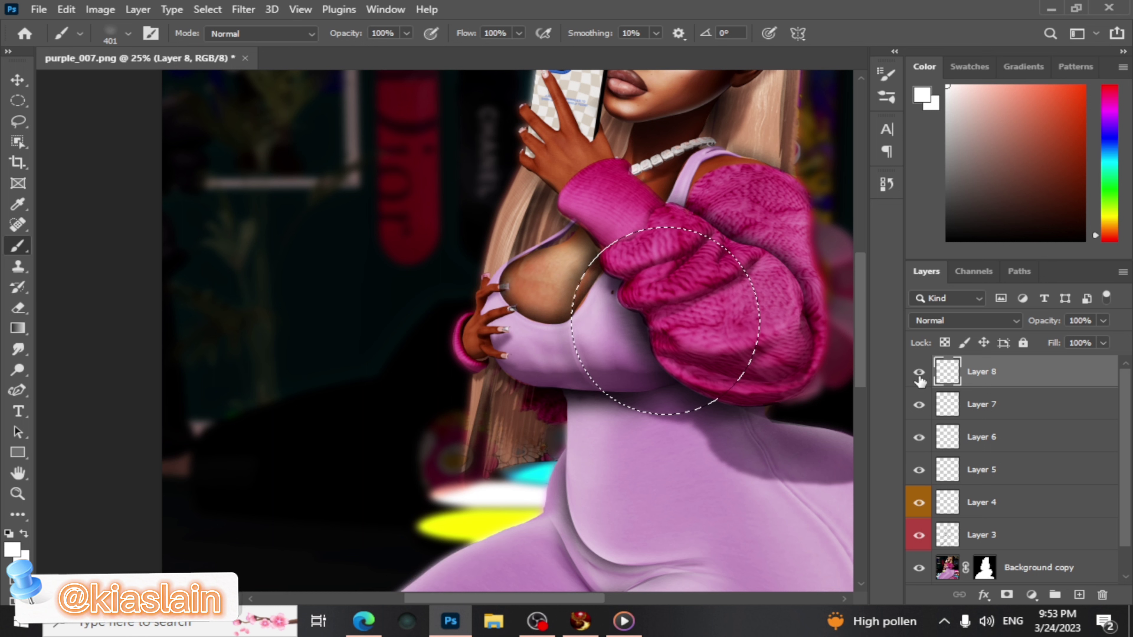
{"action": "left_click", "coordinate": [918, 372]}
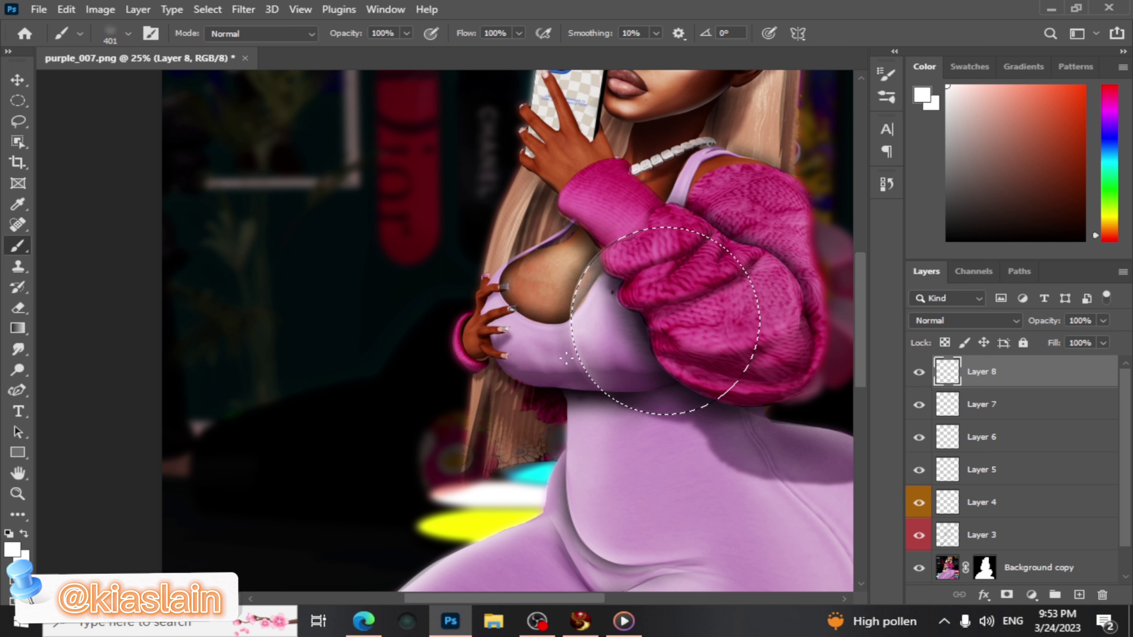
{"action": "mouse_move", "coordinate": [577, 244]}
{"action": "left_mouse_down"}
{"action": "mouse_move", "coordinate": [594, 383]}
{"action": "mouse_move", "coordinate": [598, 257]}
{"action": "mouse_move", "coordinate": [585, 380]}
{"action": "left_mouse_up"}
{"action": "key", "text": "ctrl+d"}
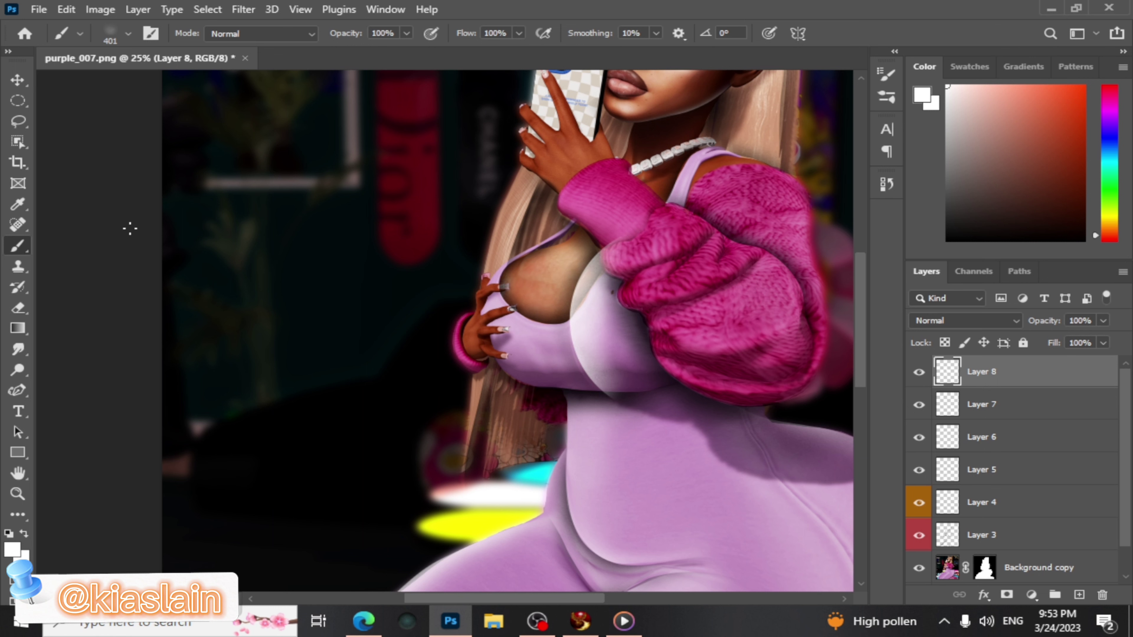
Set the Eraser to 199 px and erase part of the light arc under the breast
{"action": "left_click", "coordinate": [14, 312]}
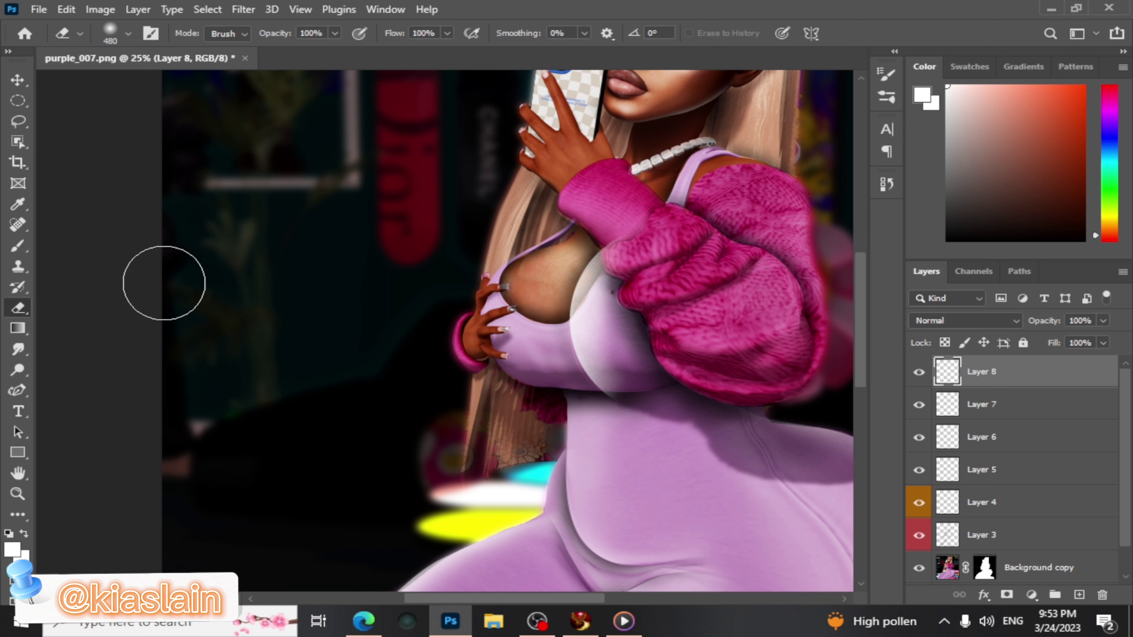
{"action": "left_click", "coordinate": [129, 33]}
{"action": "left_click_drag", "start_coordinate": [198, 89], "coordinate": [192, 87]}
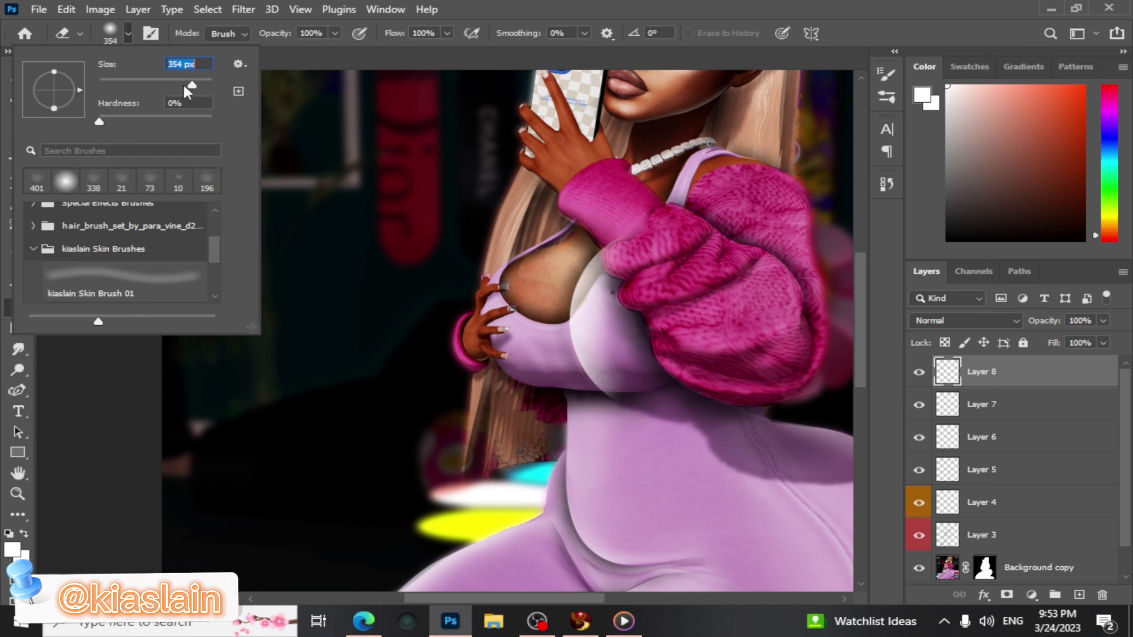
{"action": "type", "text": "199"}
{"action": "key", "text": "Return"}
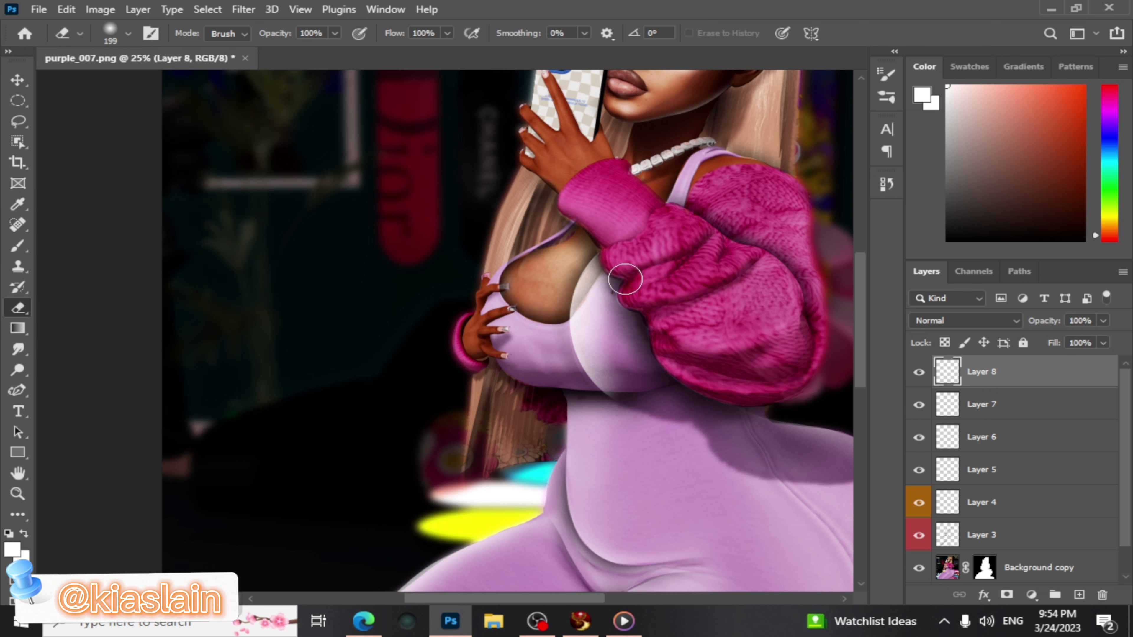
{"action": "left_click", "coordinate": [128, 35]}
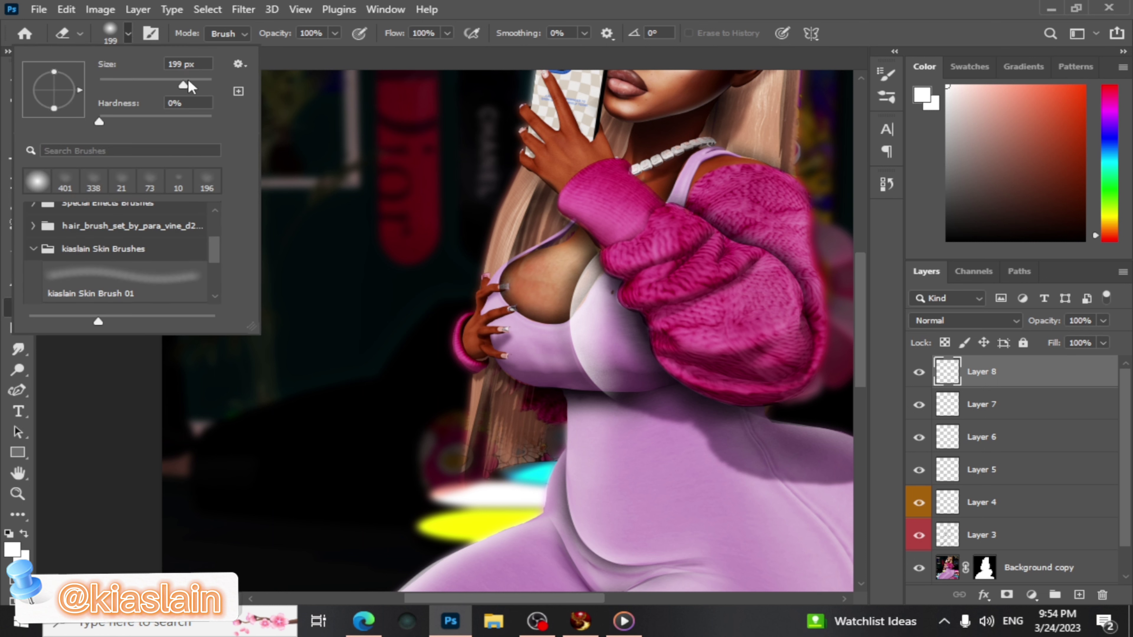
{"action": "left_click", "coordinate": [629, 286]}
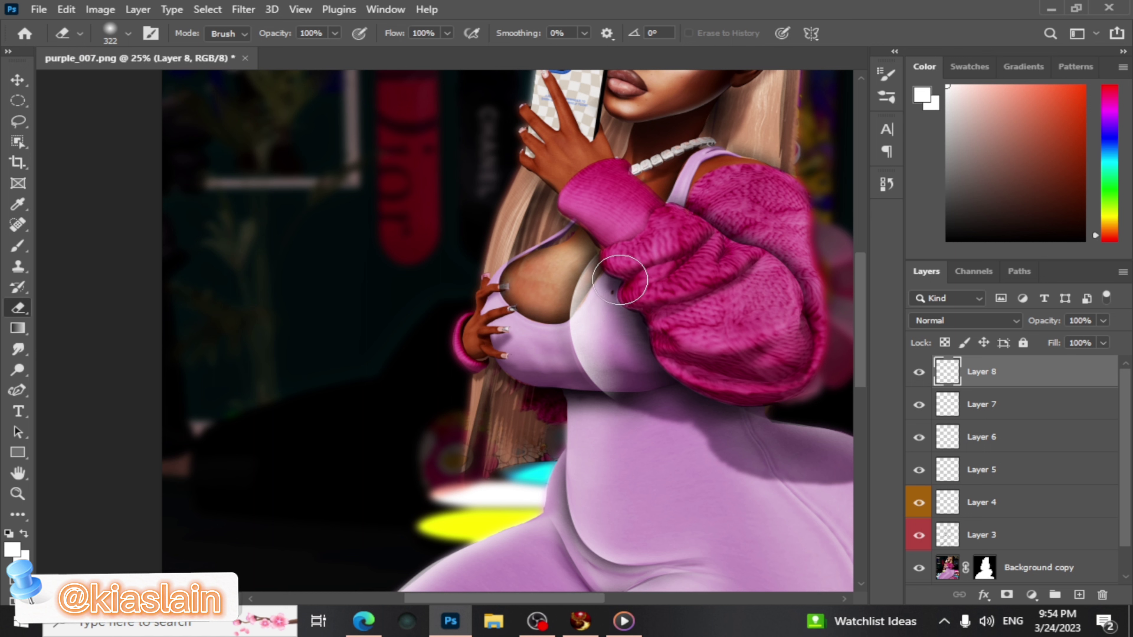
{"action": "mouse_move", "coordinate": [620, 362]}
{"action": "left_mouse_down"}
{"action": "mouse_move", "coordinate": [627, 283]}
{"action": "mouse_move", "coordinate": [632, 385]}
{"action": "mouse_move", "coordinate": [602, 331]}
{"action": "mouse_move", "coordinate": [624, 379]}
{"action": "left_mouse_up"}
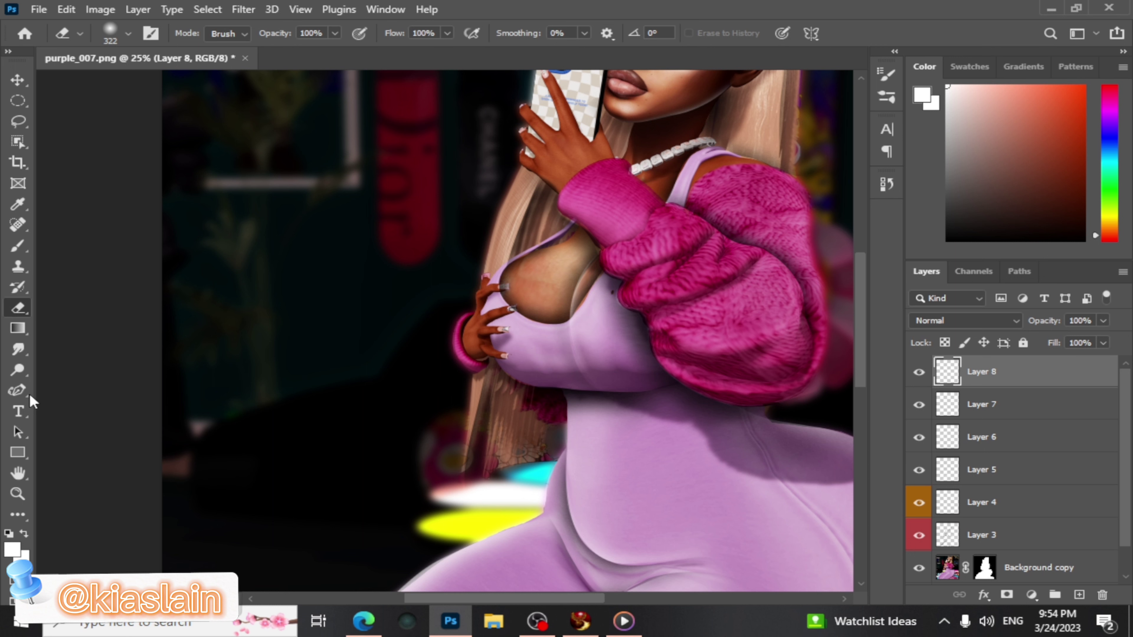
{"action": "left_click", "coordinate": [18, 102]}
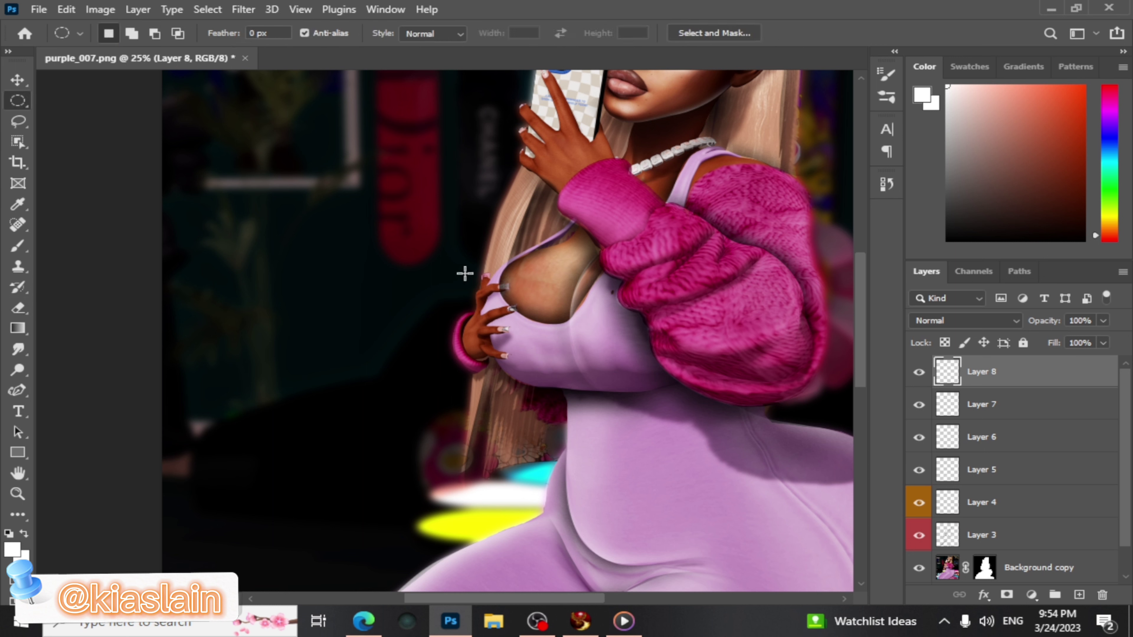
Create new Layer 9 after trying an oval selection over the torso, then clear the selection
{"action": "left_click_drag", "start_coordinate": [471, 275], "coordinate": [639, 451]}
{"action": "left_click_drag", "start_coordinate": [527, 378], "coordinate": [537, 324]}
{"action": "key", "text": "b"}
{"action": "key", "text": "ctrl+shift+alt+n"}
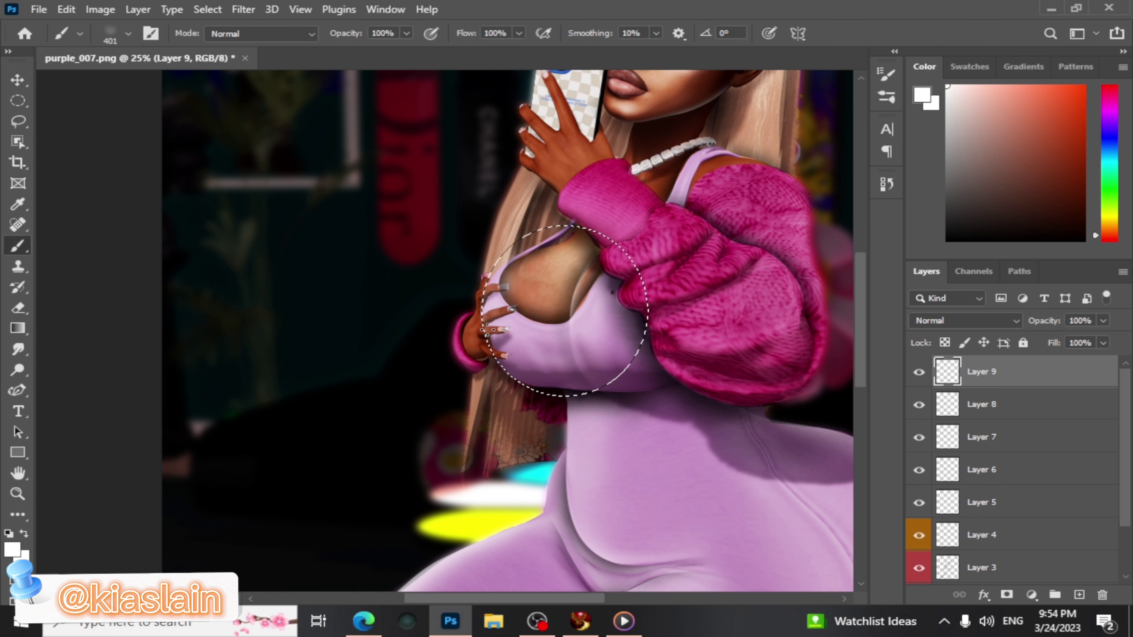
{"action": "key", "text": "ctrl+d"}
{"action": "scroll", "coordinate": [464, 322], "scroll_direction": "down", "scroll_amount": 1}
{"action": "key", "text": "e"}
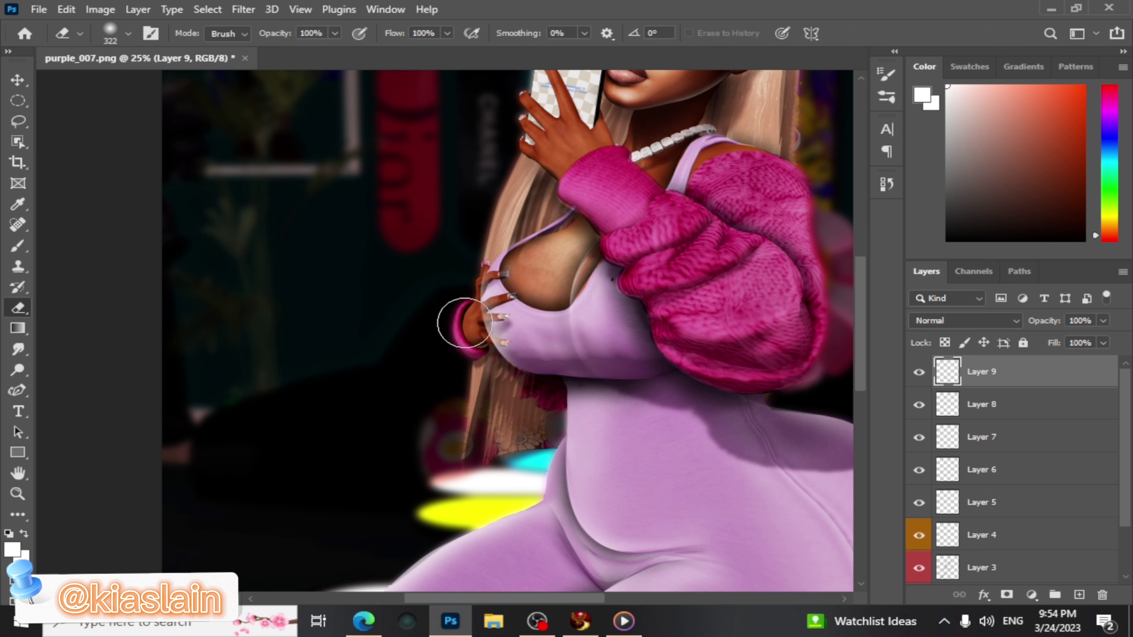
{"action": "left_click_drag", "start_coordinate": [862, 315], "coordinate": [859, 279]}
Trace a pen path around the chest outline
{"action": "key", "text": "p"}
{"action": "left_click", "coordinate": [576, 317]}
{"action": "left_click", "coordinate": [501, 369]}
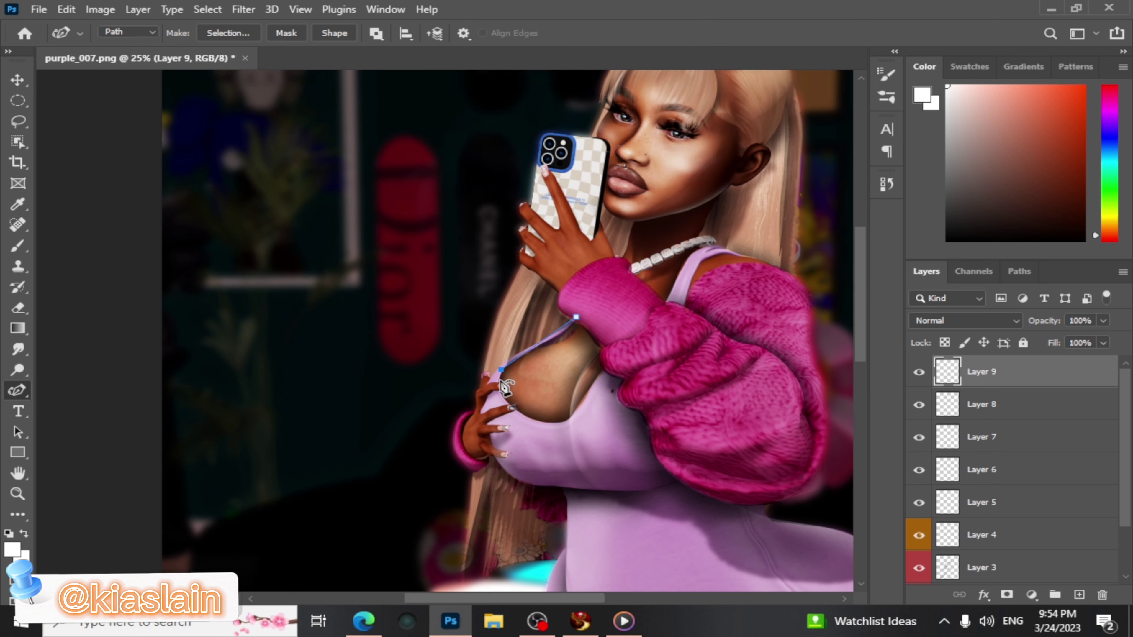
{"action": "left_click", "coordinate": [505, 401]}
{"action": "left_click", "coordinate": [545, 421]}
{"action": "left_click", "coordinate": [569, 419]}
Extend the path up the strap to the shoulder and refine the bottom curve
{"action": "left_click", "coordinate": [600, 374]}
{"action": "left_click", "coordinate": [668, 294]}
{"action": "left_click", "coordinate": [717, 240]}
{"action": "left_click", "coordinate": [754, 265]}
{"action": "left_click", "coordinate": [755, 299]}
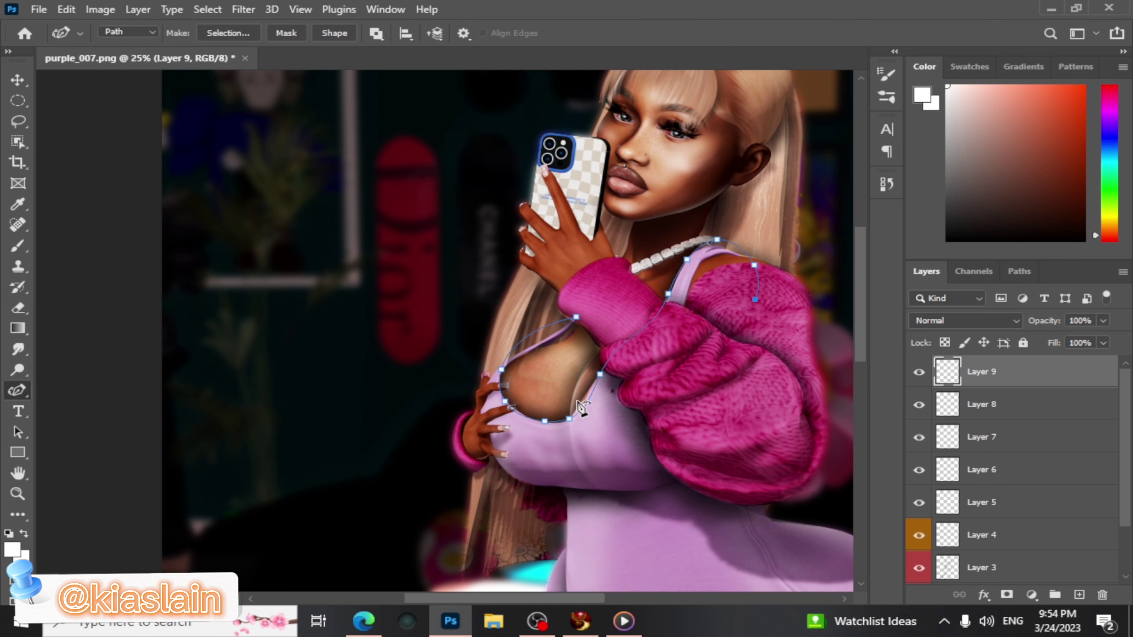
{"action": "left_click", "coordinate": [585, 400]}
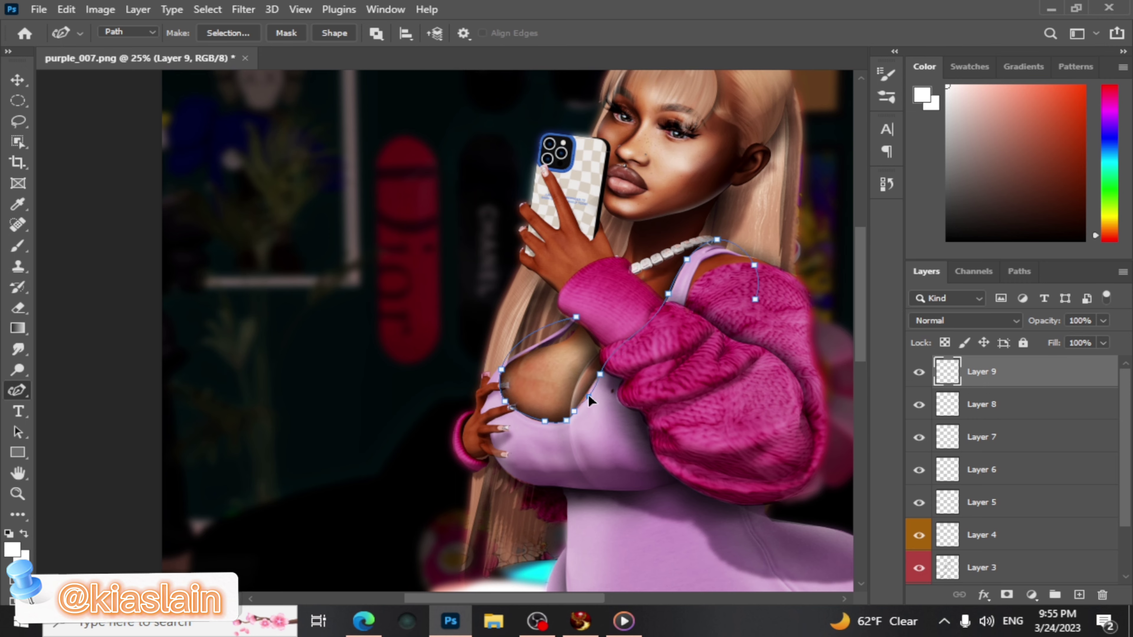
{"action": "scroll", "coordinate": [540, 349], "scroll_direction": "down", "scroll_amount": 5}
{"action": "scroll", "coordinate": [446, 392], "scroll_direction": "up", "scroll_amount": 6}
{"action": "scroll", "coordinate": [446, 393], "scroll_direction": "right", "scroll_amount": 3}
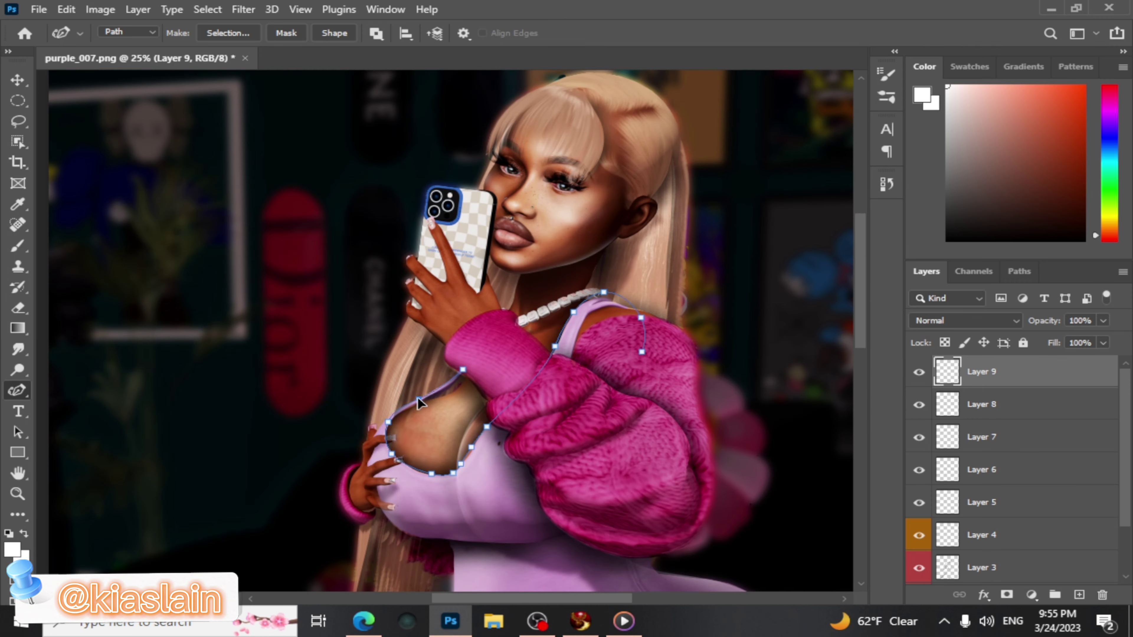
Convert the path to a selection and paint a light stroke with a 187 px brush
{"action": "right_click", "coordinate": [324, 413]}
{"action": "left_click", "coordinate": [357, 187]}
{"action": "left_click", "coordinate": [653, 149]}
{"action": "key", "text": "b"}
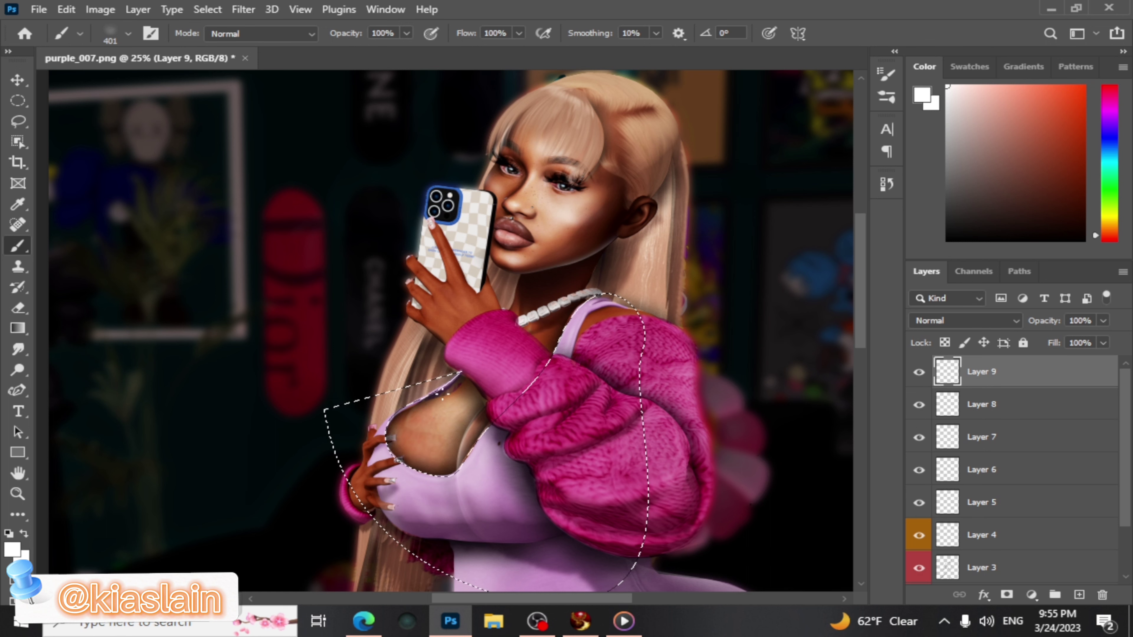
{"action": "left_click", "coordinate": [128, 33]}
{"action": "left_click_drag", "start_coordinate": [76, 87], "coordinate": [53, 87]}
{"action": "left_click", "coordinate": [424, 388]}
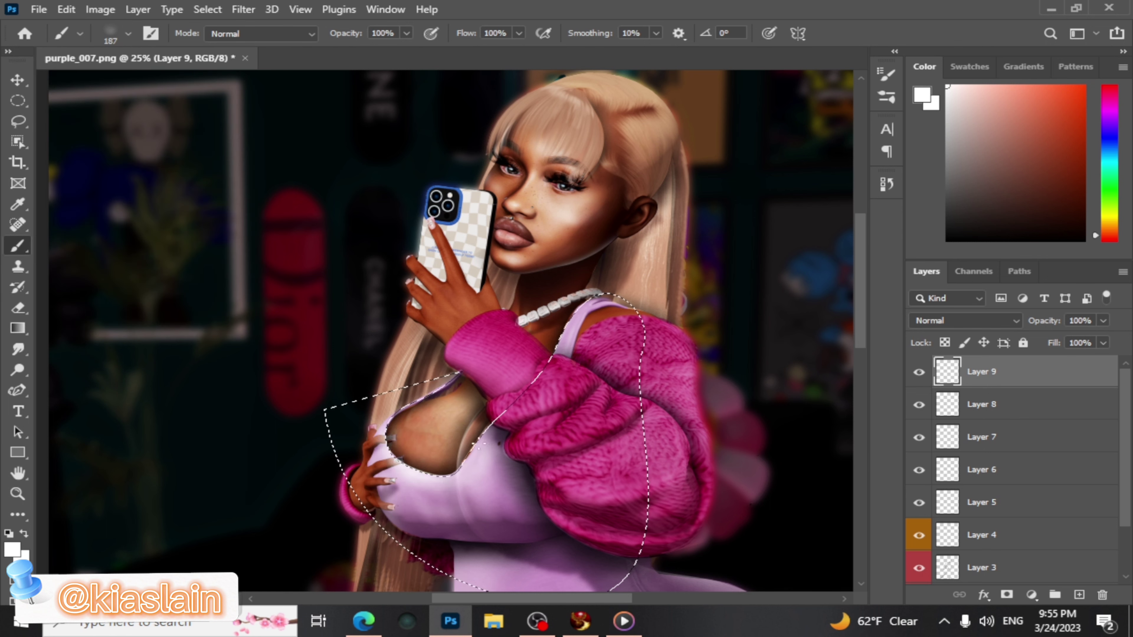
{"action": "mouse_move", "coordinate": [424, 393]}
{"action": "left_mouse_down"}
{"action": "mouse_move", "coordinate": [575, 326]}
{"action": "mouse_move", "coordinate": [633, 339]}
{"action": "left_mouse_up"}
Deselect, erase the excess of the light stroke, and add empty Layer 10
{"action": "key", "text": "ctrl+d"}
{"action": "key", "text": "e"}
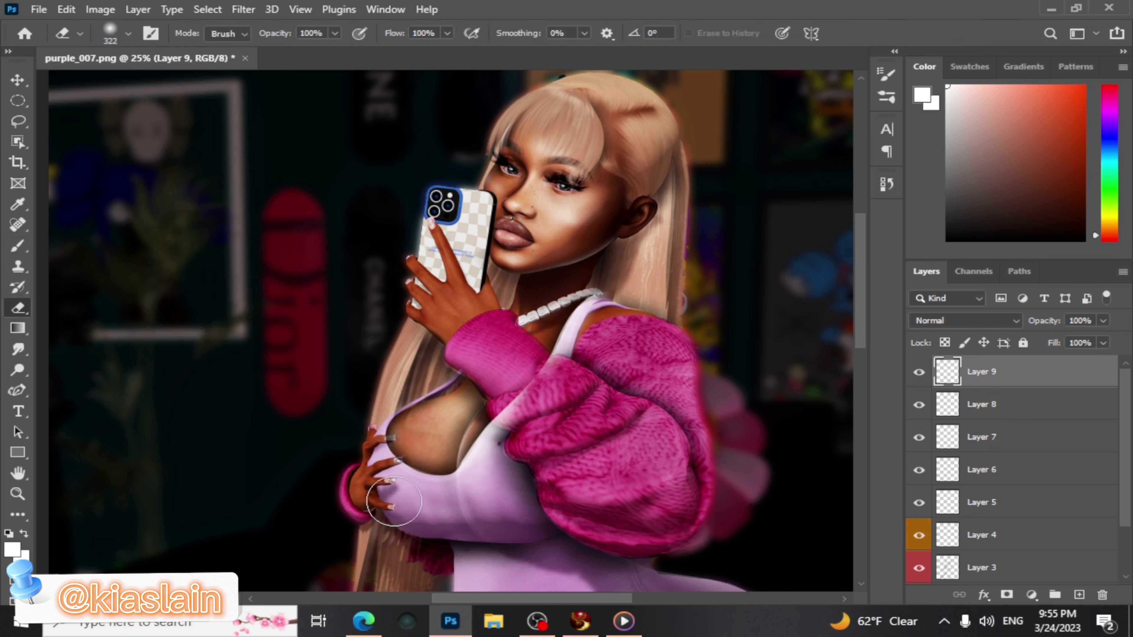
{"action": "mouse_move", "coordinate": [507, 446]}
{"action": "left_mouse_down"}
{"action": "mouse_move", "coordinate": [552, 337]}
{"action": "mouse_move", "coordinate": [607, 316]}
{"action": "left_mouse_up"}
{"action": "key", "text": "ctrl+shift+alt+n"}
Zoom out to see the whole image
{"action": "key", "text": "z"}
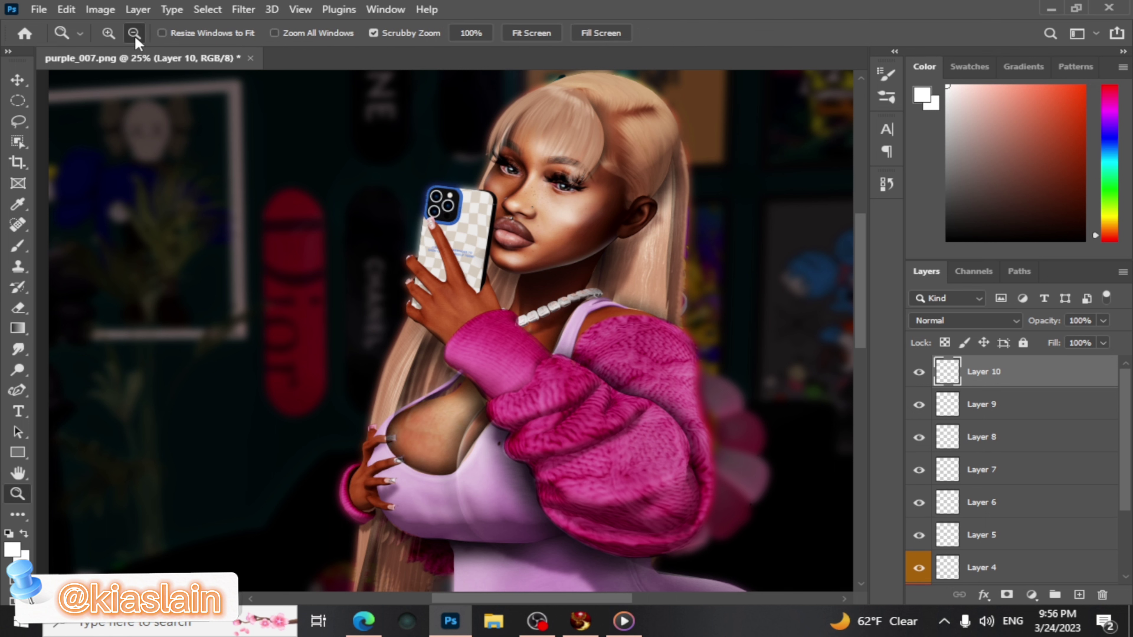
{"action": "left_click", "coordinate": [135, 34]}
{"action": "left_click", "coordinate": [294, 355]}
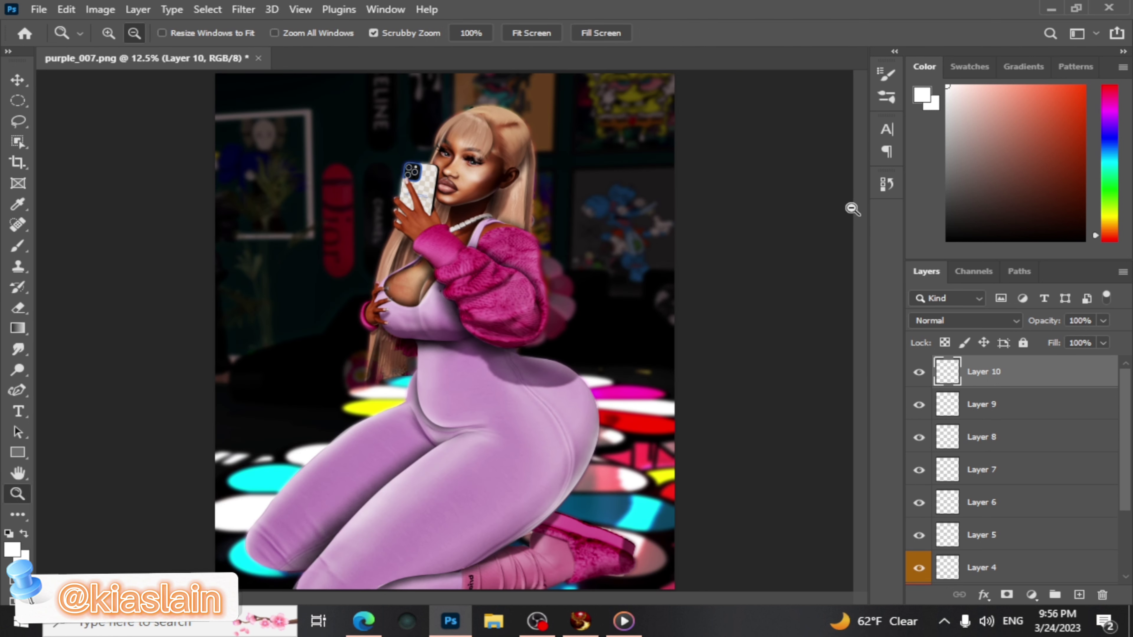
{"action": "scroll", "coordinate": [1119, 475], "scroll_direction": "down", "scroll_amount": 3}
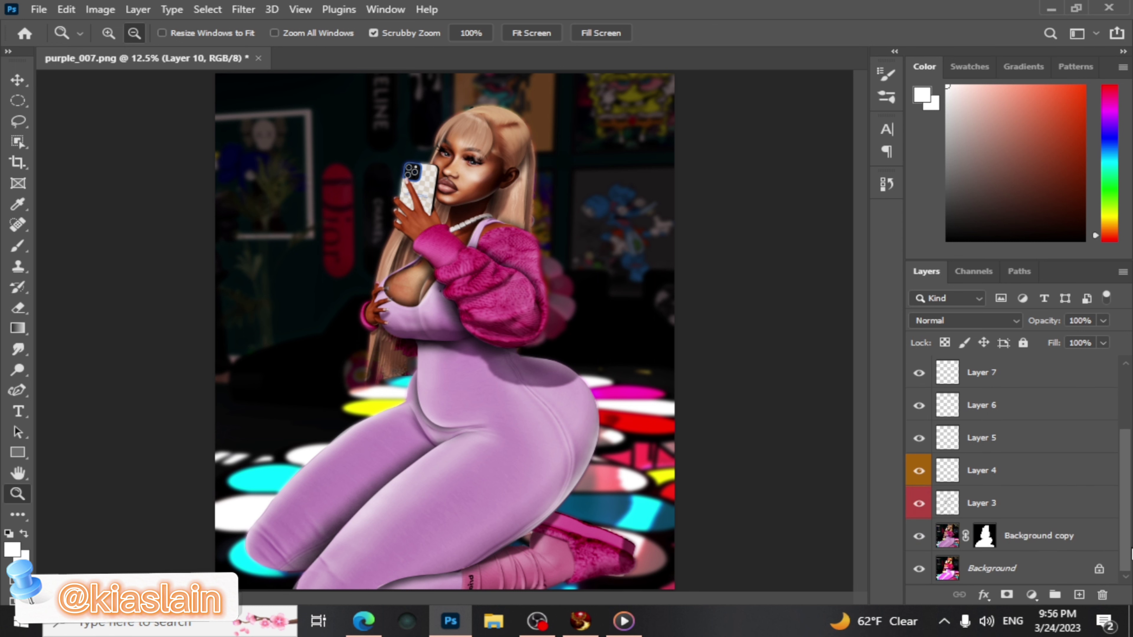
Hide Layers 4, 3 and the Background, then Merge Visible into Layer 6
{"action": "left_click_drag", "start_coordinate": [917, 472], "coordinate": [920, 534]}
{"action": "left_click", "coordinate": [919, 569]}
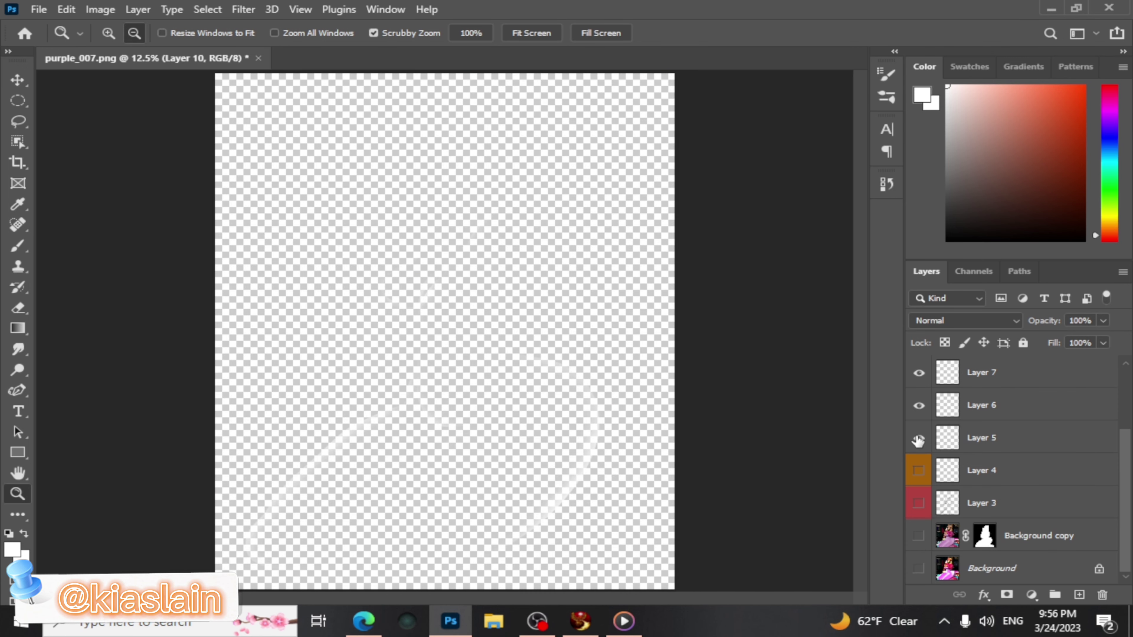
{"action": "right_click", "coordinate": [981, 408]}
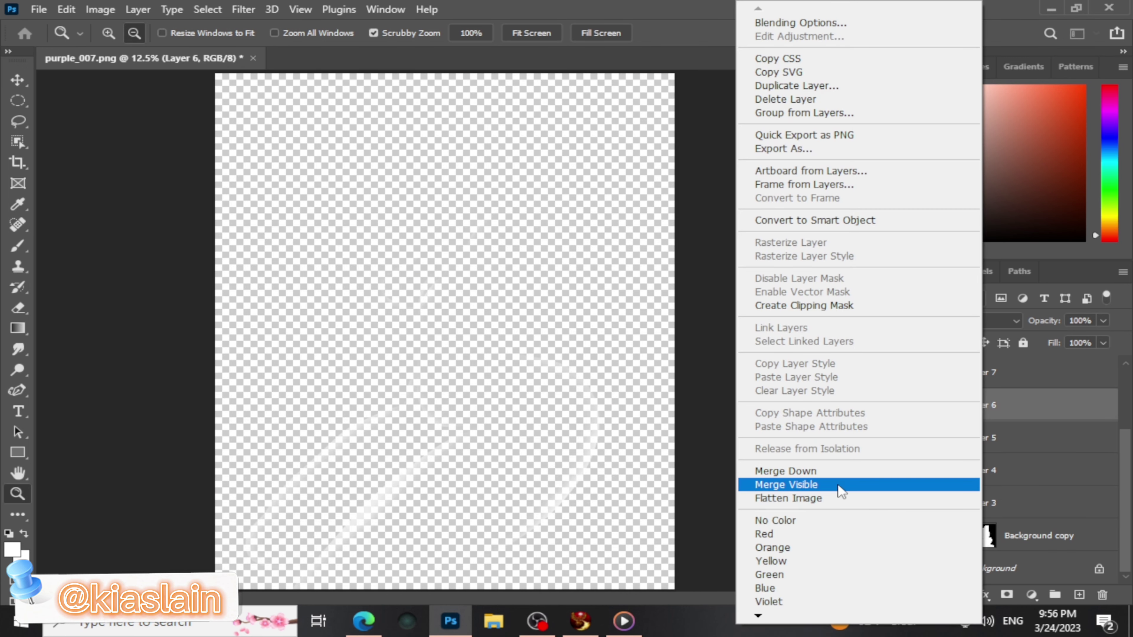
{"action": "left_click", "coordinate": [831, 487]}
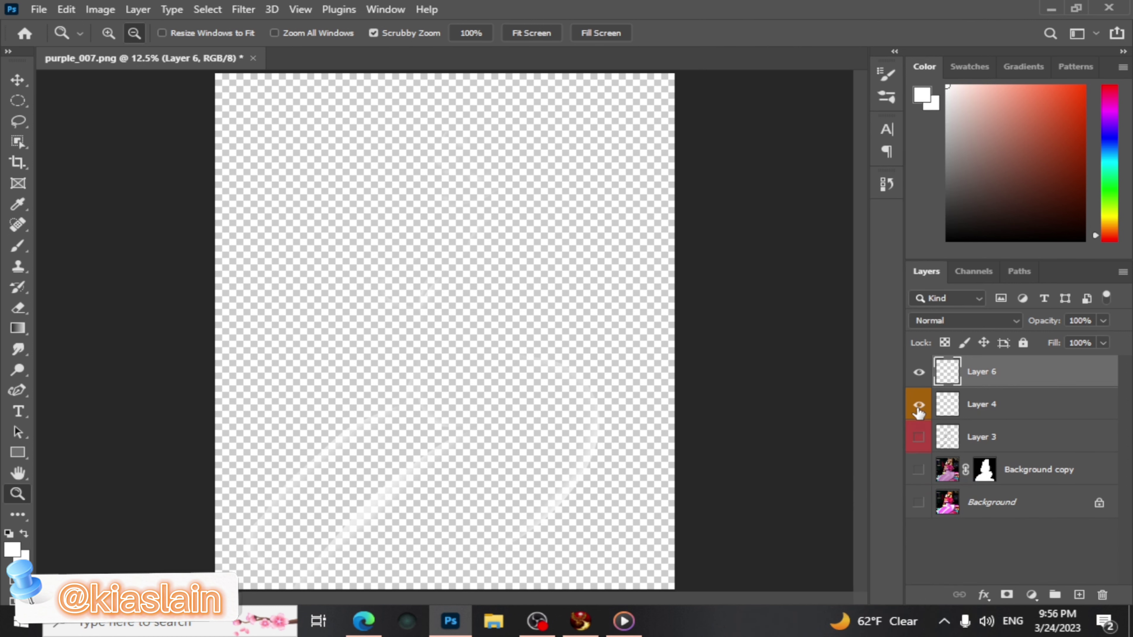
Show Layer 3 and the background layers again, toggling Layers 6 and 4 to compare
{"action": "left_click", "coordinate": [918, 437]}
{"action": "left_click", "coordinate": [918, 470]}
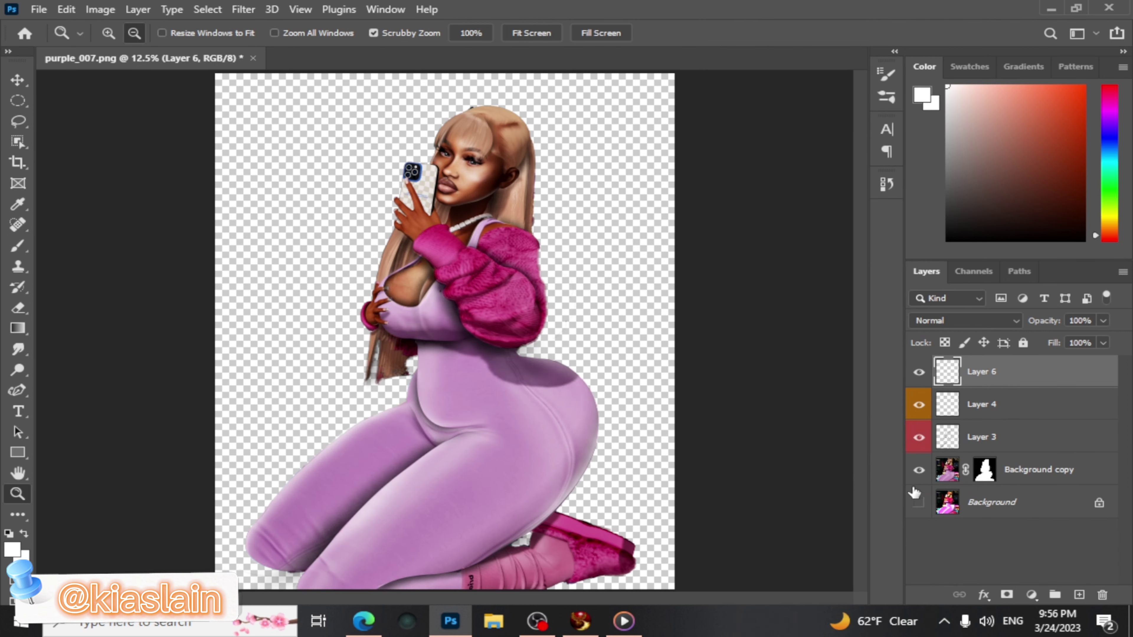
{"action": "left_click", "coordinate": [918, 502]}
{"action": "left_click", "coordinate": [919, 372]}
{"action": "left_click", "coordinate": [919, 372]}
{"action": "left_click", "coordinate": [919, 372]}
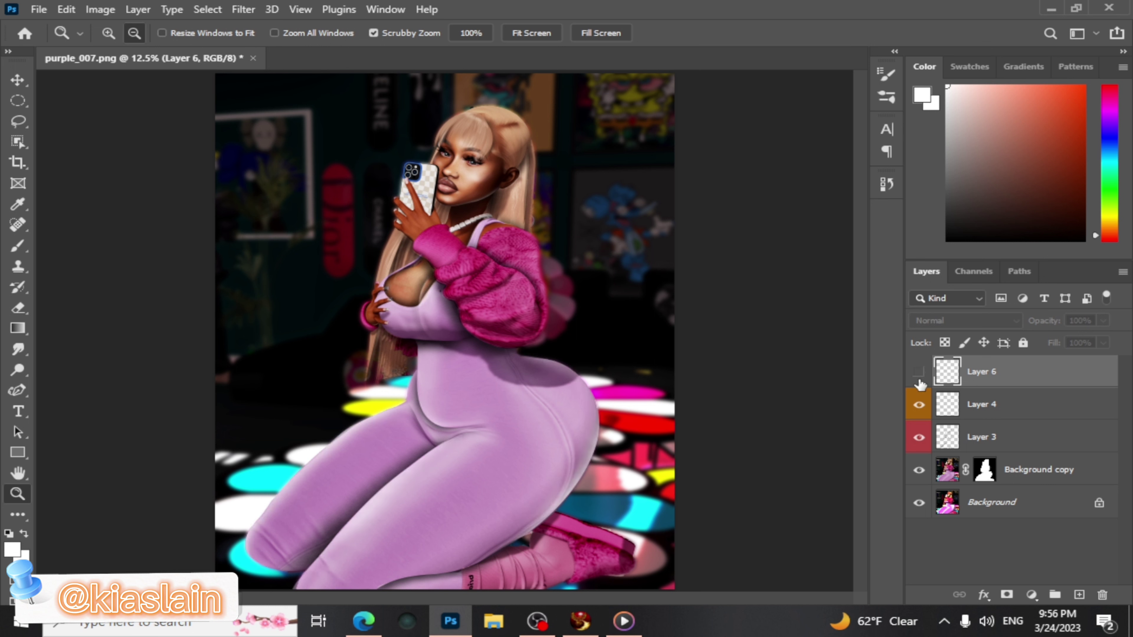
{"action": "left_click", "coordinate": [919, 371]}
{"action": "left_click", "coordinate": [918, 404]}
{"action": "left_click", "coordinate": [919, 404]}
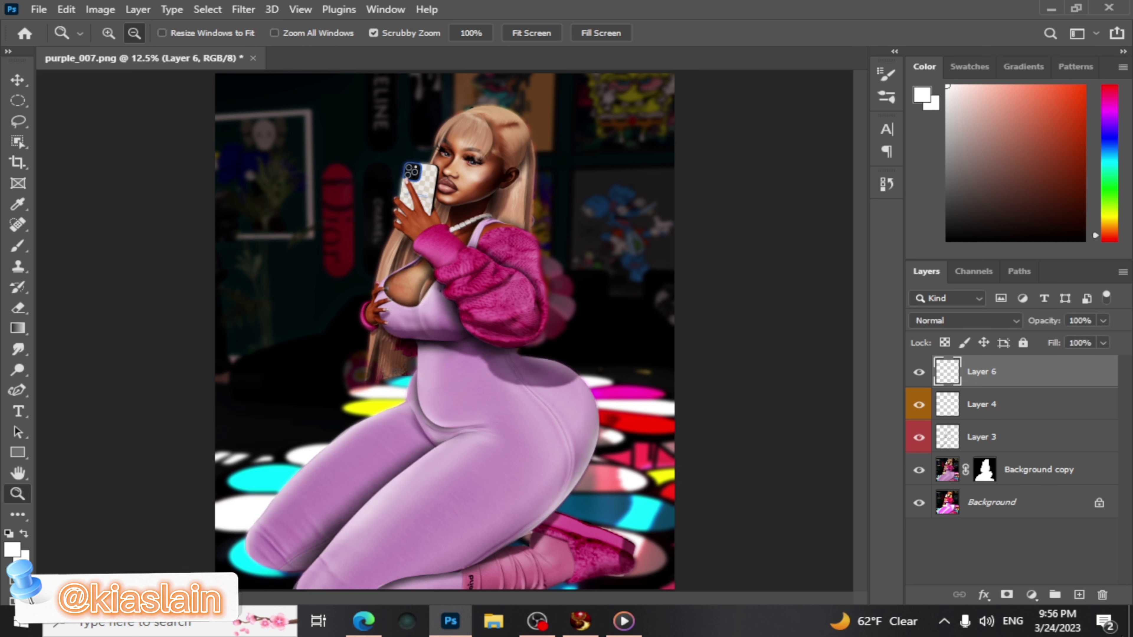
Add new Layer 7 and give Layer 6 a green colour label
{"action": "left_click", "coordinate": [1082, 595]}
{"action": "left_click", "coordinate": [993, 412]}
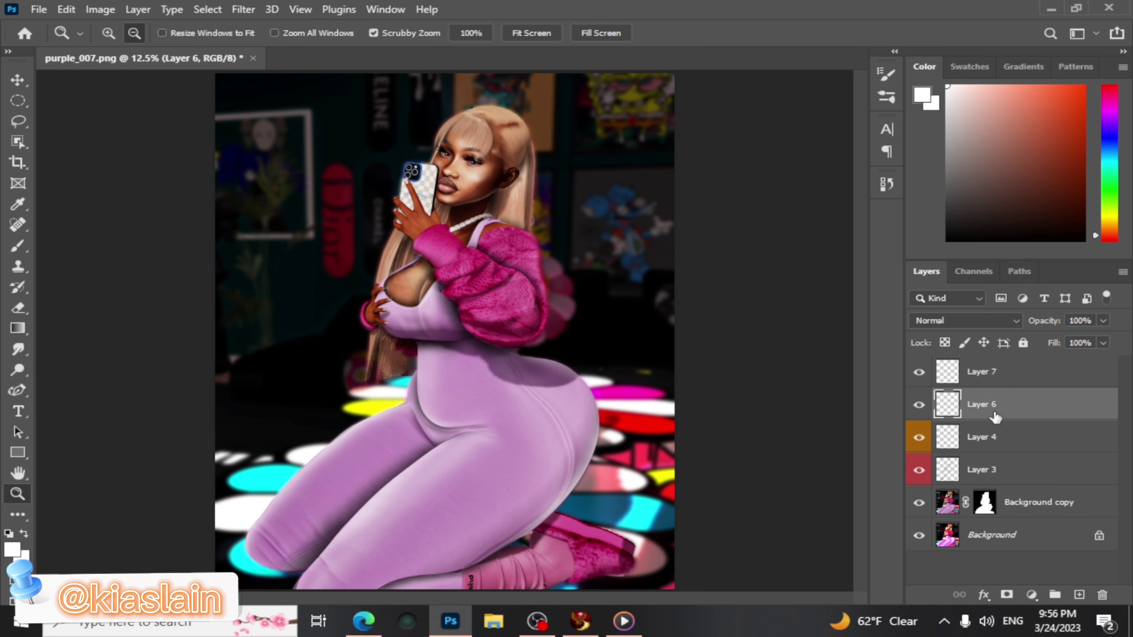
{"action": "right_click", "coordinate": [993, 417]}
{"action": "left_click", "coordinate": [785, 548]}
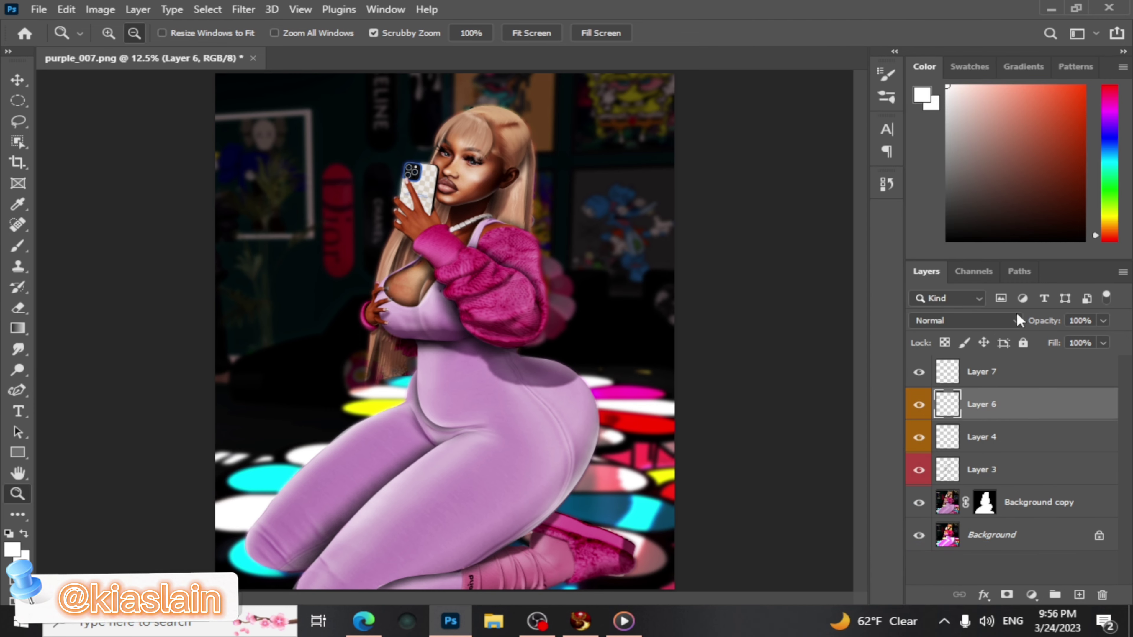
{"action": "right_click", "coordinate": [985, 408]}
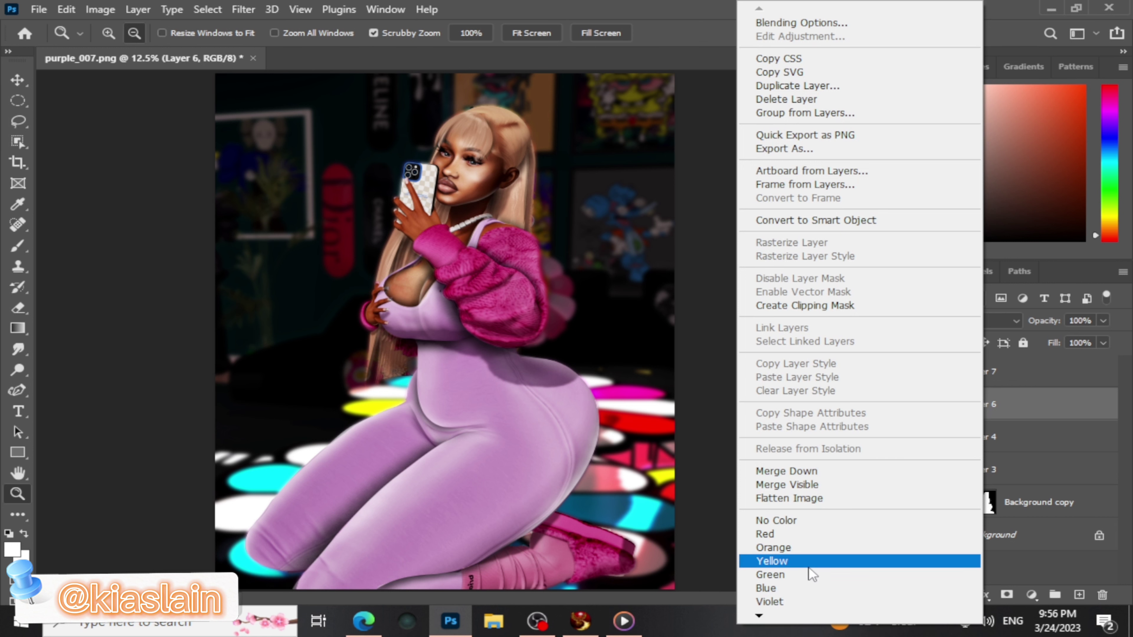
{"action": "left_click", "coordinate": [810, 574]}
{"action": "left_click", "coordinate": [974, 381]}
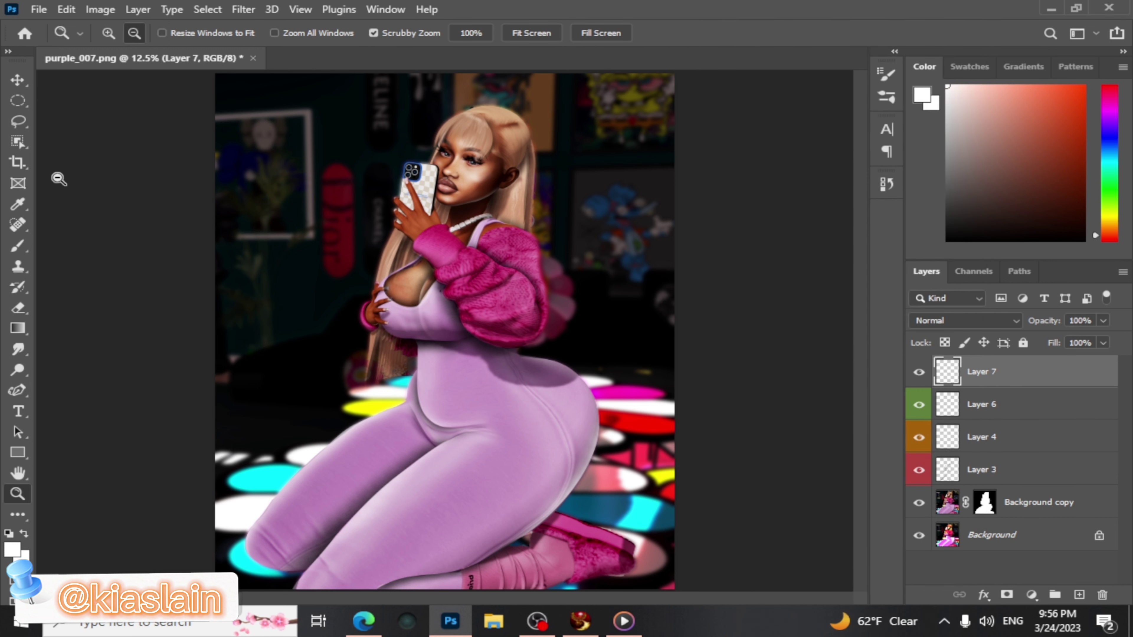
Pick the Sparkle sticker brush from the kiaslain Skin Brushes set at 171 px
{"action": "key", "text": "b"}
{"action": "left_click", "coordinate": [129, 35]}
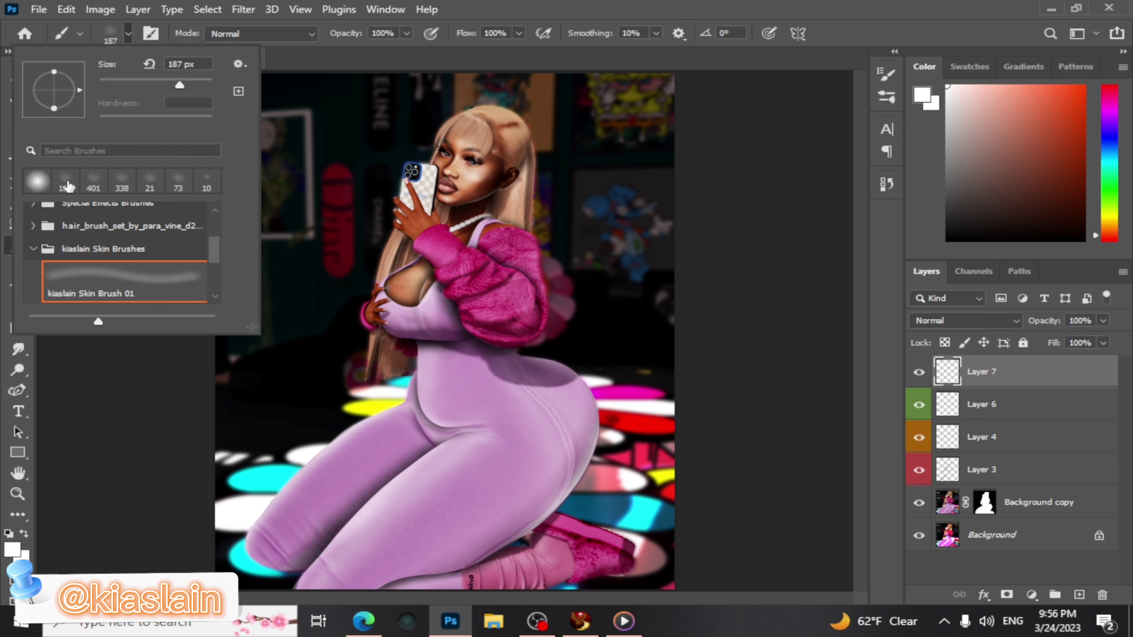
{"action": "left_click", "coordinate": [41, 253]}
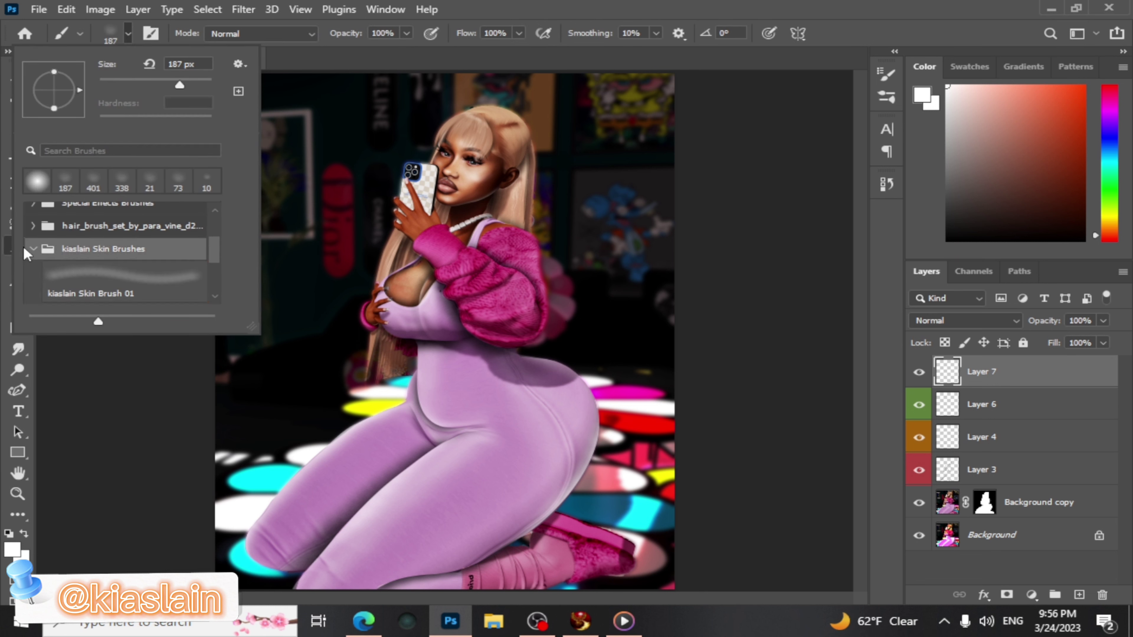
{"action": "scroll", "coordinate": [138, 261], "scroll_direction": "down", "scroll_amount": 5}
{"action": "left_click", "coordinate": [143, 263]}
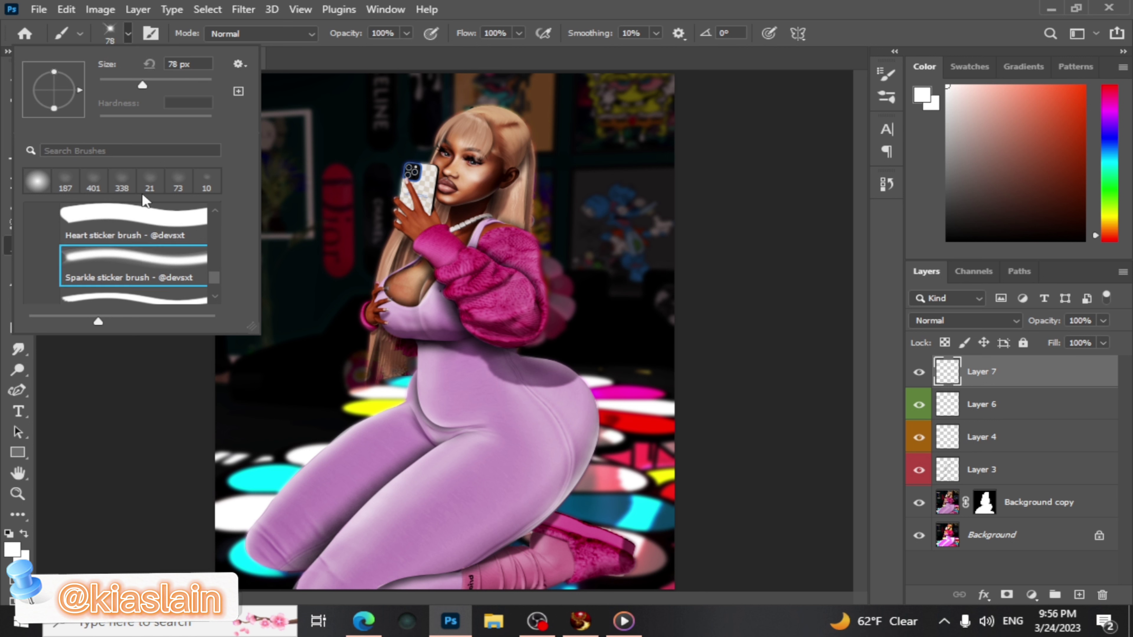
{"action": "left_click", "coordinate": [166, 63]}
{"action": "type", "text": "171"}
{"action": "key", "text": "Return"}
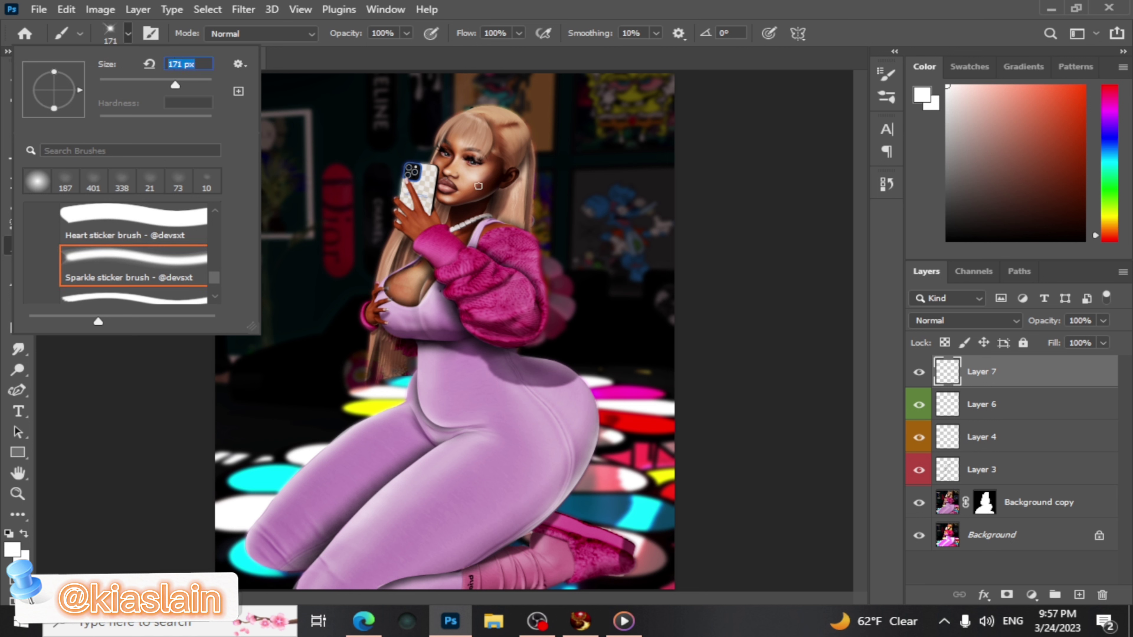
{"action": "left_click", "coordinate": [458, 225]}
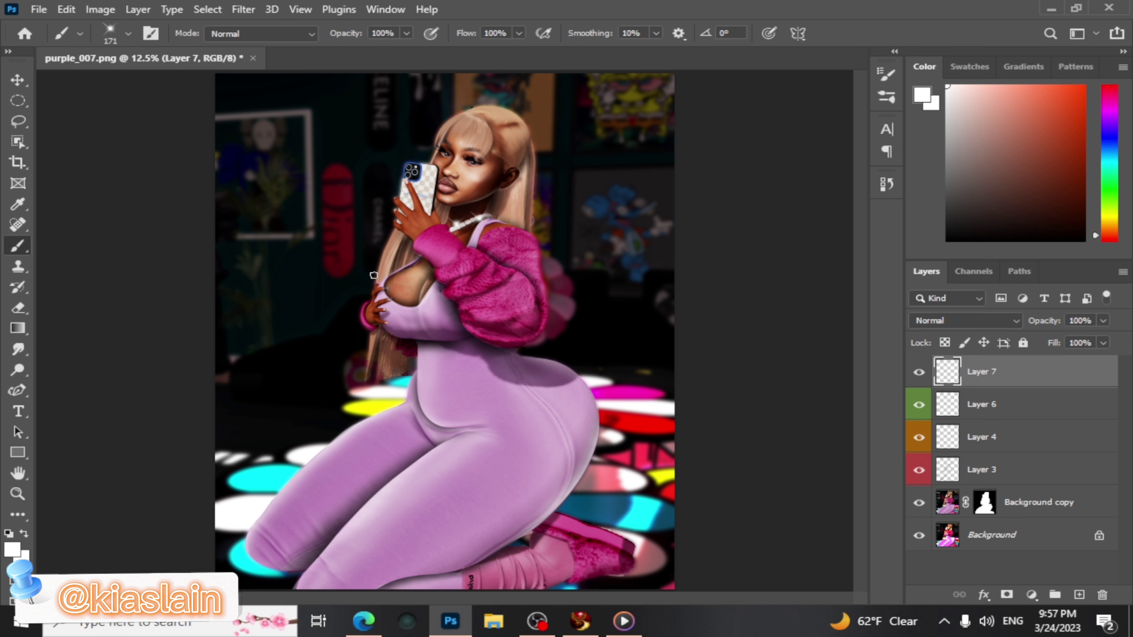
Enlarge the sparkle brush to 401 px and stamp a white sparkle on the phone camera
{"action": "left_click", "coordinate": [128, 34]}
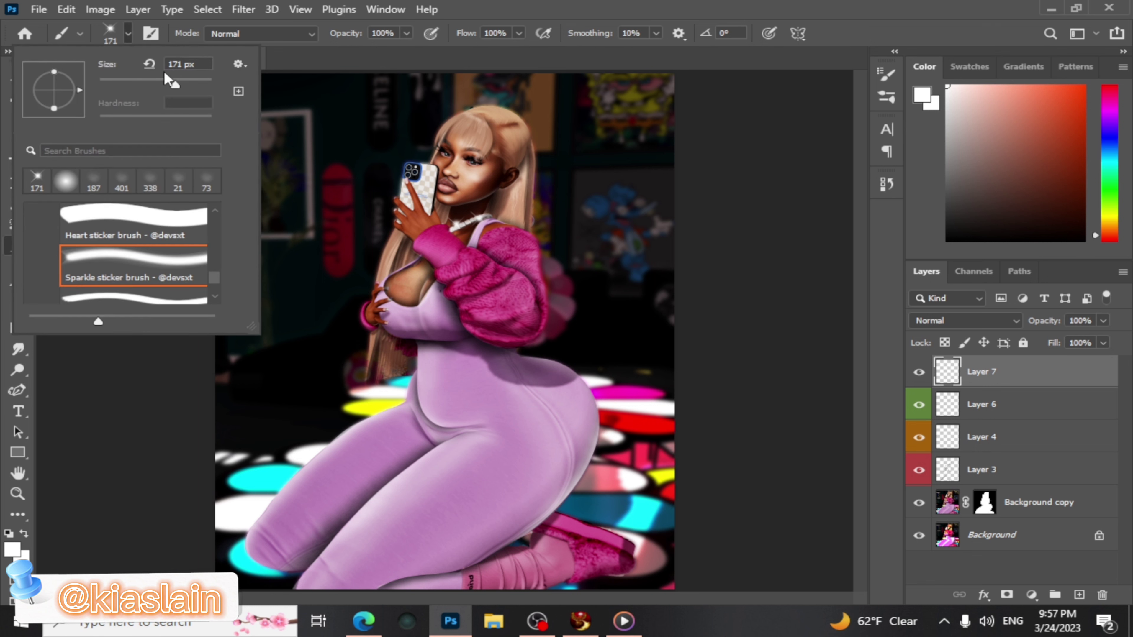
{"action": "left_click", "coordinate": [184, 88]}
{"action": "left_click", "coordinate": [500, 184]}
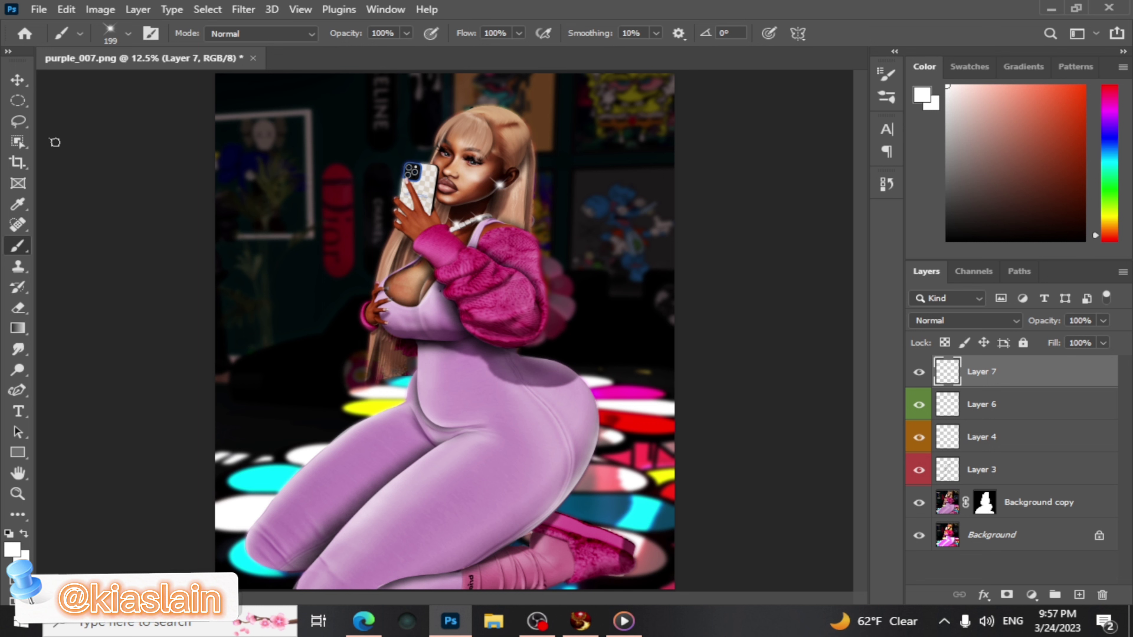
{"action": "left_click", "coordinate": [15, 308]}
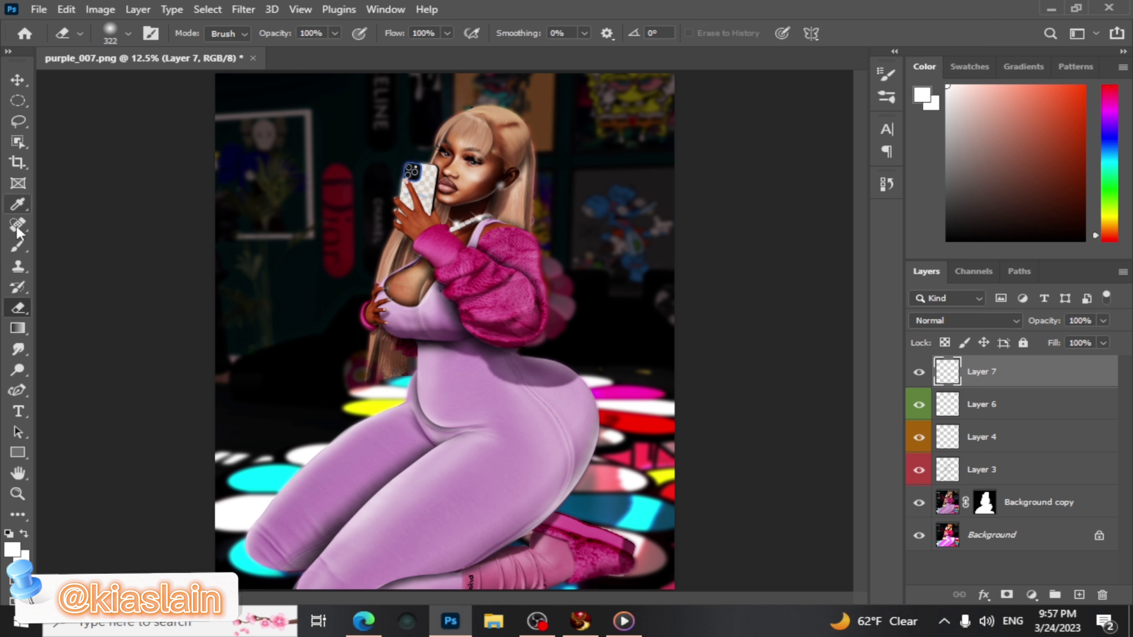
{"action": "left_click", "coordinate": [19, 246]}
{"action": "left_click", "coordinate": [127, 31]}
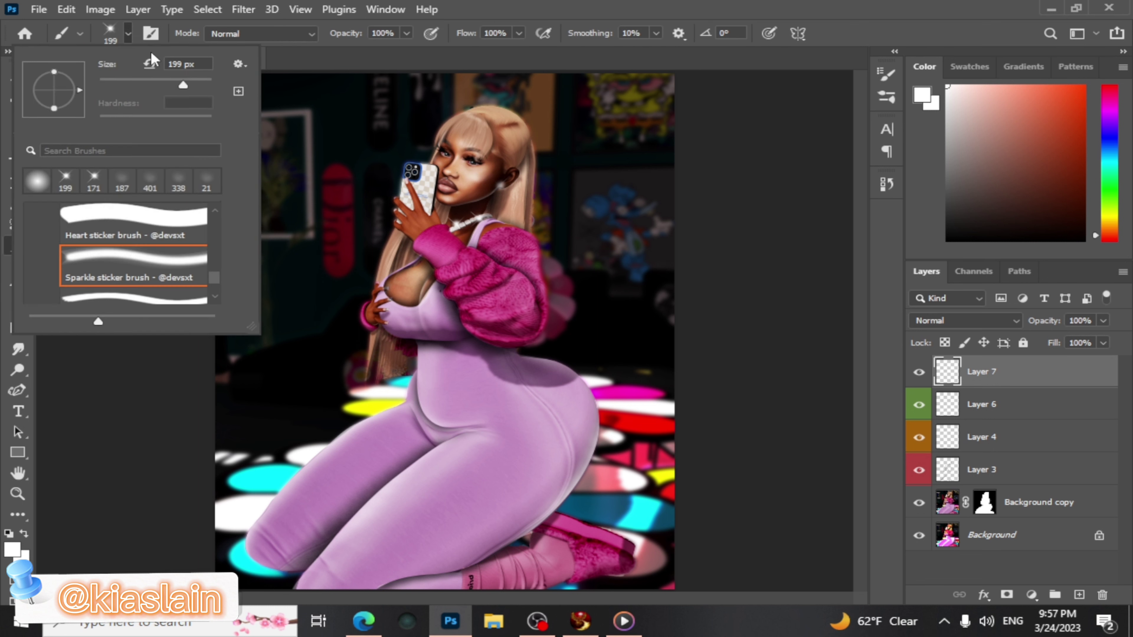
{"action": "left_click", "coordinate": [195, 86]}
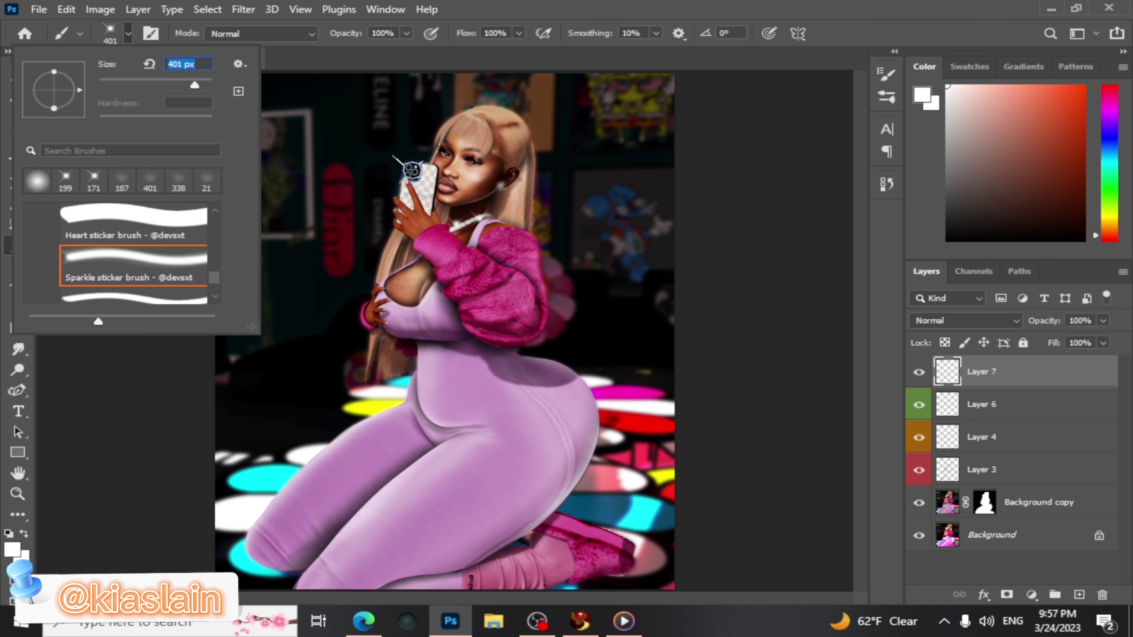
{"action": "left_click", "coordinate": [412, 170]}
{"action": "left_click", "coordinate": [412, 170]}
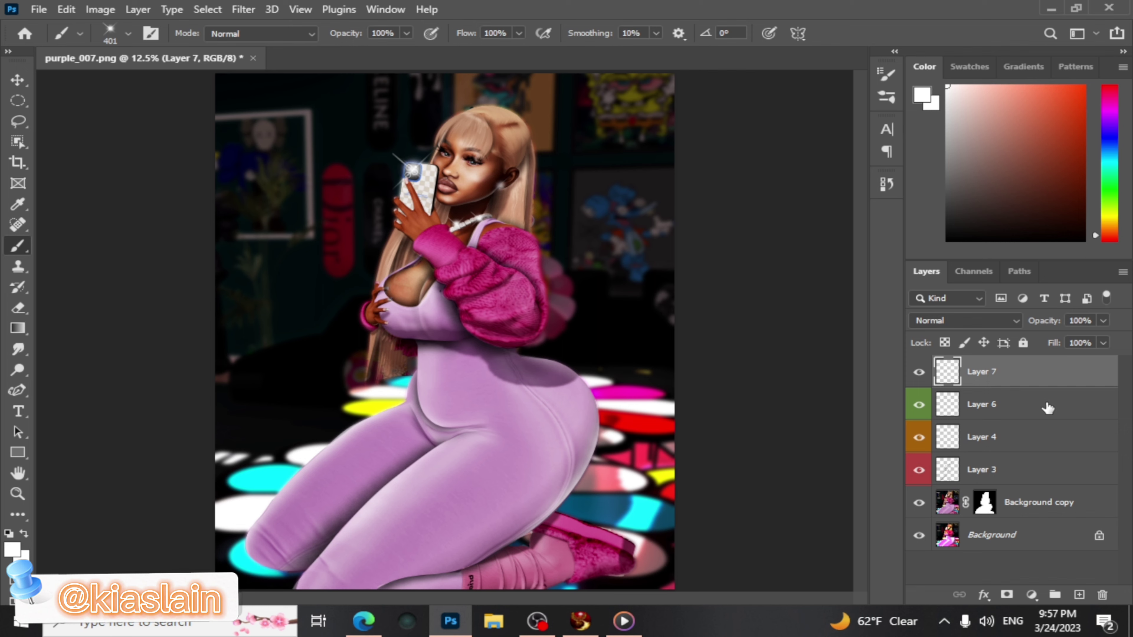
Label Layer 7 blue and add a new empty layer above it
{"action": "right_click", "coordinate": [1030, 385]}
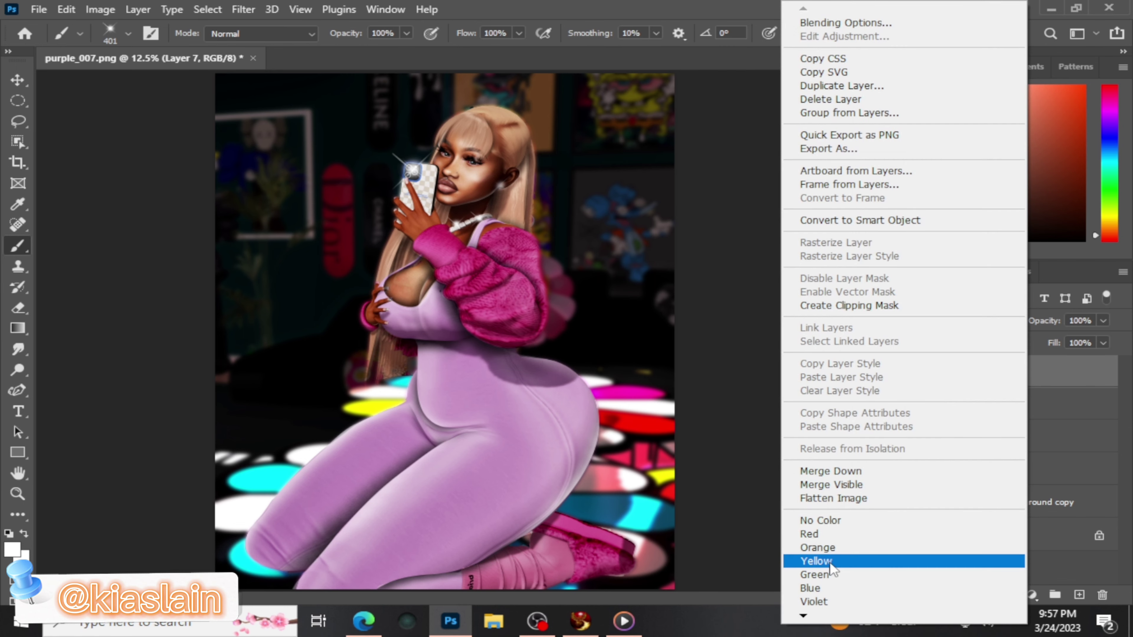
{"action": "left_click", "coordinate": [820, 589]}
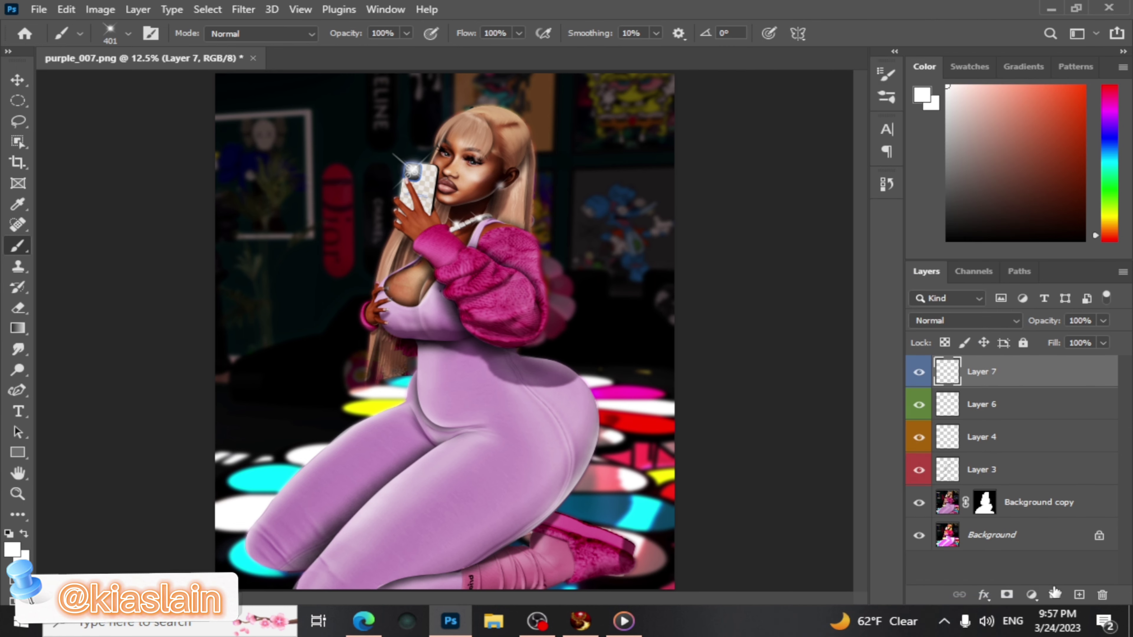
{"action": "left_click", "coordinate": [1079, 595]}
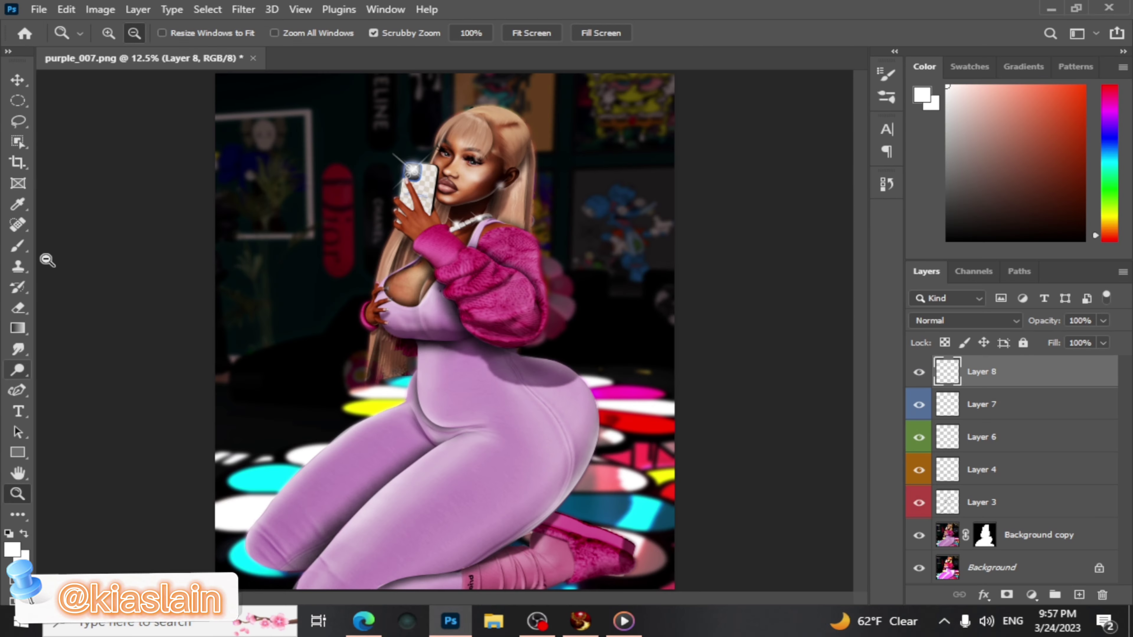
Select the Soft Round brush from General Brushes and size it to 432 px
{"action": "key", "text": "ctrl+minus"}
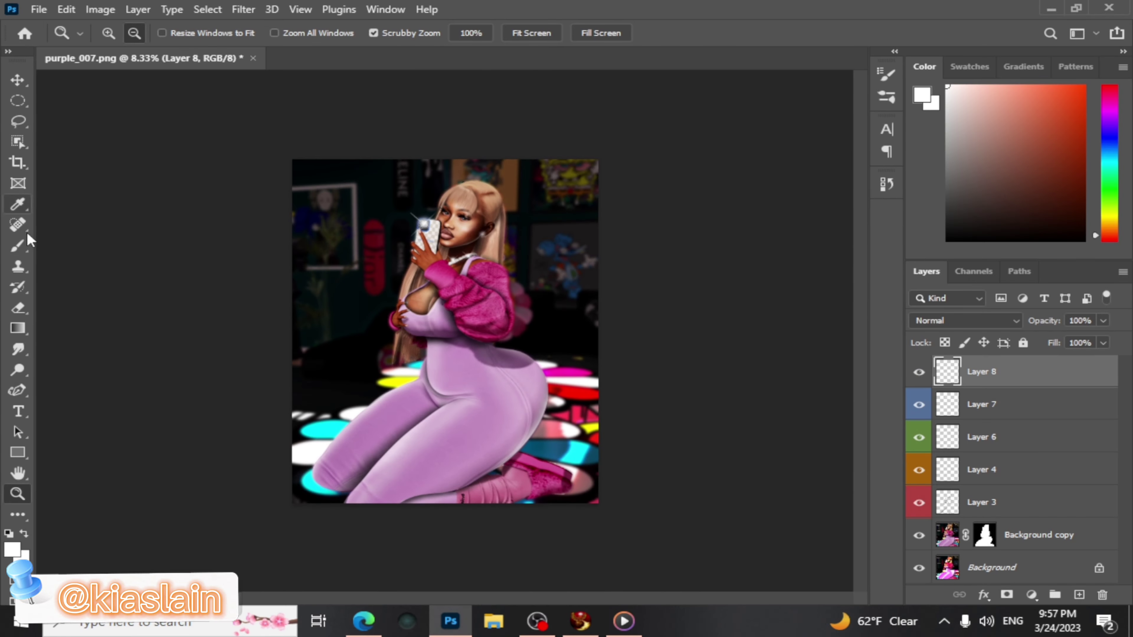
{"action": "left_click", "coordinate": [128, 34]}
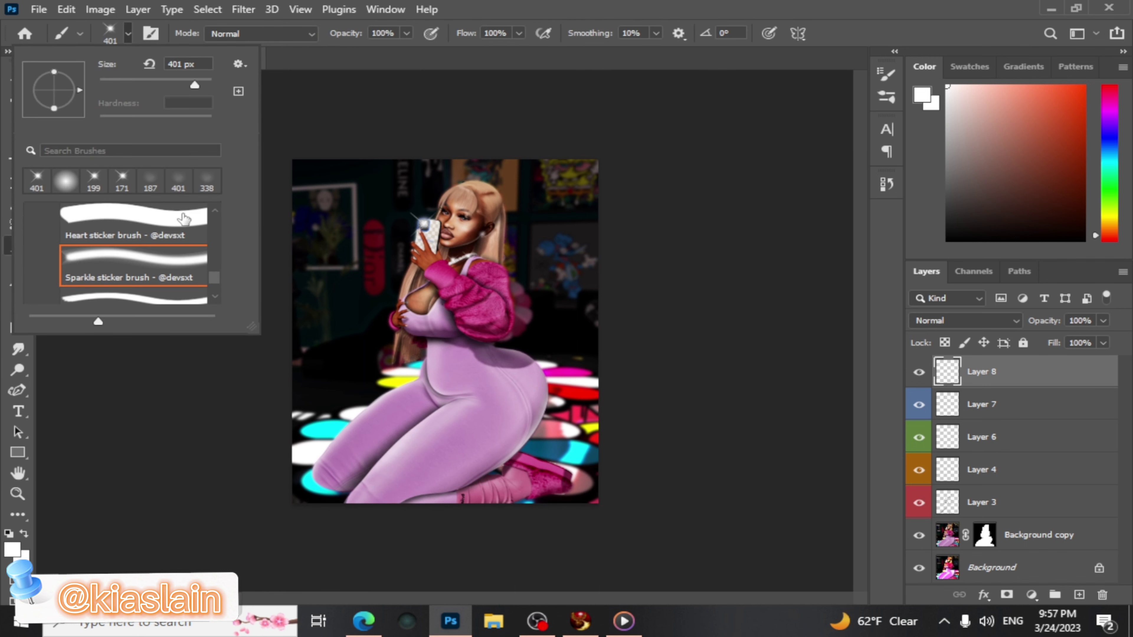
{"action": "left_click_drag", "start_coordinate": [213, 278], "coordinate": [239, 175]}
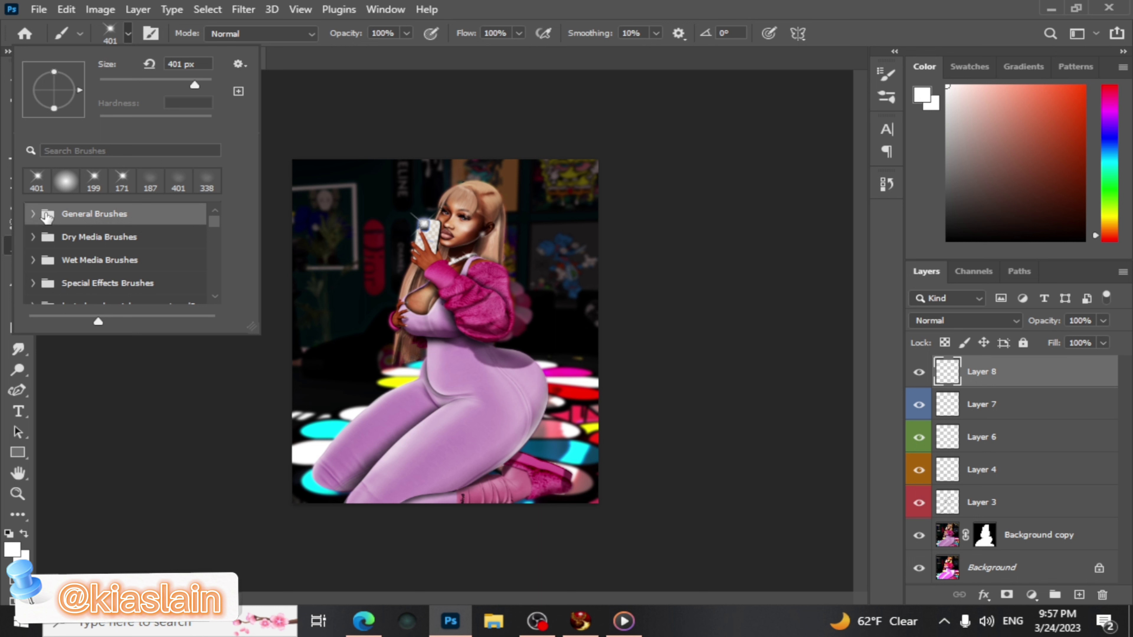
{"action": "left_click", "coordinate": [47, 217]}
{"action": "left_click", "coordinate": [87, 240]}
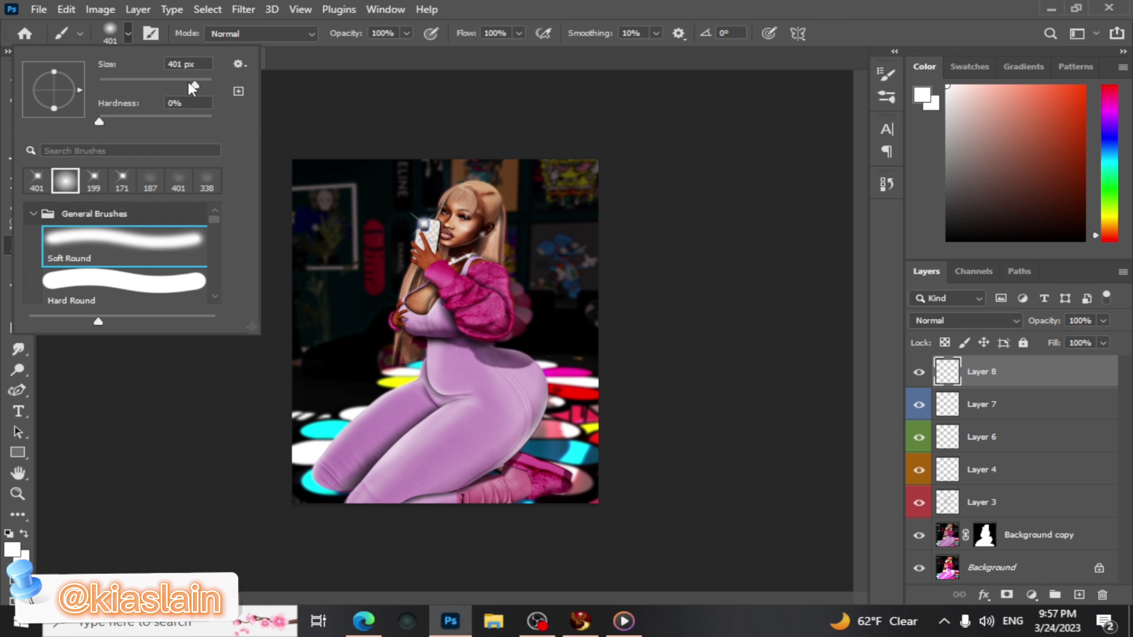
{"action": "left_click_drag", "start_coordinate": [192, 88], "coordinate": [184, 87]}
{"action": "left_click", "coordinate": [131, 35]}
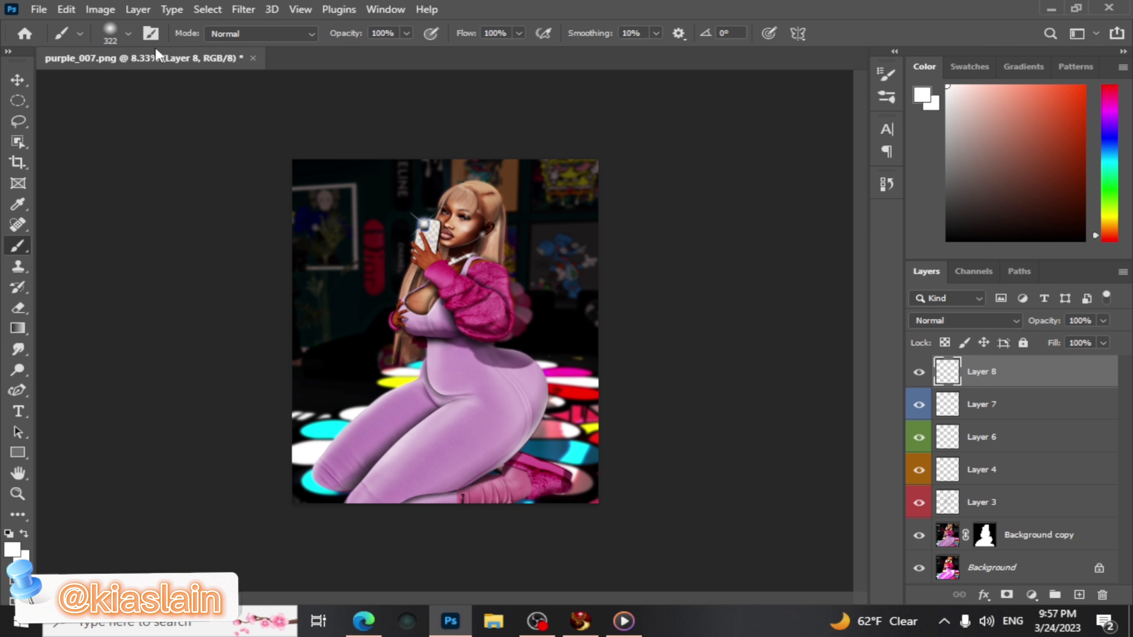
{"action": "left_click", "coordinate": [128, 34]}
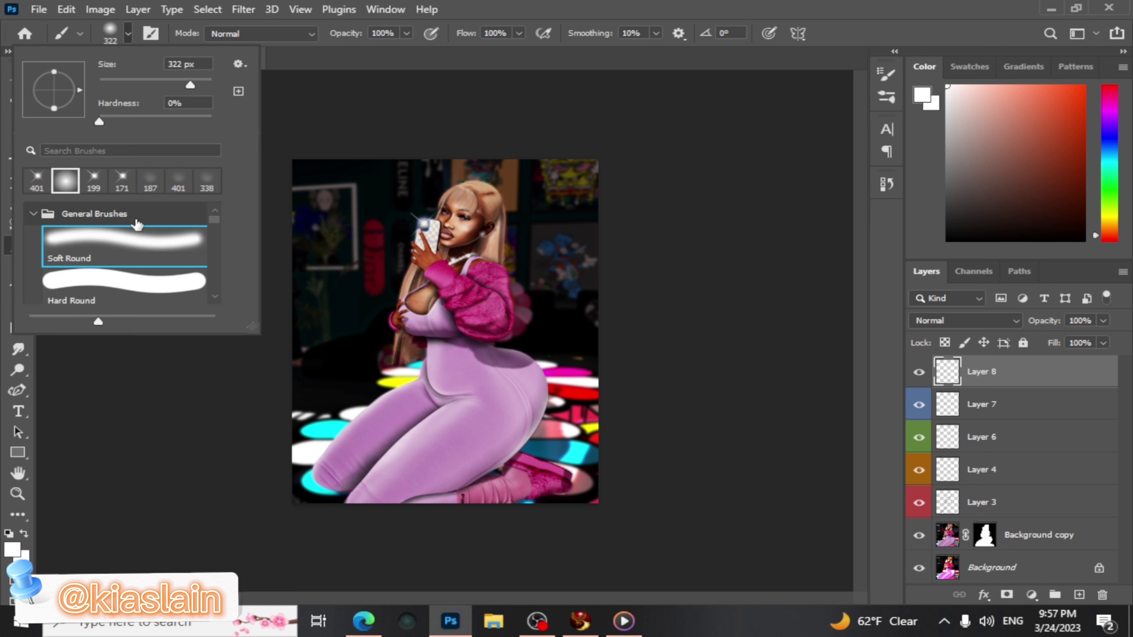
{"action": "left_click", "coordinate": [197, 85]}
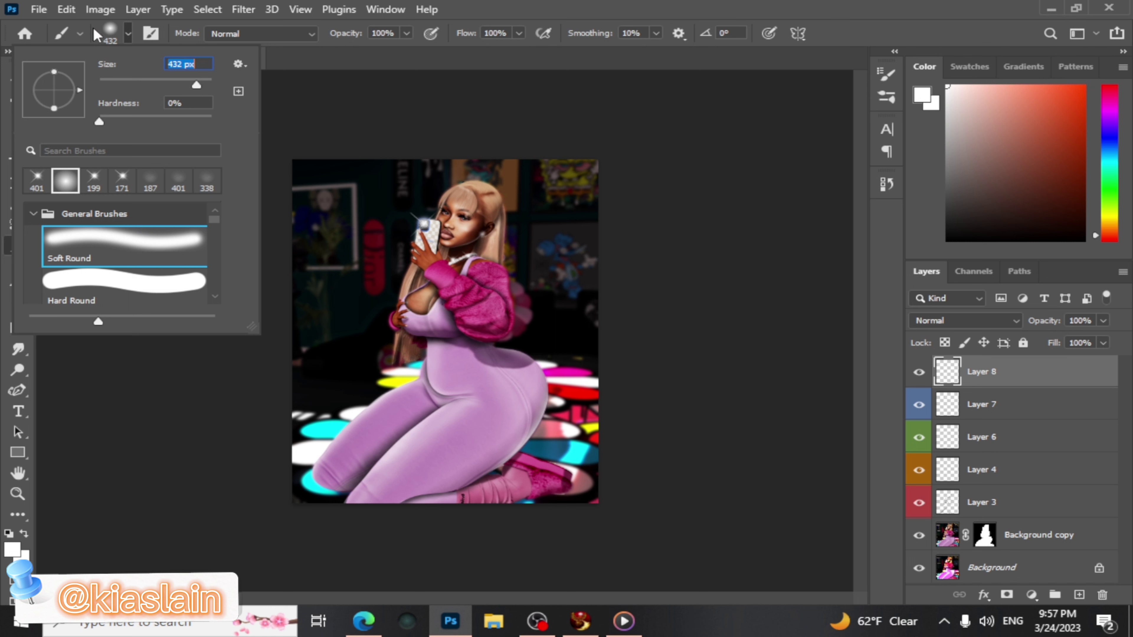
{"action": "left_click", "coordinate": [127, 36]}
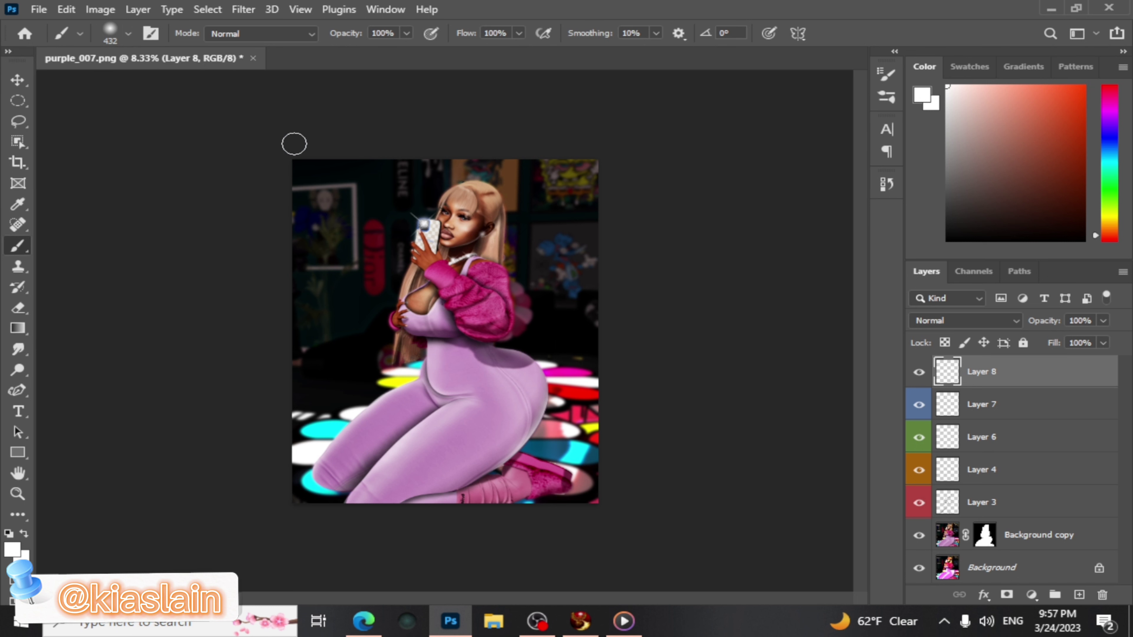
At 259 px, paint three white rays from the top-left corner to her jacket, face and thigh
{"action": "left_click_drag", "start_coordinate": [290, 158], "coordinate": [638, 420]}
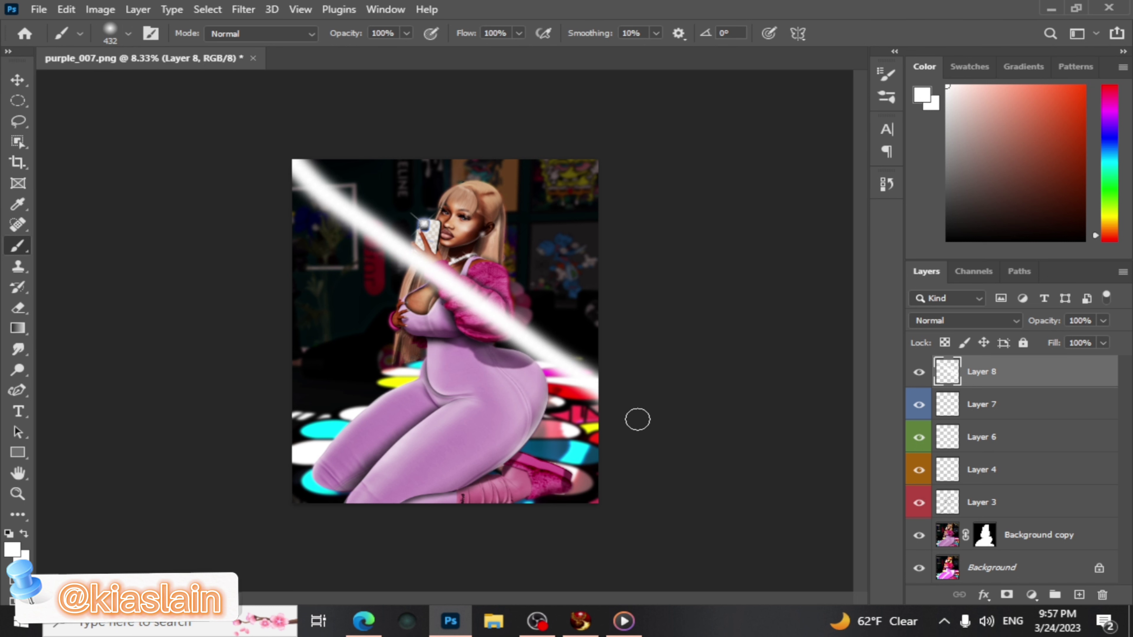
{"action": "key", "text": "ctrl+z"}
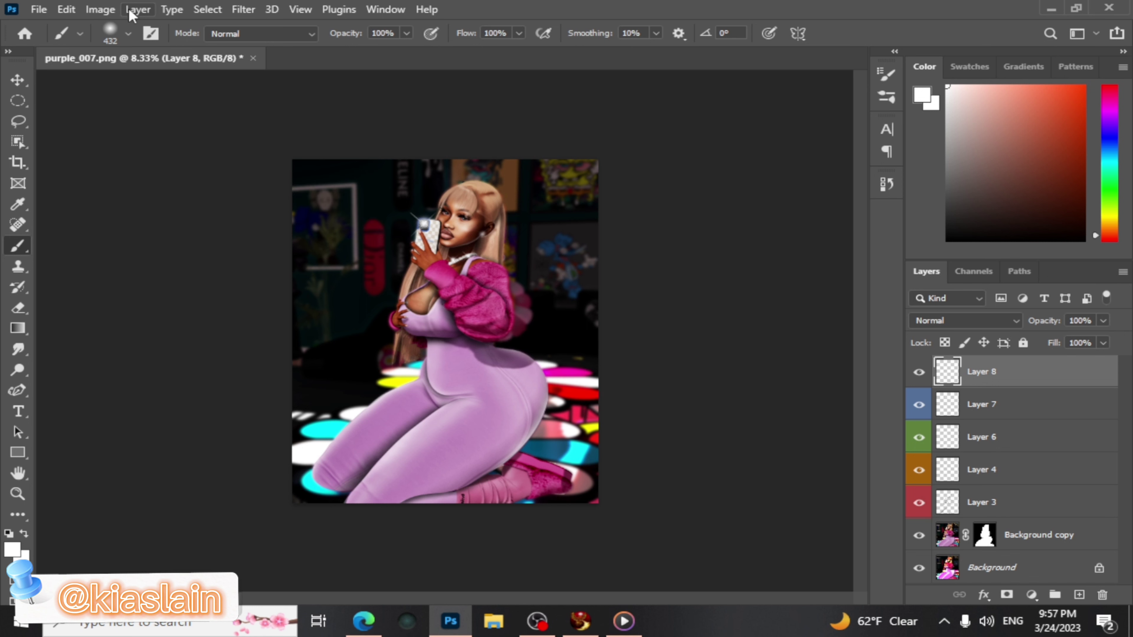
{"action": "left_click", "coordinate": [127, 35]}
{"action": "left_click", "coordinate": [184, 85]}
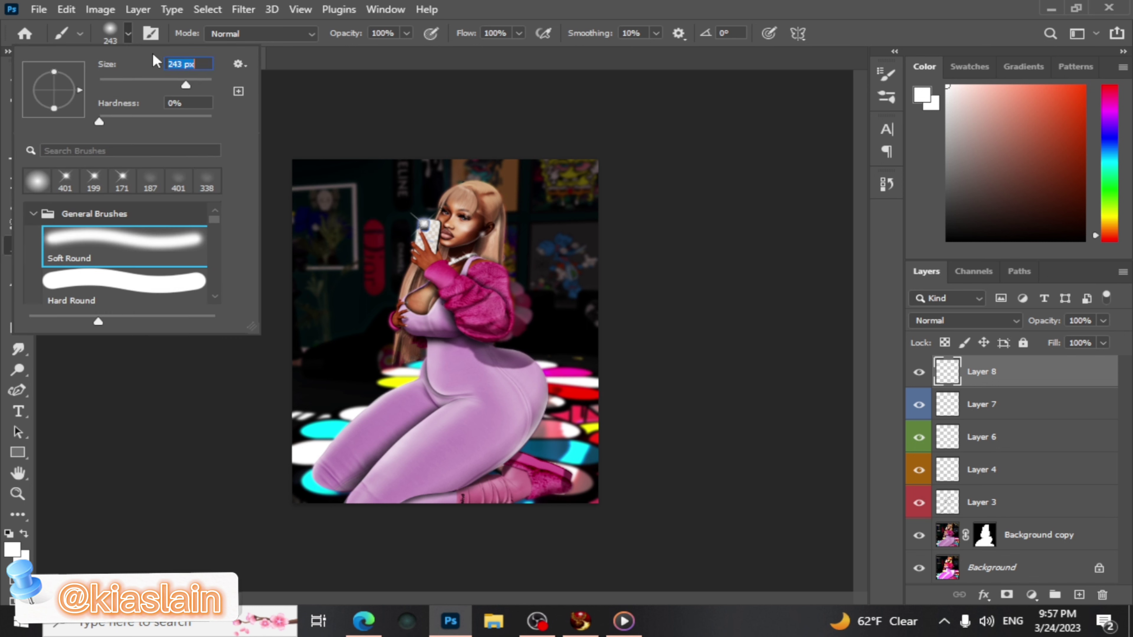
{"action": "left_click", "coordinate": [130, 35]}
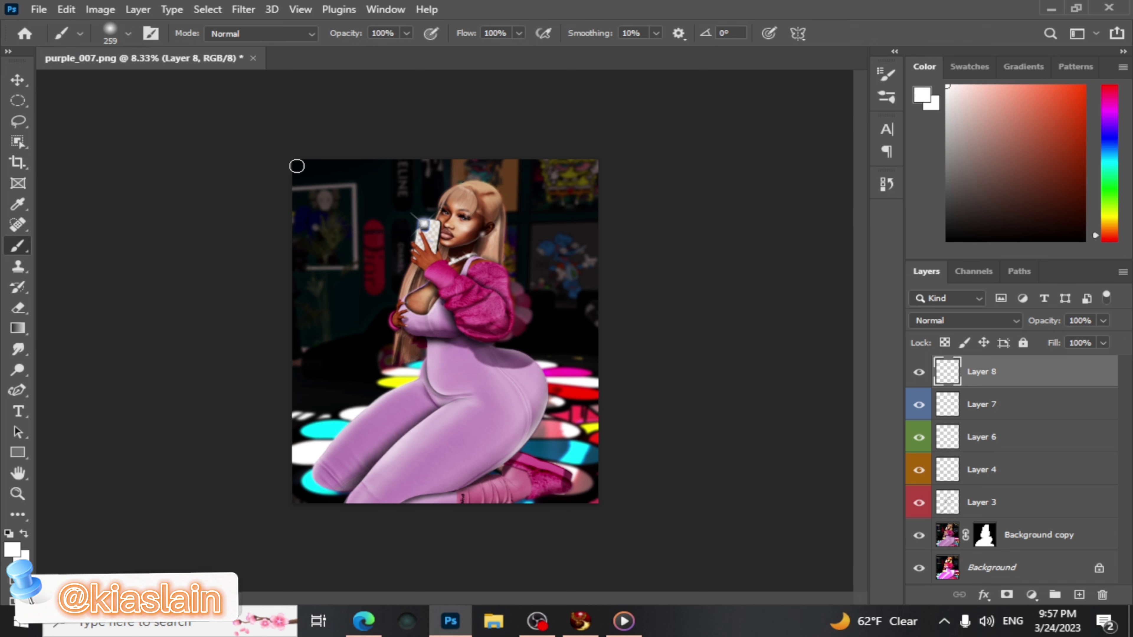
{"action": "left_click_drag", "start_coordinate": [294, 162], "coordinate": [527, 344]}
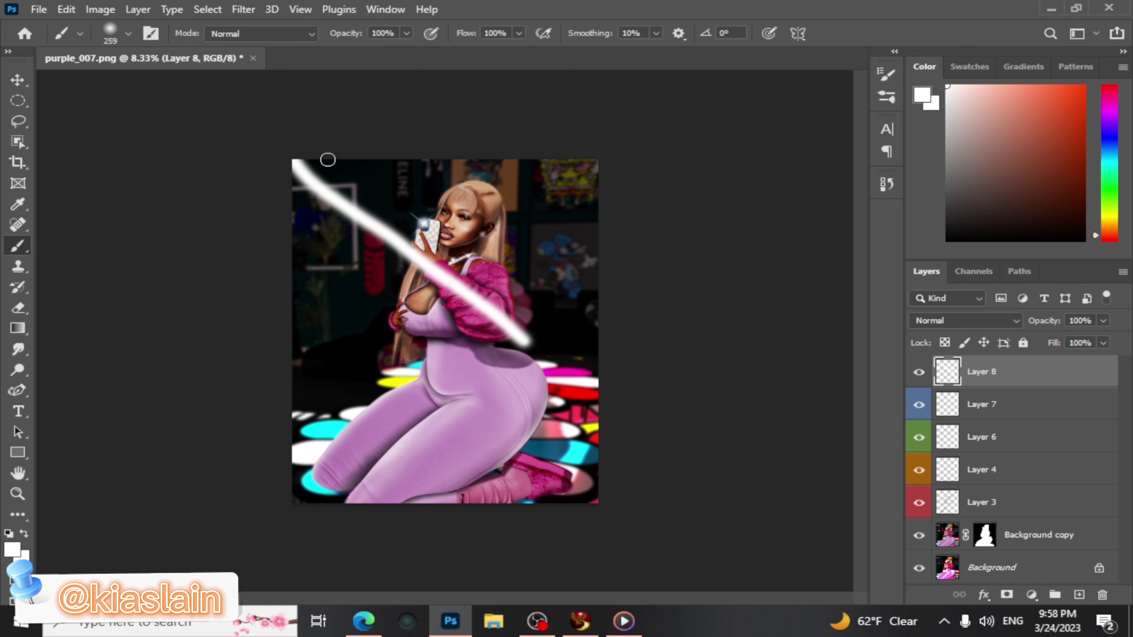
{"action": "left_click_drag", "start_coordinate": [301, 157], "coordinate": [513, 258]}
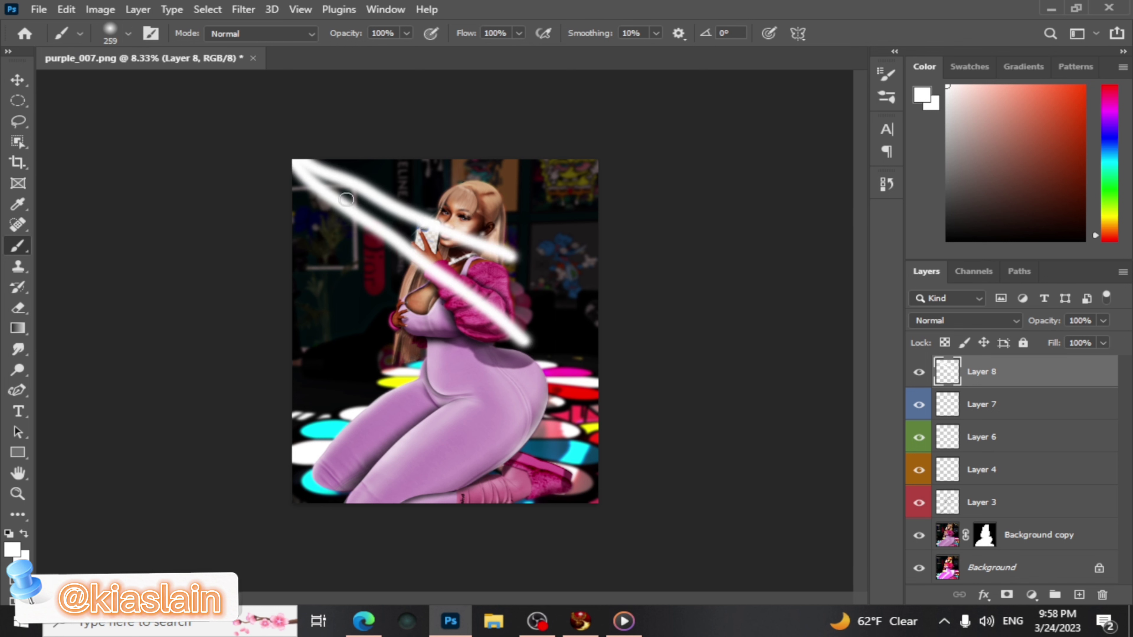
{"action": "left_click_drag", "start_coordinate": [285, 165], "coordinate": [446, 399]}
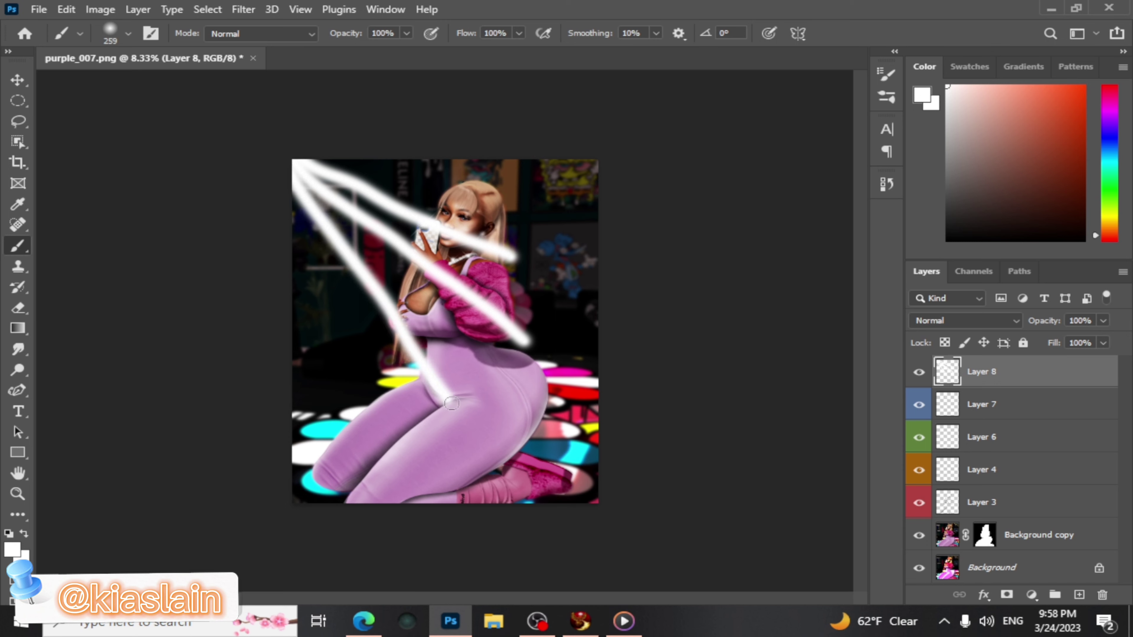
Apply a Gaussian Blur with a 170.5-pixel radius to Layer 8's light rays
{"action": "left_click", "coordinate": [244, 10]}
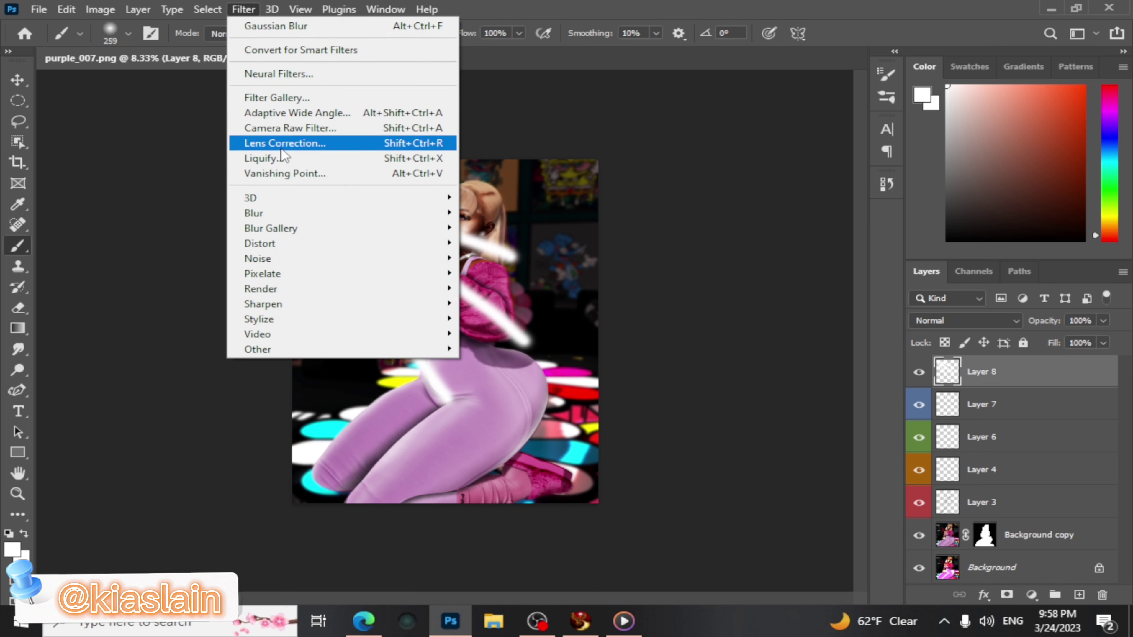
{"action": "mouse_move", "coordinate": [270, 214]}
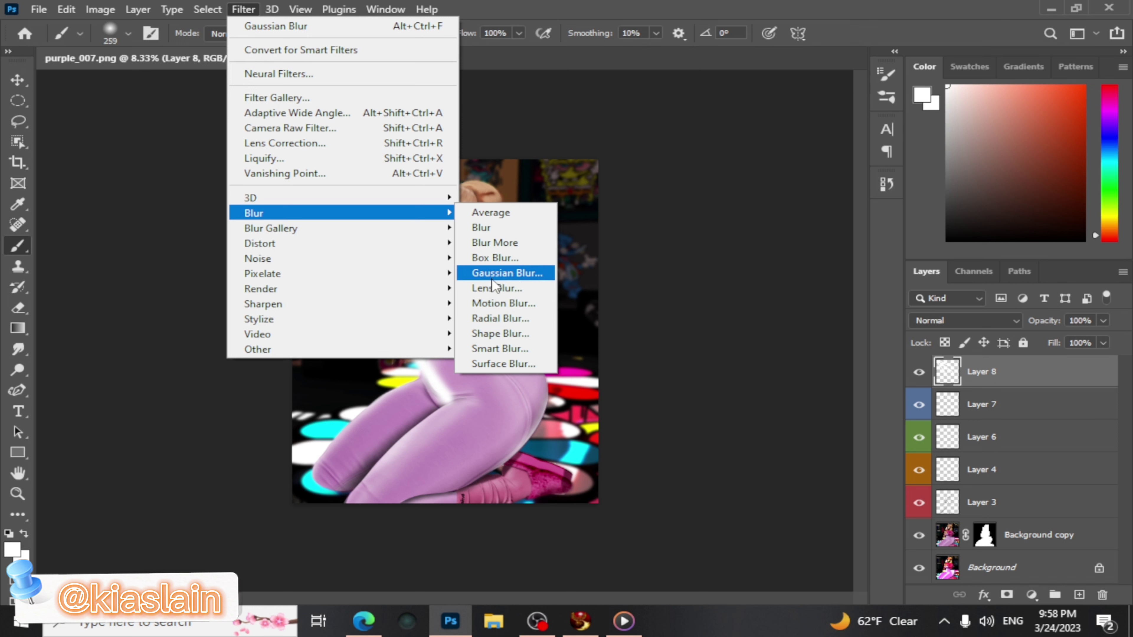
{"action": "left_click", "coordinate": [503, 273]}
{"action": "left_click", "coordinate": [909, 298]}
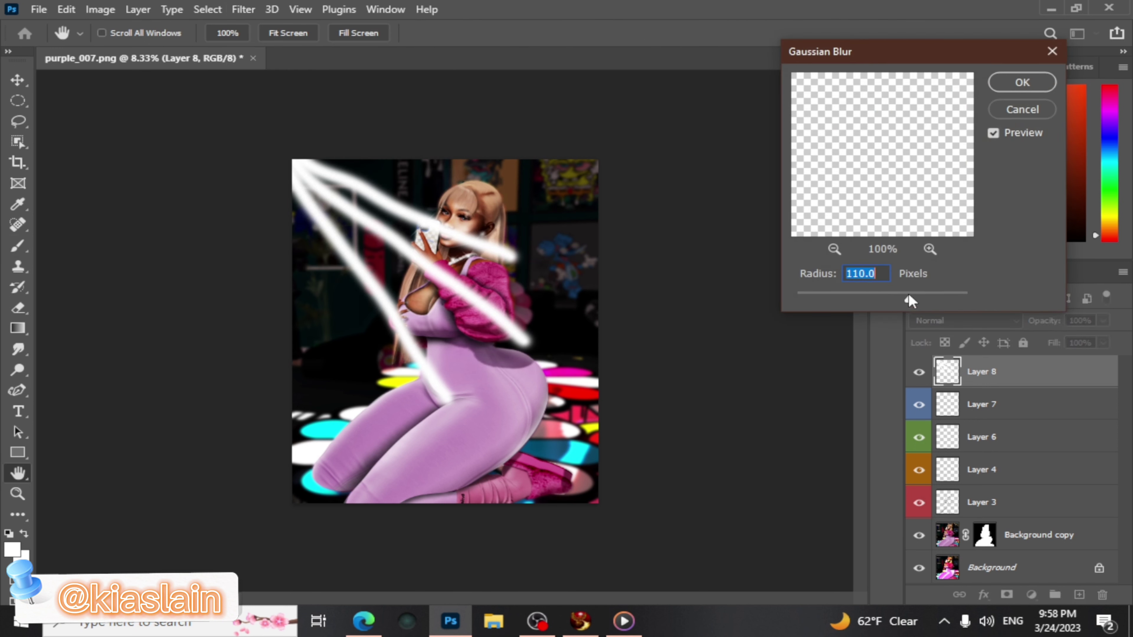
{"action": "left_click", "coordinate": [922, 297]}
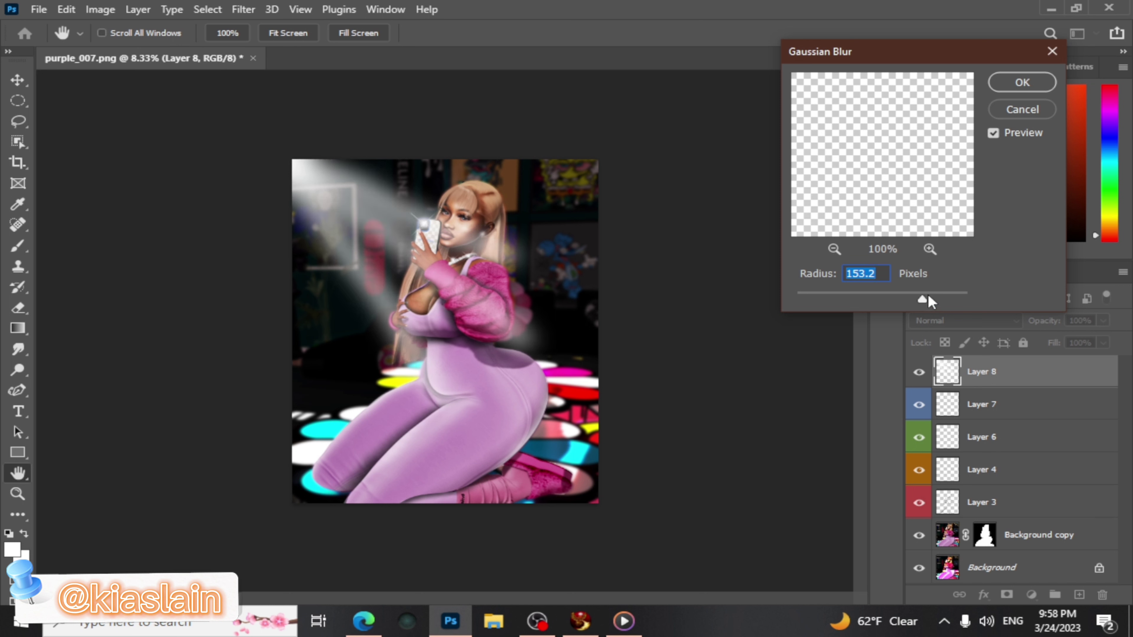
{"action": "left_click", "coordinate": [928, 295]}
{"action": "left_click", "coordinate": [1021, 82]}
Hide Layer 8 copy, then shift Layer 8's rays up-right and enlarge them to about 120%
{"action": "key", "text": "b"}
{"action": "left_click_drag", "start_coordinate": [986, 378], "coordinate": [1079, 597]}
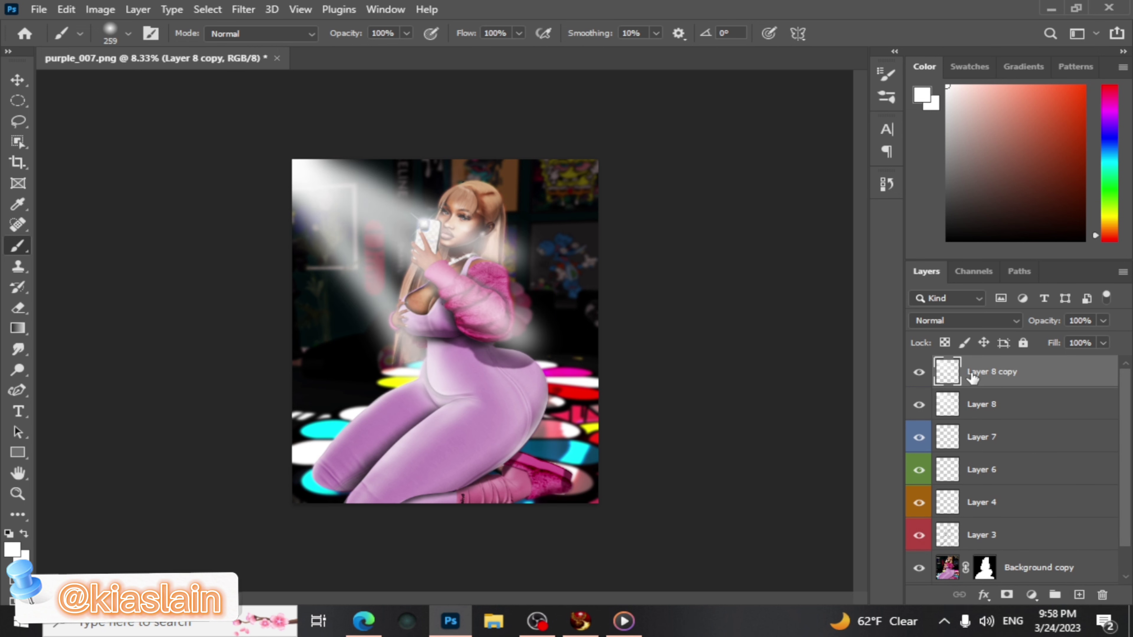
{"action": "left_click", "coordinate": [982, 406]}
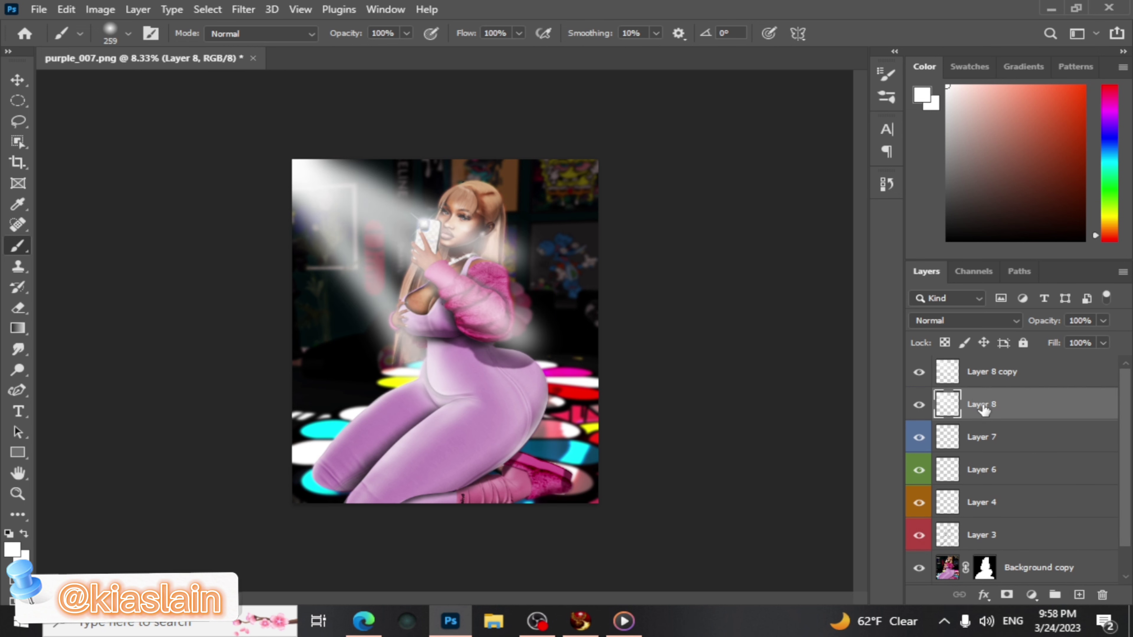
{"action": "left_click", "coordinate": [919, 373]}
{"action": "key", "text": "ctrl+t"}
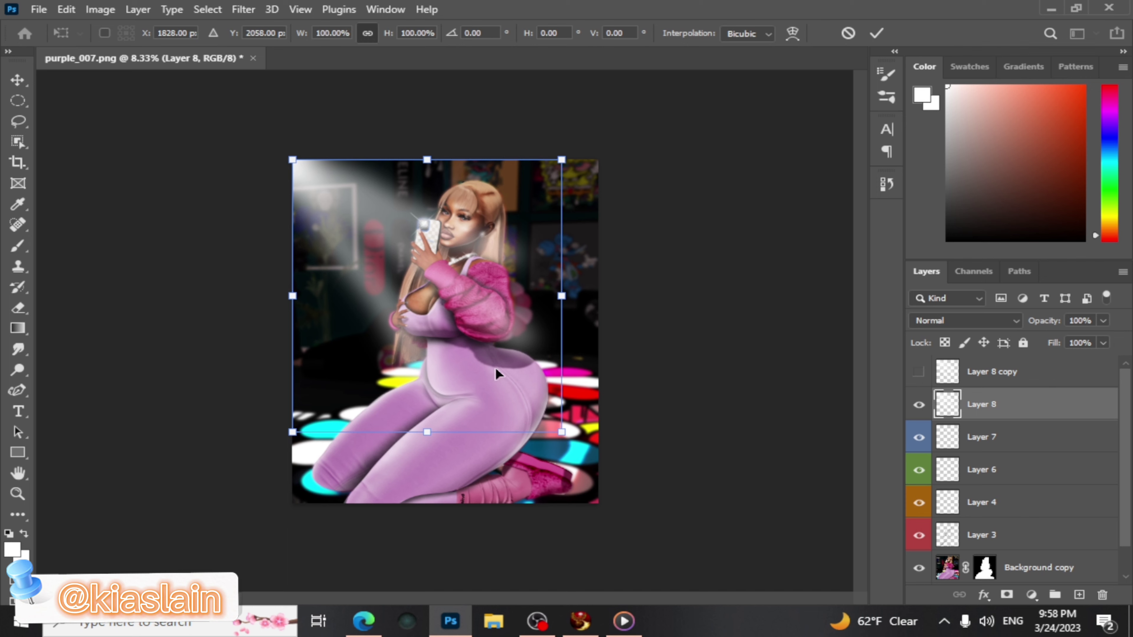
{"action": "left_click_drag", "start_coordinate": [485, 326], "coordinate": [499, 272]}
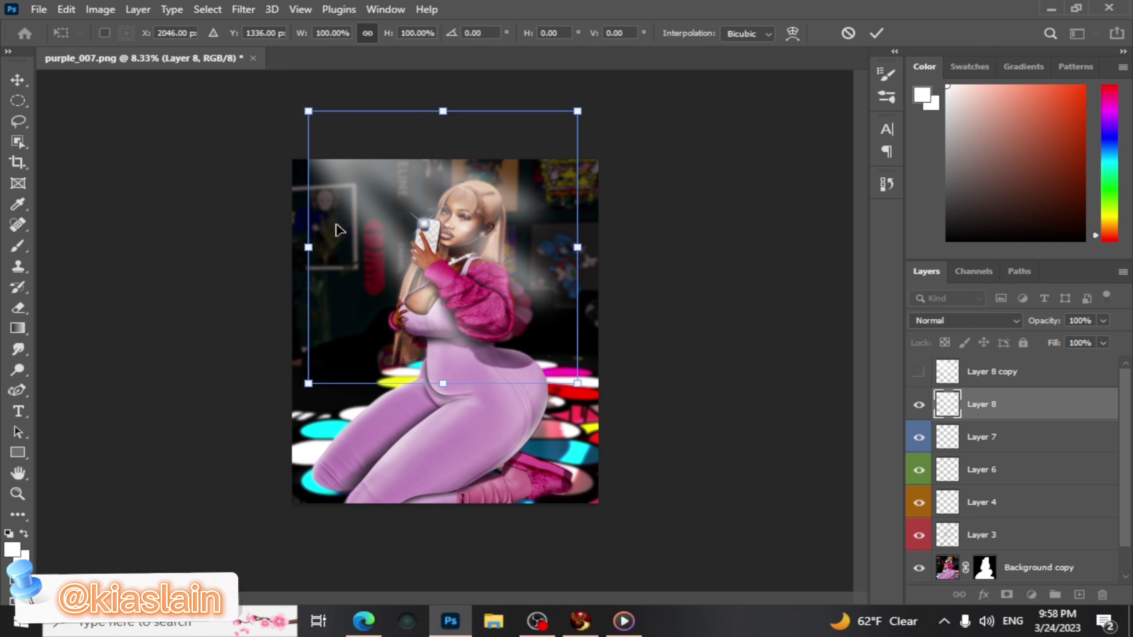
{"action": "left_click_drag", "start_coordinate": [309, 247], "coordinate": [278, 248]}
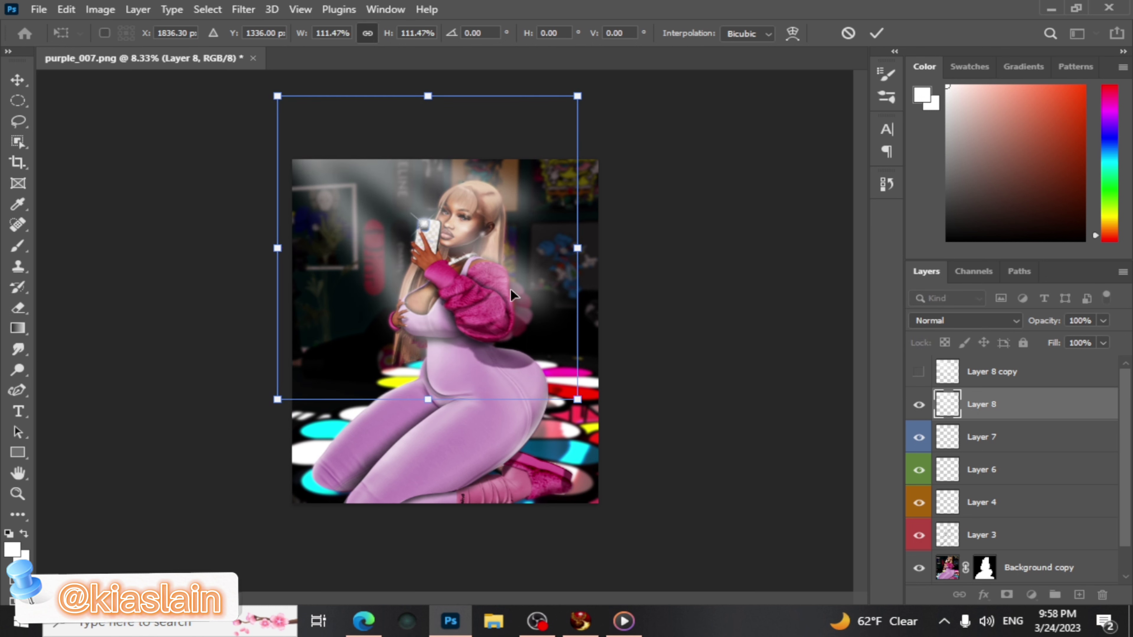
{"action": "left_click_drag", "start_coordinate": [578, 392], "coordinate": [601, 416]}
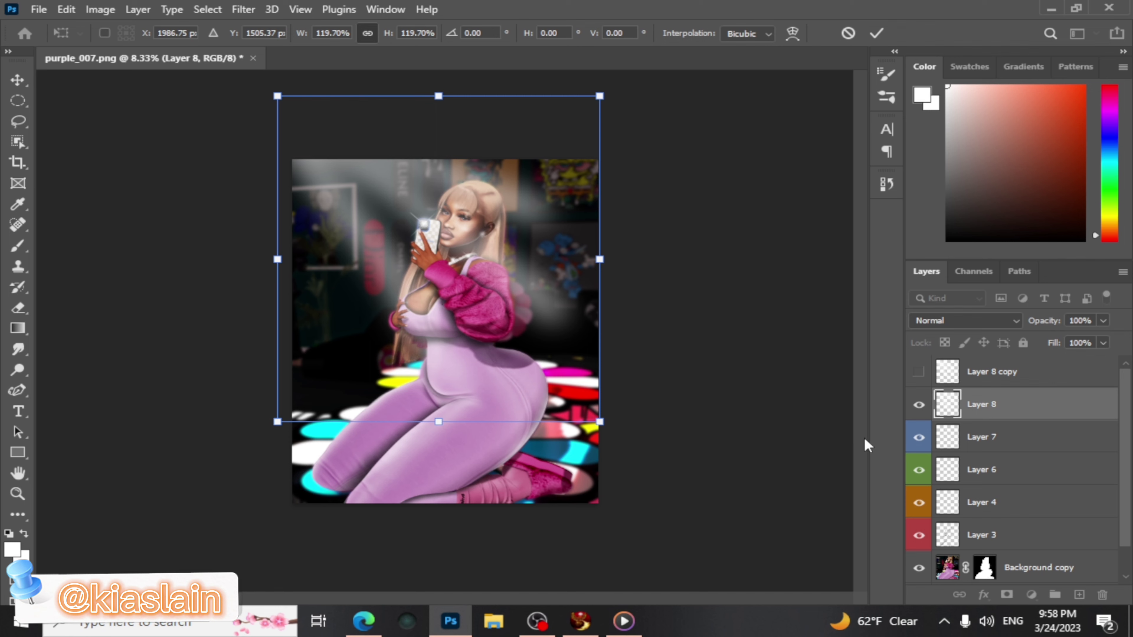
{"action": "key", "text": "Return"}
Show Layer 8 copy, move it left and down, and stretch it to about 118%
{"action": "key", "text": "b"}
{"action": "left_click", "coordinate": [918, 372]}
{"action": "left_click", "coordinate": [976, 375]}
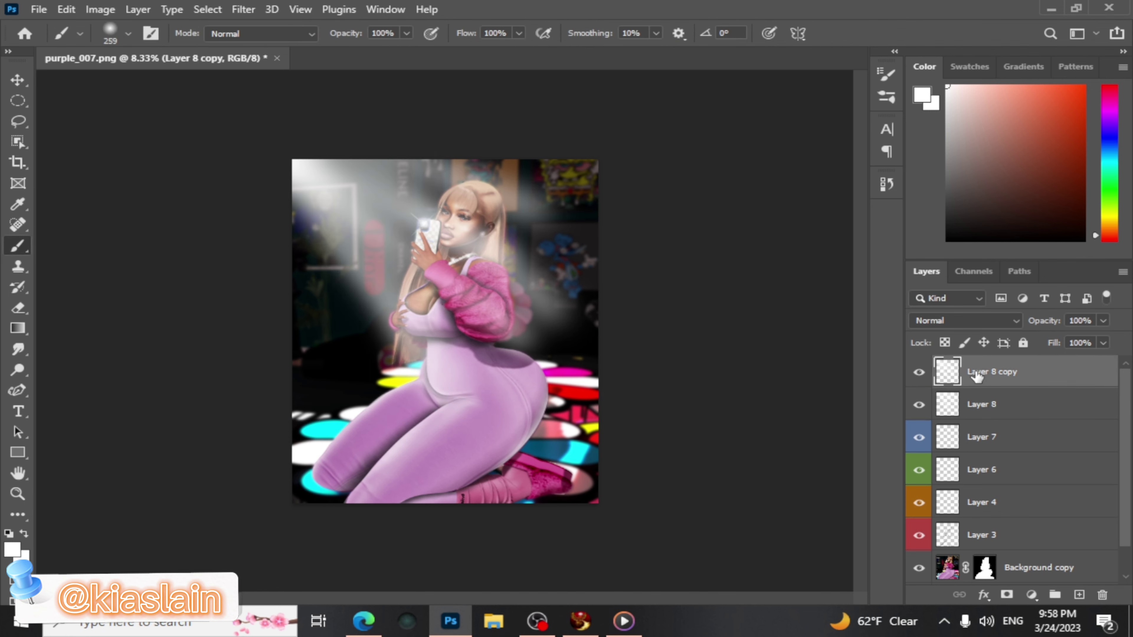
{"action": "key", "text": "ctrl+t"}
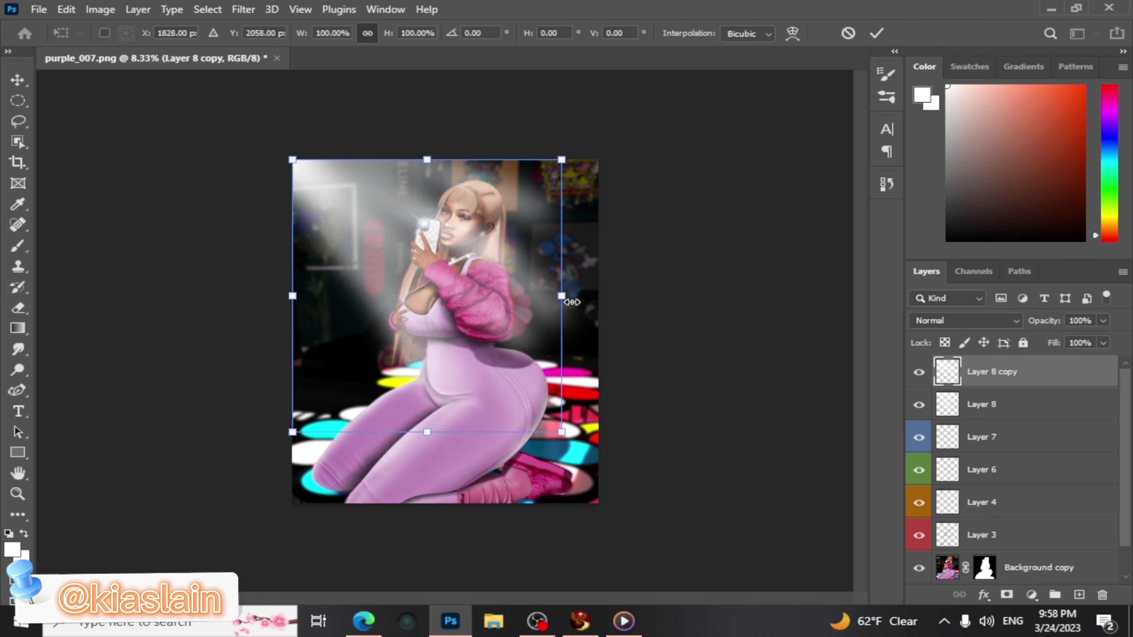
{"action": "left_click_drag", "start_coordinate": [443, 267], "coordinate": [427, 320]}
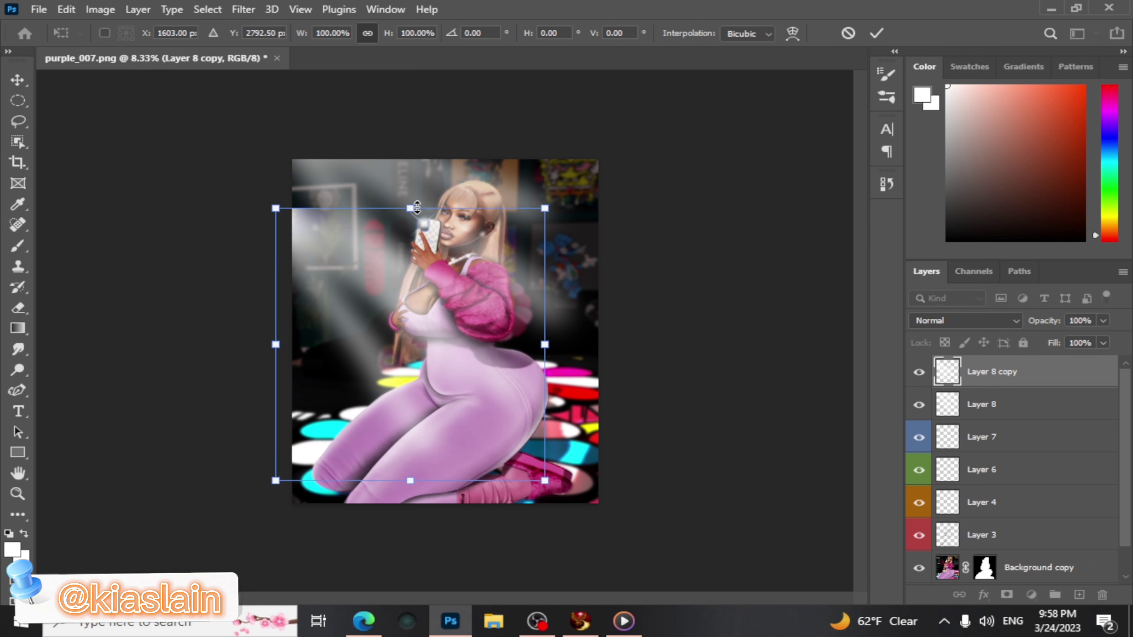
{"action": "left_click_drag", "start_coordinate": [418, 208], "coordinate": [390, 232]}
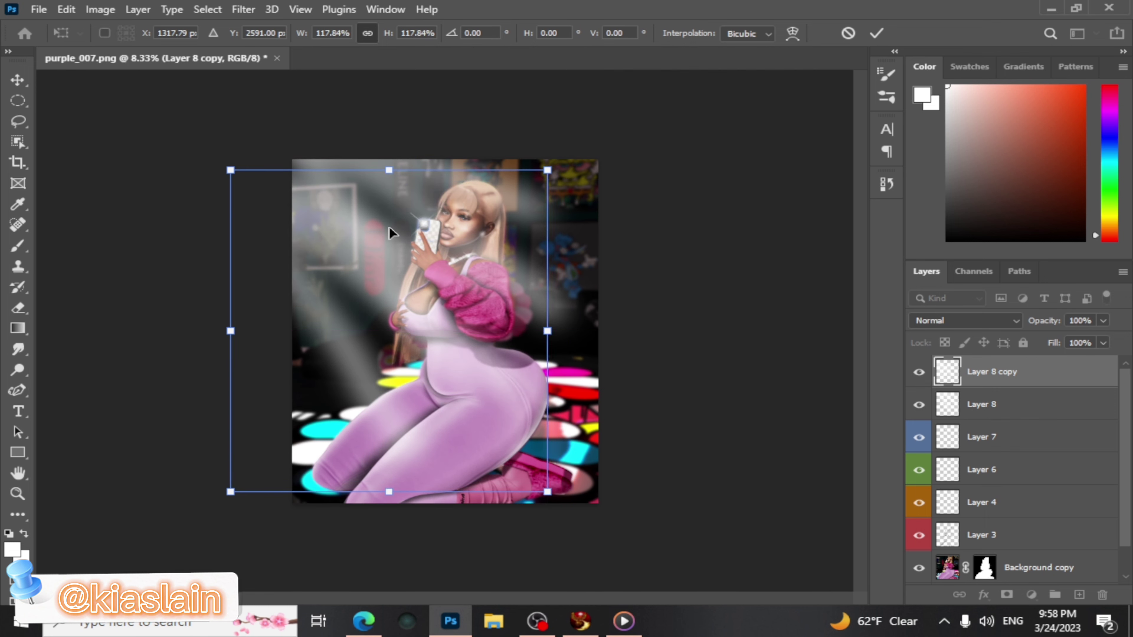
{"action": "left_click", "coordinate": [876, 33]}
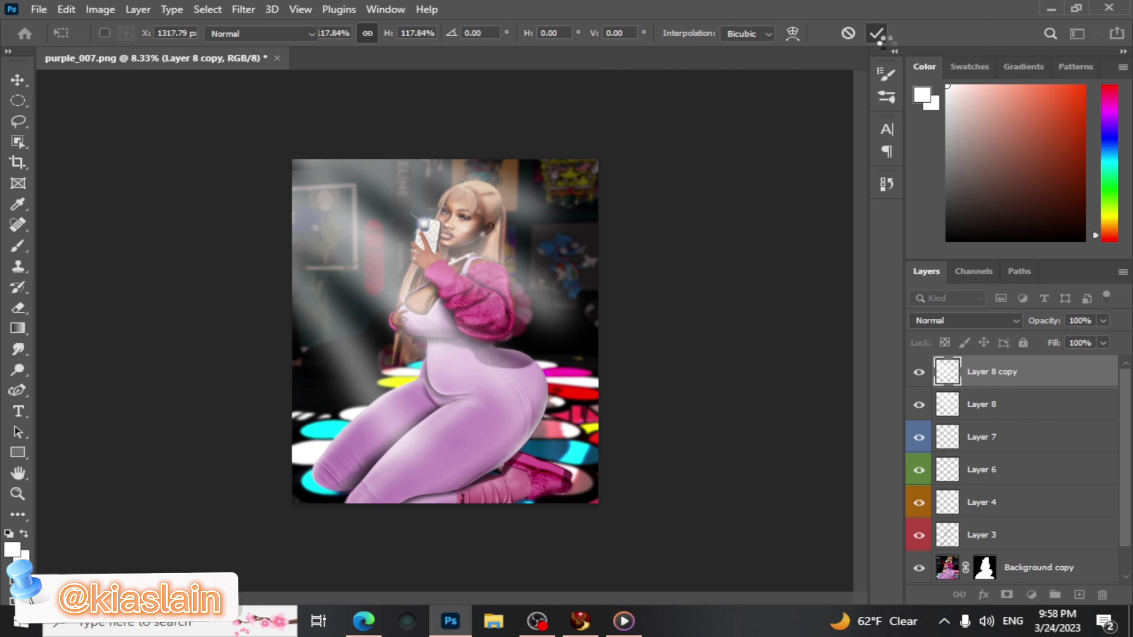
Merge Layer 8 copy down into Layer 8 and set a soft round eraser to 700 px
{"action": "right_click", "coordinate": [997, 374]}
{"action": "left_click", "coordinate": [834, 470]}
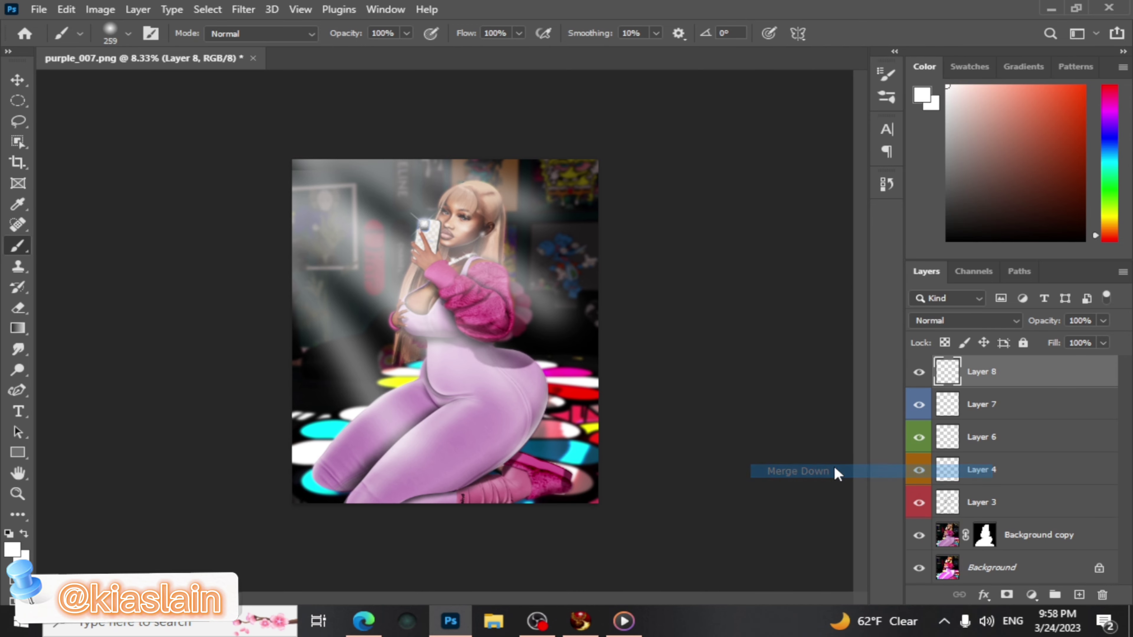
{"action": "left_click", "coordinate": [17, 308]}
{"action": "left_click", "coordinate": [128, 34]}
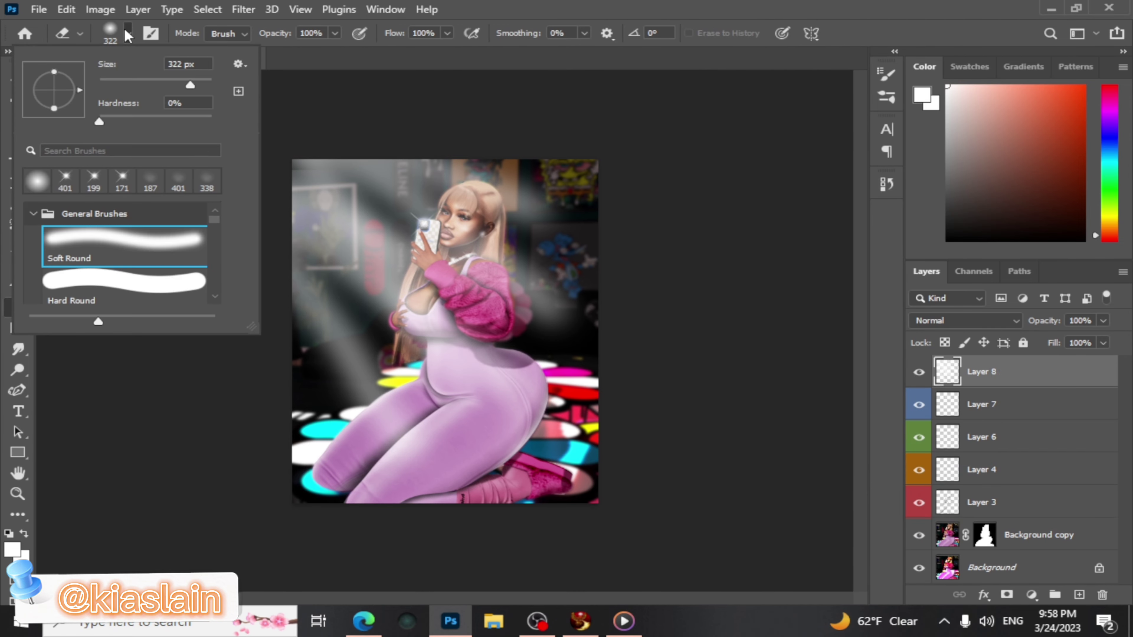
{"action": "left_click_drag", "start_coordinate": [192, 86], "coordinate": [195, 82]}
{"action": "left_click", "coordinate": [204, 85]}
{"action": "left_click_drag", "start_coordinate": [206, 79], "coordinate": [200, 82]}
{"action": "double_click", "coordinate": [180, 64]}
{"action": "type", "text": "900"}
{"action": "key", "text": "BackSpace"}
{"action": "key", "text": "BackSpace"}
{"action": "type", "text": "00"}
{"action": "key", "text": "Return"}
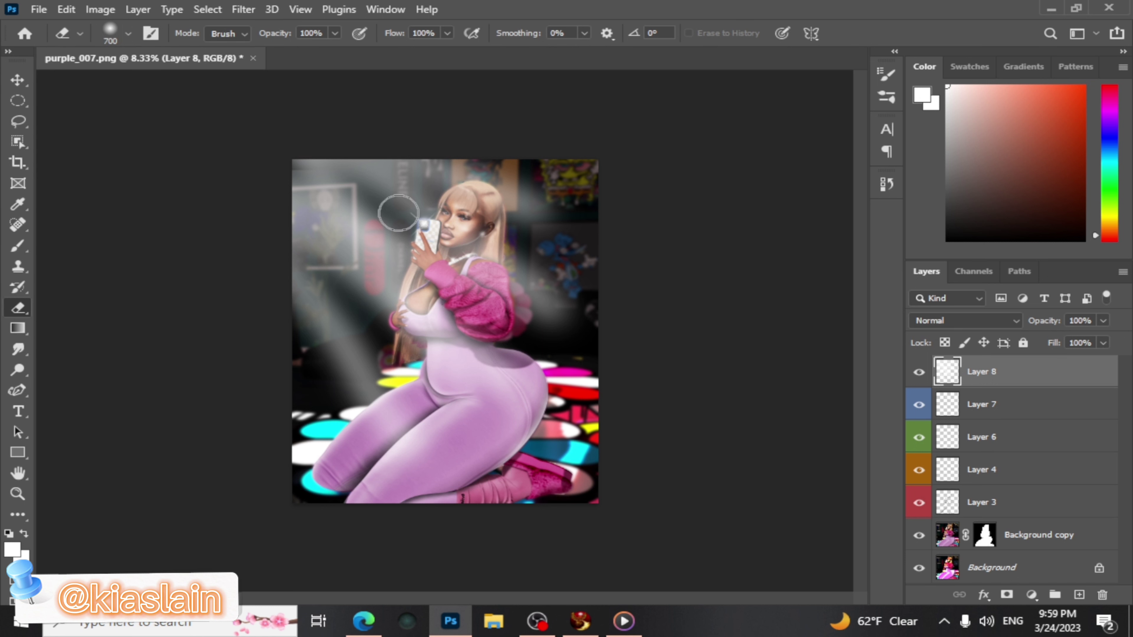
At 40% eraser opacity, fade the light haze over the woman's head and body
{"action": "left_click", "coordinate": [334, 33]}
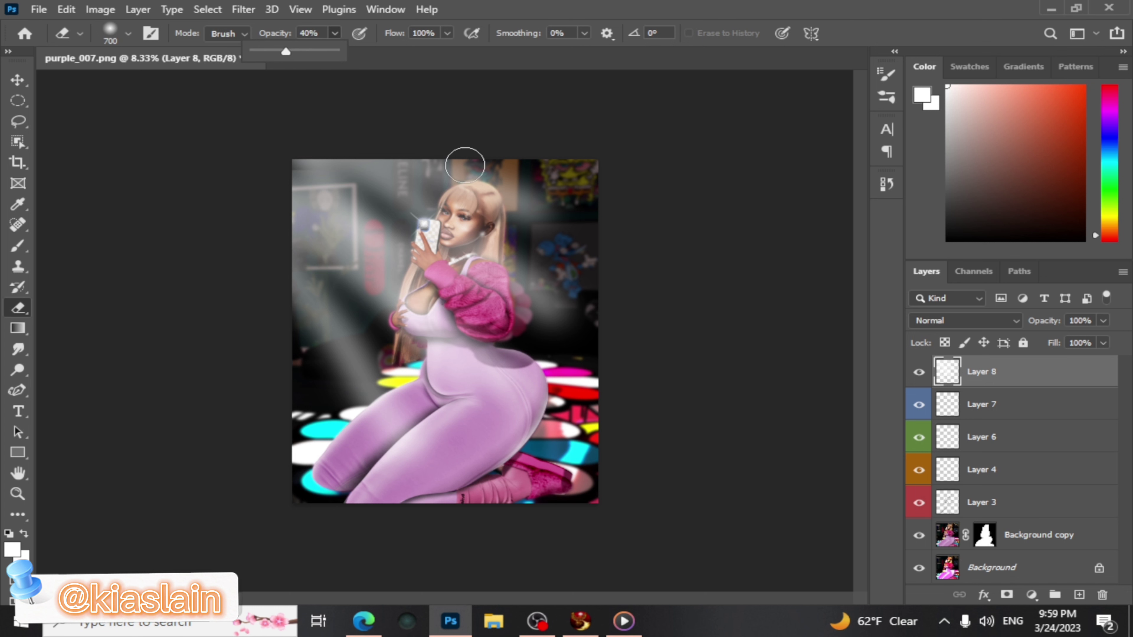
{"action": "left_click", "coordinate": [487, 221]}
{"action": "mouse_move", "coordinate": [489, 224]}
{"action": "left_mouse_down"}
{"action": "mouse_move", "coordinate": [444, 290]}
{"action": "mouse_move", "coordinate": [451, 329]}
{"action": "mouse_move", "coordinate": [402, 428]}
{"action": "mouse_move", "coordinate": [424, 372]}
{"action": "mouse_move", "coordinate": [496, 308]}
{"action": "mouse_move", "coordinate": [483, 274]}
{"action": "left_mouse_up"}
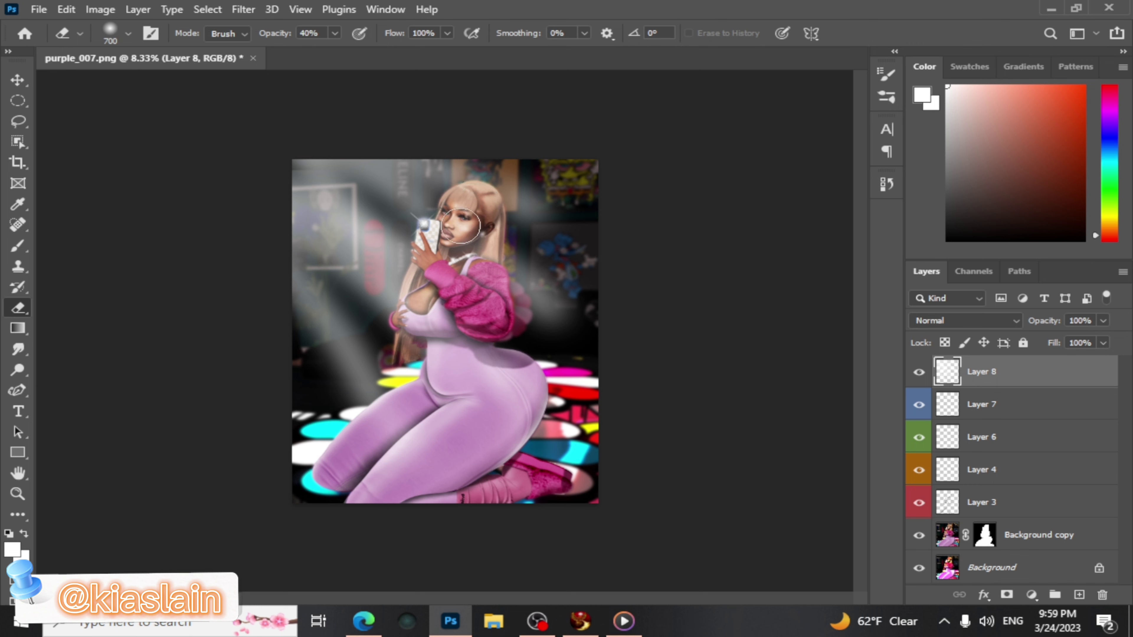
{"action": "mouse_move", "coordinate": [479, 198]}
{"action": "left_mouse_down"}
{"action": "mouse_move", "coordinate": [423, 302]}
{"action": "mouse_move", "coordinate": [422, 414]}
{"action": "mouse_move", "coordinate": [404, 455]}
{"action": "mouse_move", "coordinate": [472, 420]}
{"action": "mouse_move", "coordinate": [470, 440]}
{"action": "mouse_move", "coordinate": [486, 328]}
{"action": "mouse_move", "coordinate": [477, 206]}
{"action": "mouse_move", "coordinate": [430, 263]}
{"action": "mouse_move", "coordinate": [461, 186]}
{"action": "mouse_move", "coordinate": [475, 247]}
{"action": "left_mouse_up"}
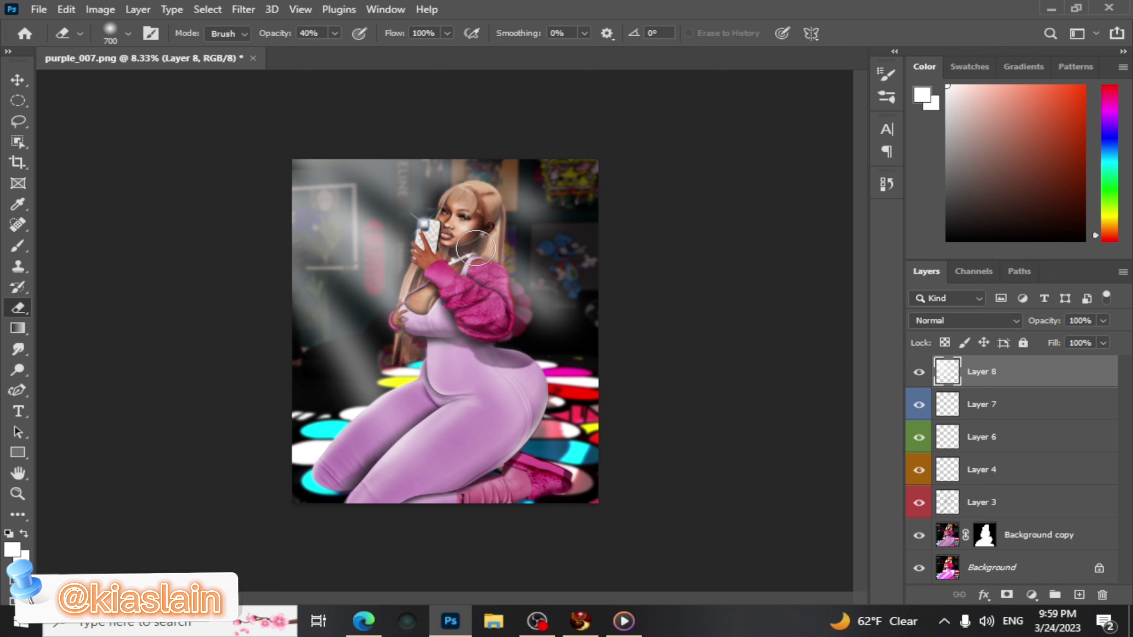
Lower Layer 8's opacity to 35%, toggling its visibility to compare the rays
{"action": "left_click", "coordinate": [918, 372]}
{"action": "left_click", "coordinate": [1103, 321]}
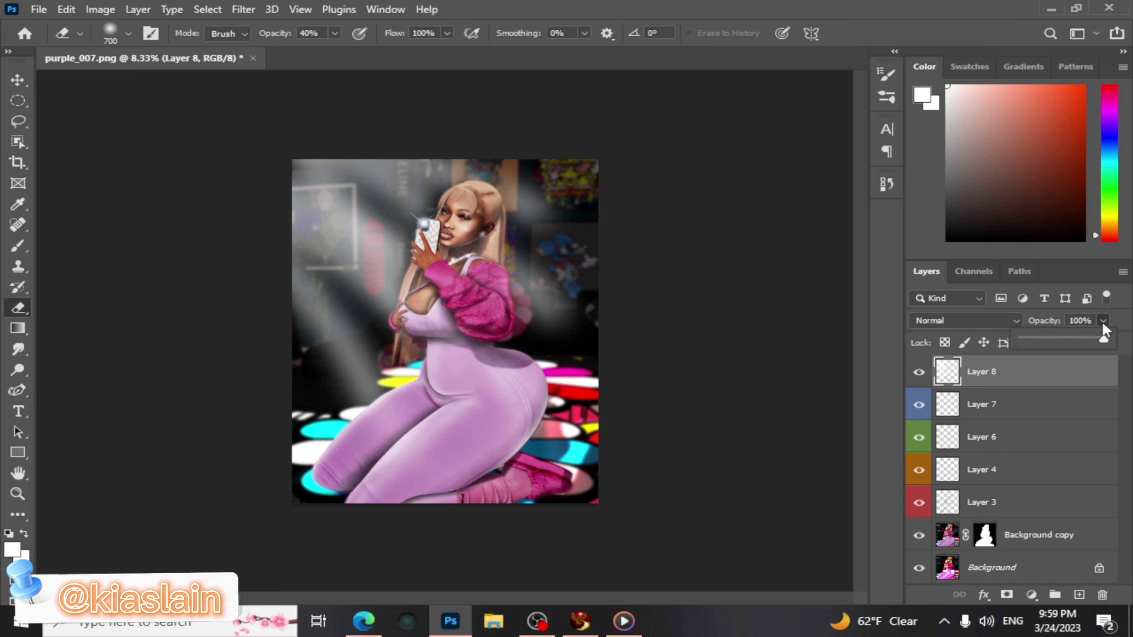
{"action": "left_click_drag", "start_coordinate": [1107, 338], "coordinate": [1064, 338]}
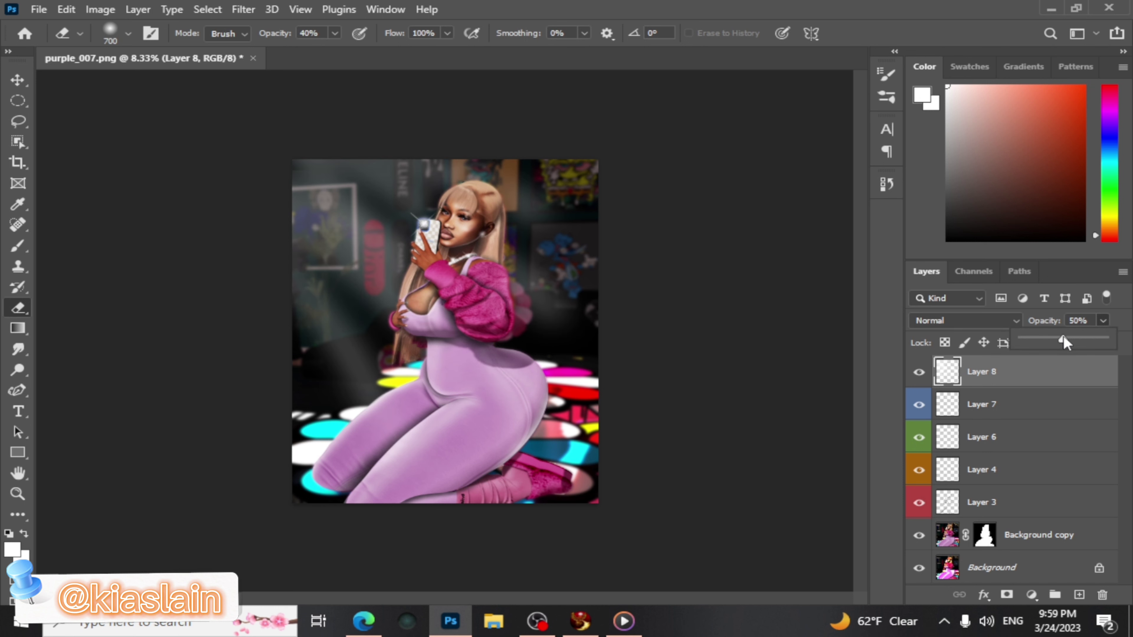
{"action": "left_click", "coordinate": [919, 373]}
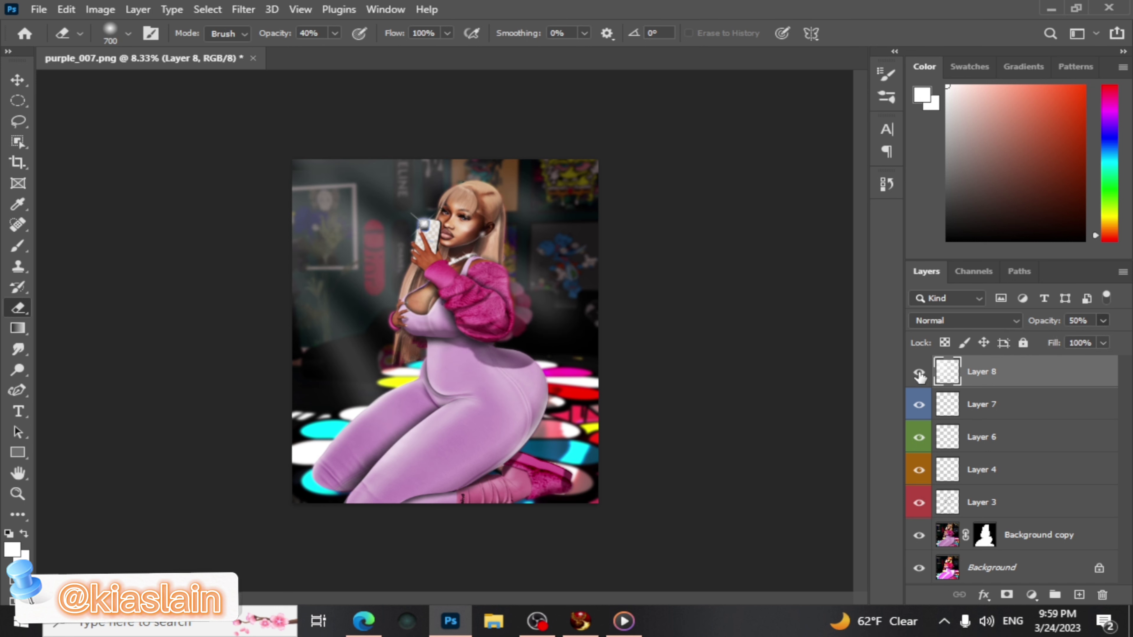
{"action": "left_click", "coordinate": [918, 373]}
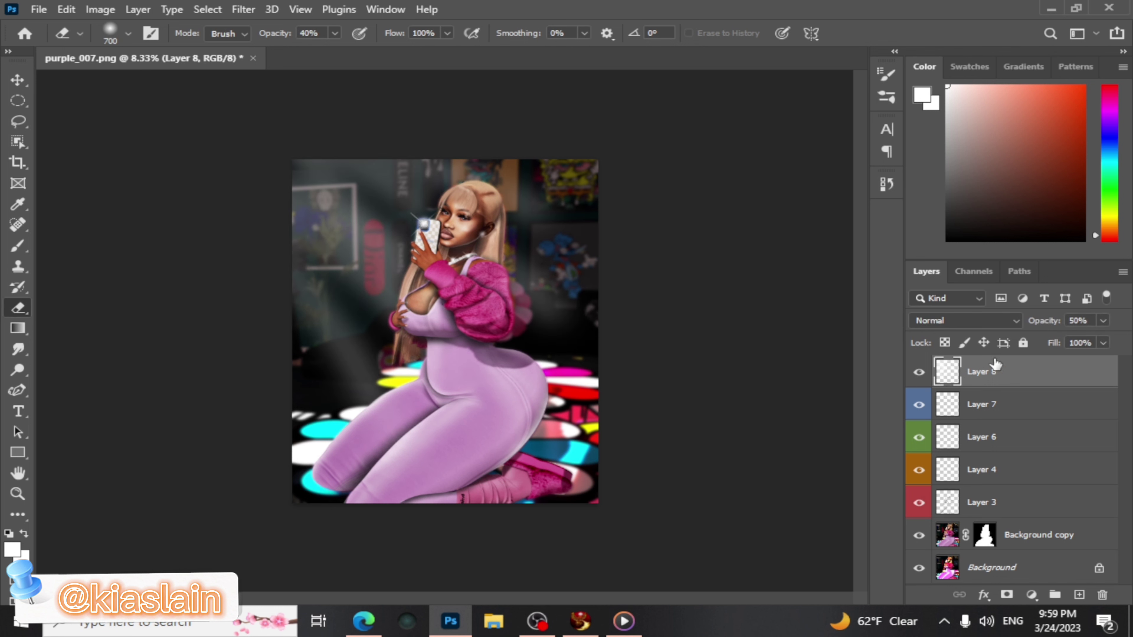
{"action": "left_click", "coordinate": [1103, 322]}
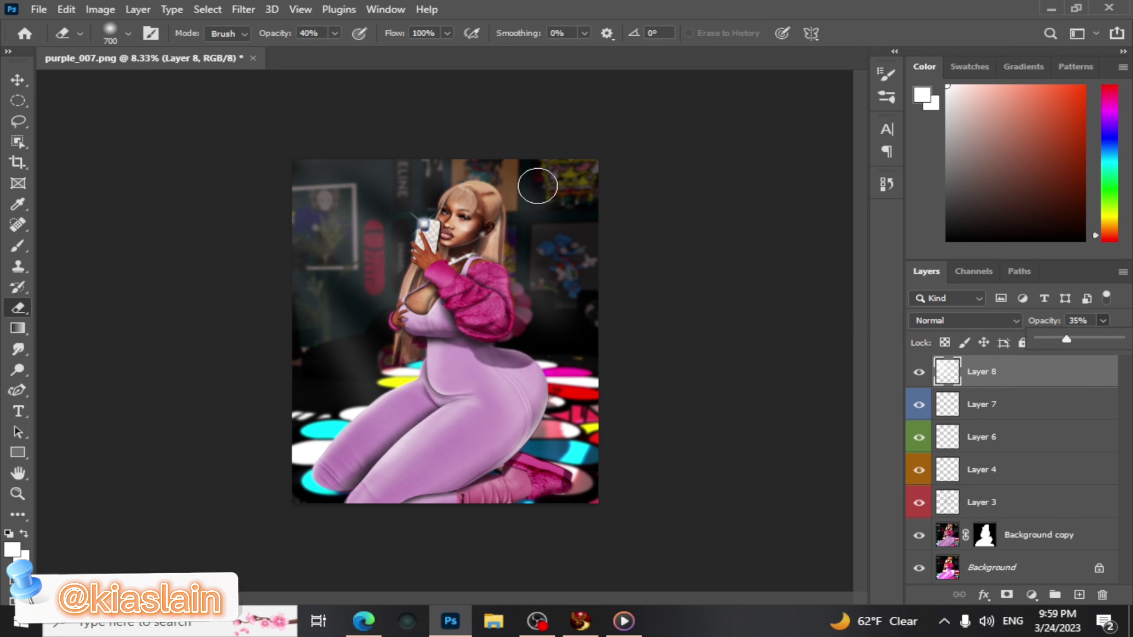
{"action": "left_click", "coordinate": [308, 166]}
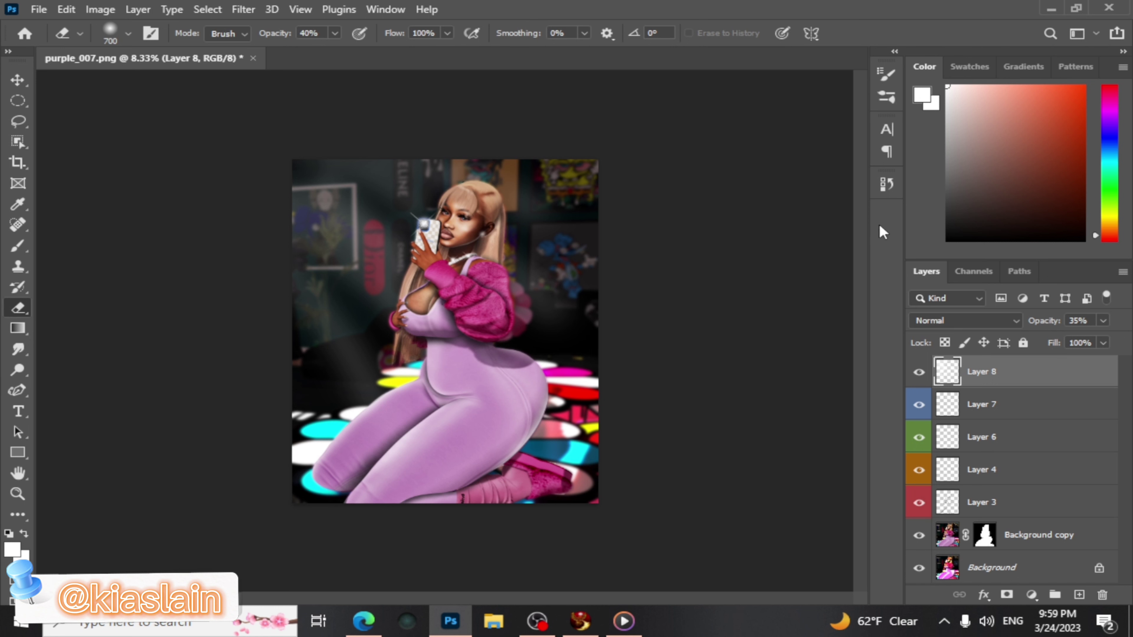
Zoom in to inspect the retouched portrait, zoom back out, and open the File menu
{"action": "left_click", "coordinate": [18, 493]}
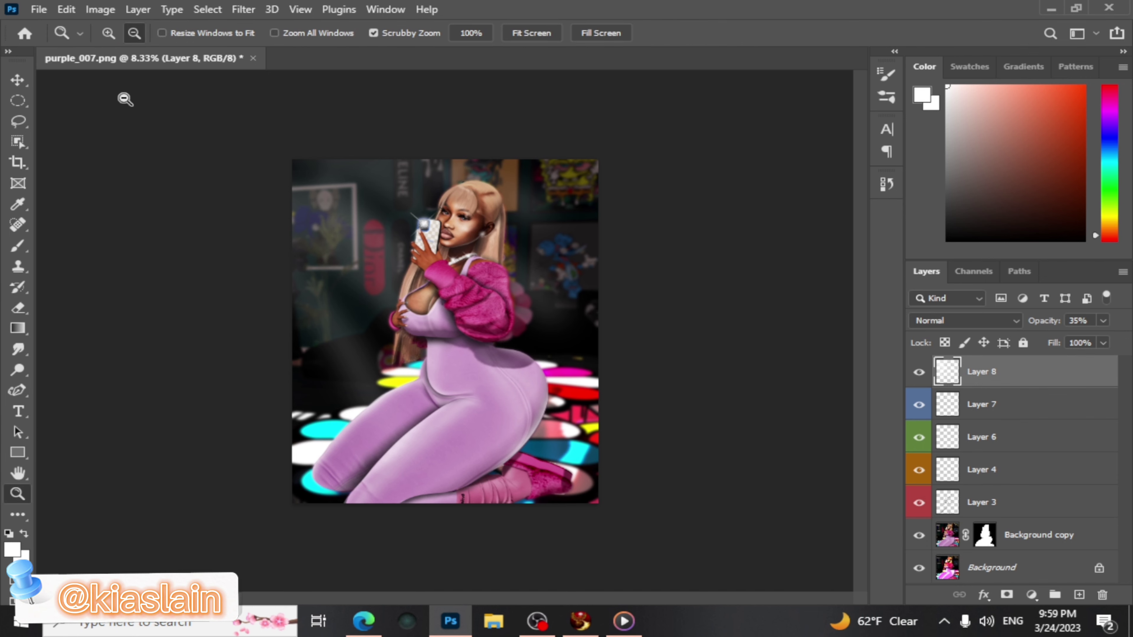
{"action": "left_click", "coordinate": [109, 33]}
{"action": "left_click", "coordinate": [392, 284]}
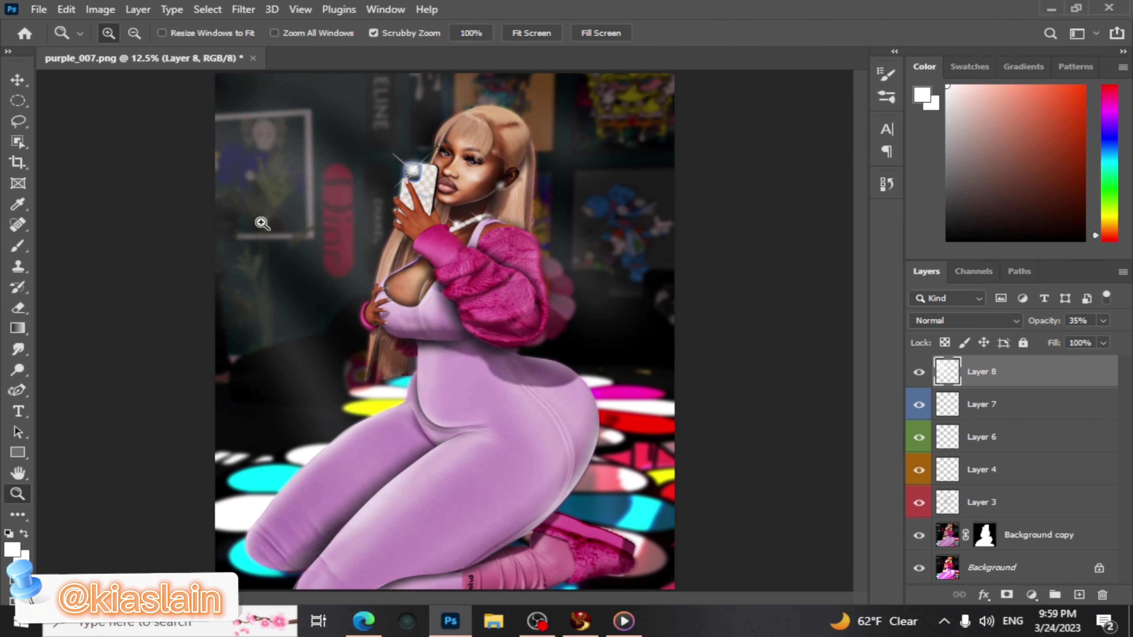
{"action": "left_click", "coordinate": [134, 32]}
{"action": "left_click", "coordinate": [134, 218]}
{"action": "left_click", "coordinate": [134, 218]}
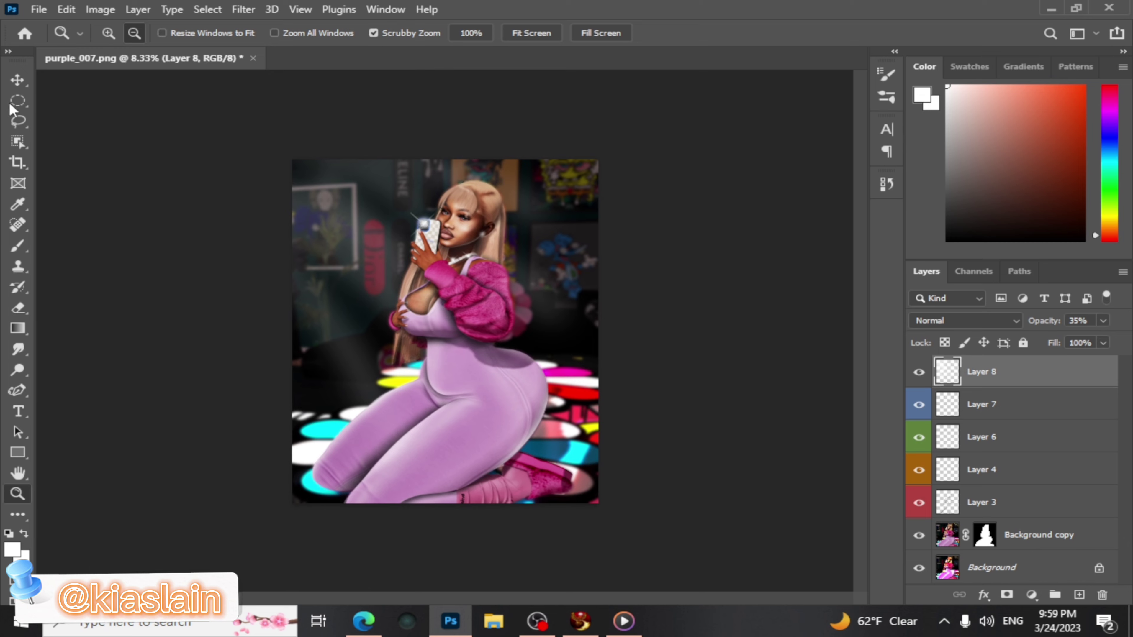
{"action": "left_click", "coordinate": [38, 10]}
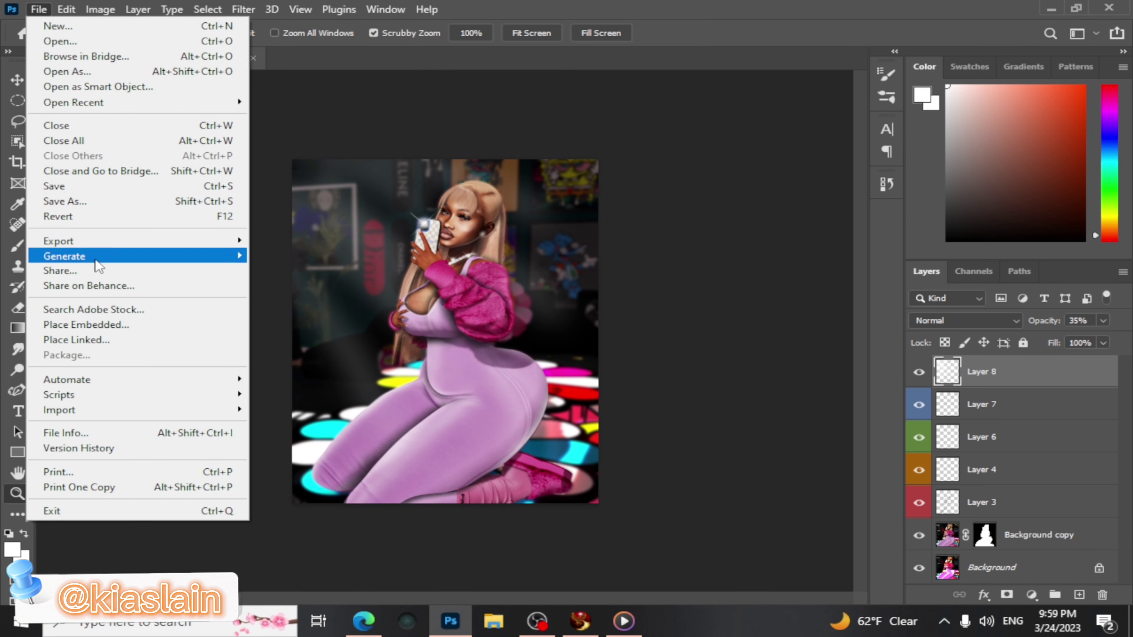
Export the image as PNG, renaming it from the _007 name to 'purple done'
{"action": "mouse_move", "coordinate": [74, 243]}
{"action": "left_click", "coordinate": [280, 257]}
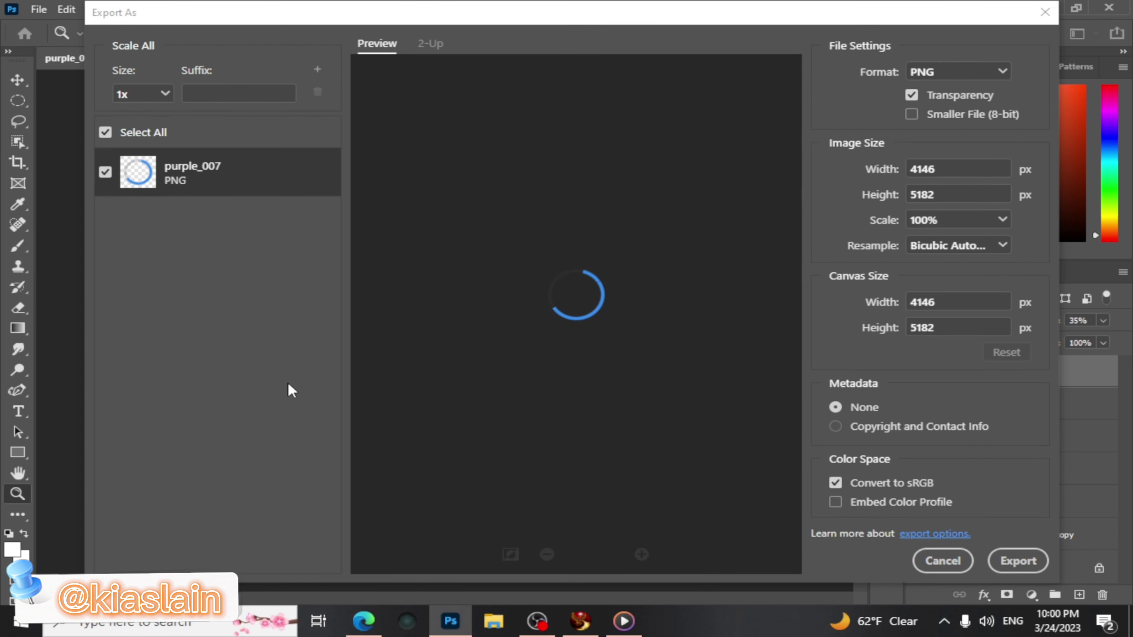
{"action": "left_click", "coordinate": [1017, 562]}
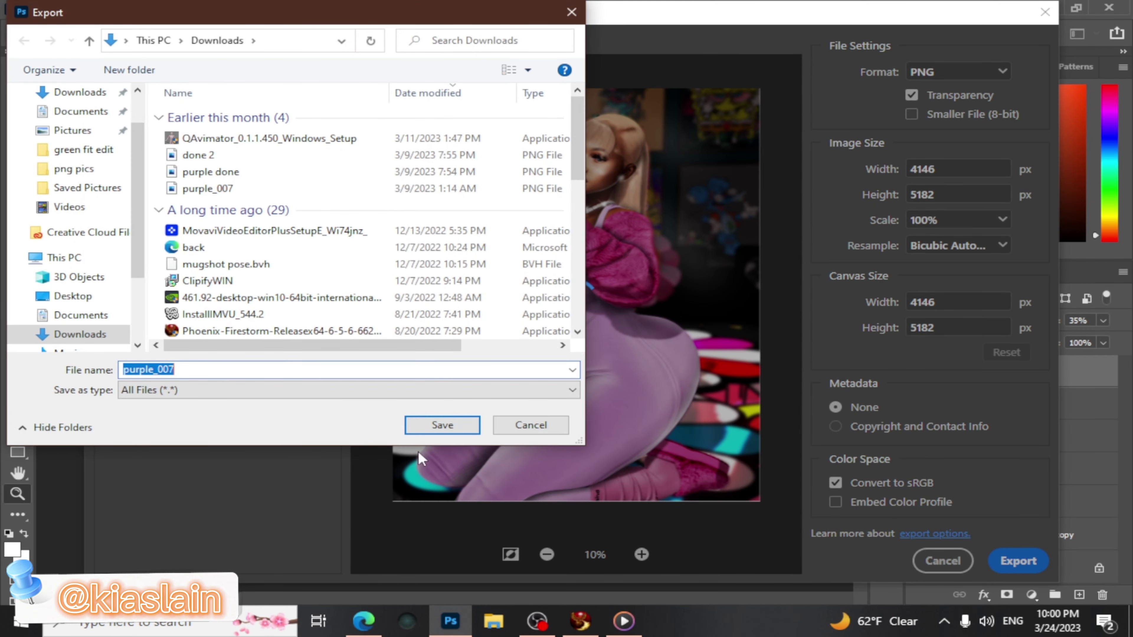
{"action": "left_click_drag", "start_coordinate": [250, 369], "coordinate": [153, 367]}
{"action": "key", "text": "BackSpace"}
{"action": "type", "text": "don e"}
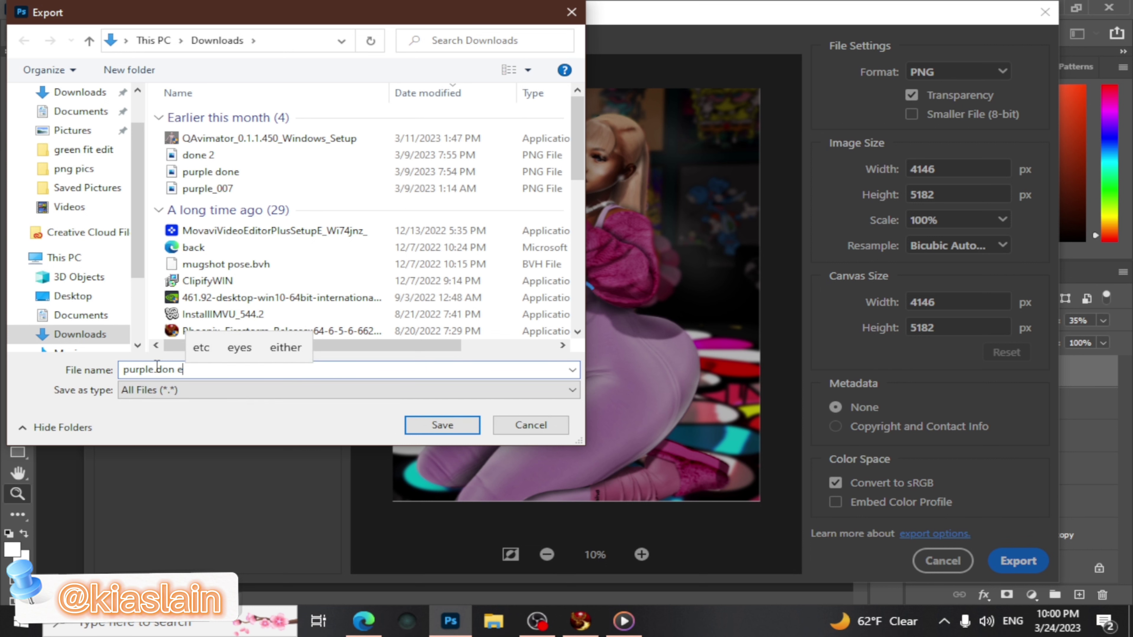
{"action": "key", "text": "BackSpace"}
{"action": "key", "text": "BackSpace"}
{"action": "type", "text": "e"}
{"action": "left_click", "coordinate": [426, 424]}
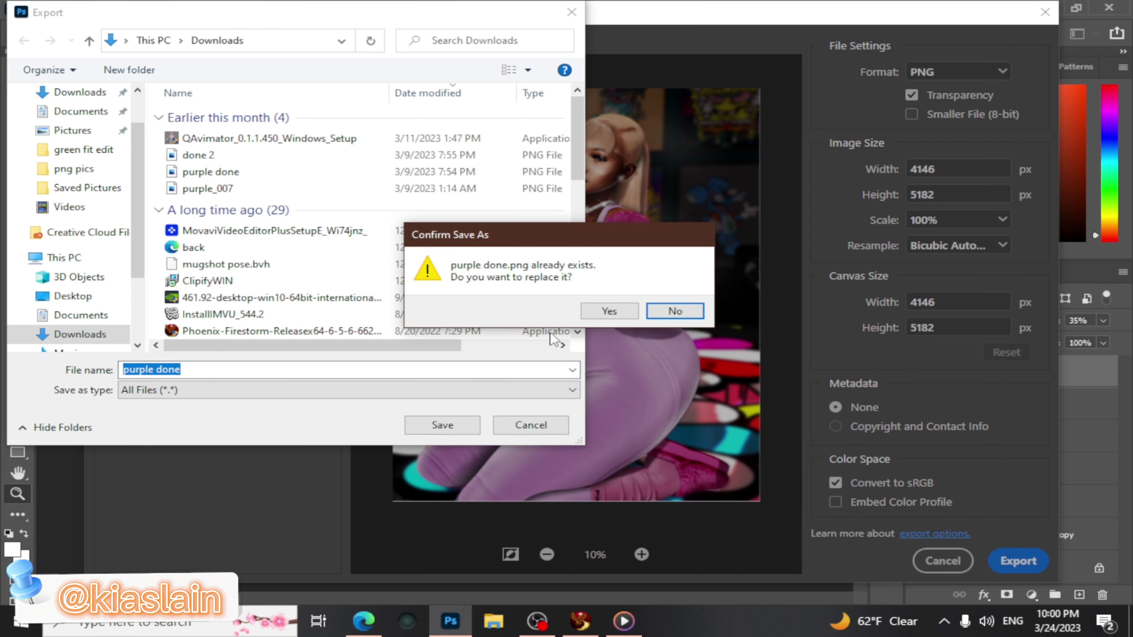
Decline replacing purple done.png and save the export as 'purple donejj' instead
{"action": "left_click", "coordinate": [675, 311]}
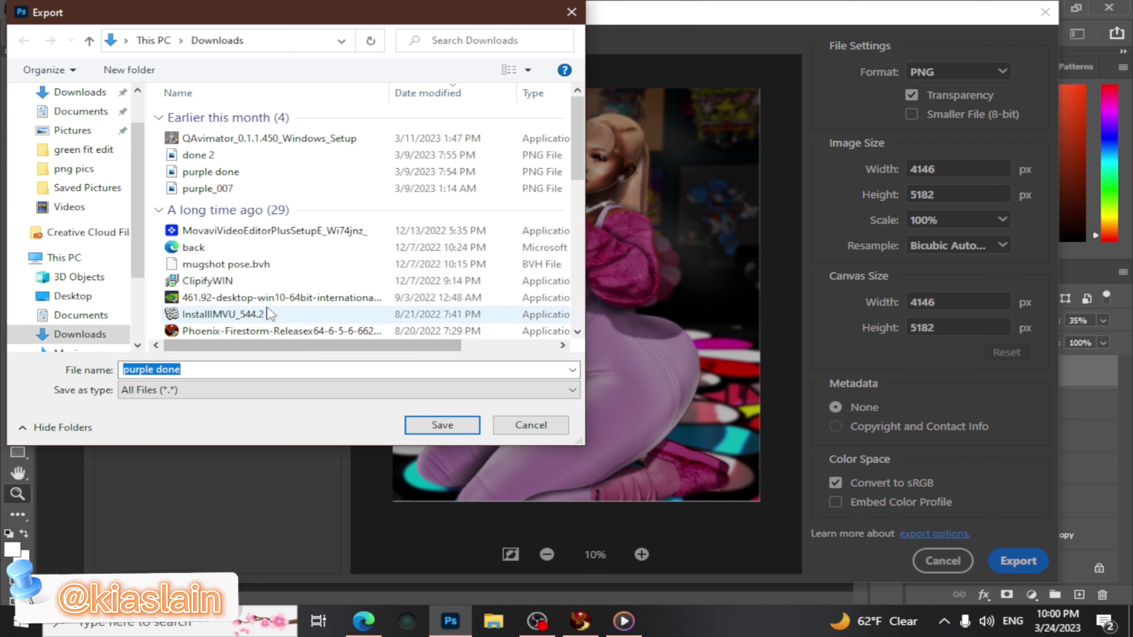
{"action": "left_click", "coordinate": [193, 373]}
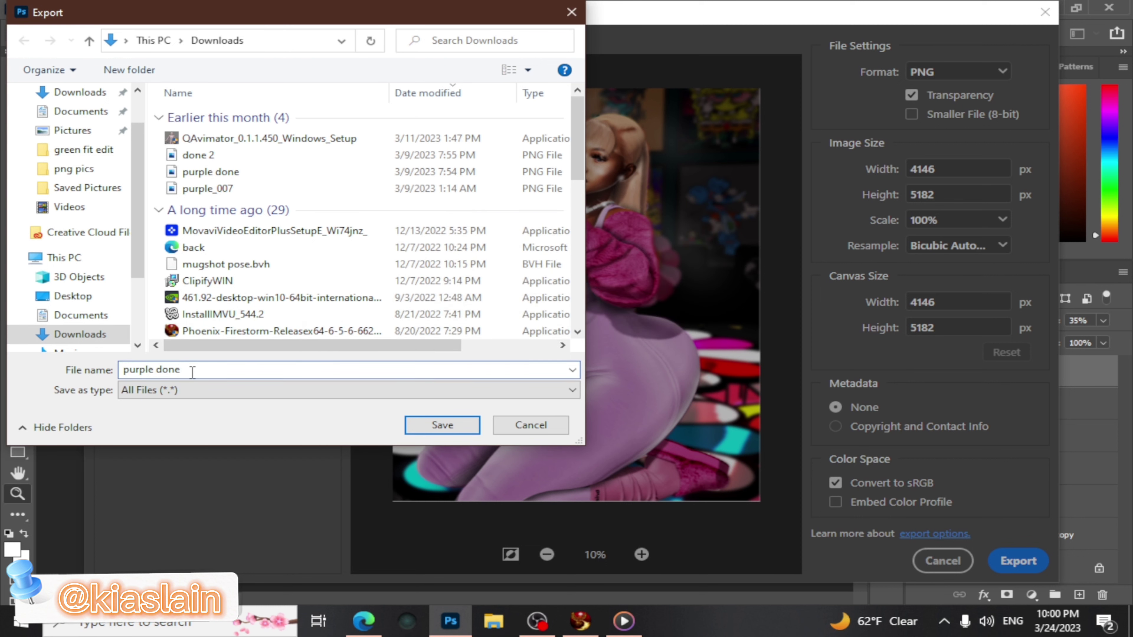
{"action": "type", "text": "2"}
{"action": "left_click", "coordinate": [442, 424]}
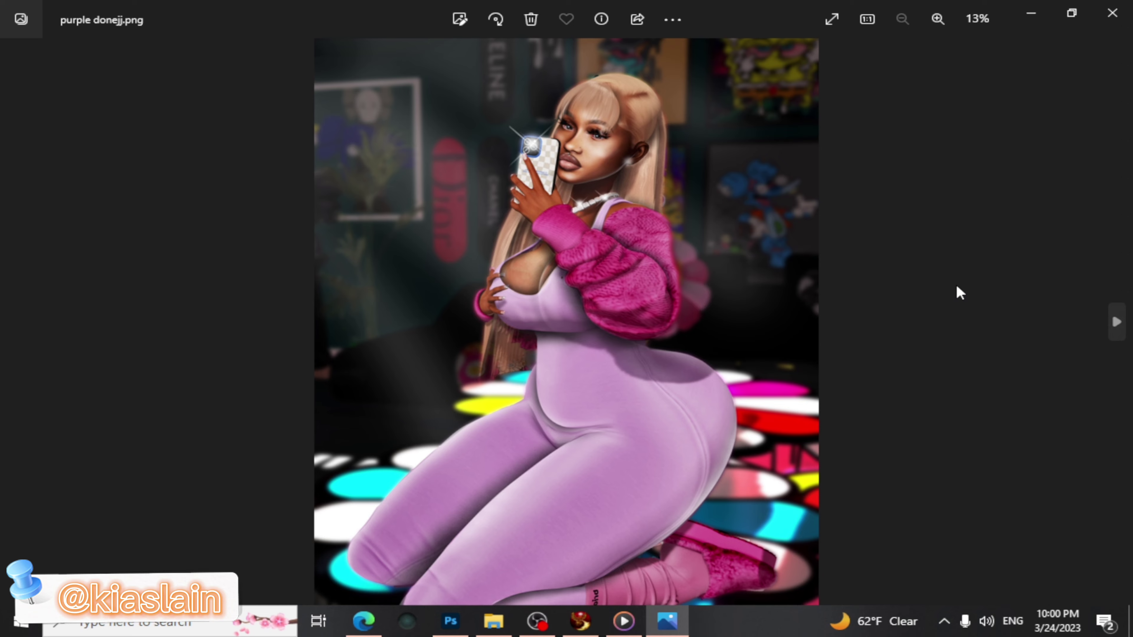
Flip back and forth between purple donejj and done 2 in Photos, then return to Photoshop
{"action": "left_click", "coordinate": [1116, 321]}
{"action": "left_click", "coordinate": [1116, 321]}
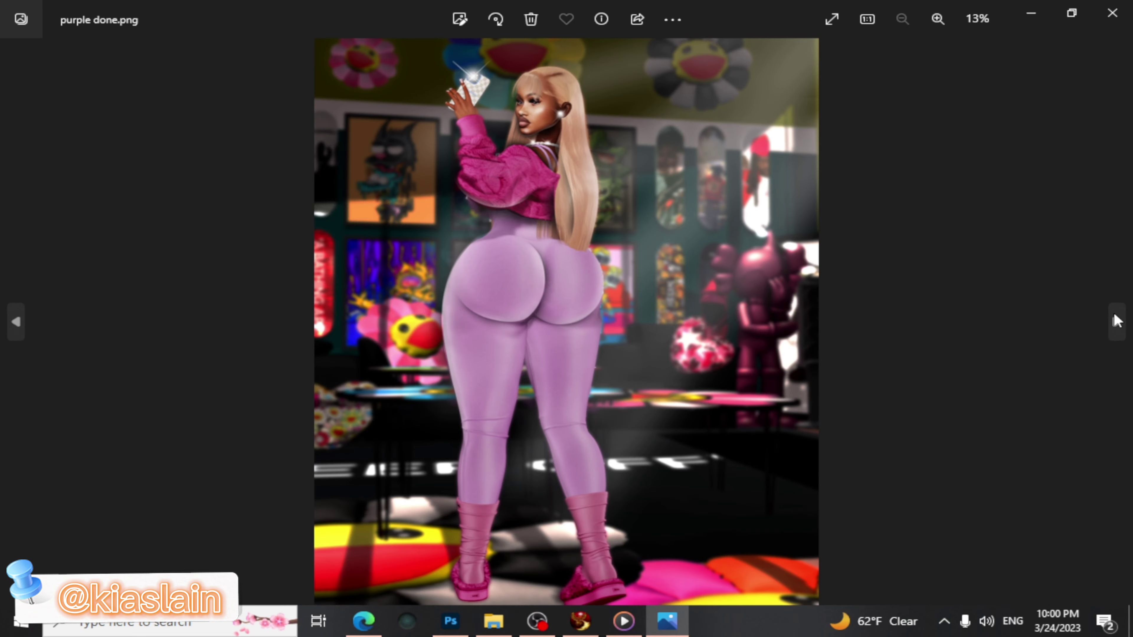
{"action": "left_click", "coordinate": [16, 321]}
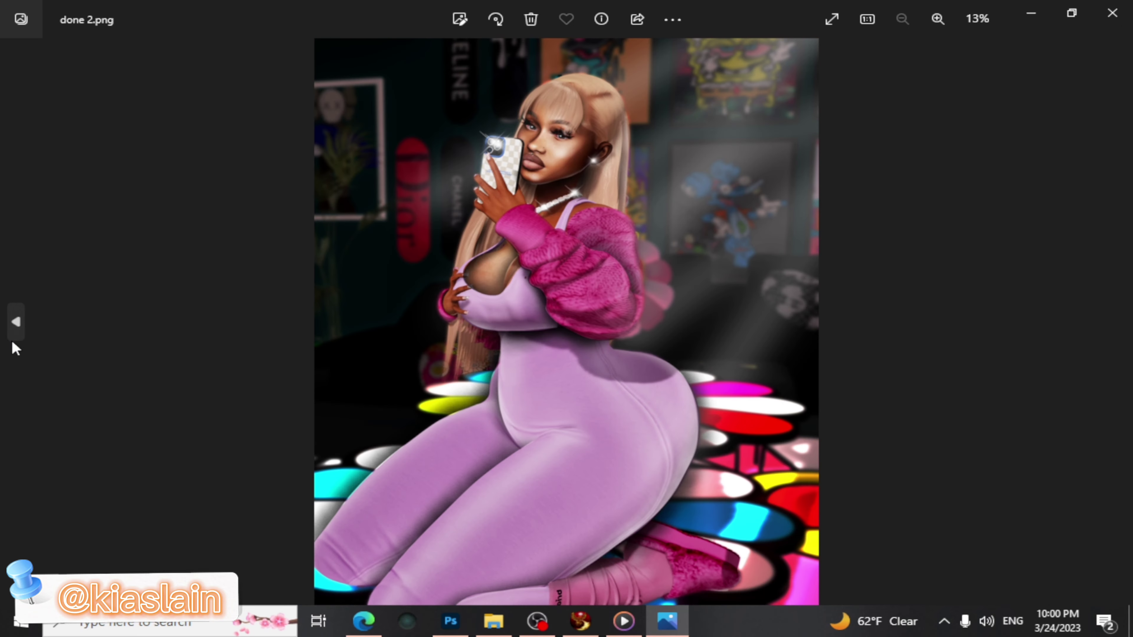
{"action": "left_click", "coordinate": [16, 321]}
{"action": "left_click", "coordinate": [1116, 321]}
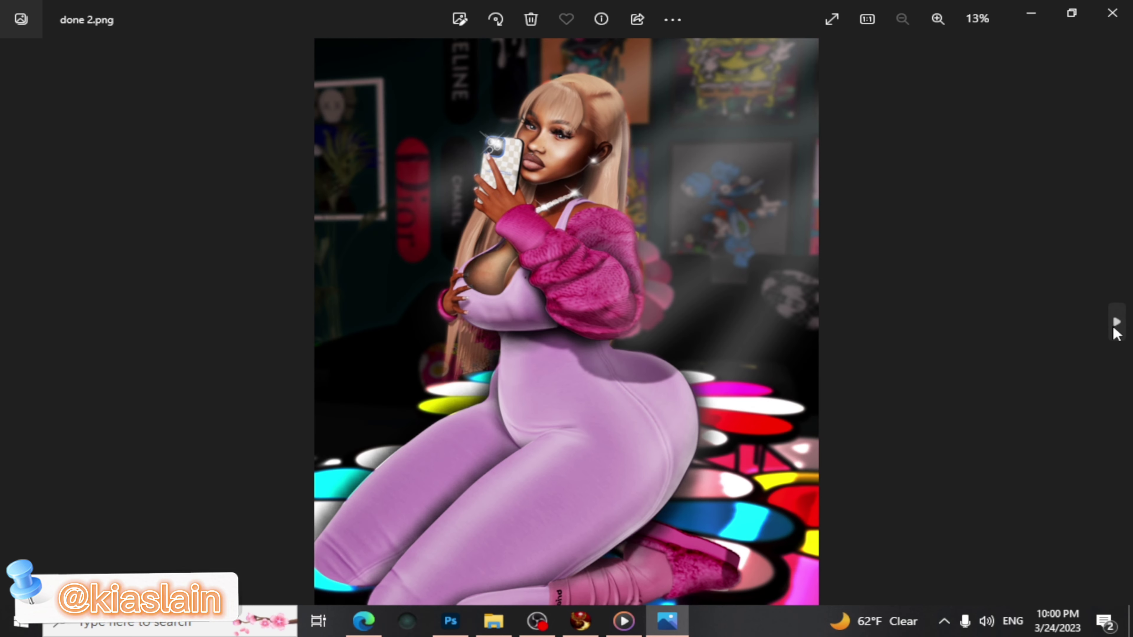
{"action": "left_click", "coordinate": [16, 321]}
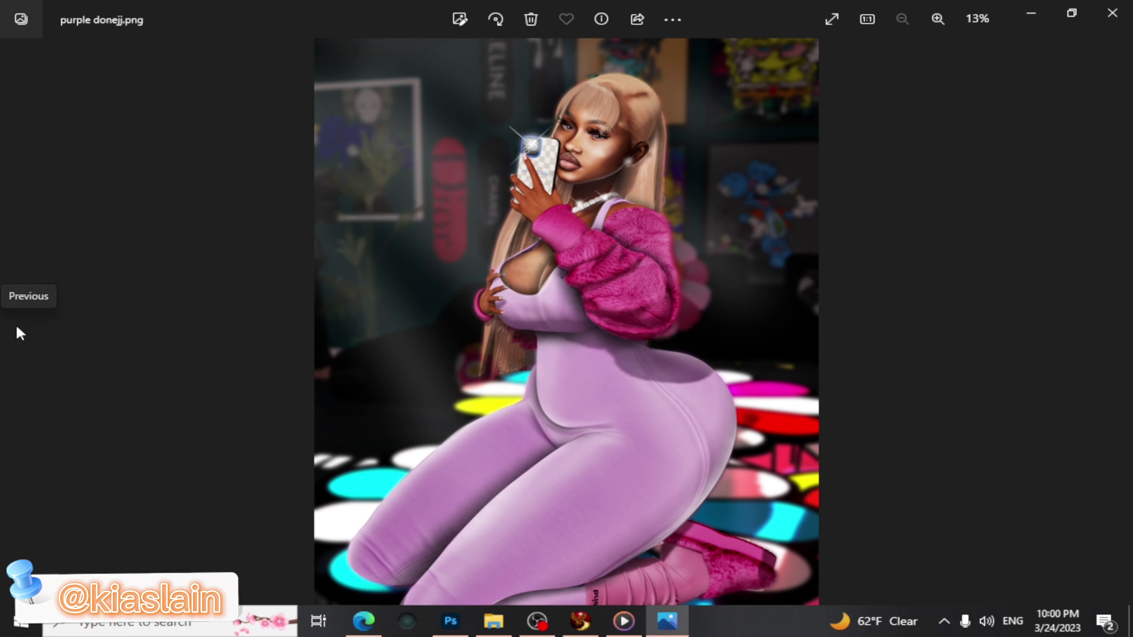
{"action": "left_click", "coordinate": [1116, 321]}
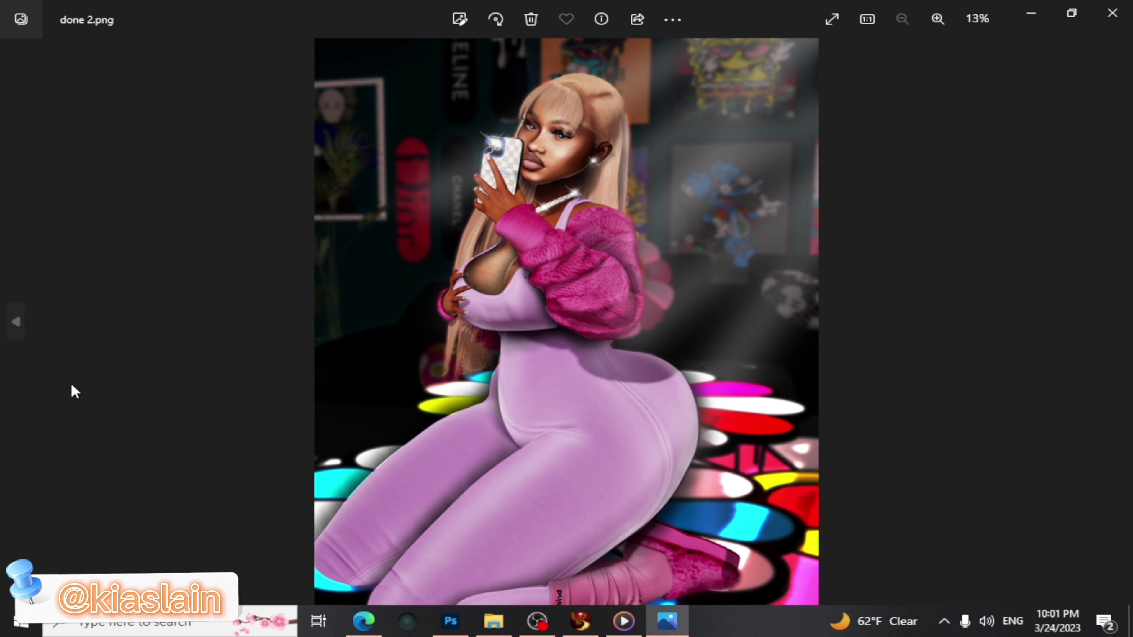
{"action": "left_click", "coordinate": [16, 322]}
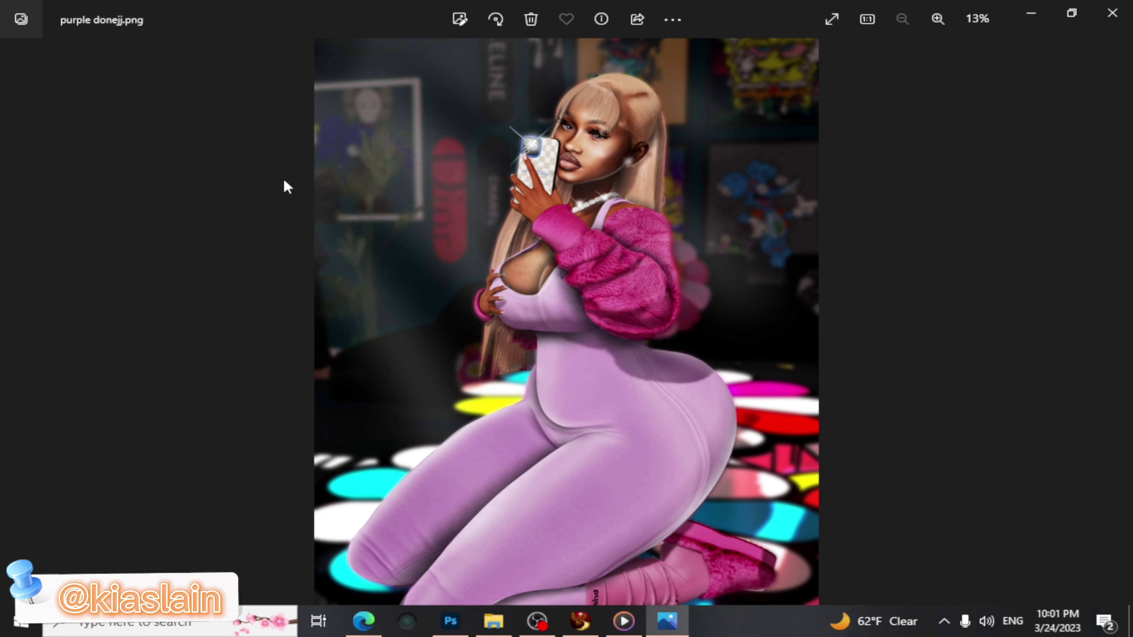
{"action": "left_click", "coordinate": [1114, 331]}
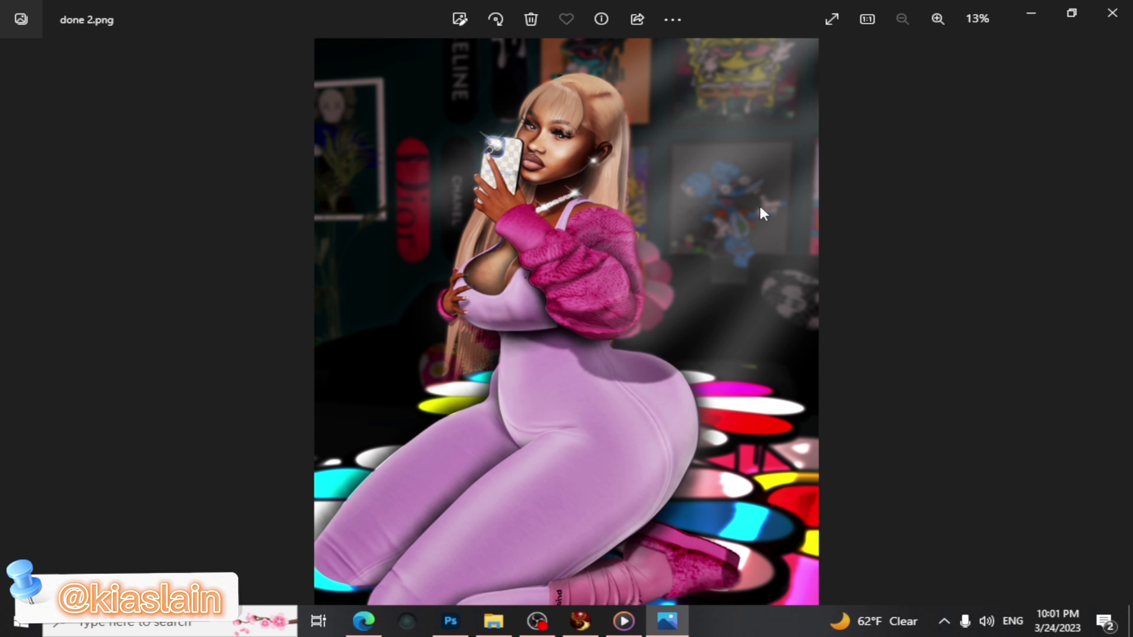
{"action": "left_click", "coordinate": [458, 617]}
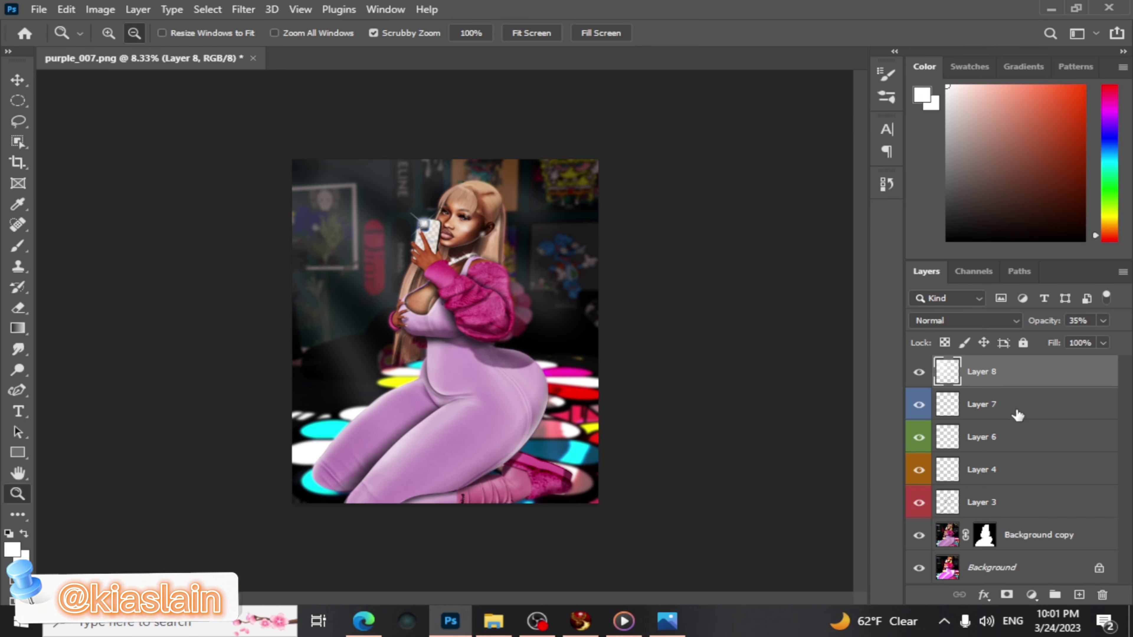
Toggle Layer 8 off and on to check the glow, then open the Downloads folder
{"action": "left_click", "coordinate": [917, 375]}
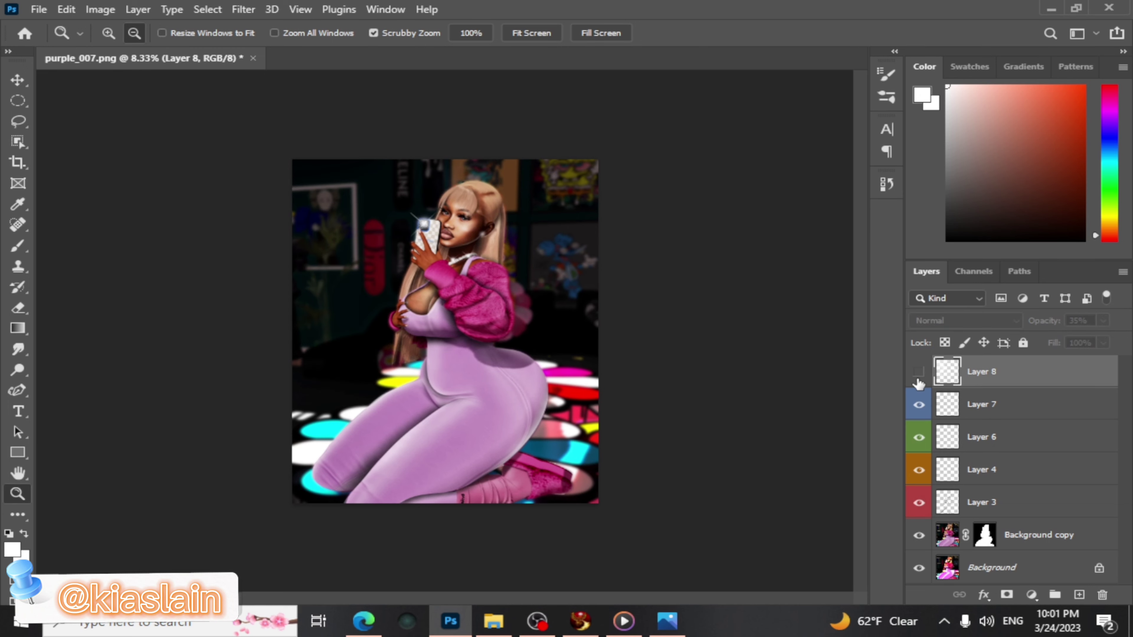
{"action": "left_click", "coordinate": [917, 372]}
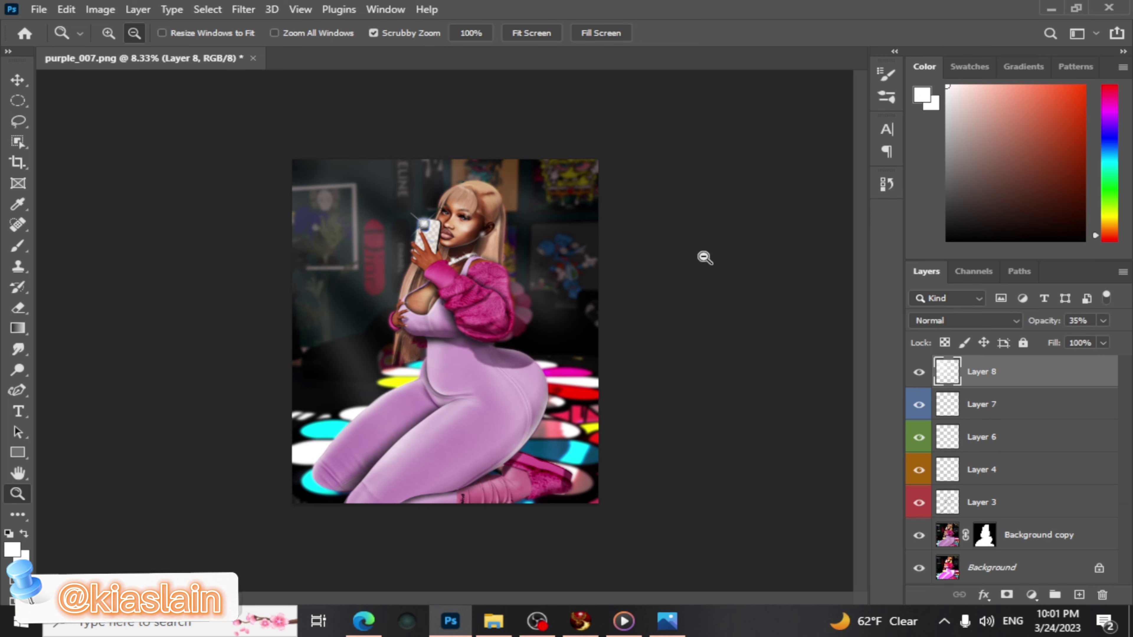
{"action": "left_click", "coordinate": [493, 621]}
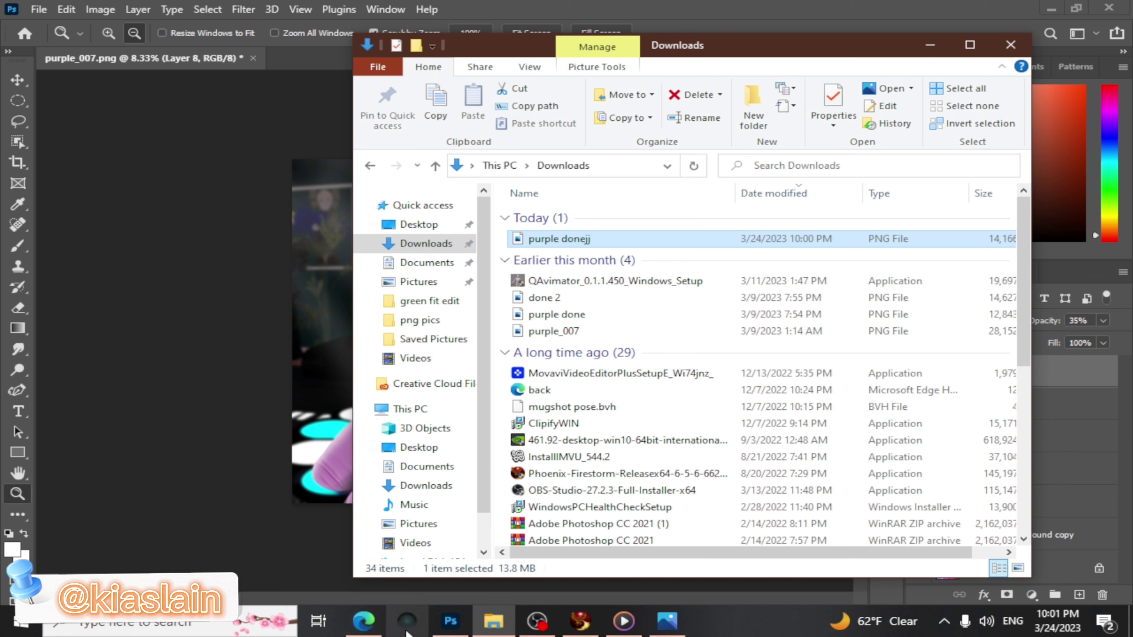
Cycle Photos through done 2, purple done and purple_007, ending back on purple donejj
{"action": "left_click", "coordinate": [671, 623]}
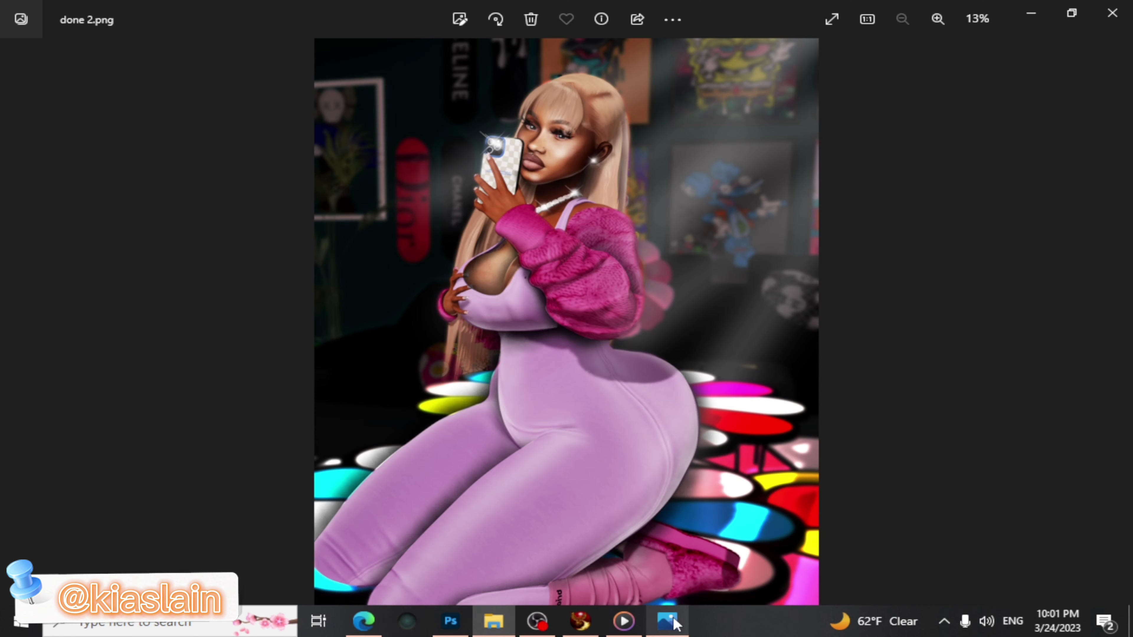
{"action": "left_click", "coordinate": [17, 320]}
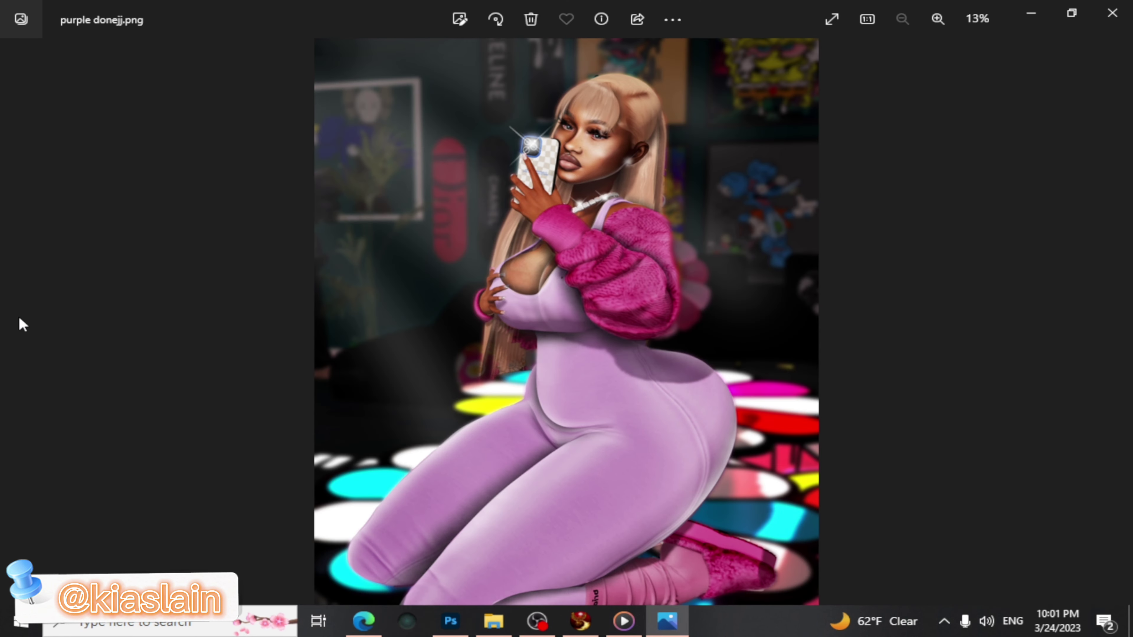
{"action": "left_click", "coordinate": [1117, 323]}
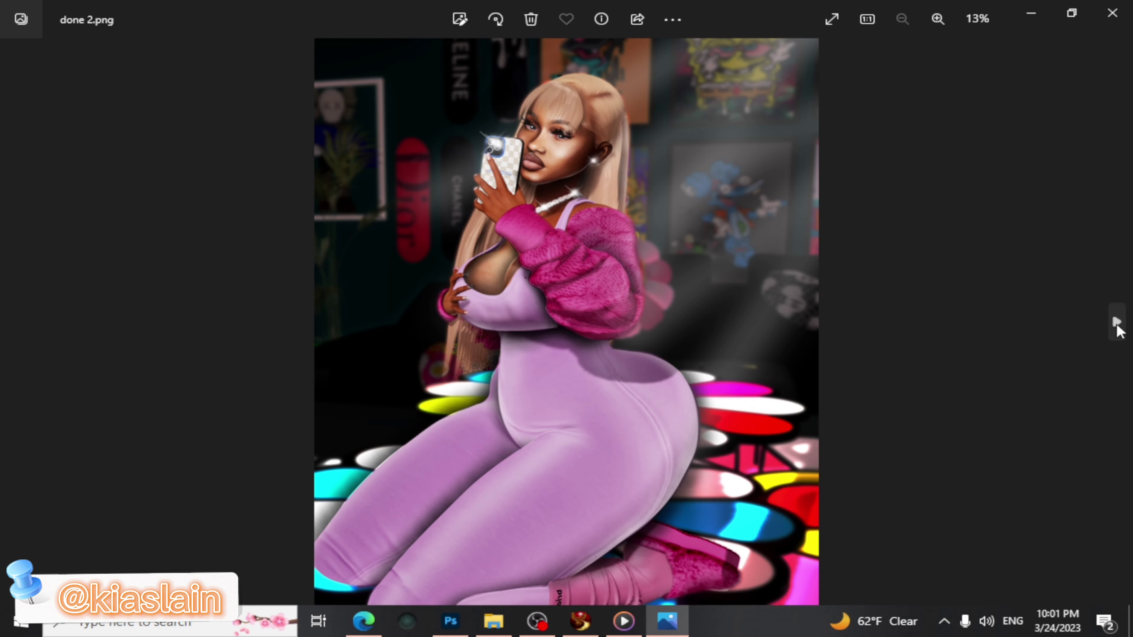
{"action": "left_click", "coordinate": [1116, 323]}
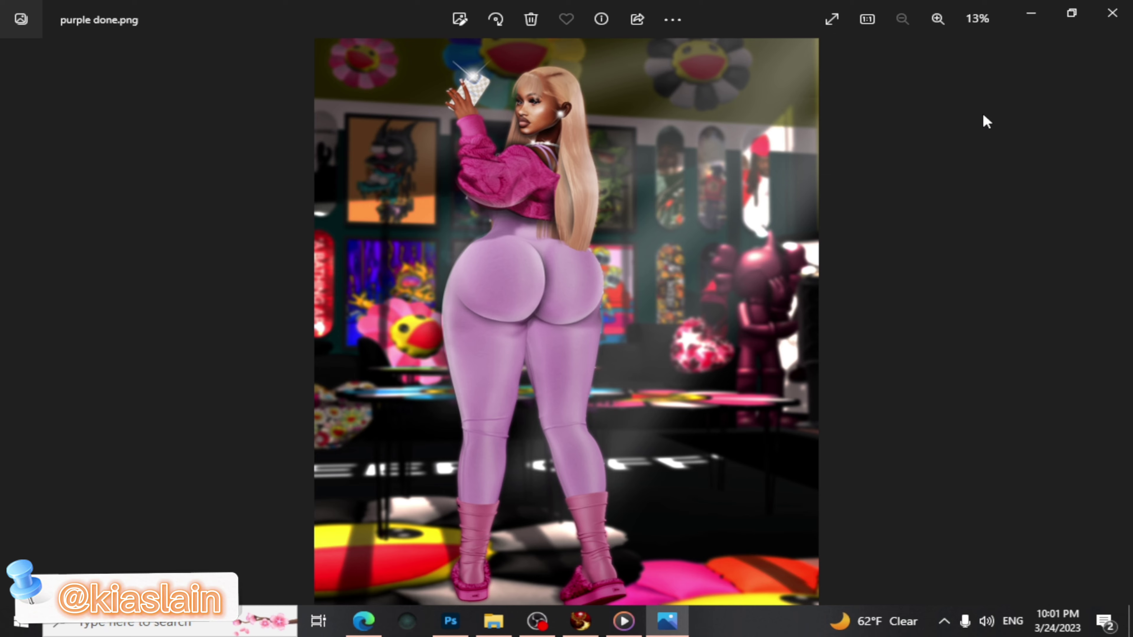
{"action": "key", "text": "Right"}
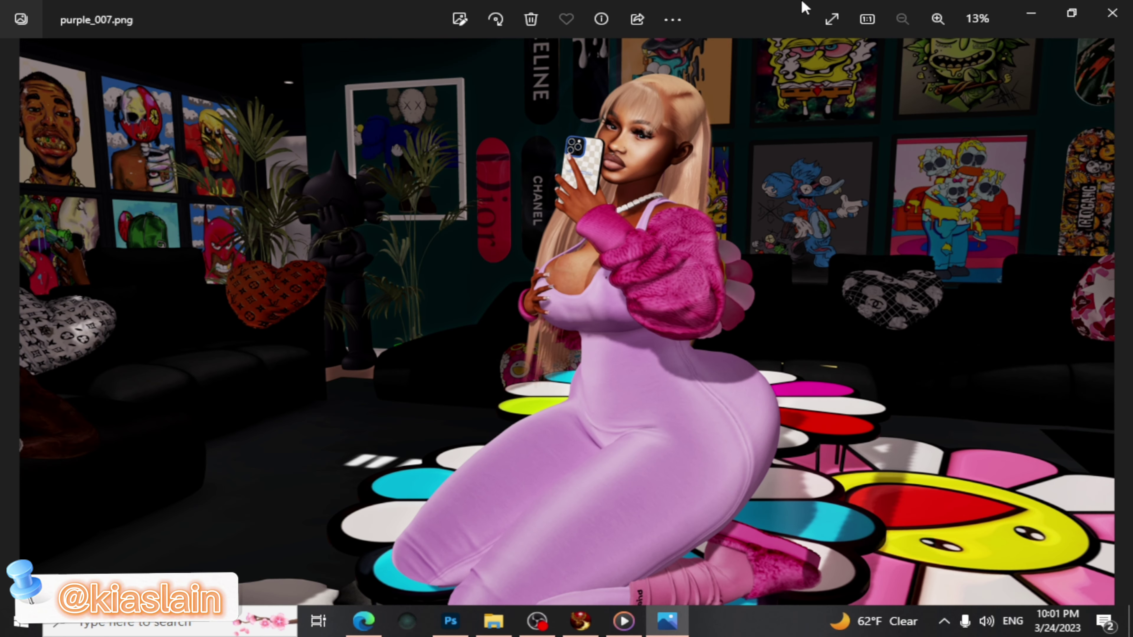
{"action": "left_click", "coordinate": [19, 319]}
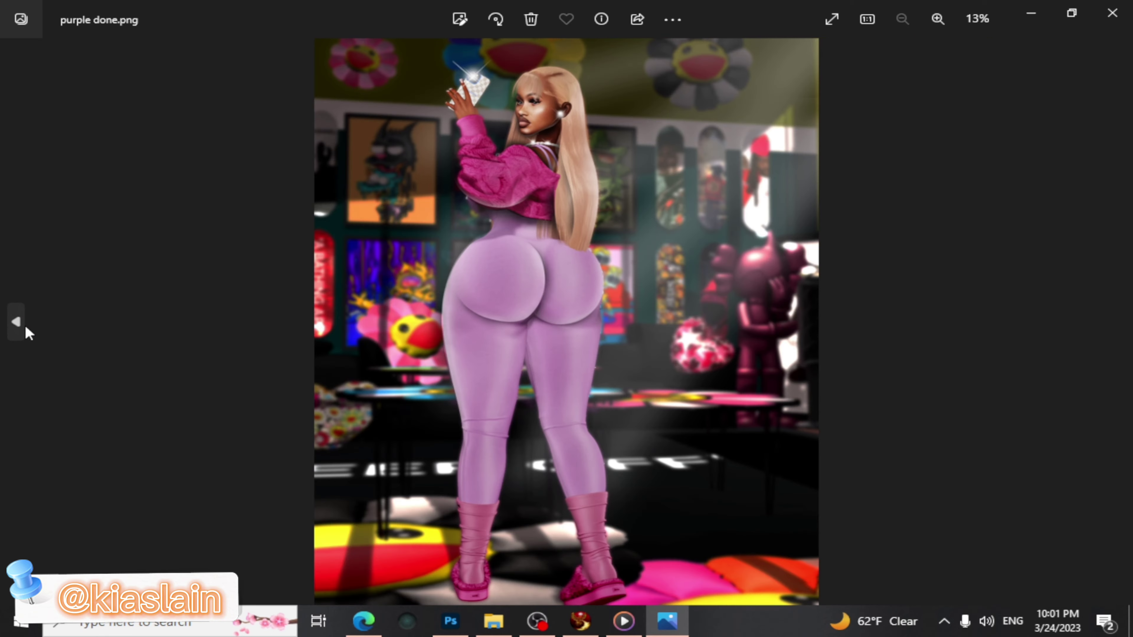
{"action": "left_click", "coordinate": [23, 327]}
{"action": "left_click", "coordinate": [23, 327]}
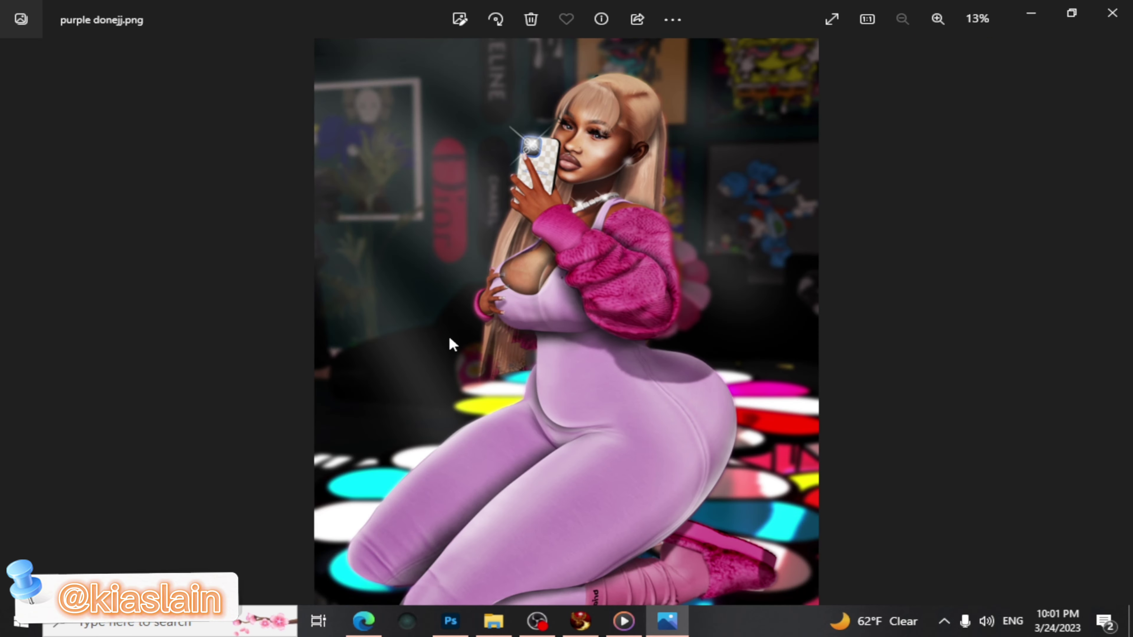